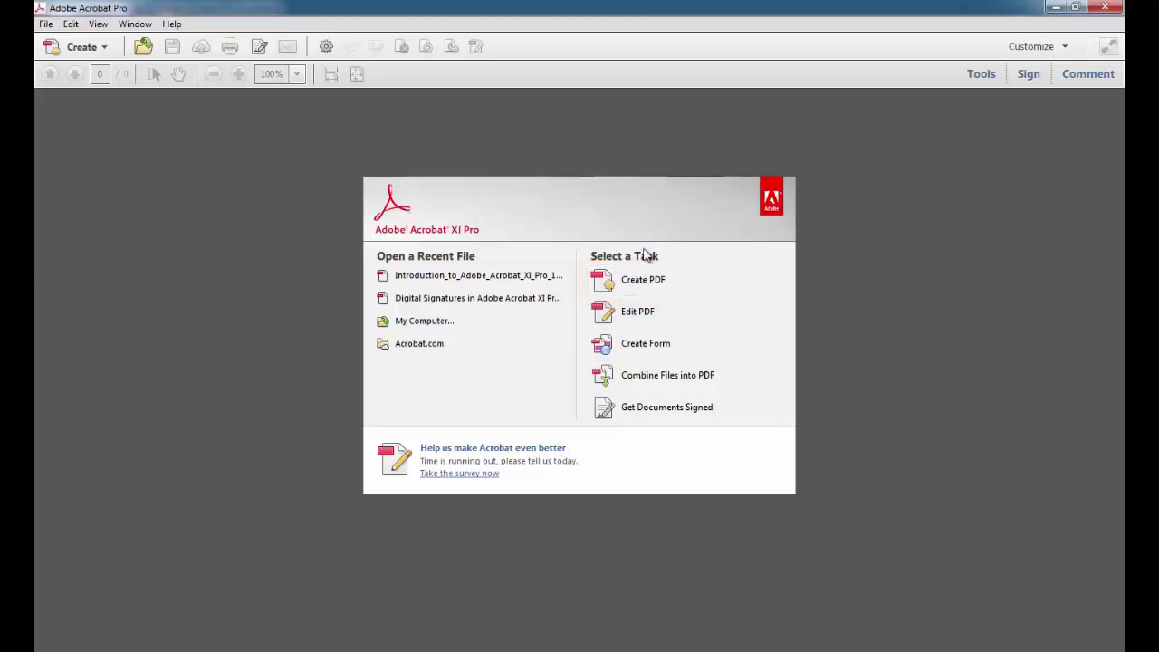
Step: Open Introduction_to_Adobe_Acrobat_XI_Pro from Documents and scroll through its title page
click(637, 281)
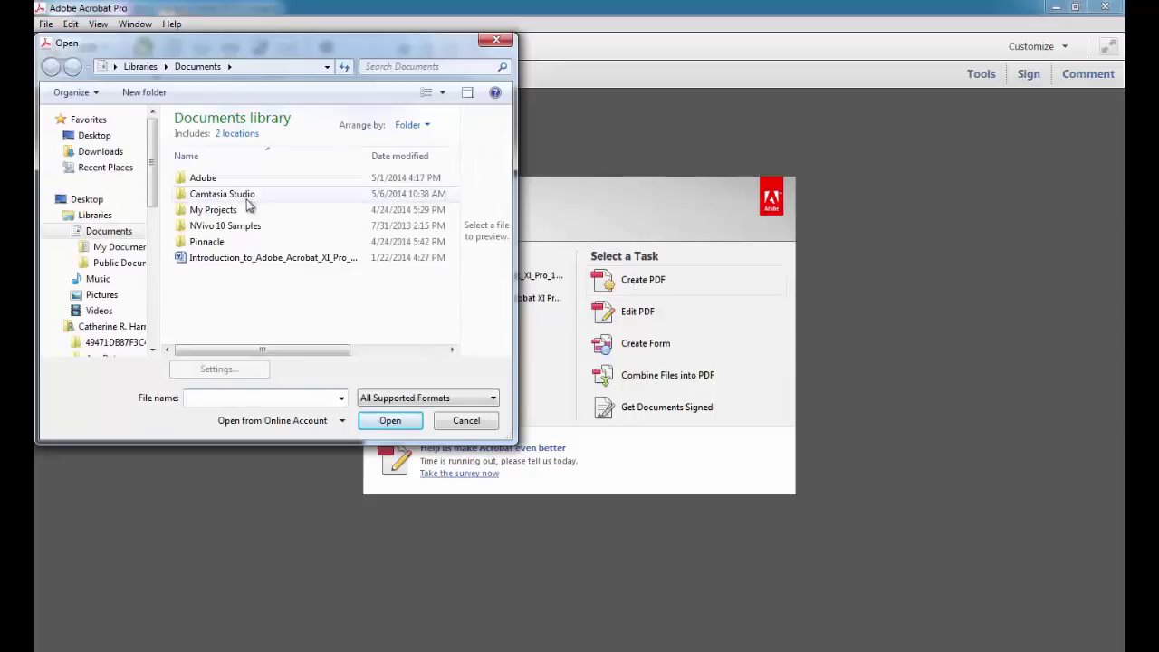
click(231, 261)
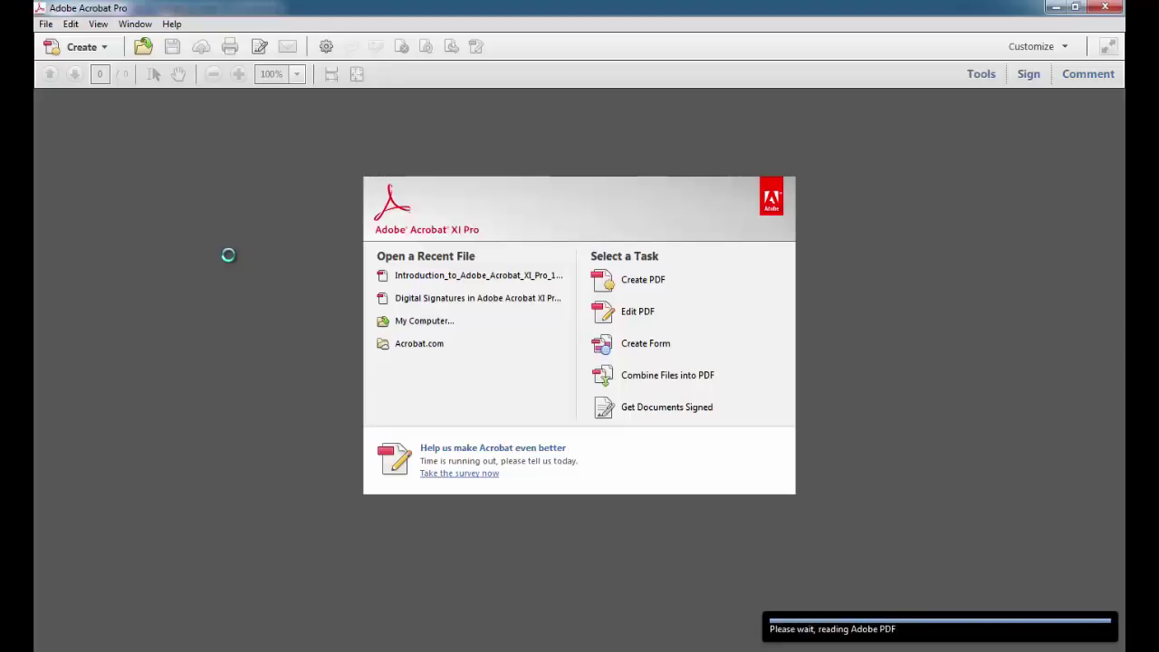
scroll(177, 181, down, 3)
scroll(177, 179, down, 4)
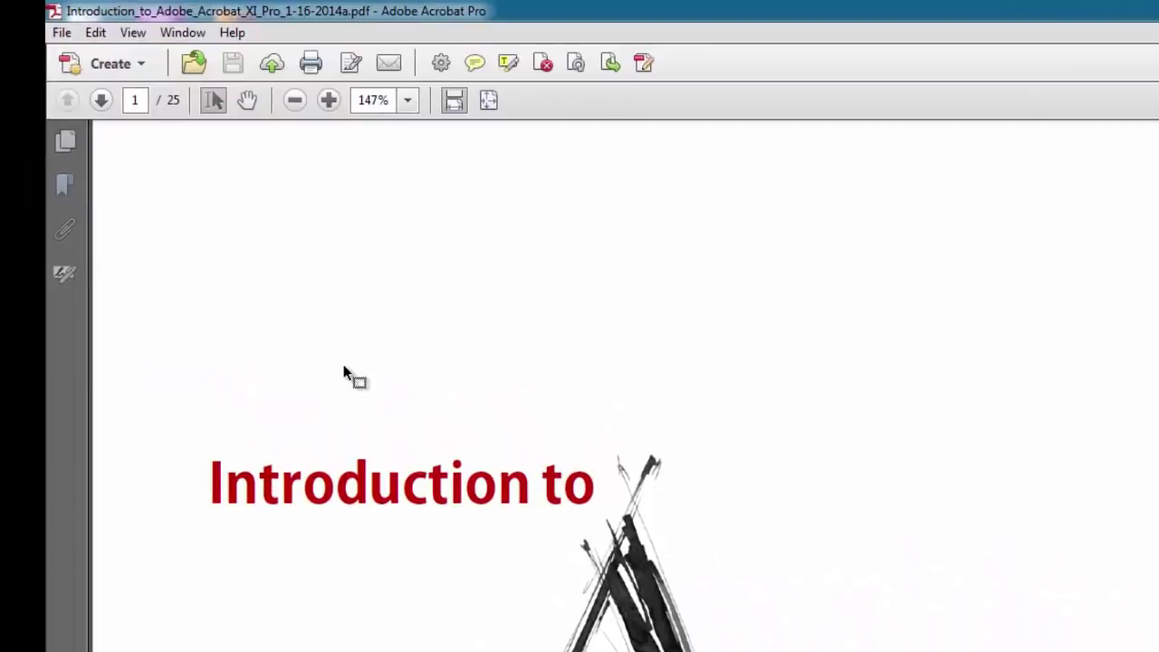
Step: Look over the File, Edit and View menus, save the guide, and show page thumbnails
click(65, 34)
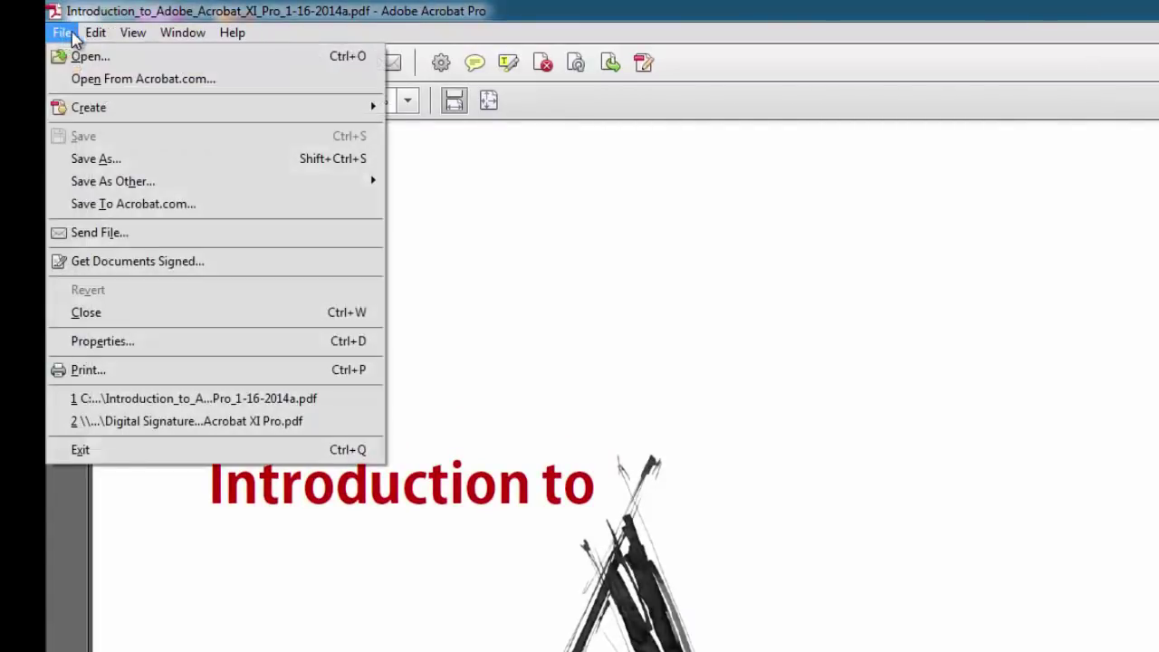
click(96, 34)
click(132, 35)
click(700, 108)
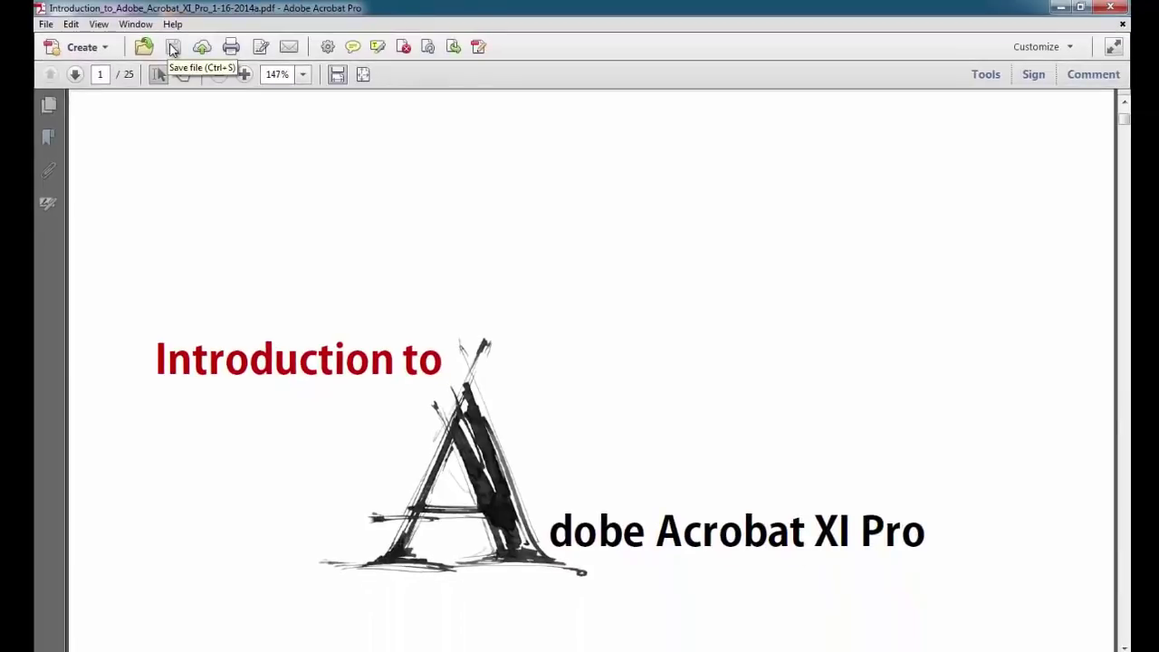
click(172, 48)
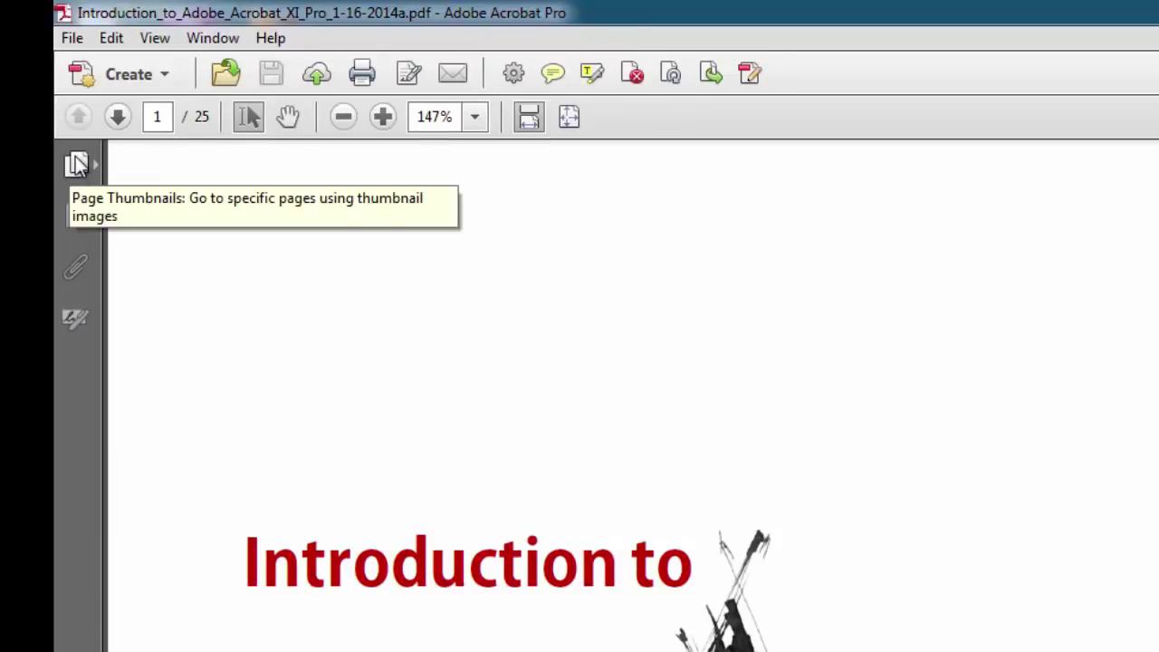
click(76, 166)
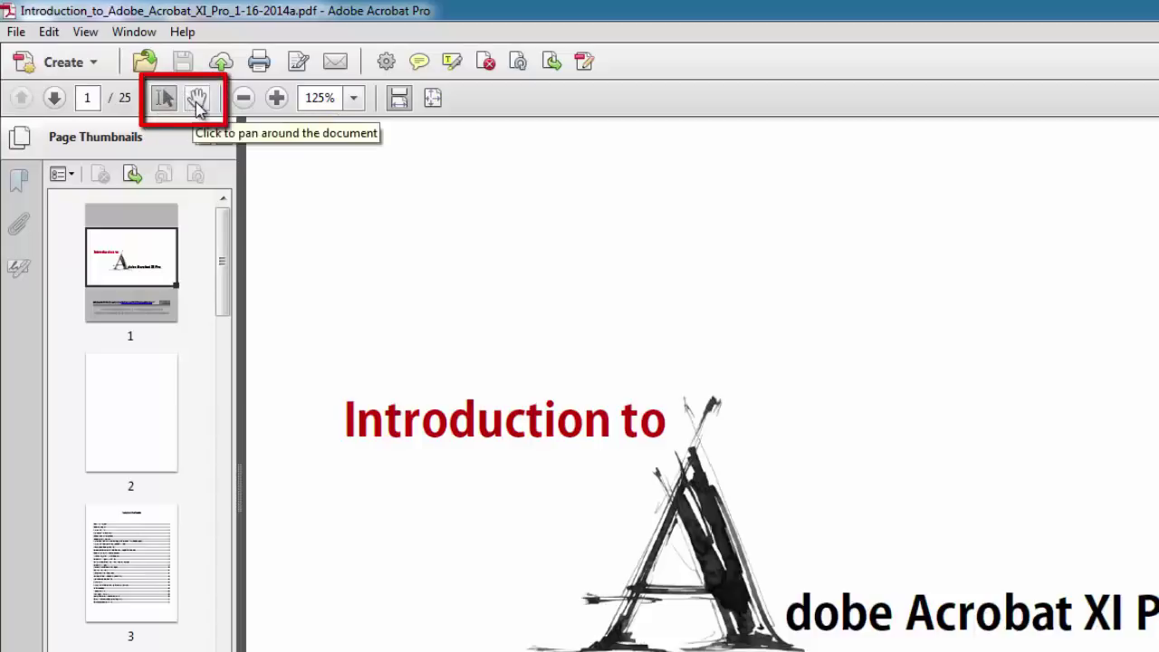
Step: Switch to the Hand tool, check the zoom levels, and fit the whole title page
click(197, 100)
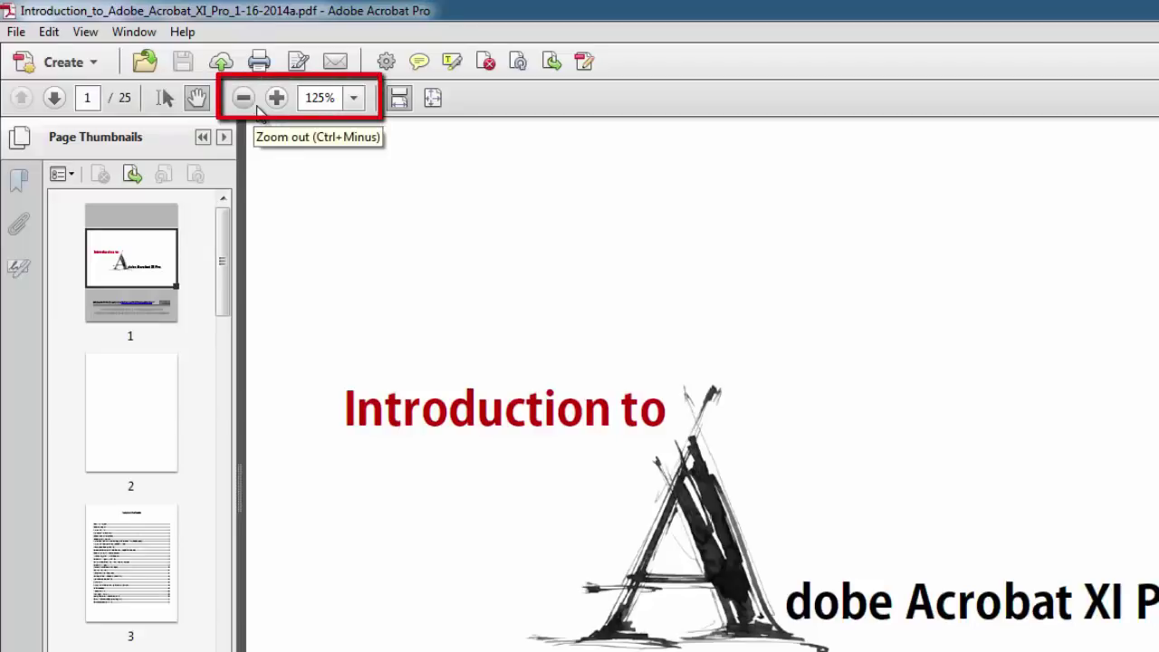
click(357, 108)
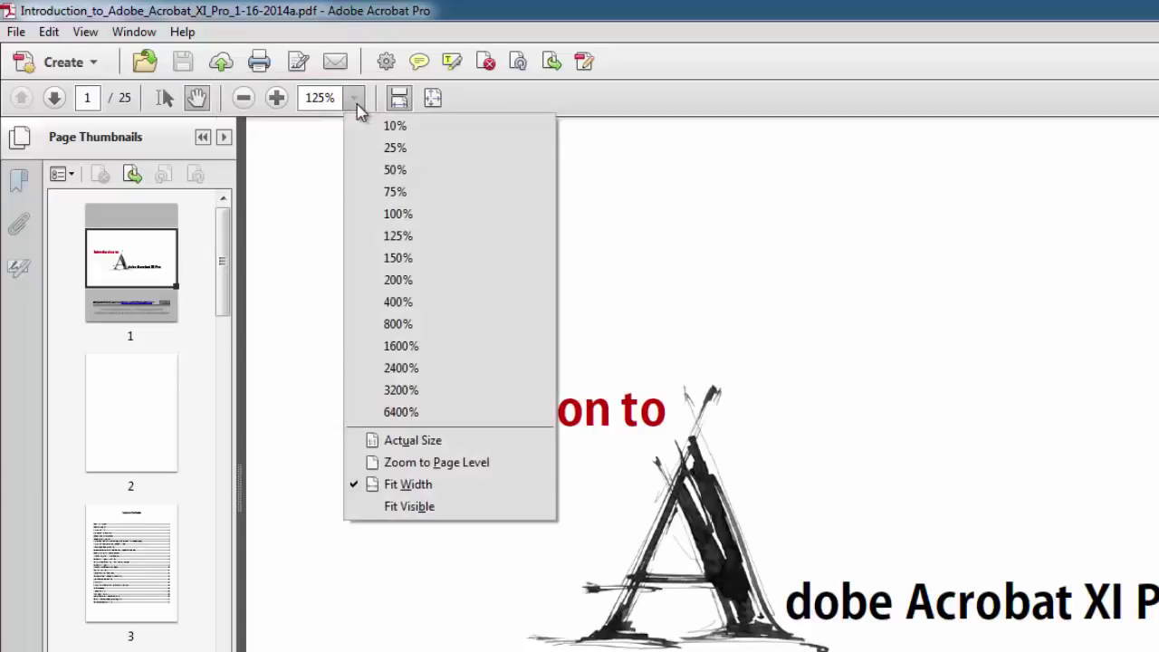
click(357, 105)
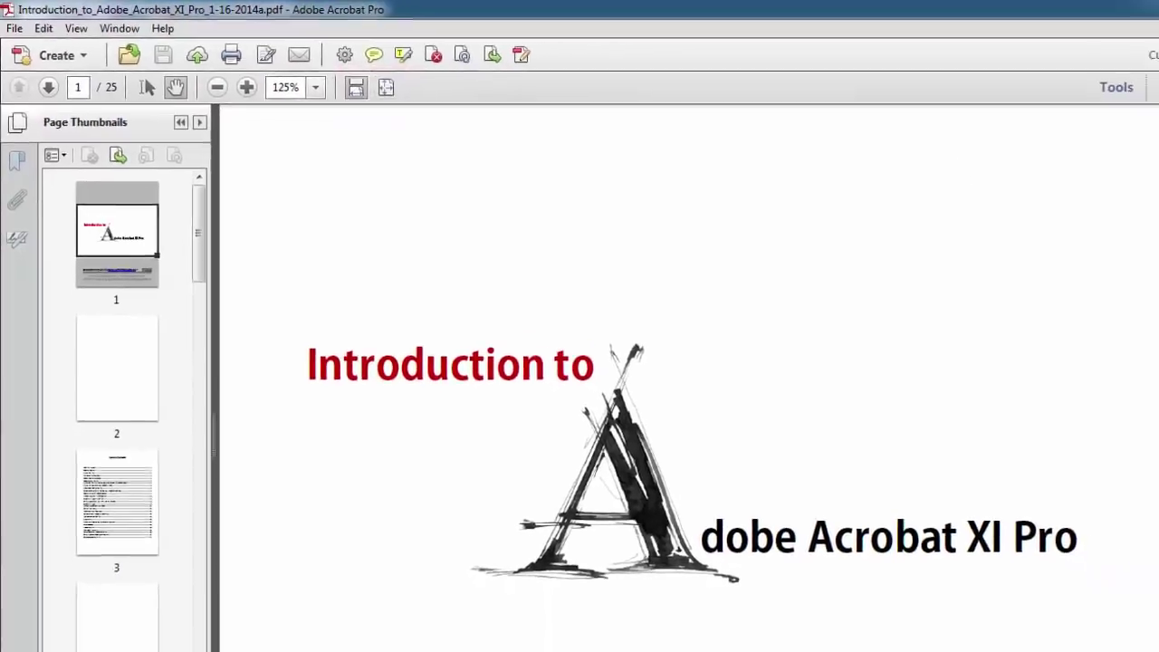
mouse_move(1123, 125)
mouse_down()
mouse_move(1122, 140)
mouse_move(1123, 118)
mouse_up()
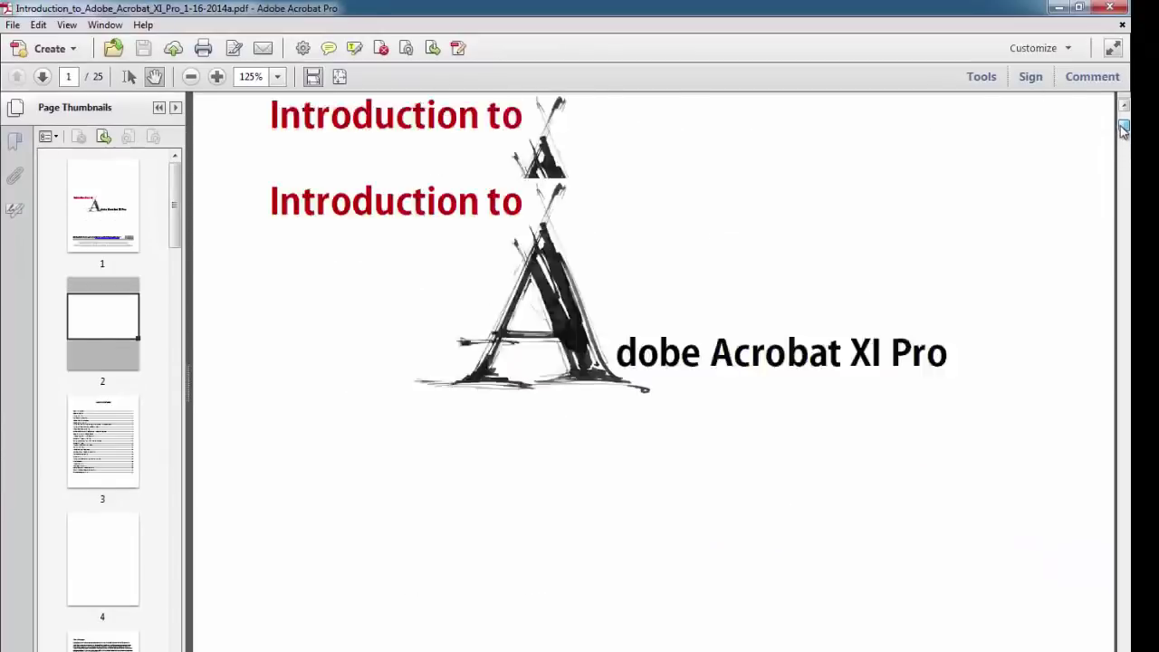
click(340, 77)
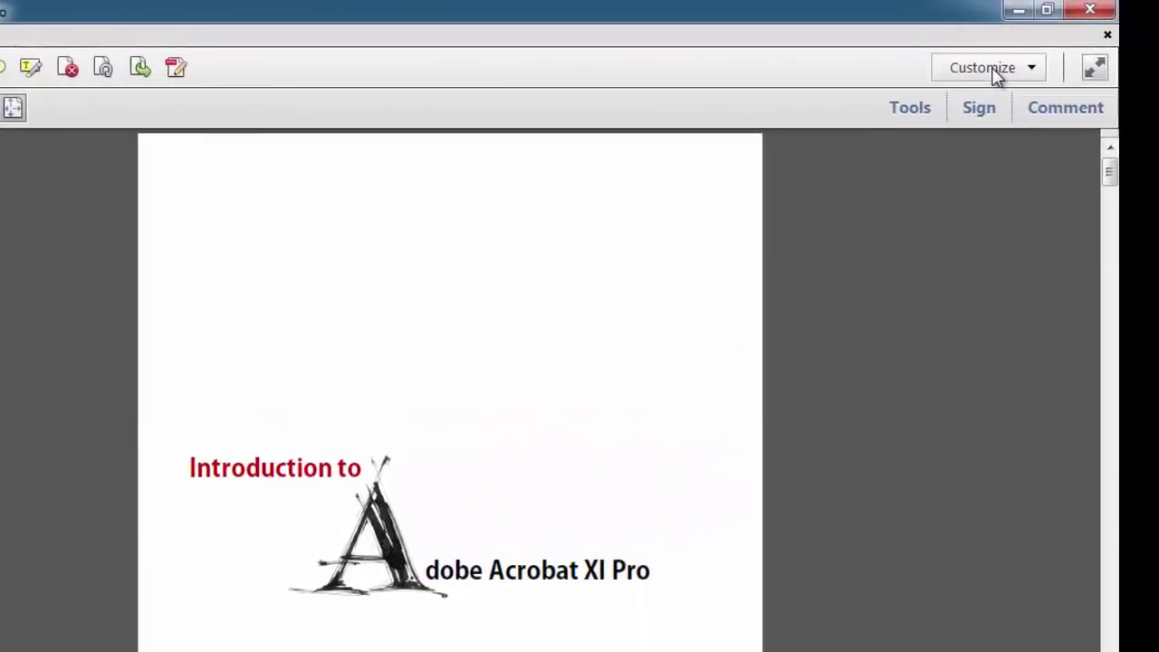
Step: Peek at the tool-set customisation options, then enter Read Mode and exit it with Ctrl+H
click(997, 76)
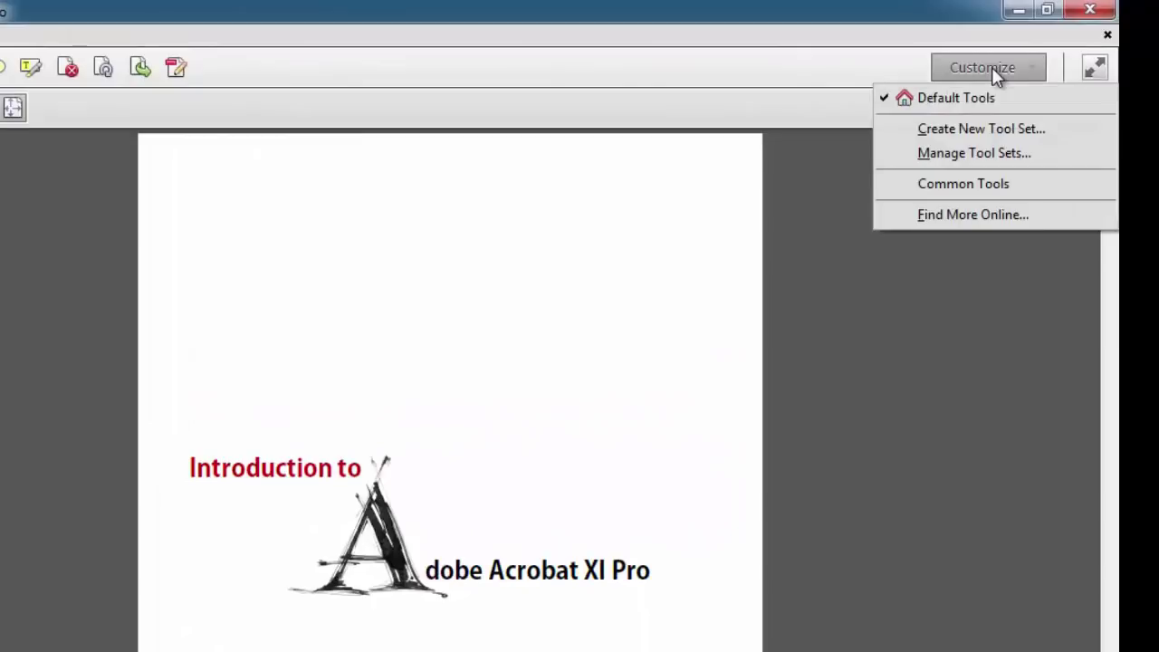
click(995, 72)
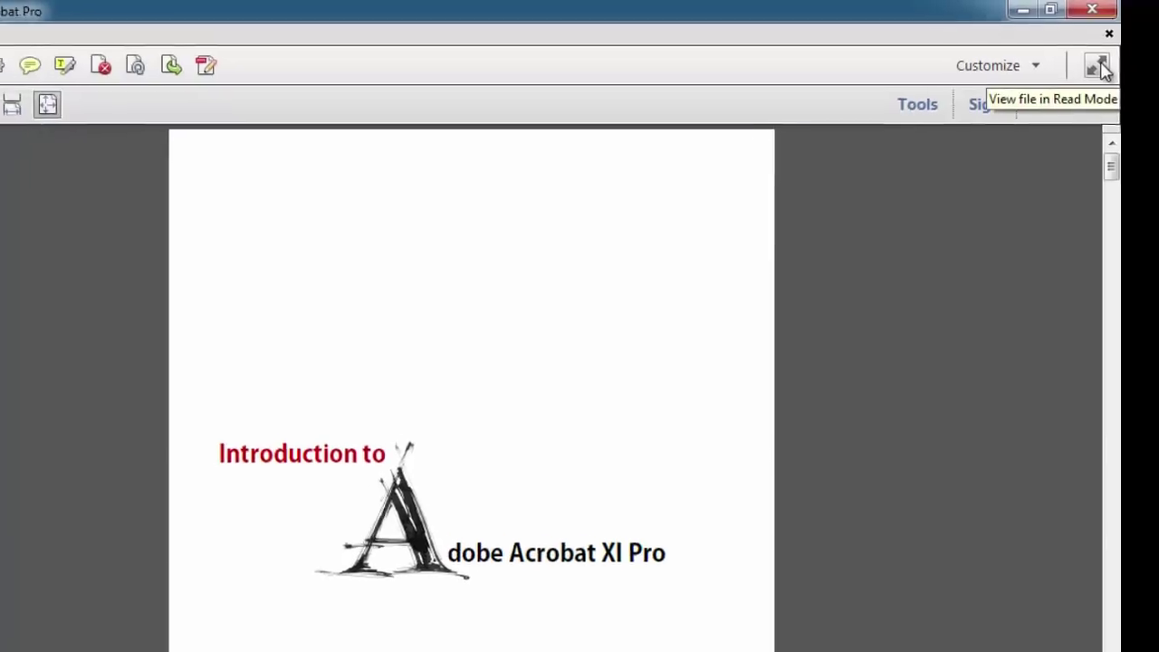
click(1104, 50)
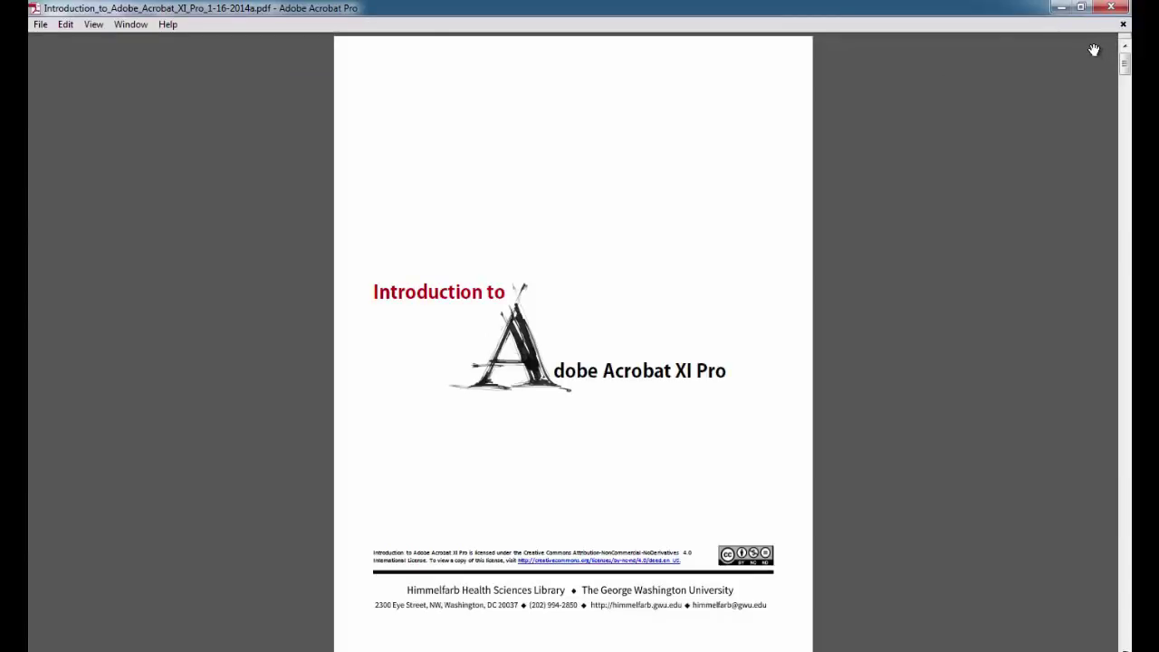
key(ctrl+h)
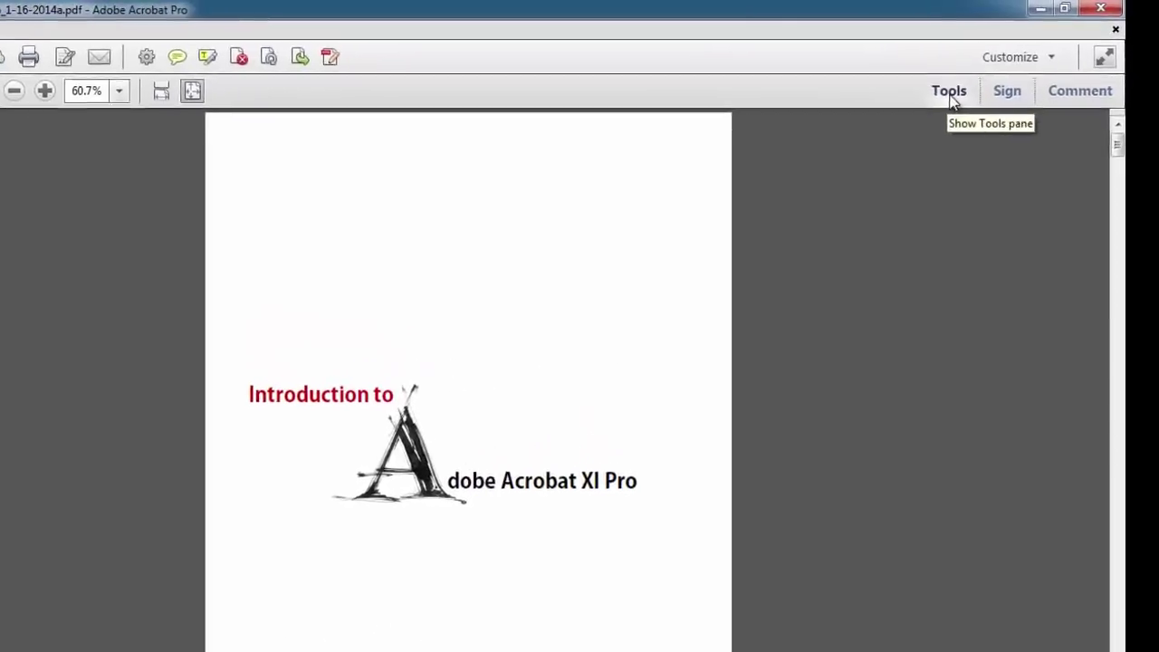
Step: Expand the Forms, Action Wizard and Content Editing tools, then view the Sign and Comment panels
click(972, 86)
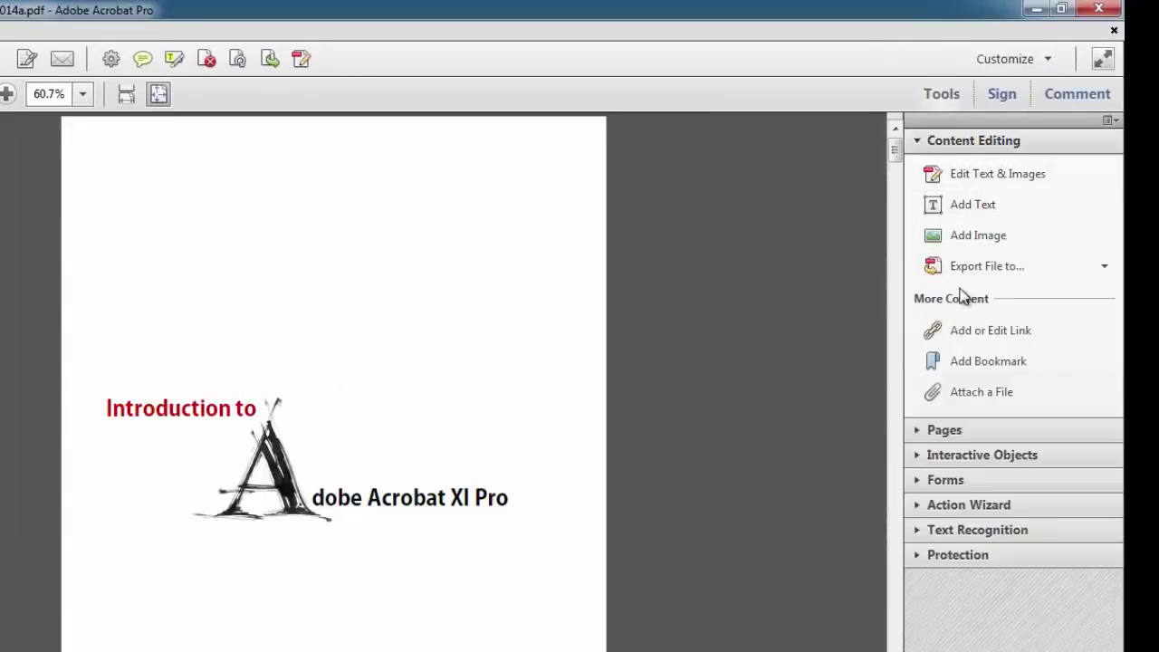
click(993, 483)
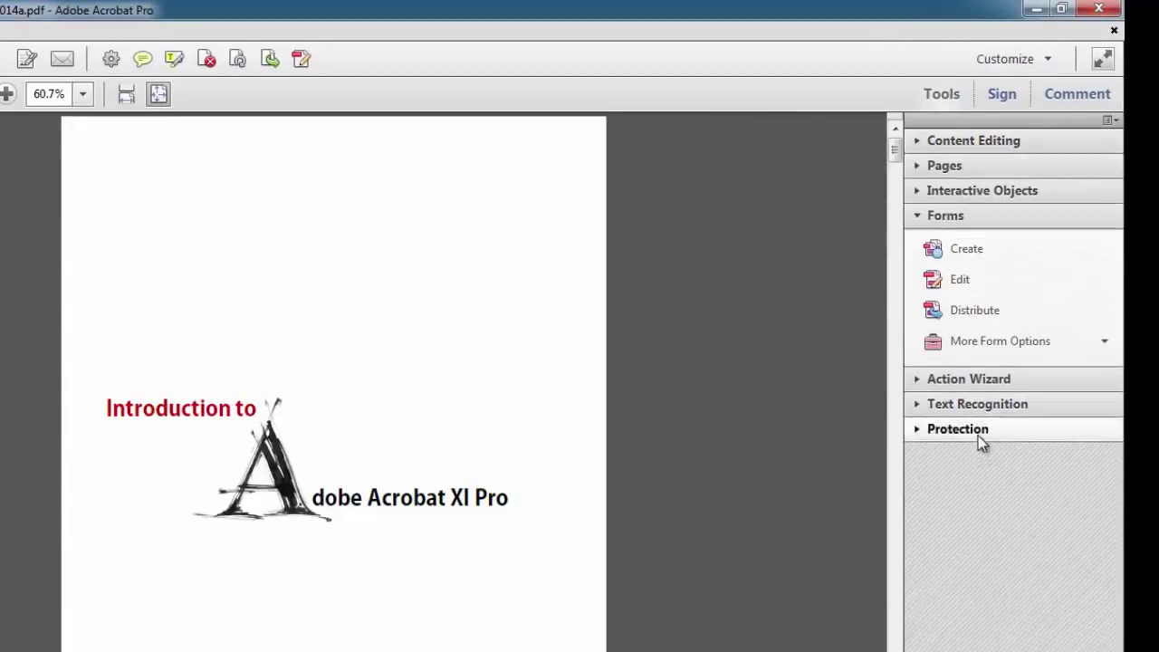
click(975, 381)
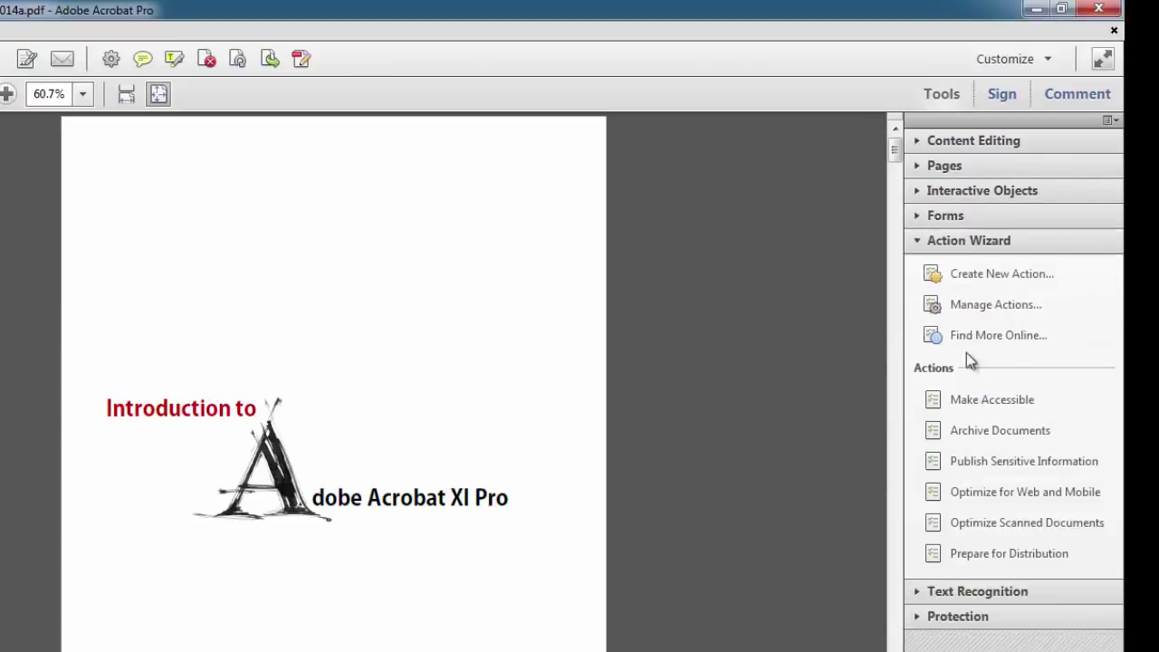
click(964, 146)
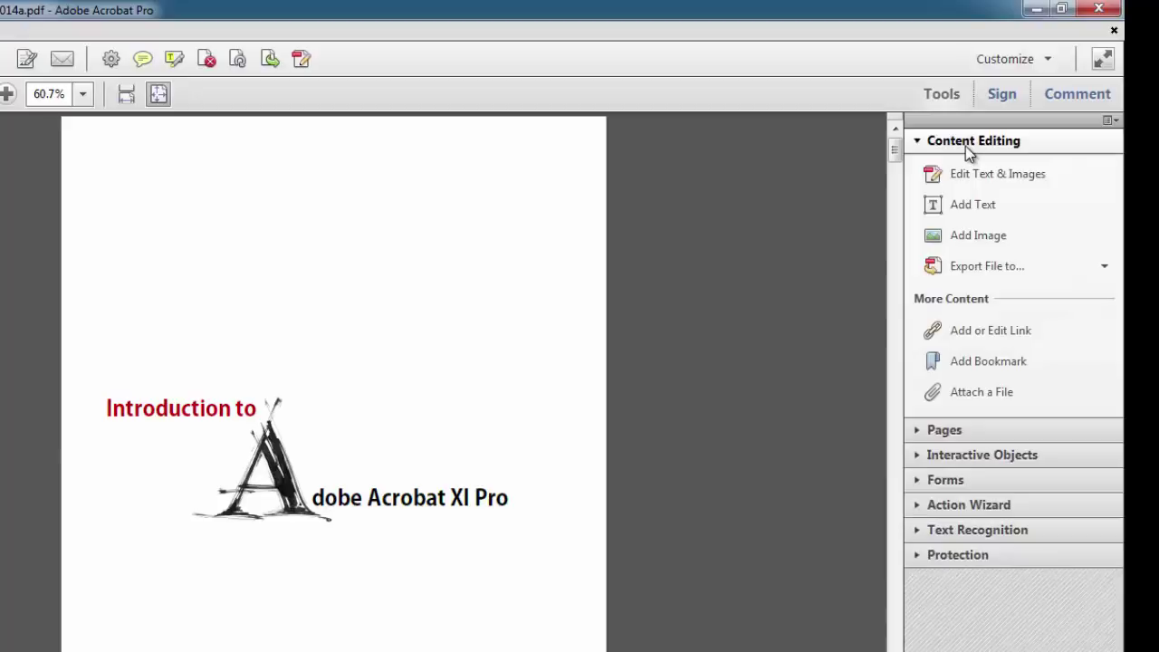
click(993, 98)
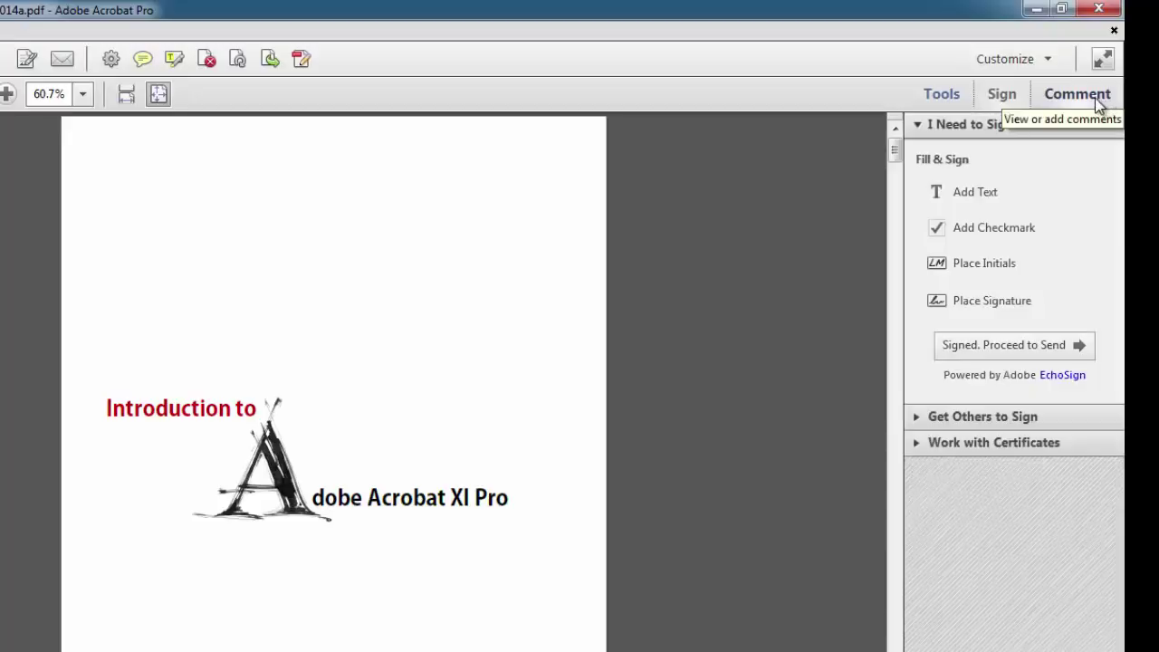
click(1077, 94)
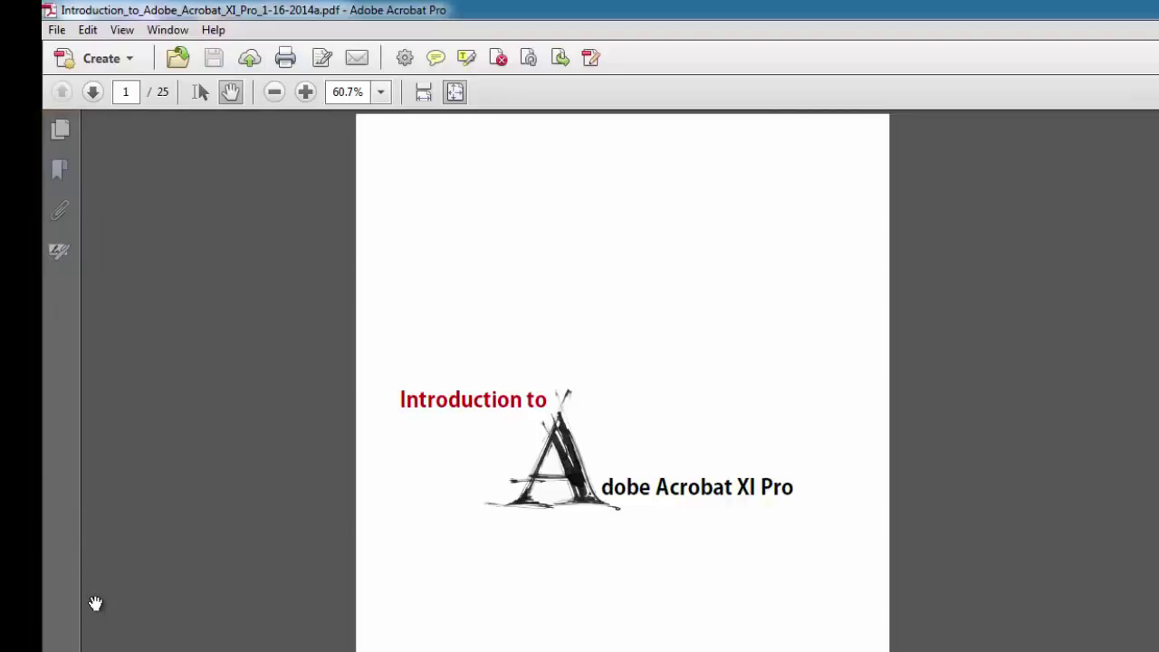
Step: Show page thumbnails, then use bookmarks to jump to the A Closer Look at the Toolbars section
click(61, 130)
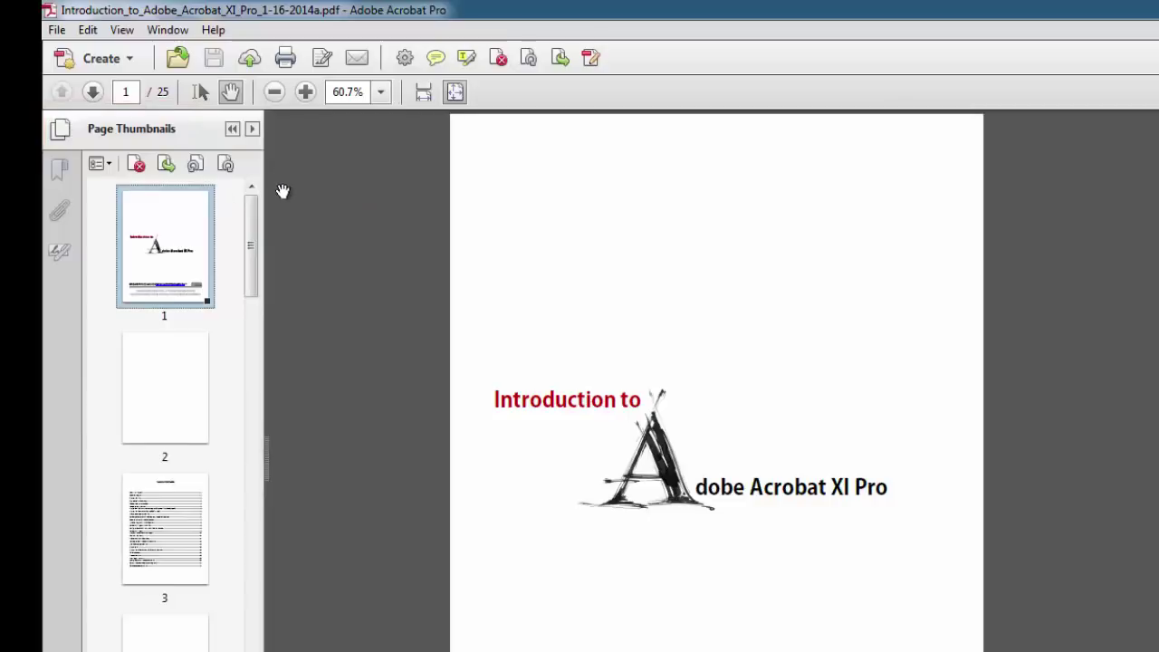
mouse_move(253, 230)
mouse_down()
mouse_move(268, 500)
mouse_move(336, 199)
mouse_up()
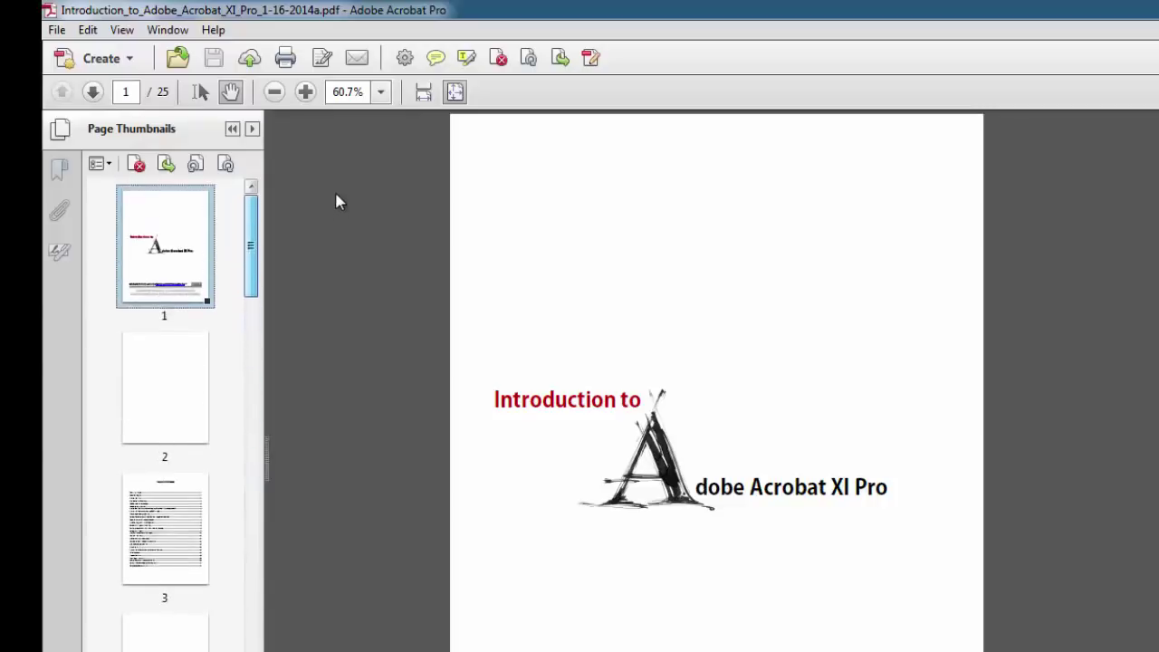
click(59, 172)
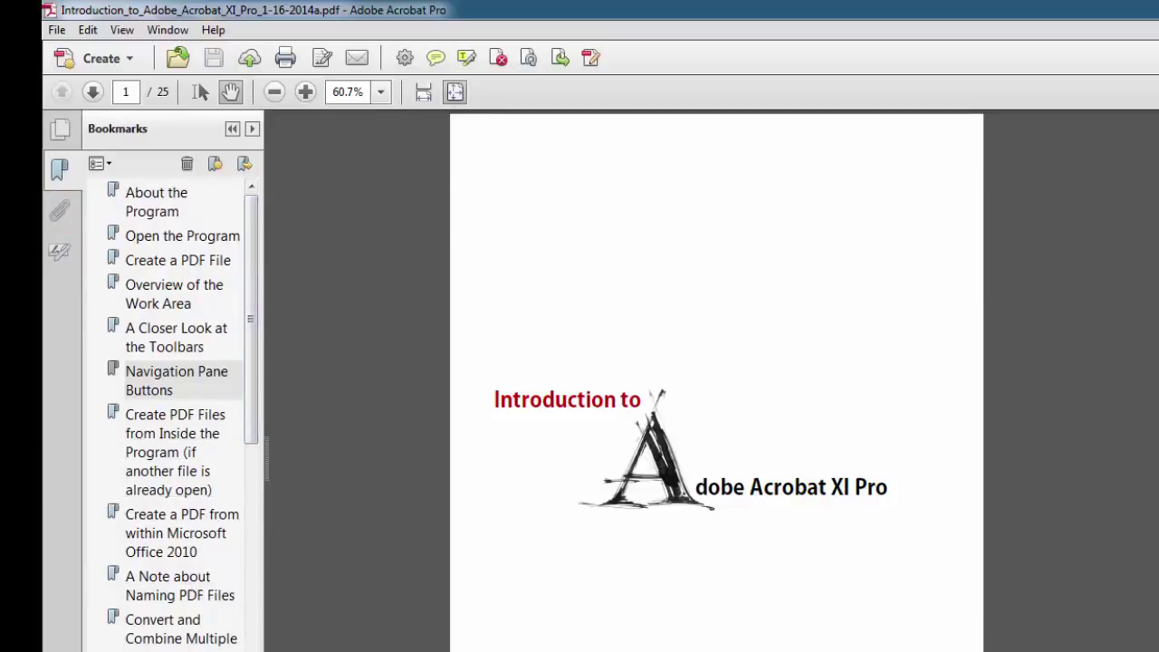
click(163, 628)
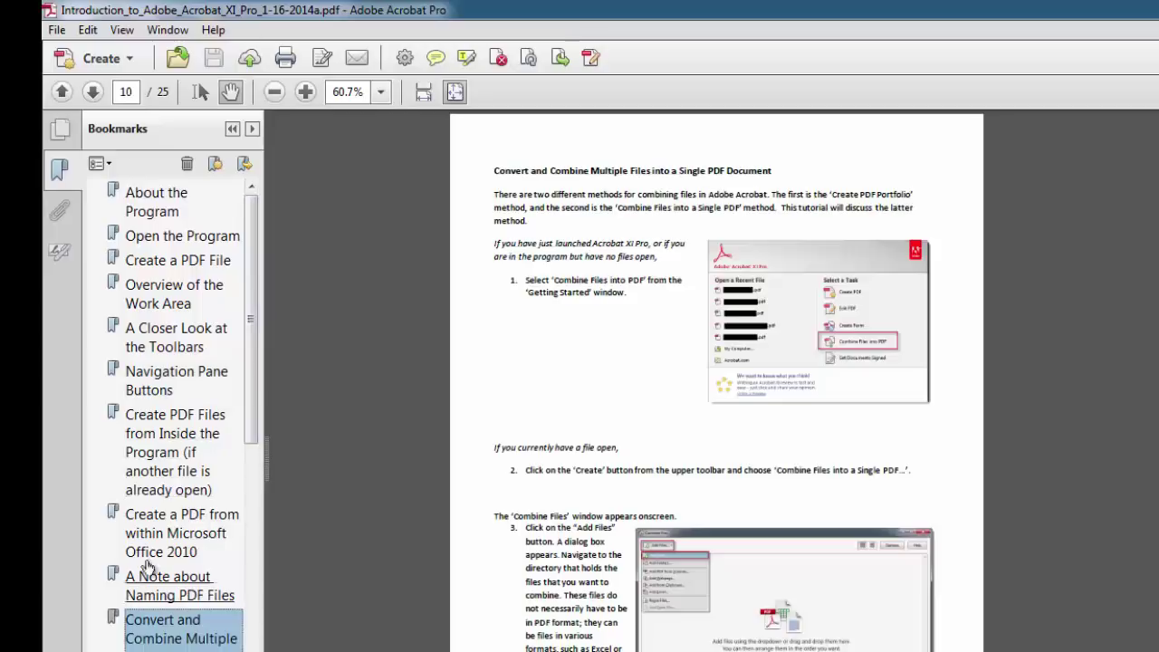
click(172, 338)
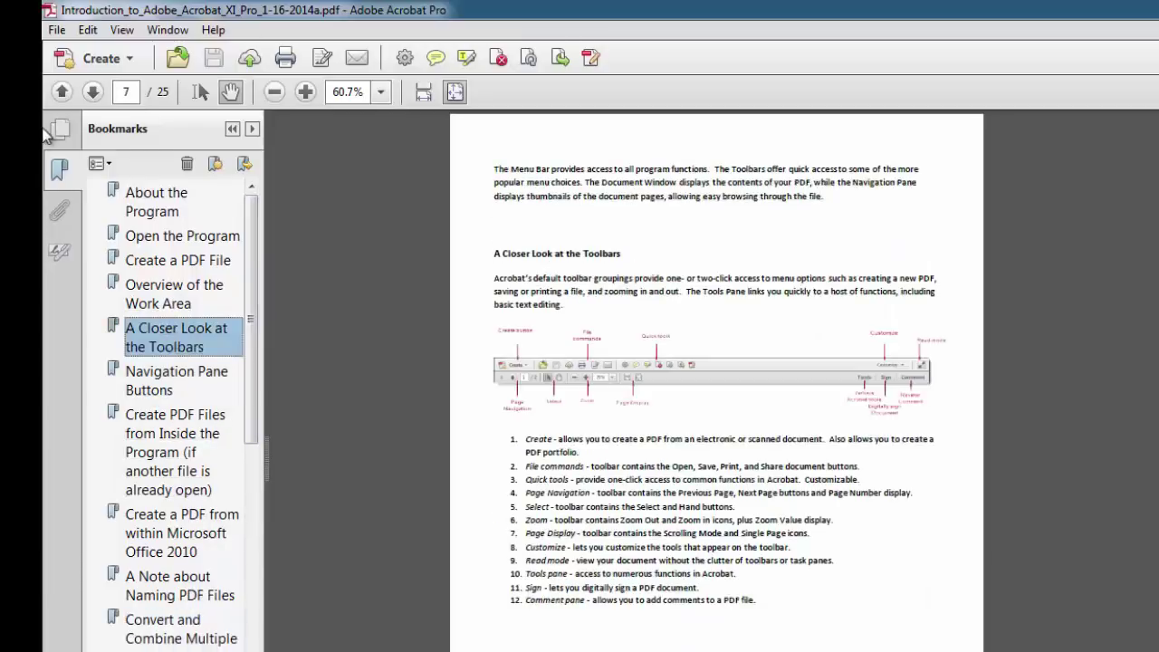
Step: Check the attachments and signatures panels, then return to page thumbnails and dismiss their options menu
click(60, 210)
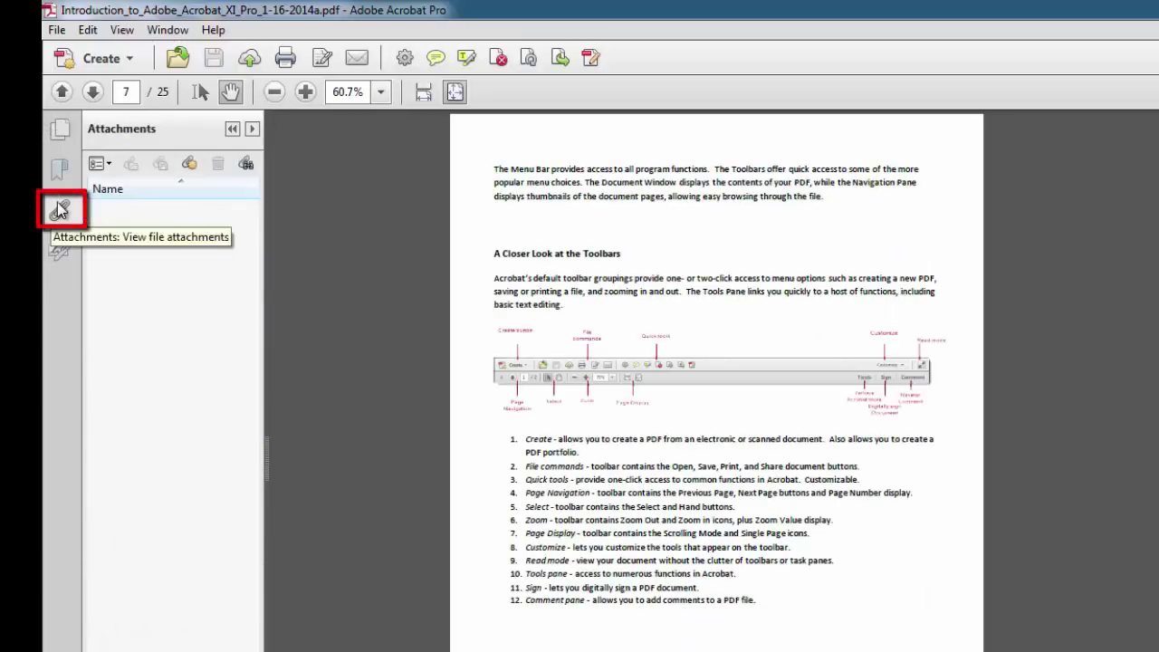
click(60, 254)
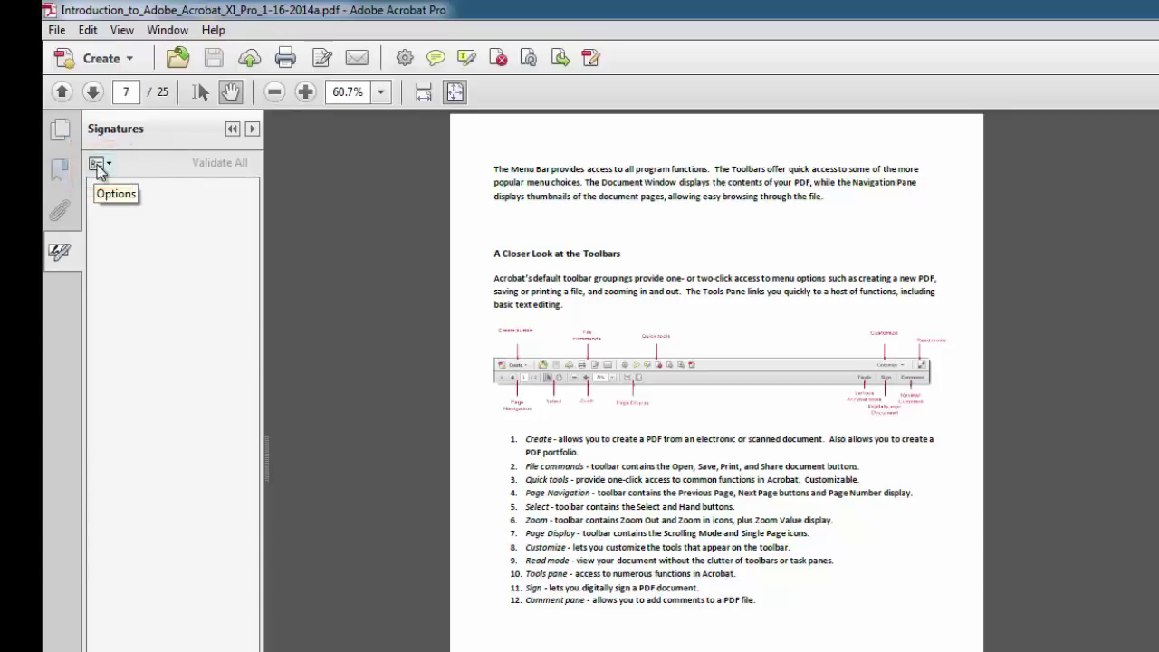
click(59, 132)
click(97, 165)
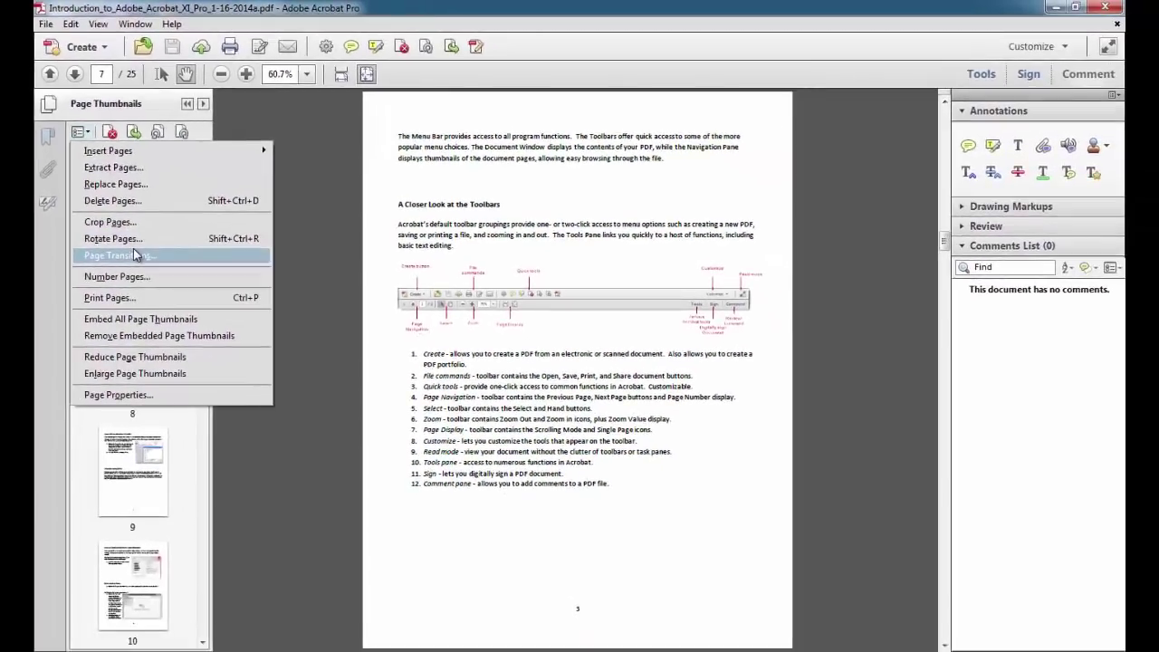
click(133, 248)
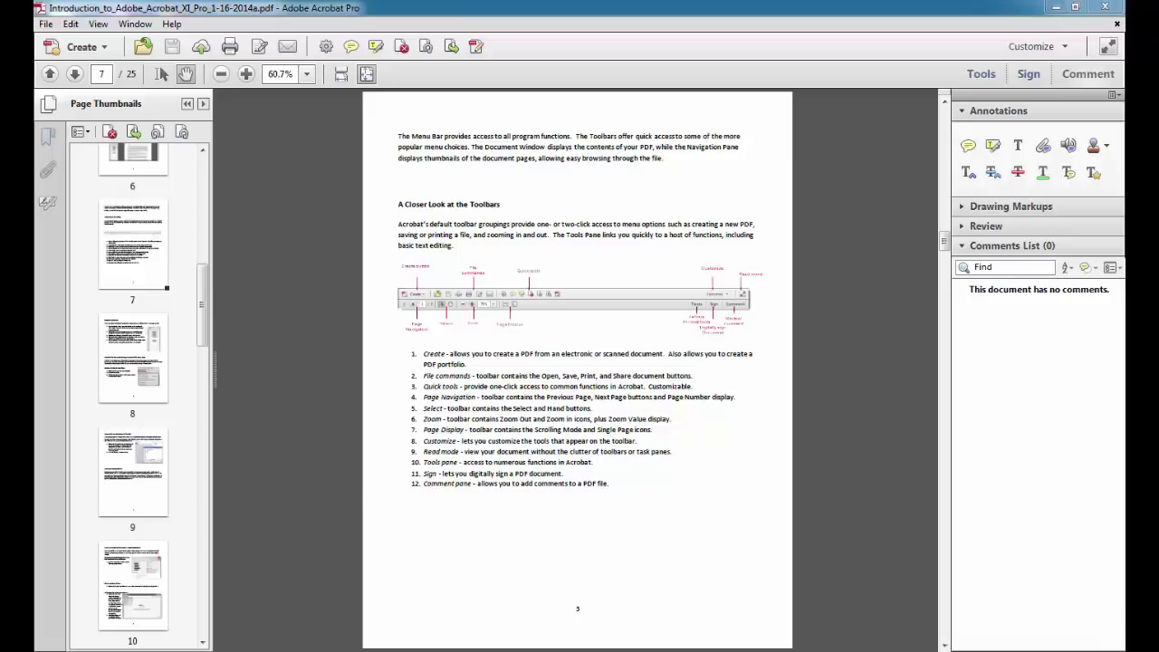
Step: Review the PDF creation options under File > Create and the Create toolbar dropdown
click(44, 24)
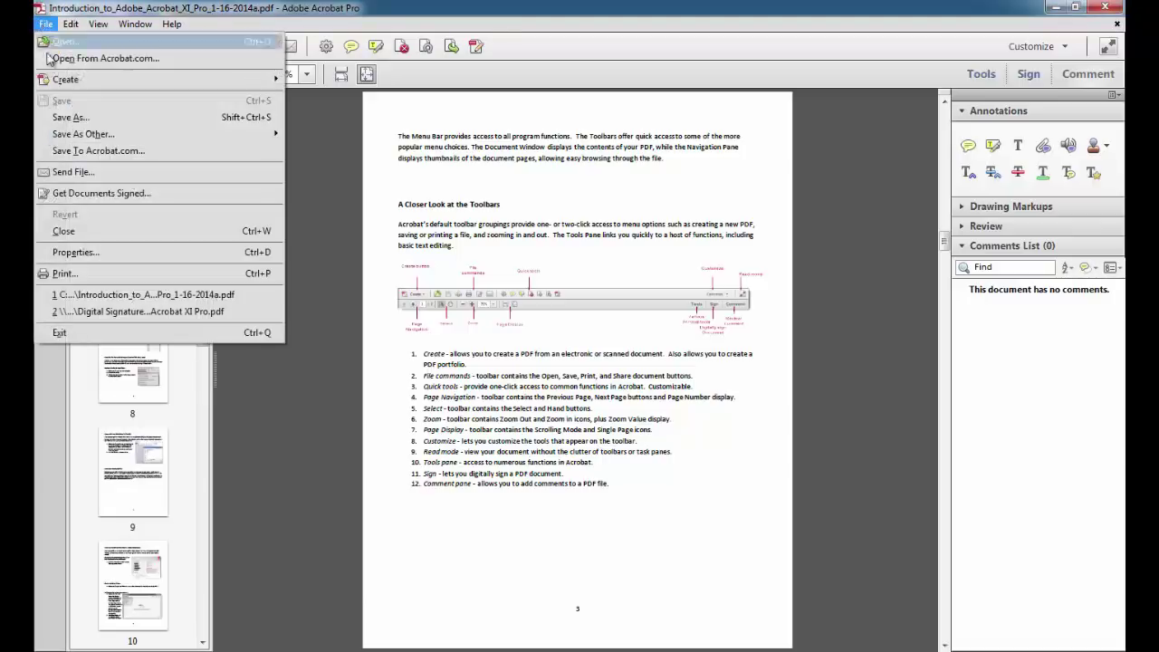
mouse_move(65, 79)
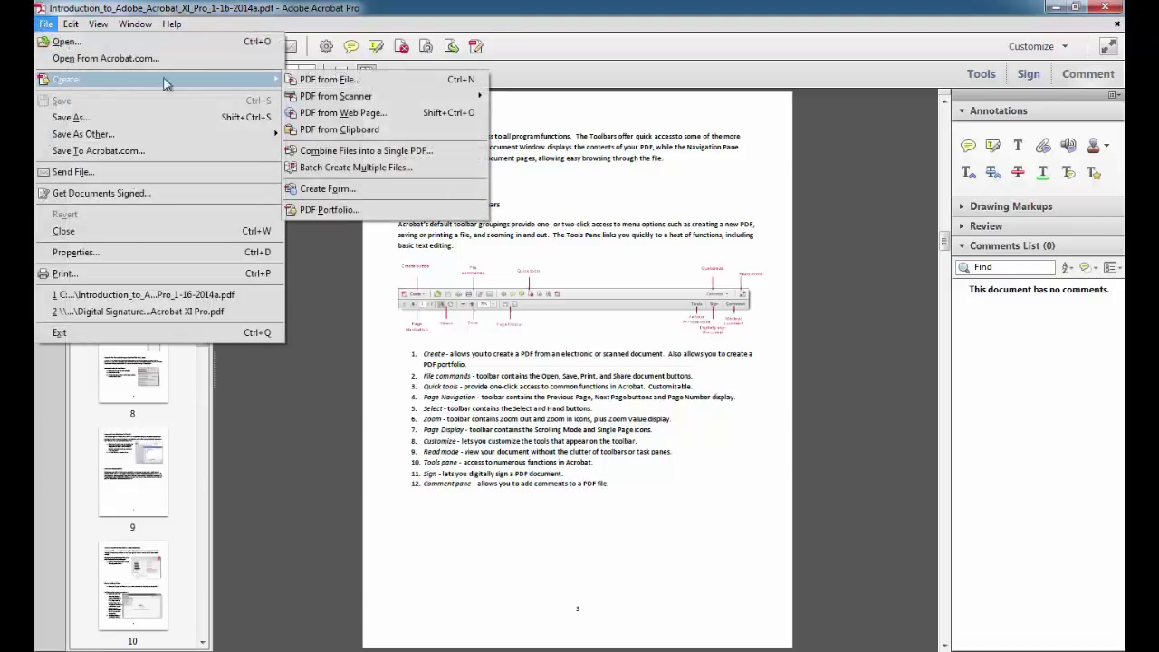
click(319, 288)
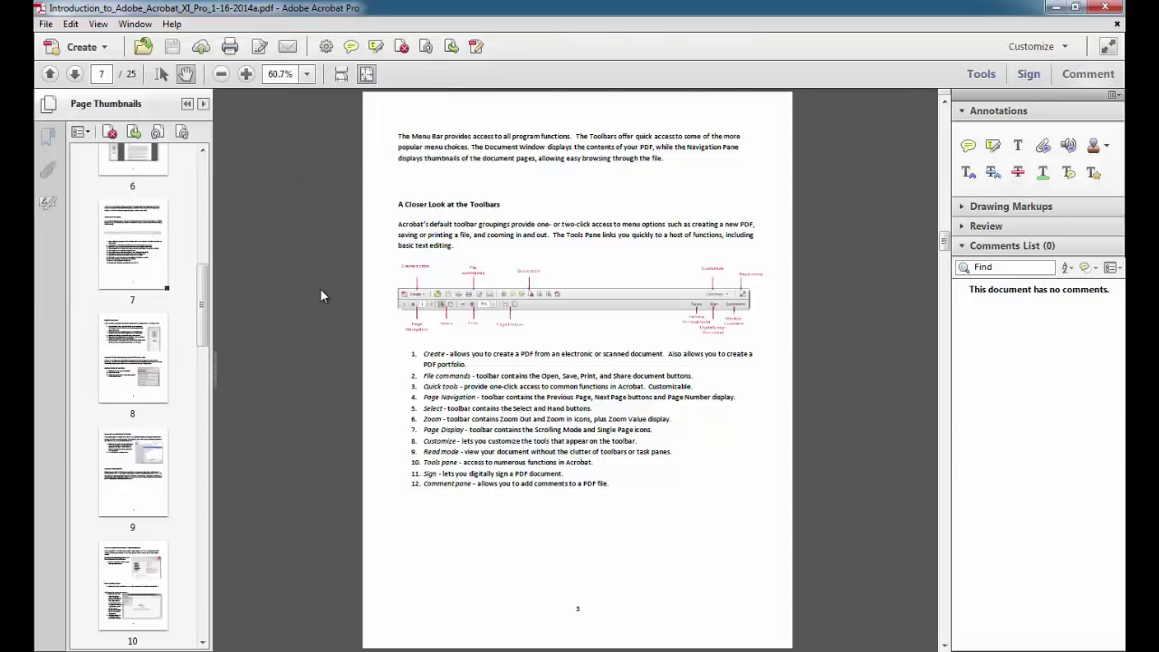
click(81, 48)
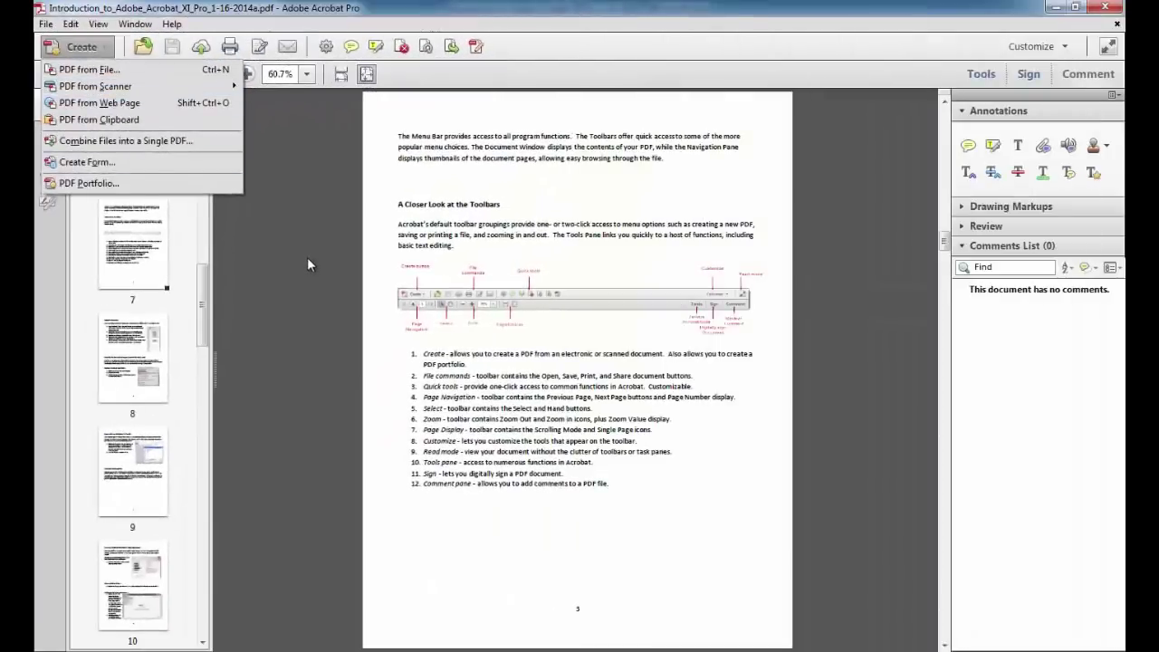
click(308, 259)
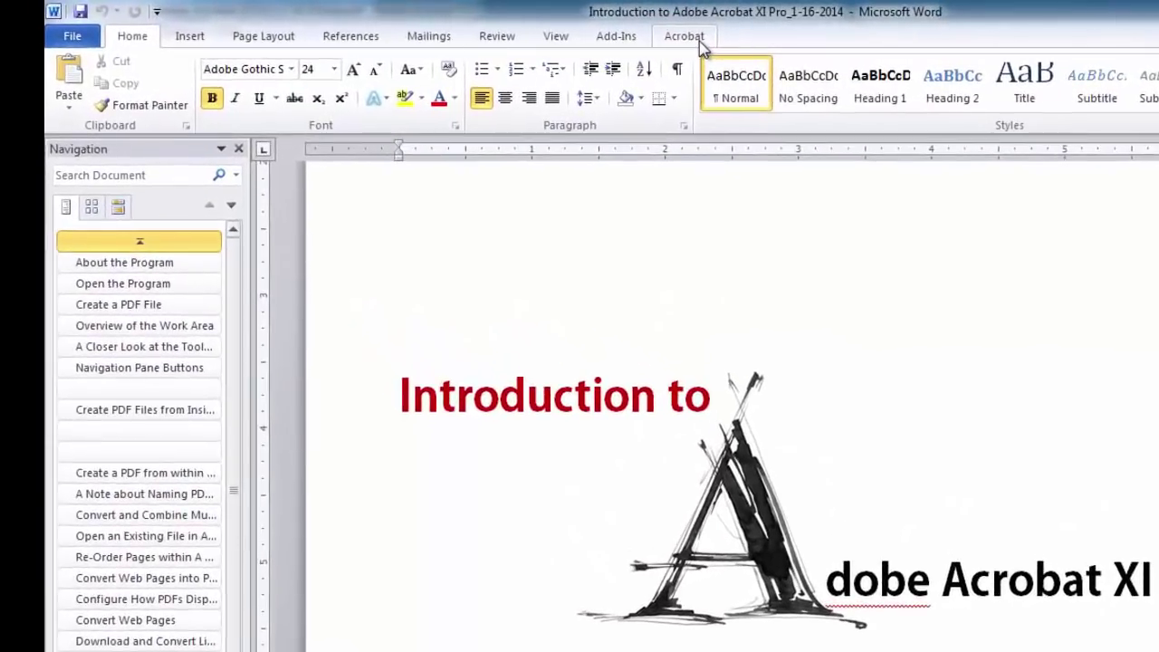
Step: Start Create PDF from Word's Acrobat tab for the introduction document
click(699, 40)
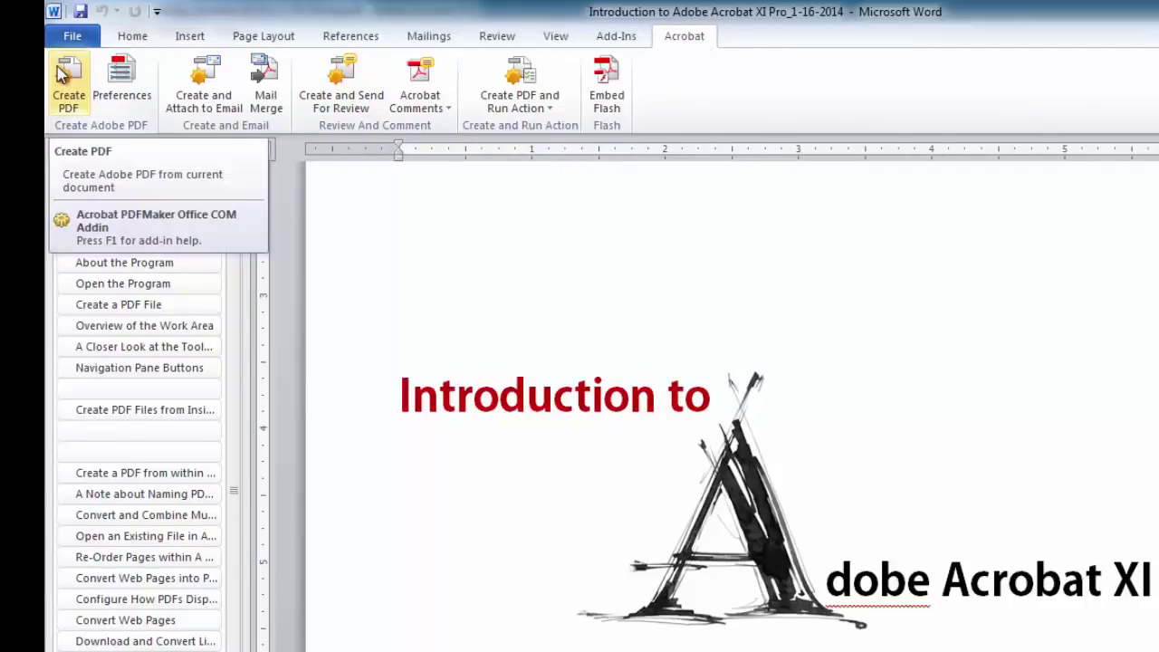
click(59, 75)
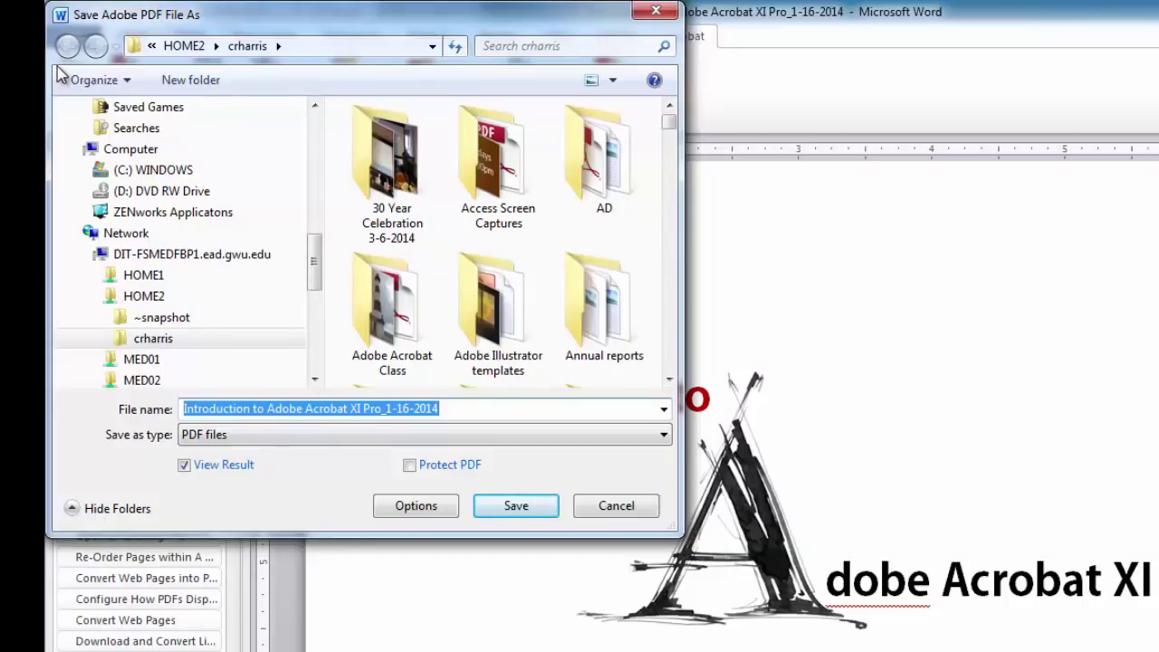
Step: Cancel the Save Adobe PDF File As dialog
click(635, 509)
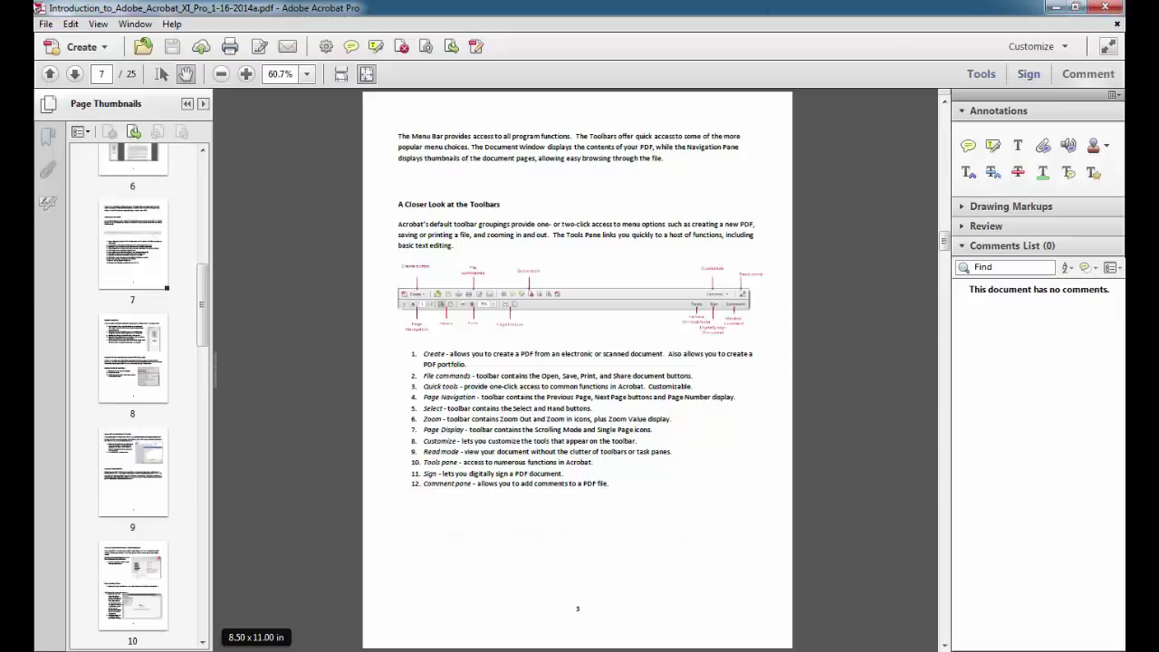
click(48, 26)
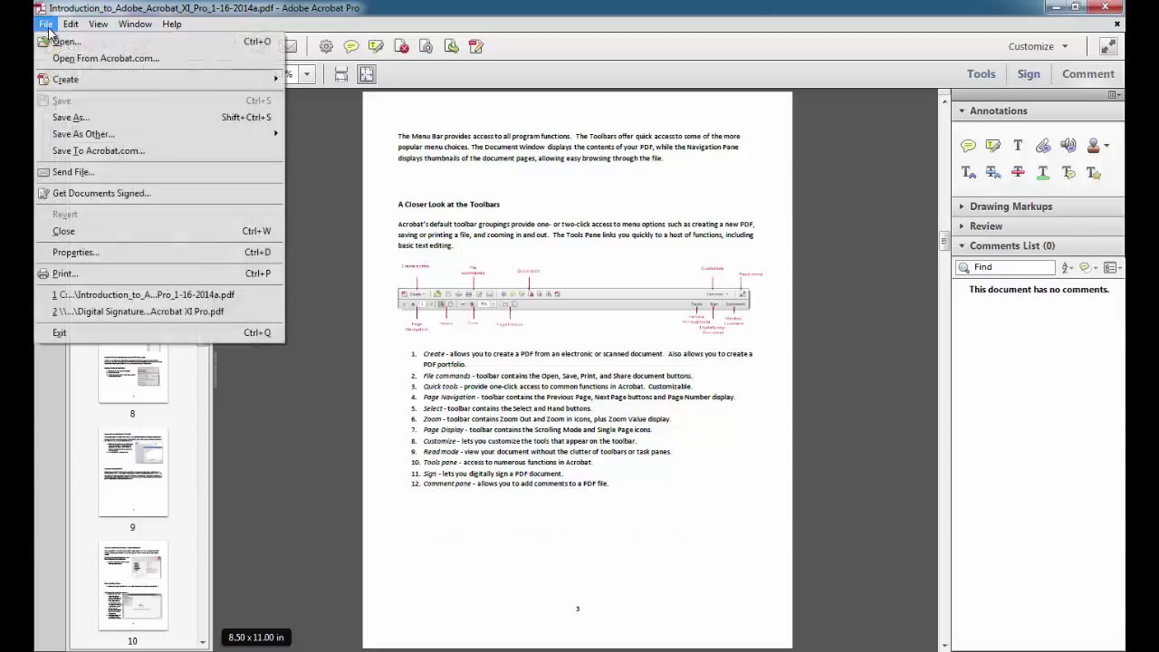
click(77, 119)
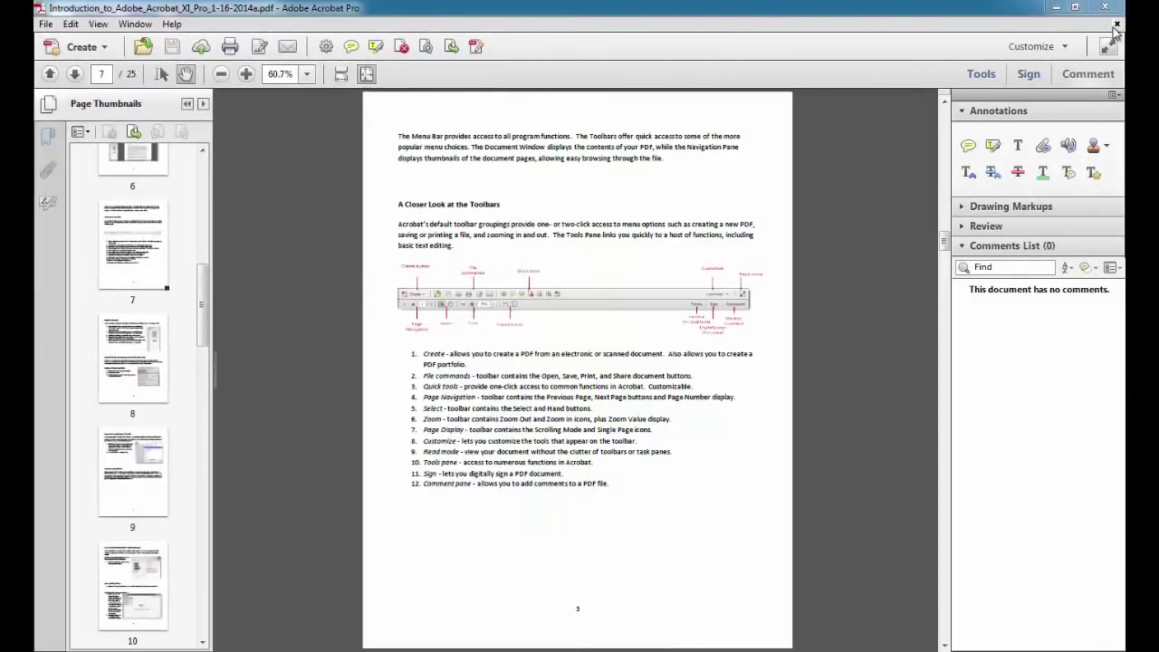
click(1116, 23)
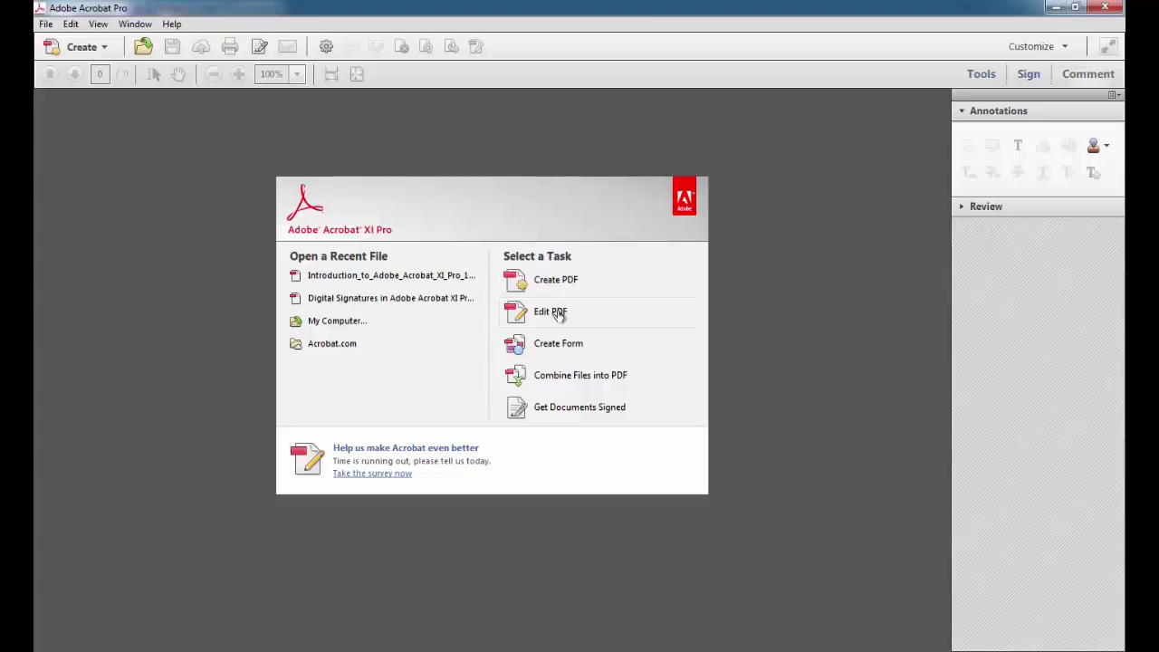
Step: Start Combine Files into PDF and browse to the Pictures library to add files
click(594, 382)
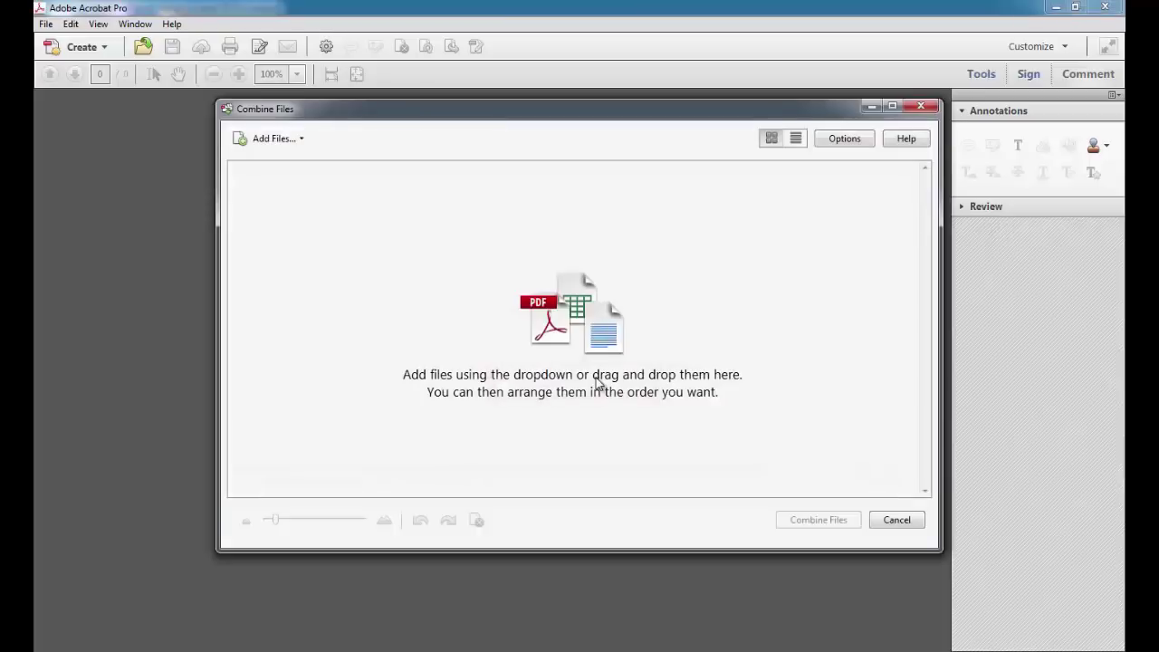
click(270, 143)
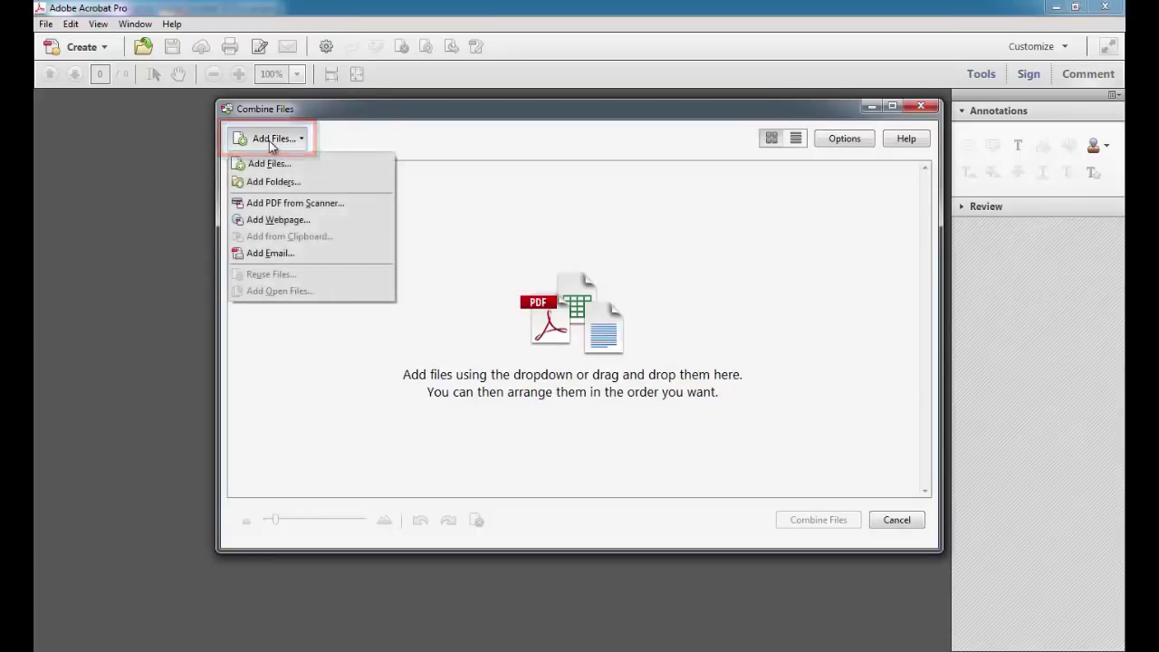
click(265, 164)
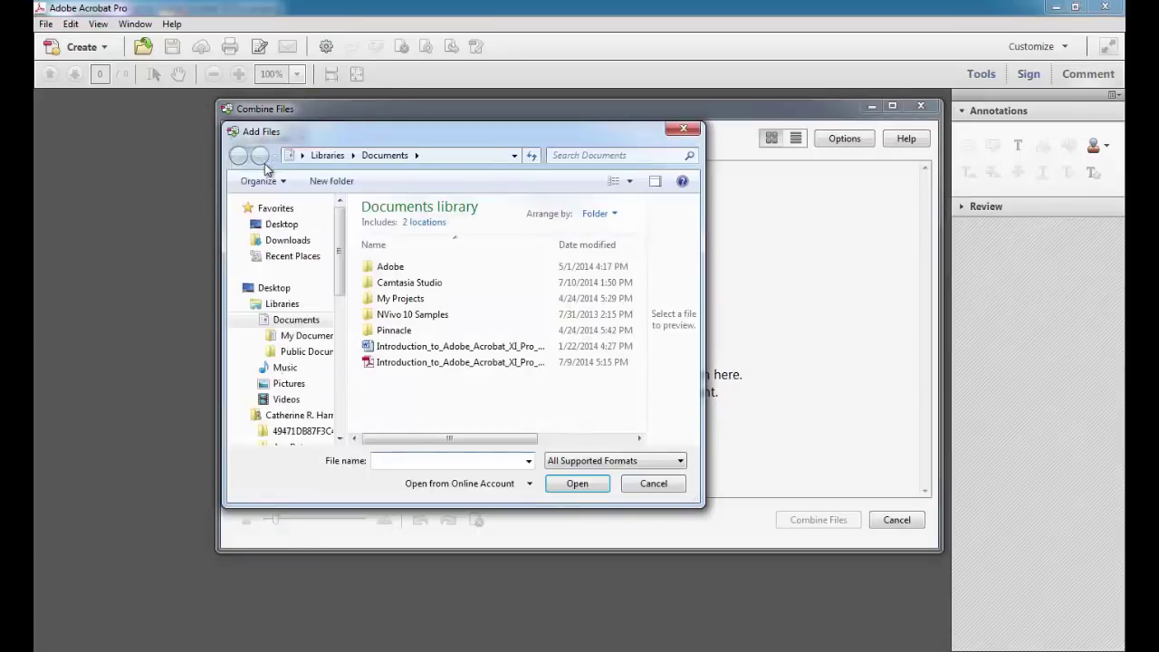
mouse_move(288, 384)
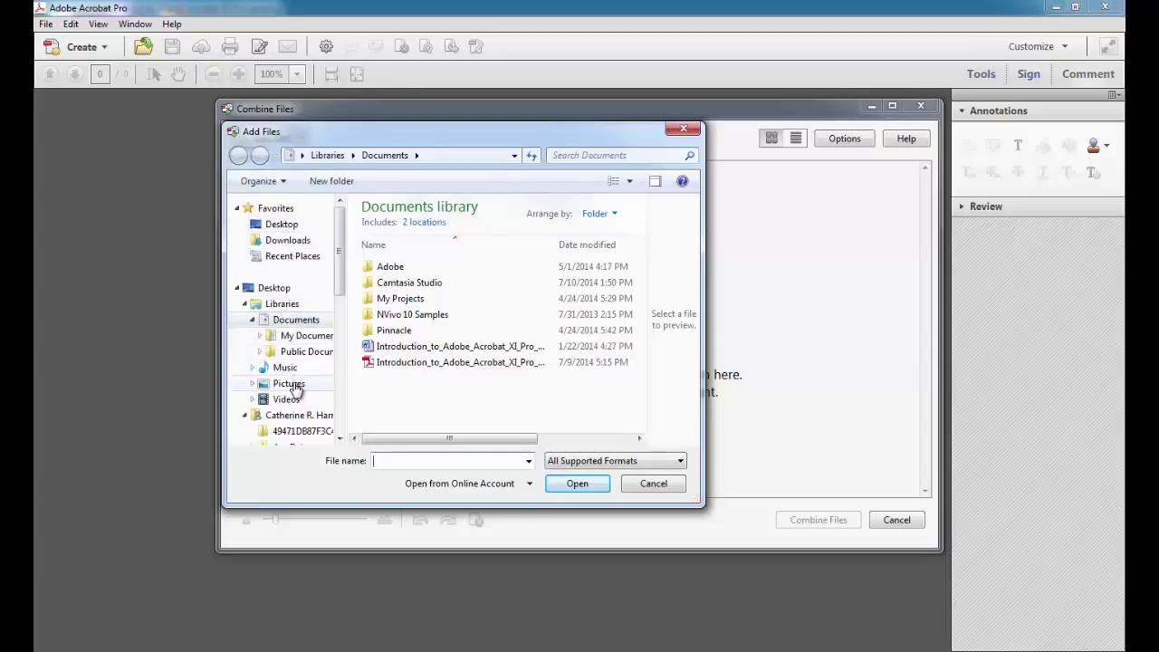
click(290, 384)
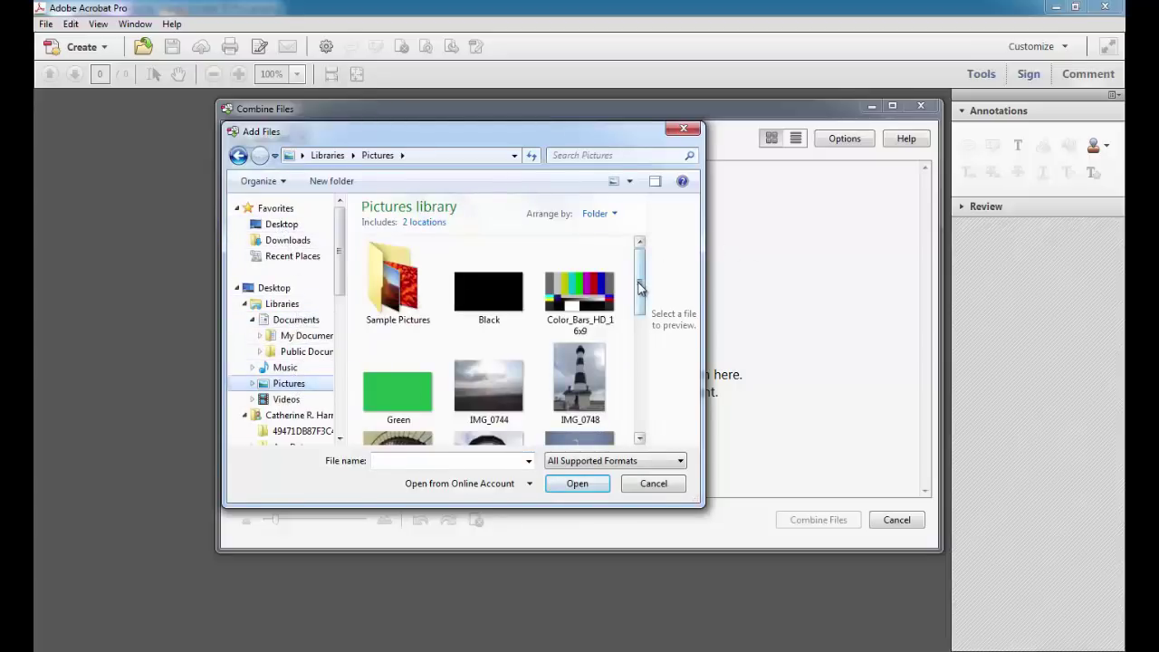
drag(639, 287, 639, 312)
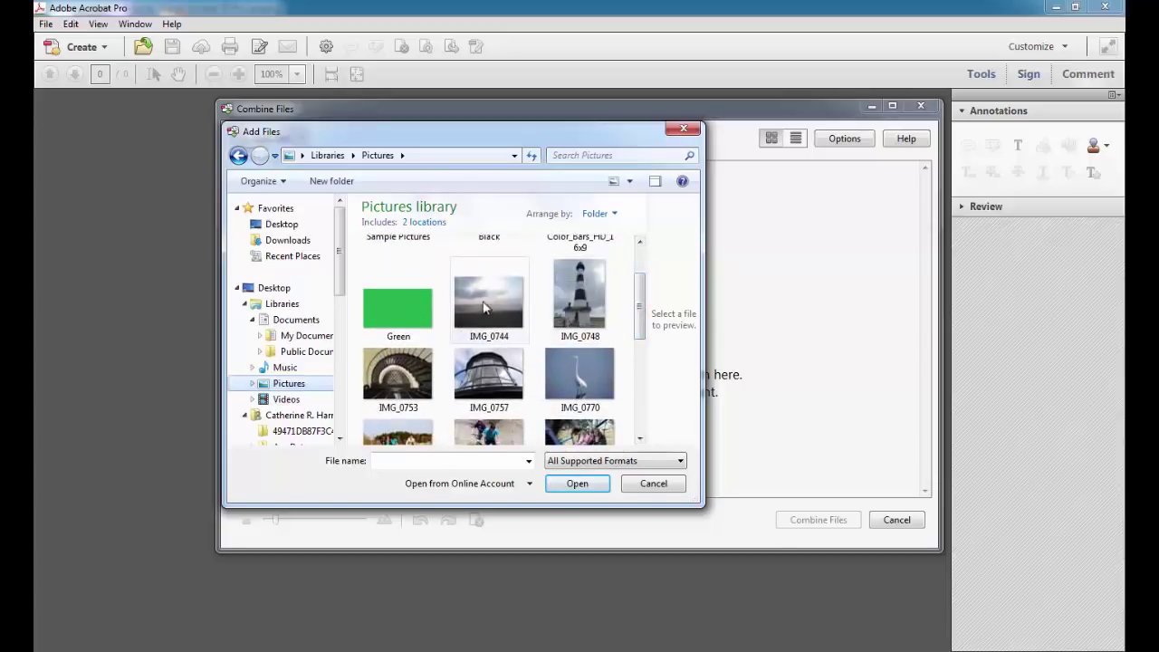
Step: Select photos IMG_0744, IMG_0748, IMG_0753, IMG_0757 and IMG_0770 and add them
click(491, 299)
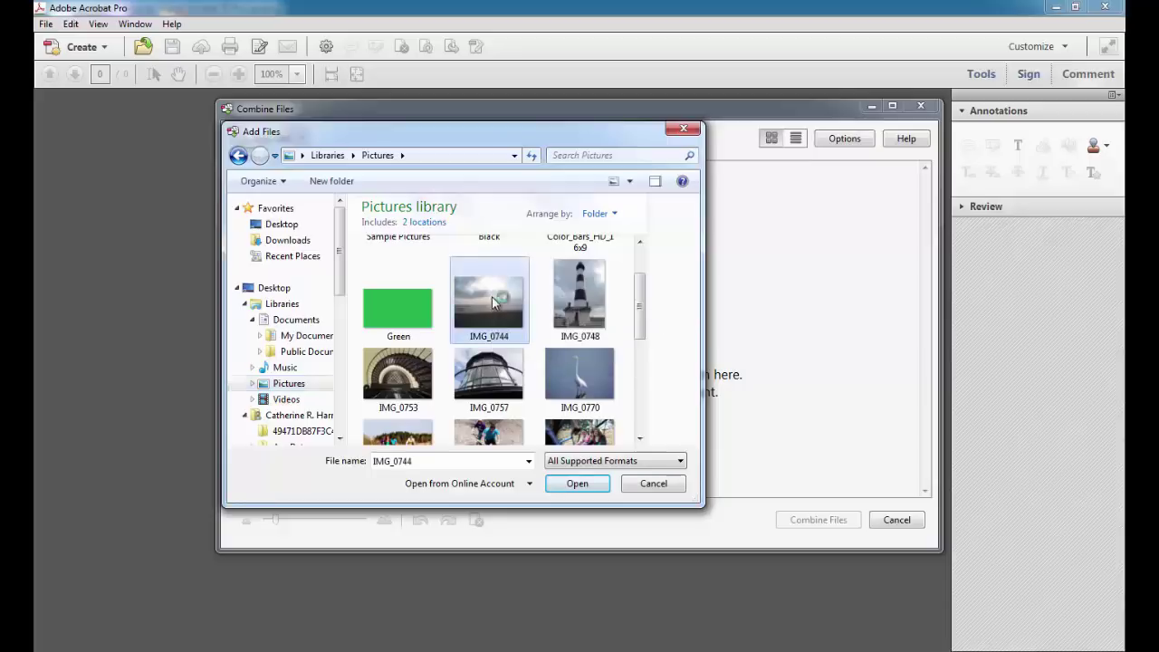
ctrl+click(564, 306)
ctrl+click(391, 380)
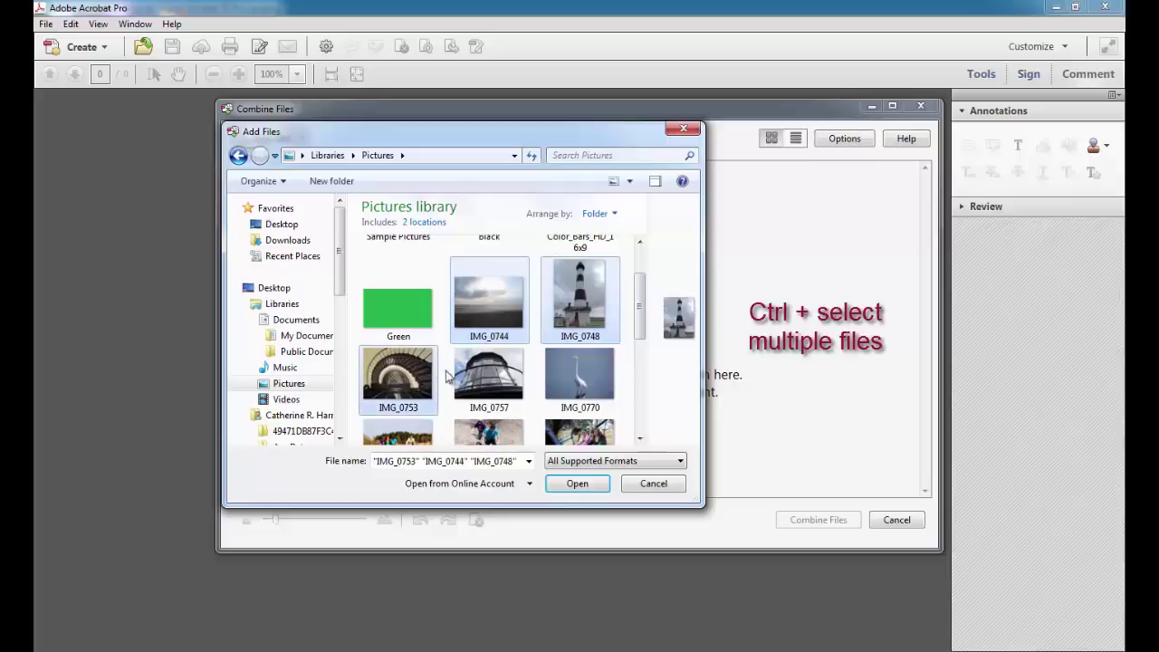
ctrl+click(477, 378)
ctrl+click(554, 374)
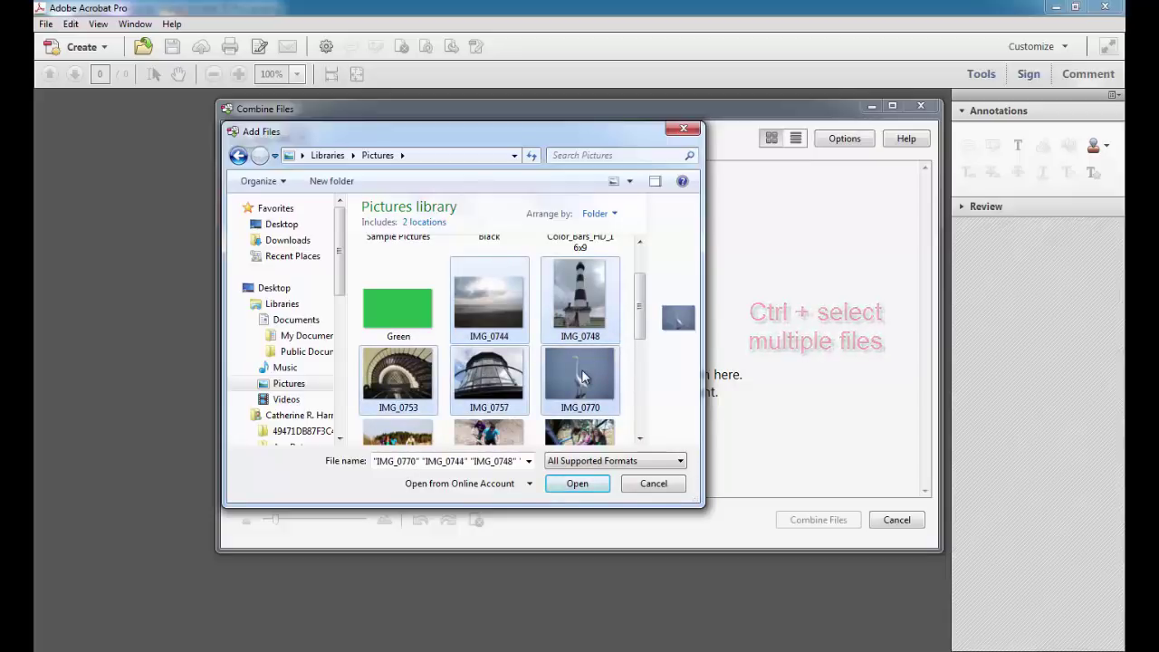
click(581, 484)
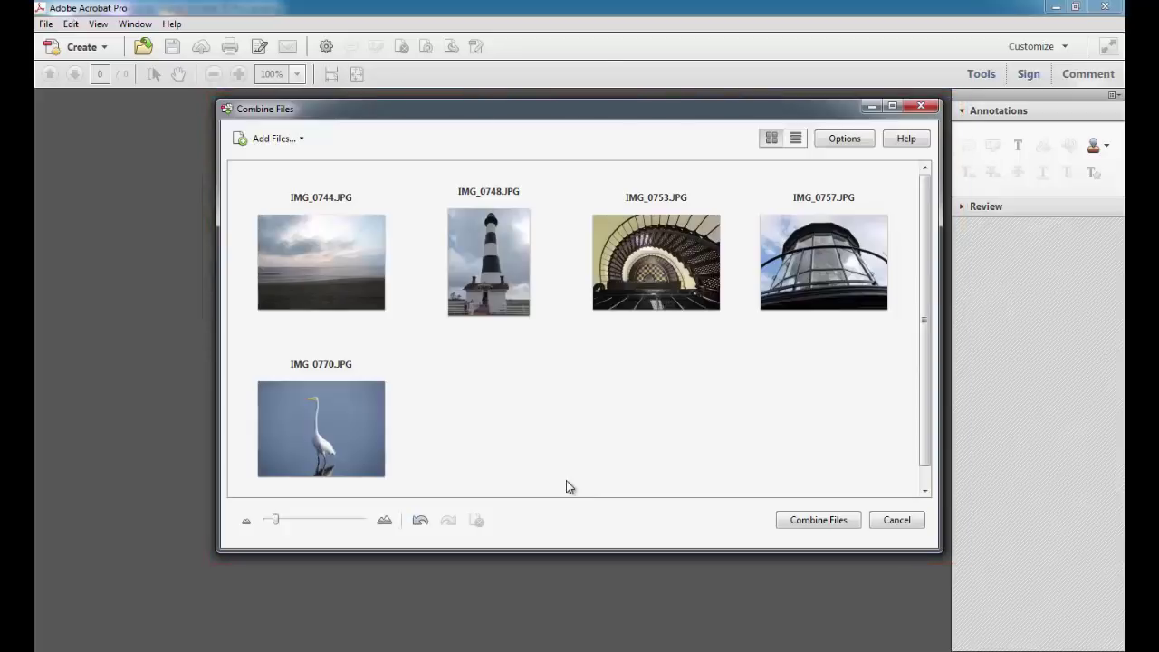
Step: Move IMG_0744 after IMG_0753, preview both photos, and combine all five into one PDF
mouse_move(322, 262)
drag(328, 248, 779, 279)
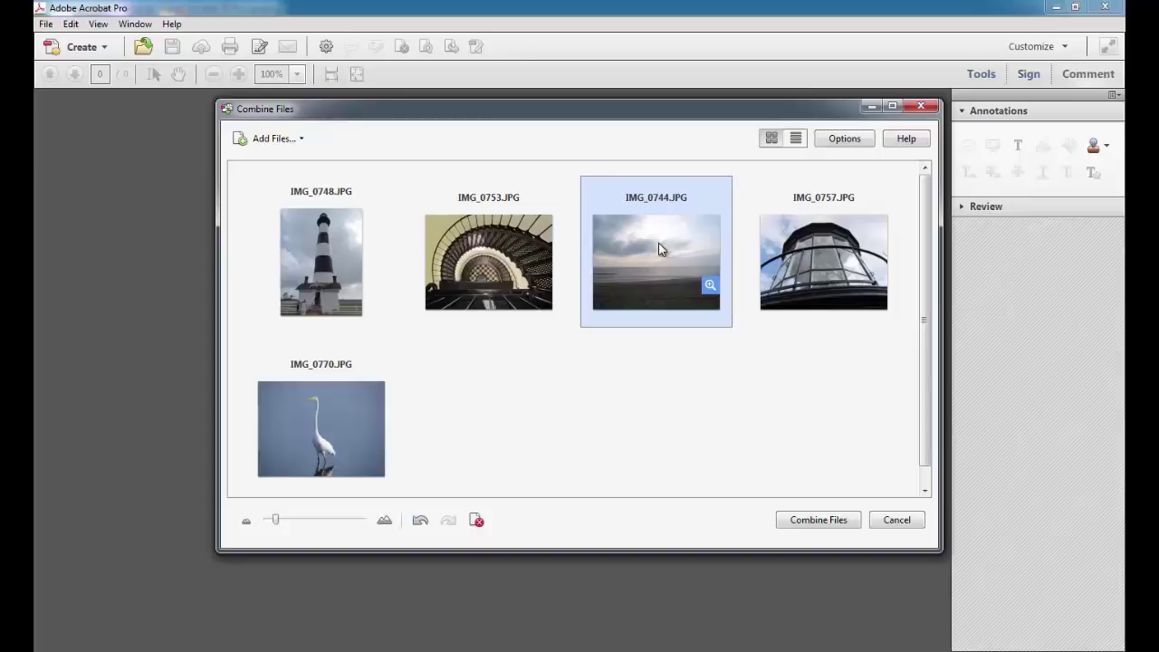
click(710, 286)
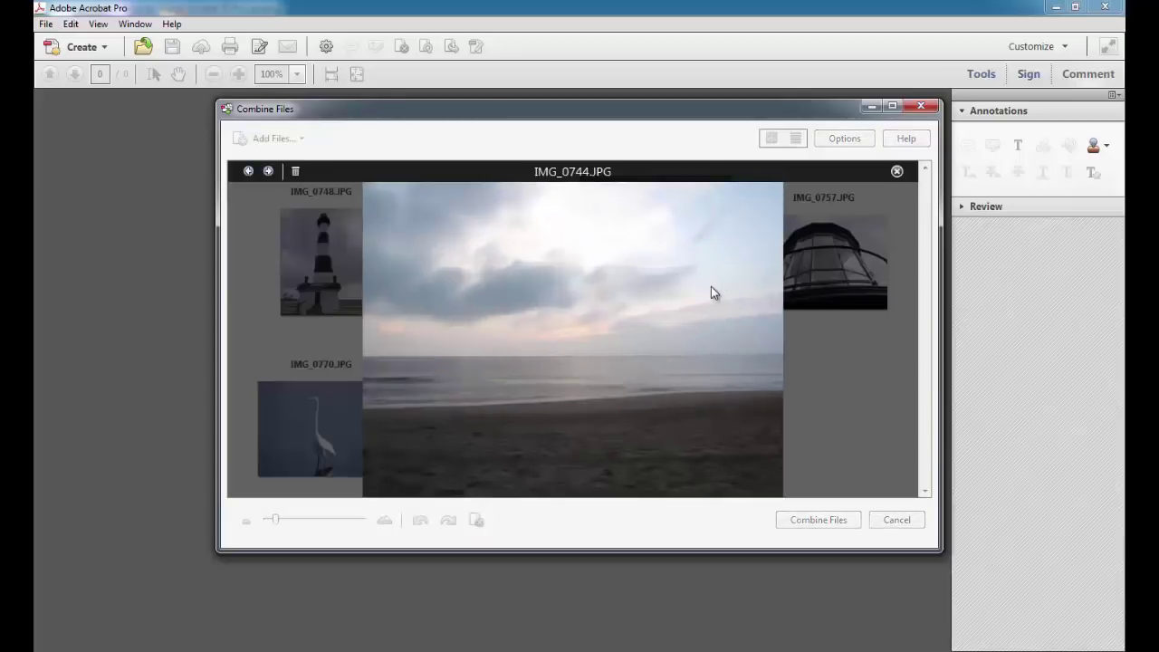
click(896, 172)
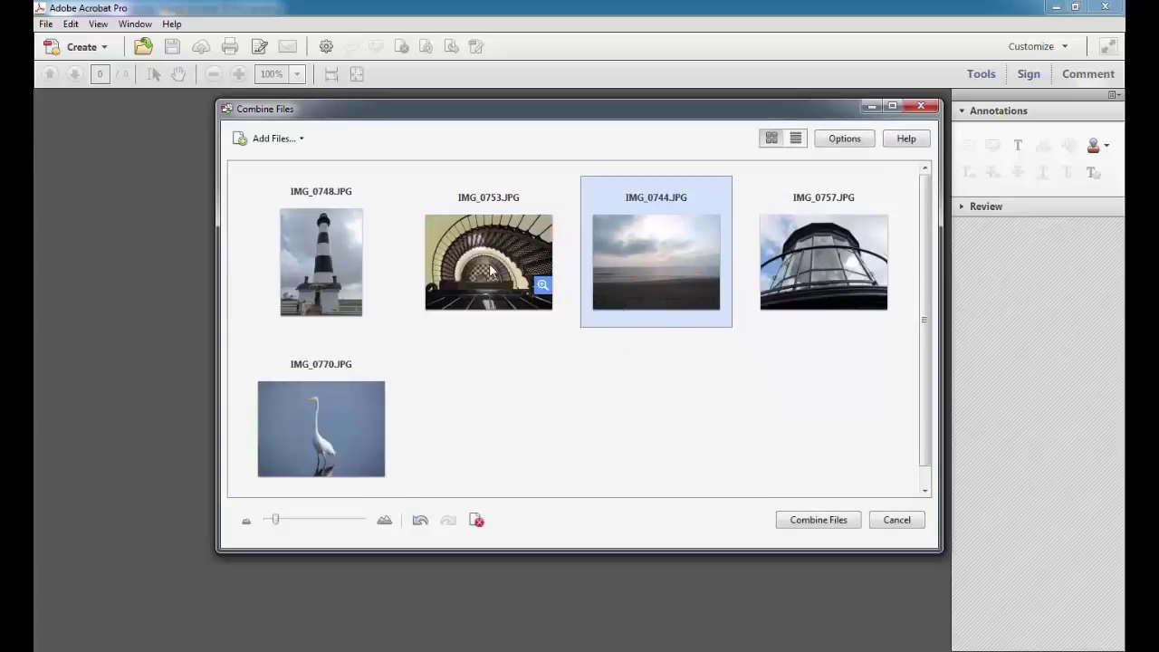
click(541, 288)
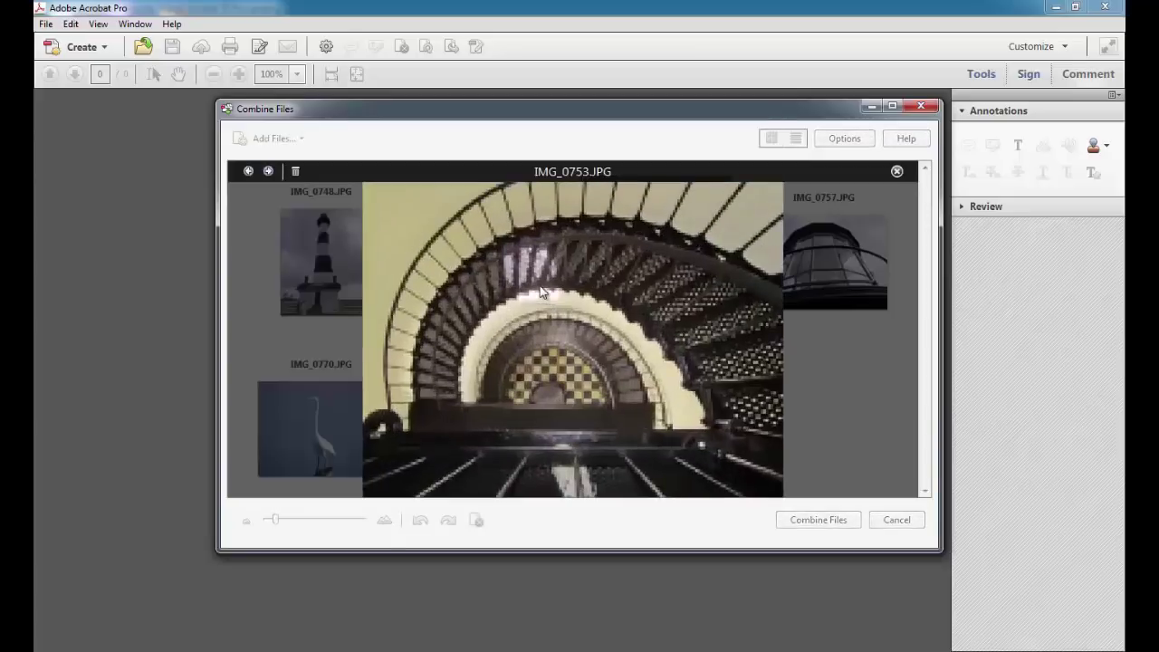
click(896, 172)
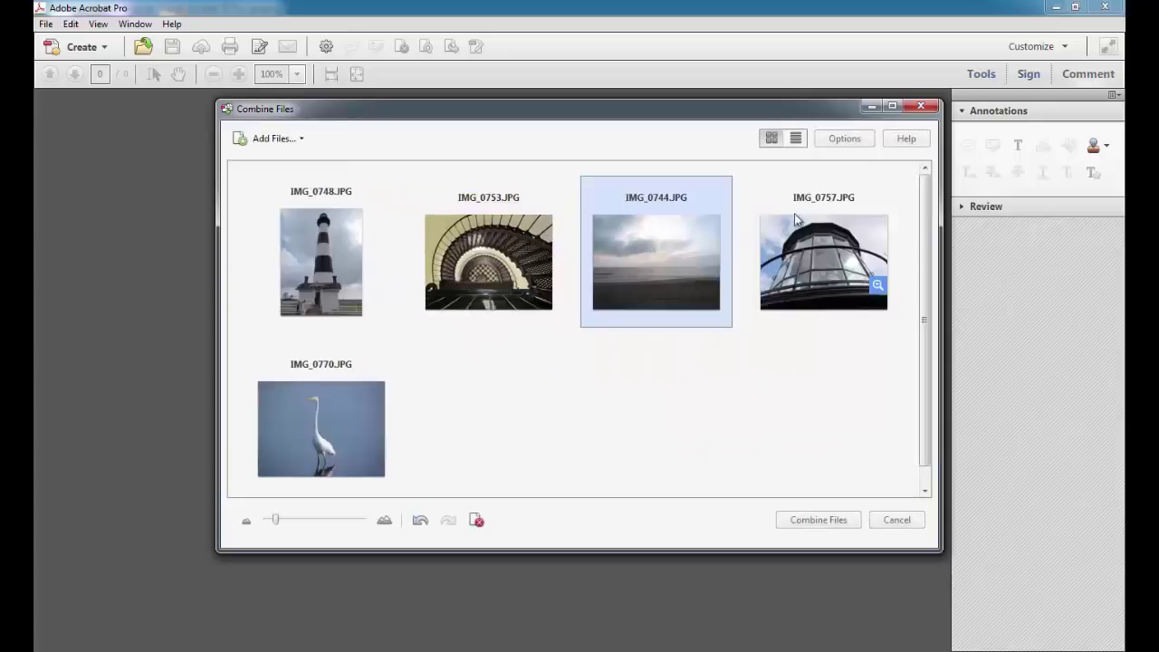
click(818, 523)
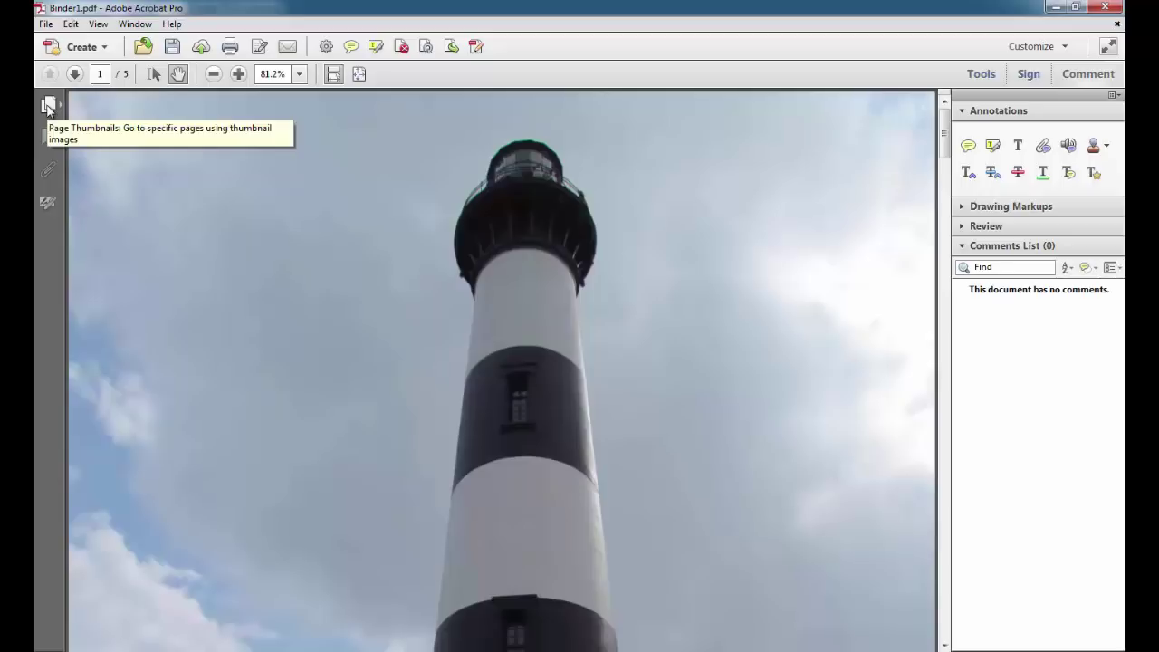
Step: Show Binder1.pdf's page thumbnails and scroll through the five combined photo pages
click(49, 107)
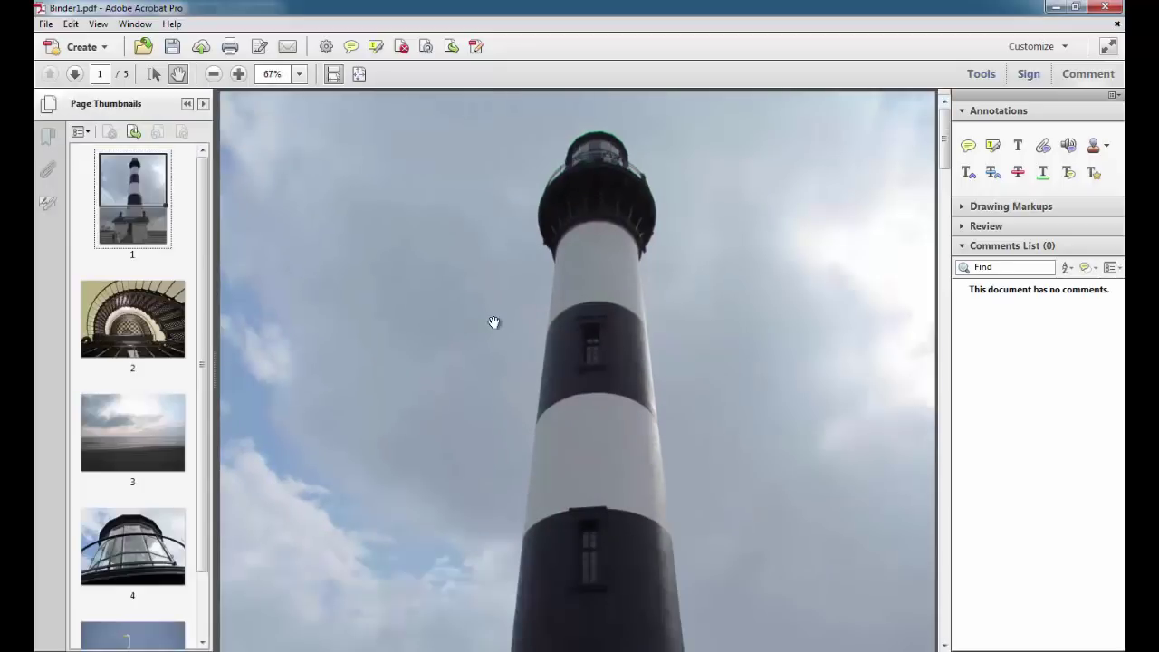
scroll(391, 312, down, 2)
scroll(390, 313, up, 2)
scroll(213, 320, down, 2)
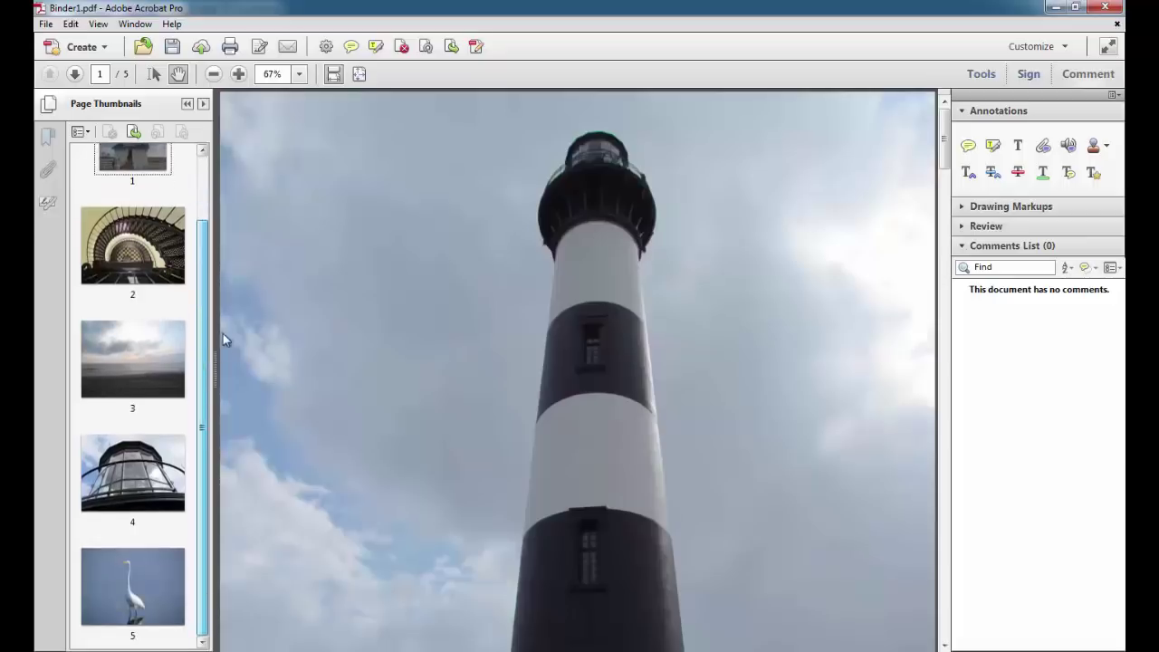
scroll(217, 316, up, 1)
scroll(215, 266, up, 1)
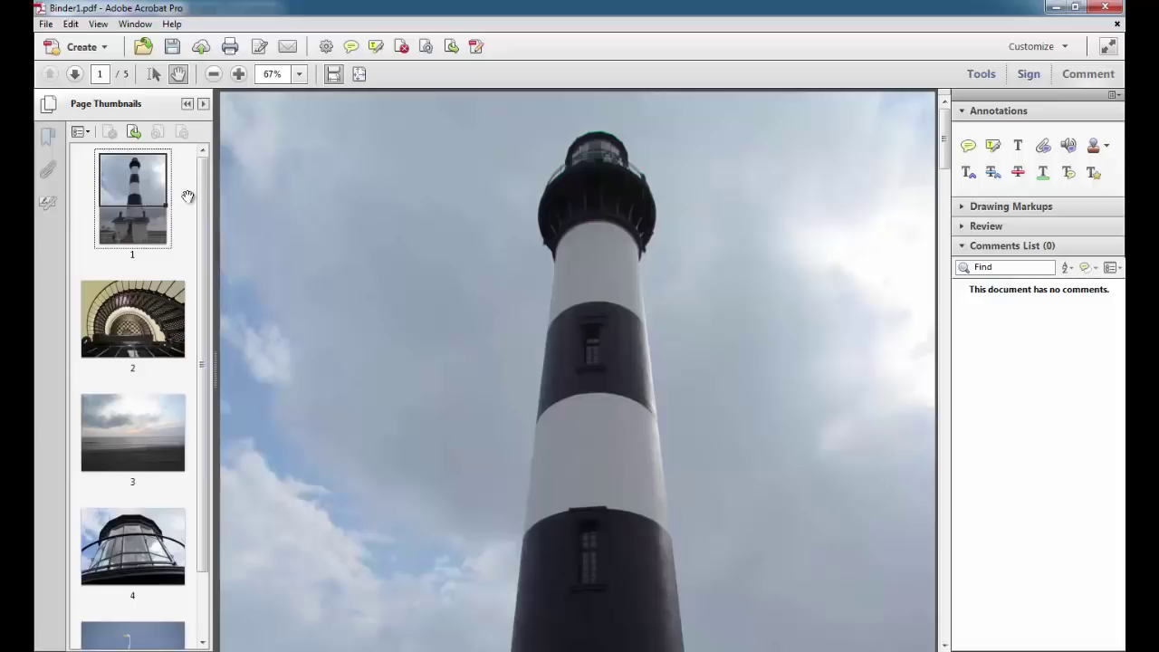
click(46, 24)
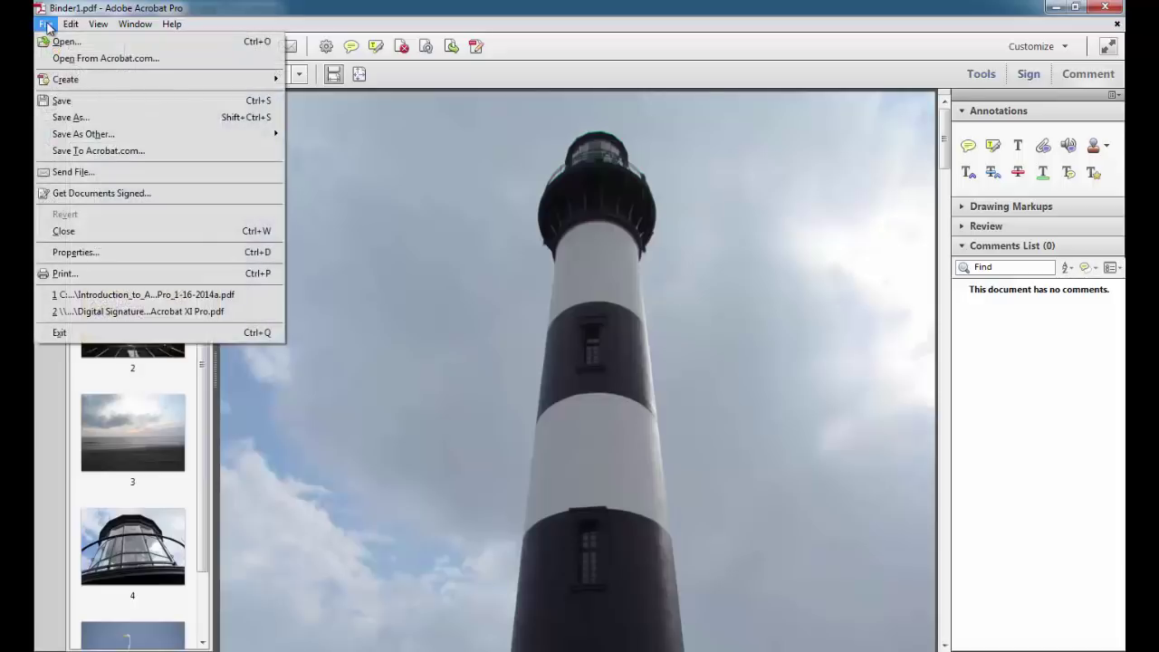
Step: Save the combined PDF as Outer_Banks_photos in the Pictures library
click(77, 125)
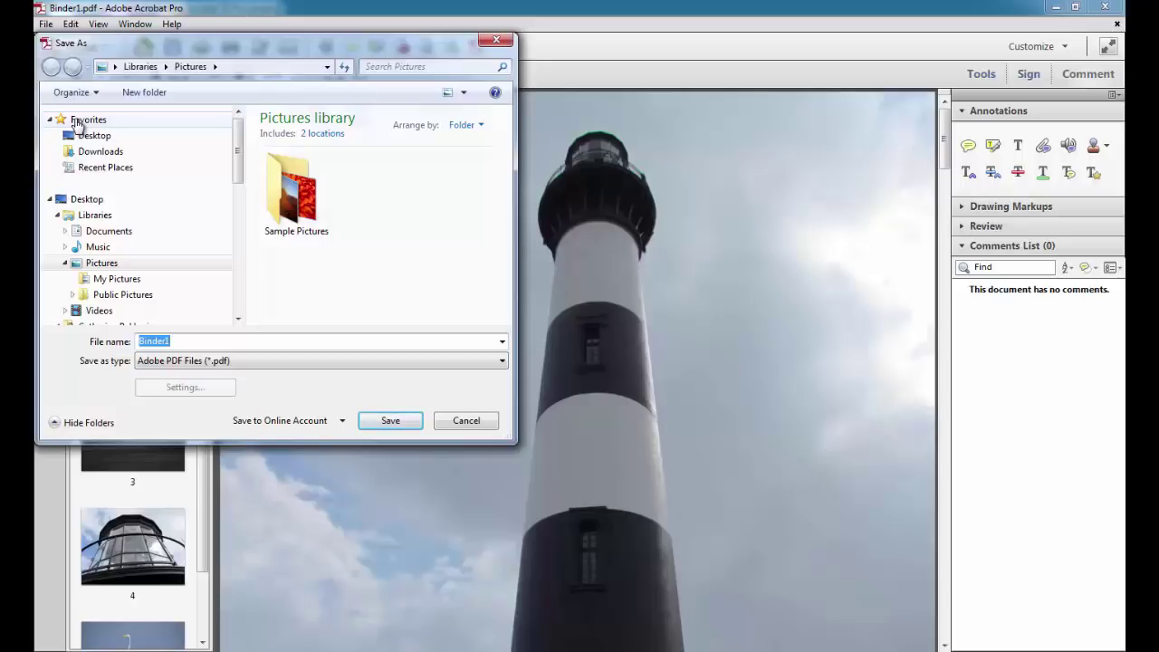
text(Outer)
text( Ba)
key(BackSpace)
key(BackSpace)
key(BackSpace)
text(Banks_photos)
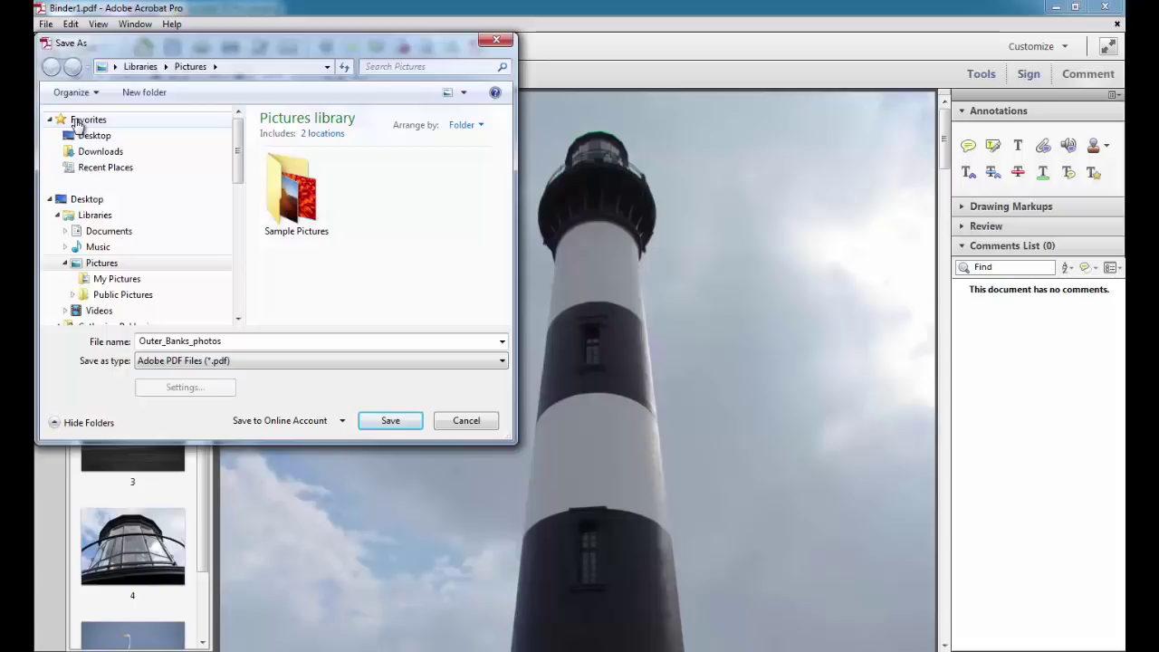
click(389, 422)
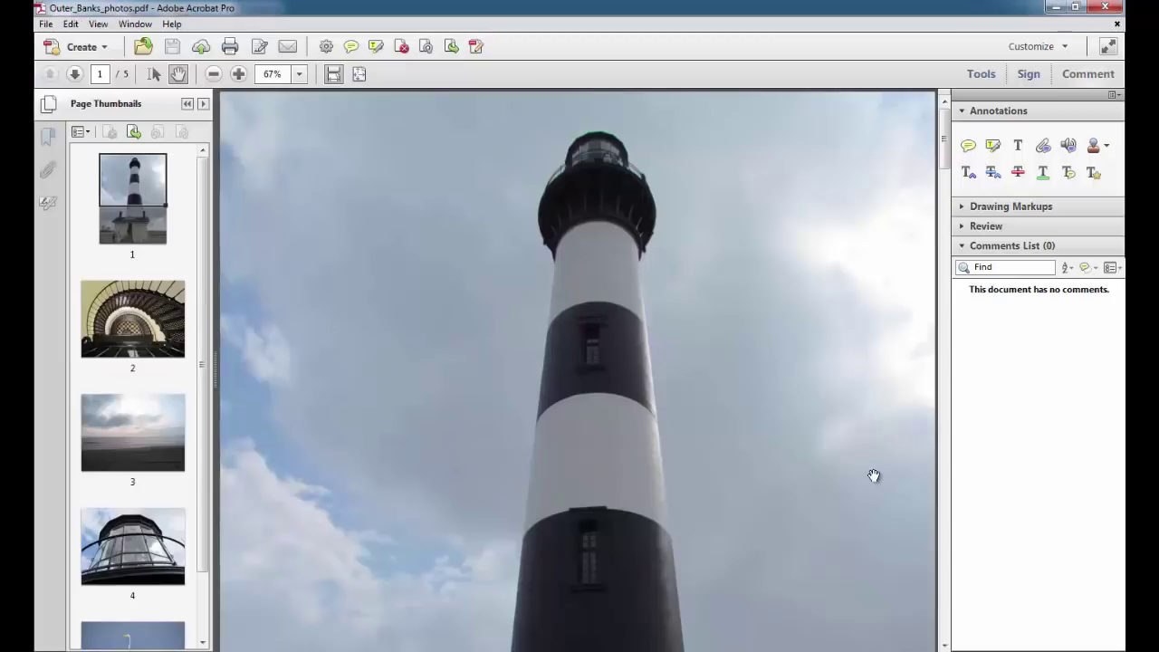
Step: Scroll through all five photo pages, then close the document
scroll(874, 476, down, 5)
scroll(856, 468, down, 3)
scroll(832, 431, down, 5)
scroll(819, 420, down, 4)
scroll(805, 412, down, 4)
scroll(792, 398, down, 4)
scroll(780, 387, down, 4)
scroll(774, 376, down, 4)
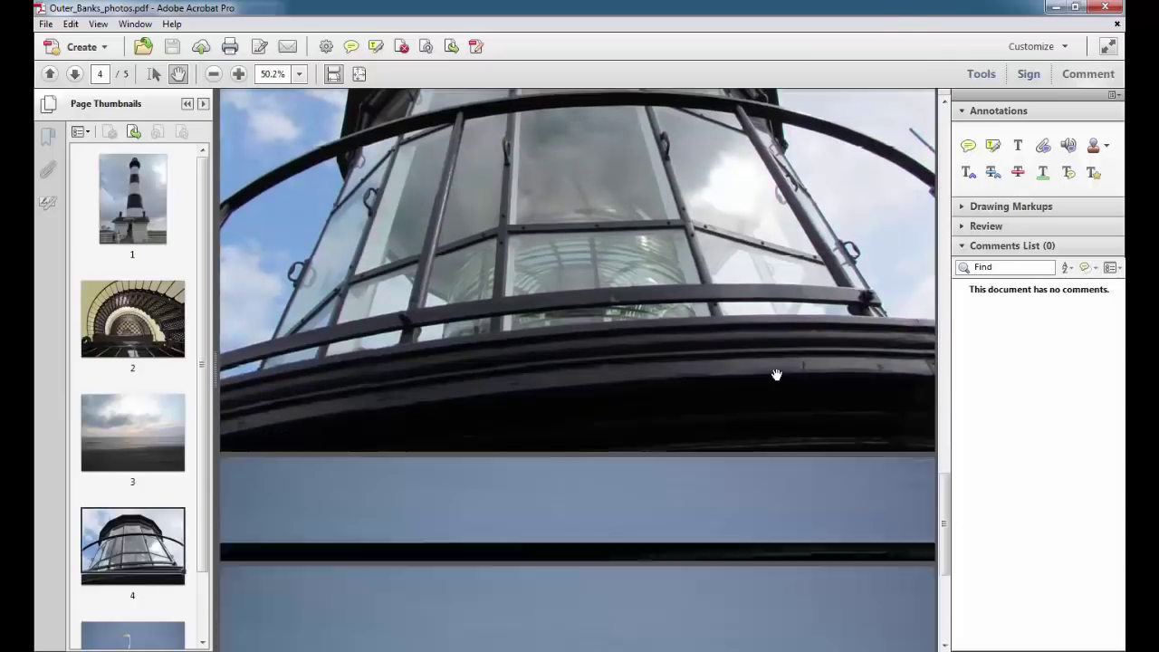
scroll(774, 368, down, 4)
scroll(774, 366, down, 1)
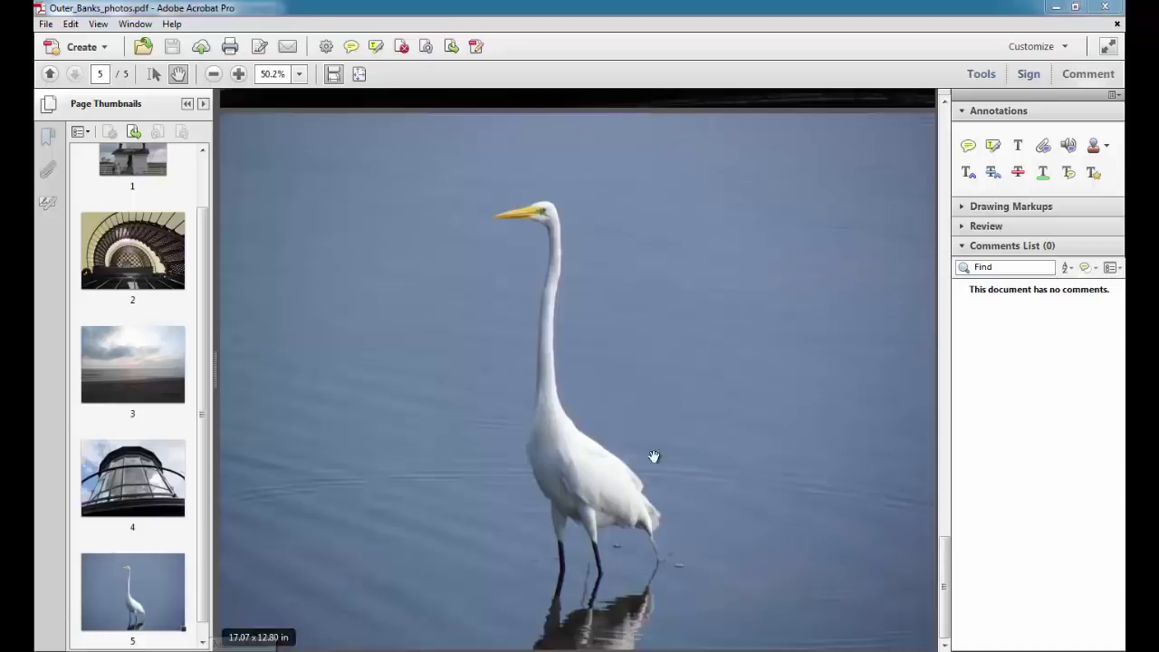
click(1116, 27)
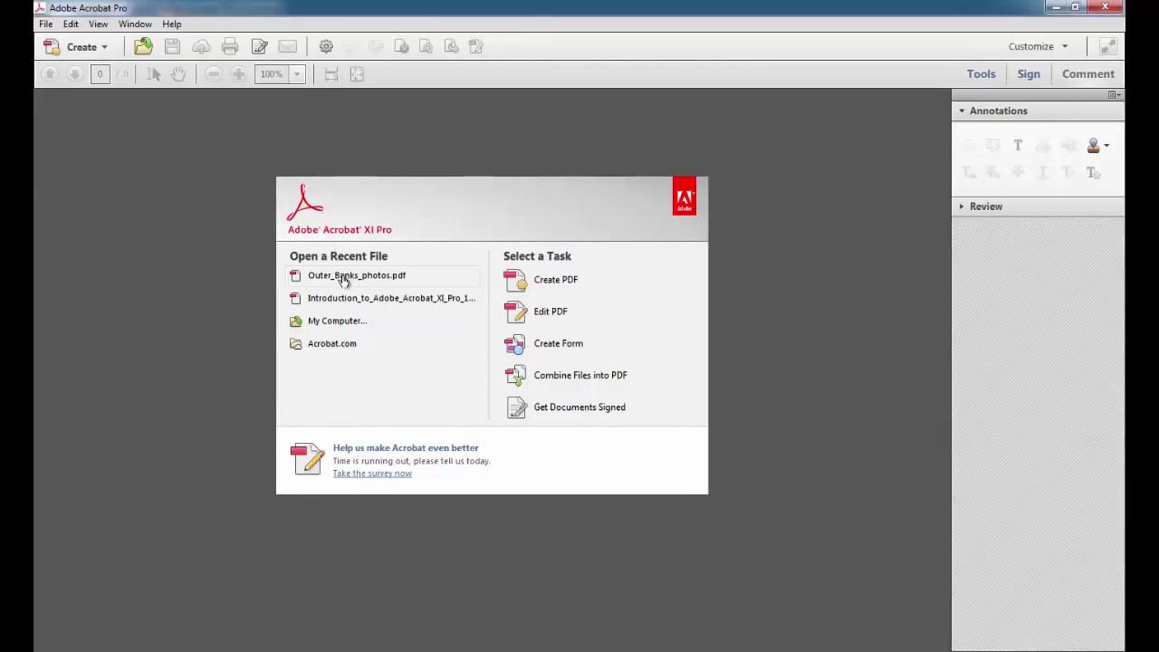
Step: Reopen Outer_Banks_photos.pdf from the Pictures library
click(42, 21)
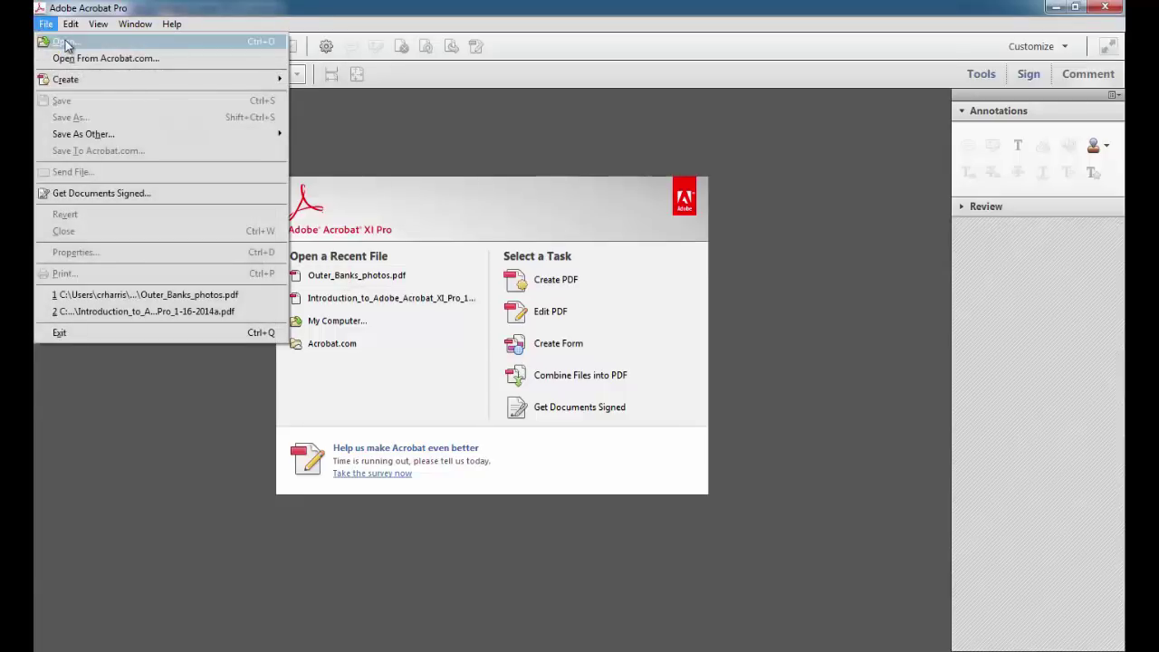
click(63, 41)
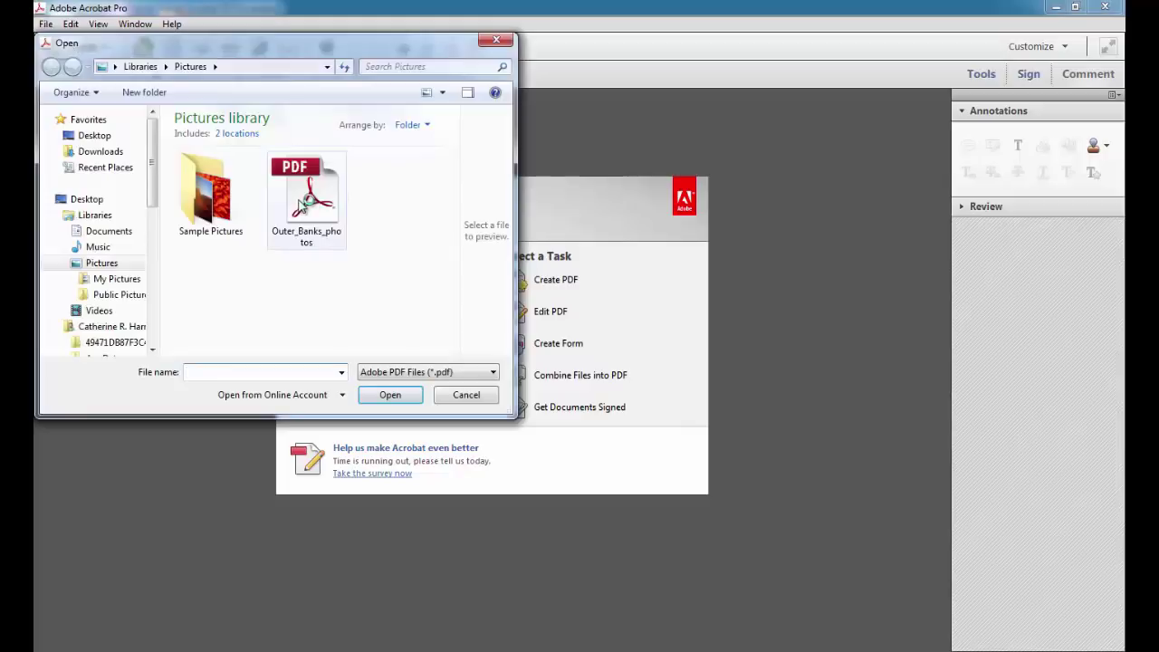
double_click(304, 194)
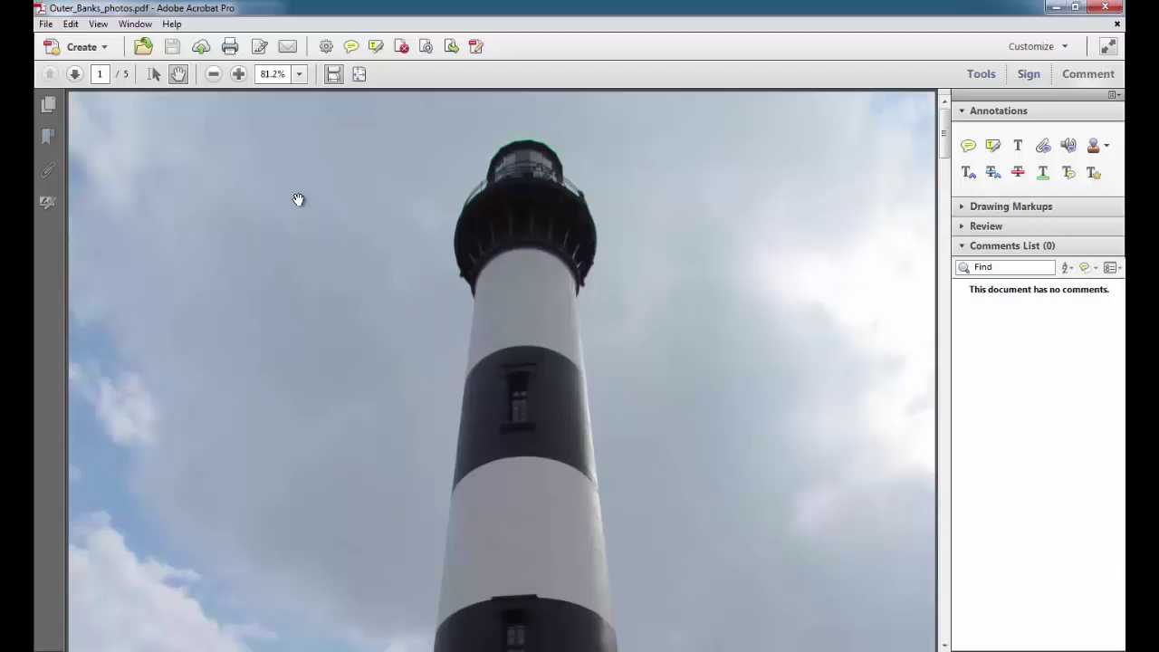
Step: In Page Thumbnails, drag the beach photo up to become page 1
click(49, 106)
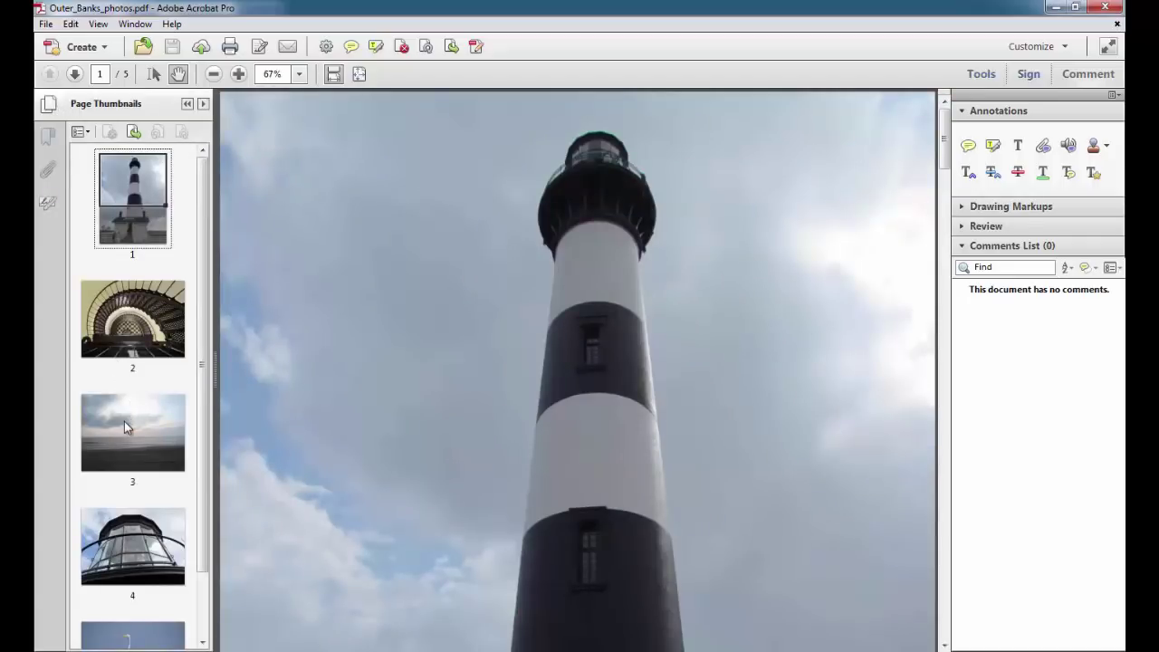
drag(127, 421, 142, 359)
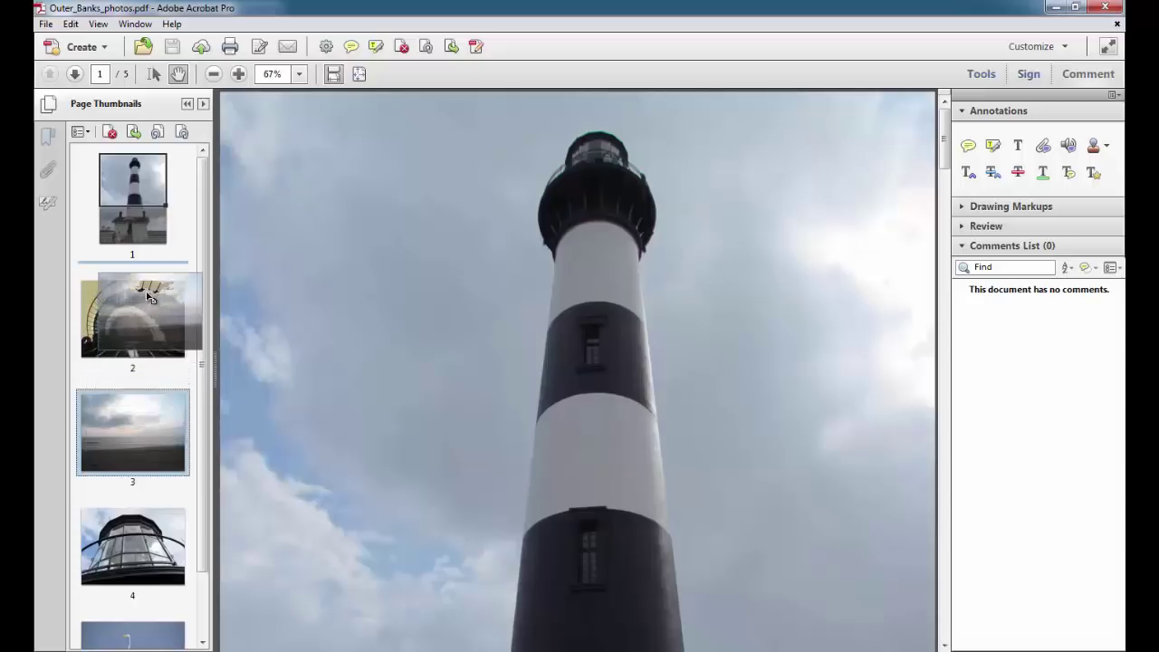
drag(147, 295, 135, 270)
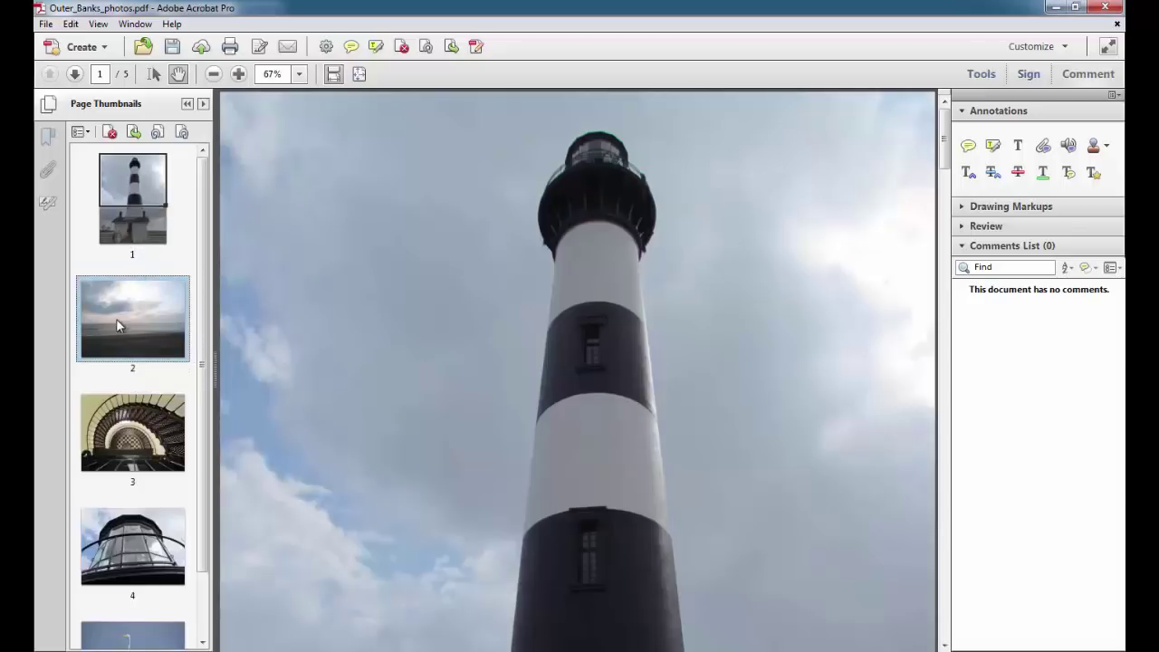
drag(115, 324, 118, 186)
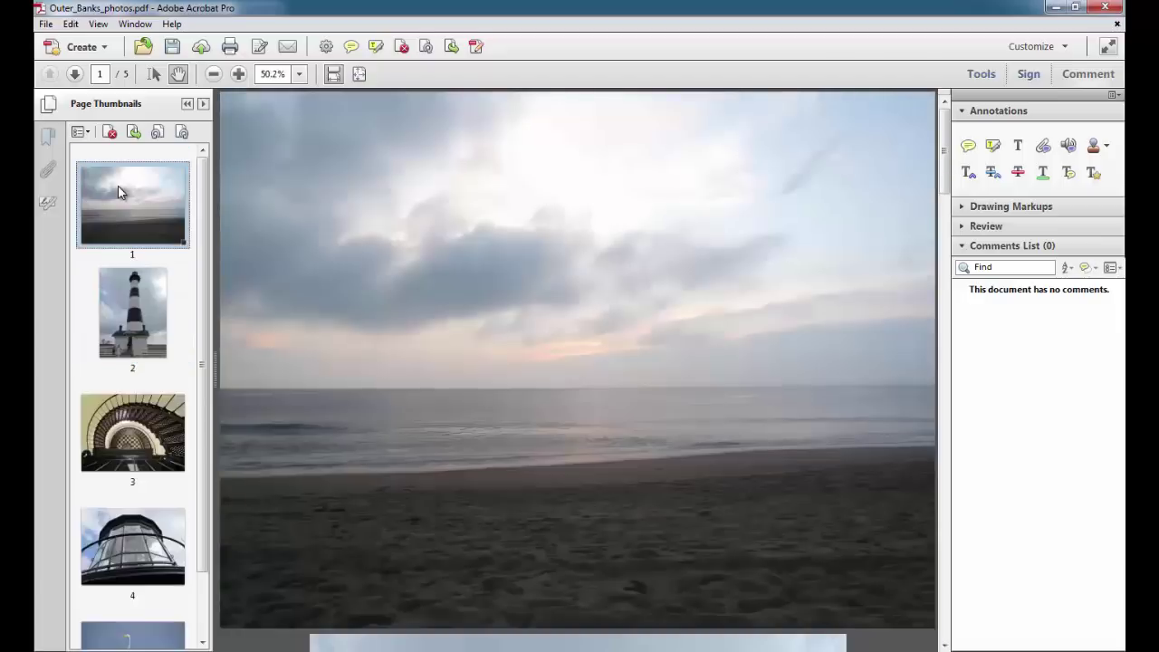
Step: Save the reordered photo PDF and close it
click(45, 24)
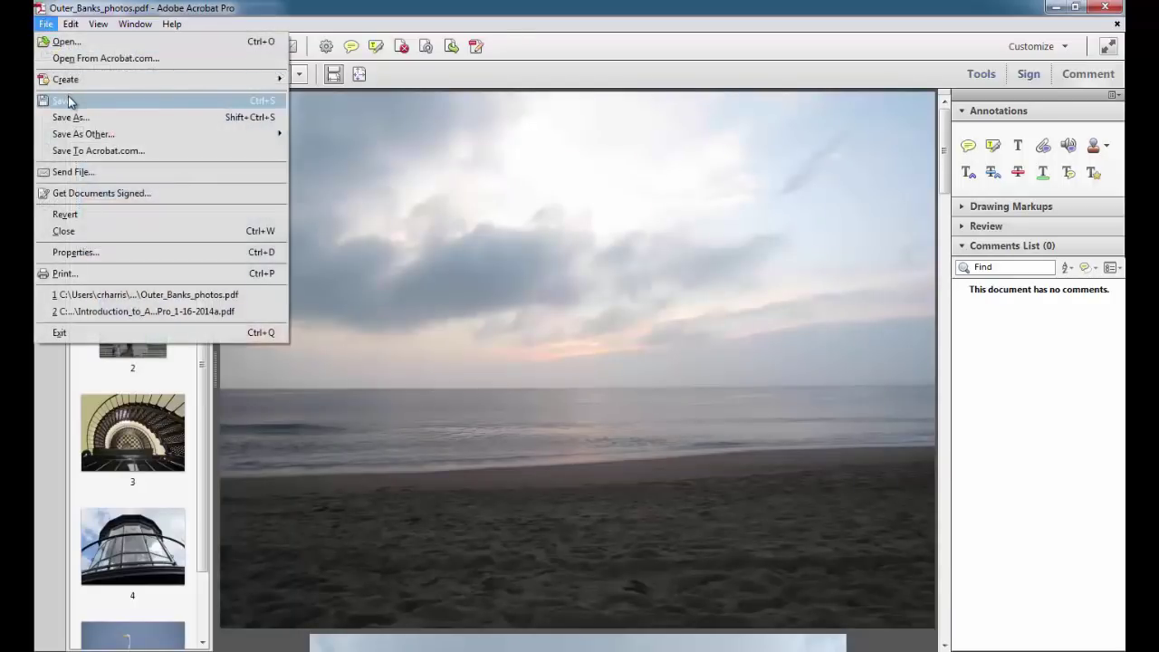
click(68, 99)
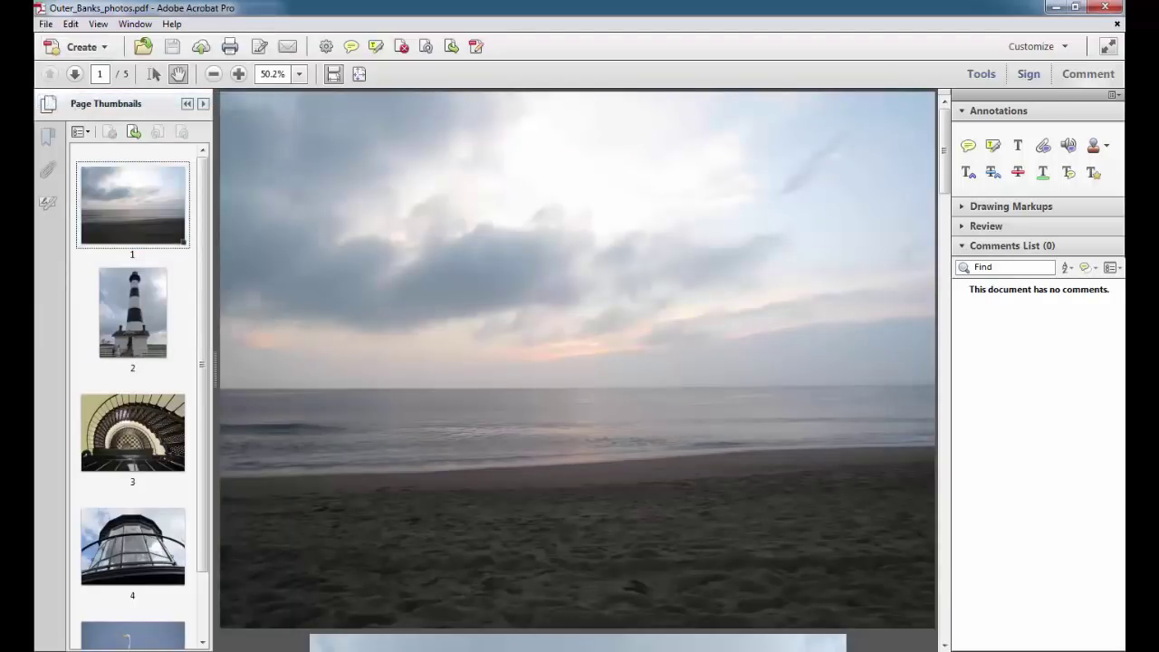
click(1117, 24)
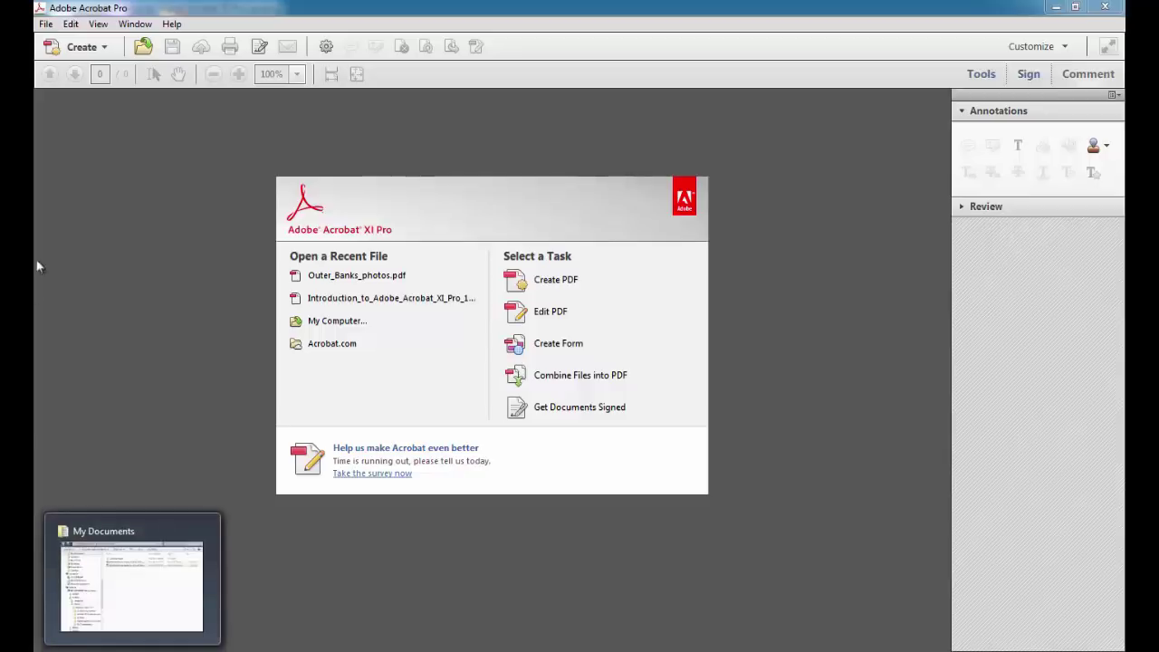
click(79, 47)
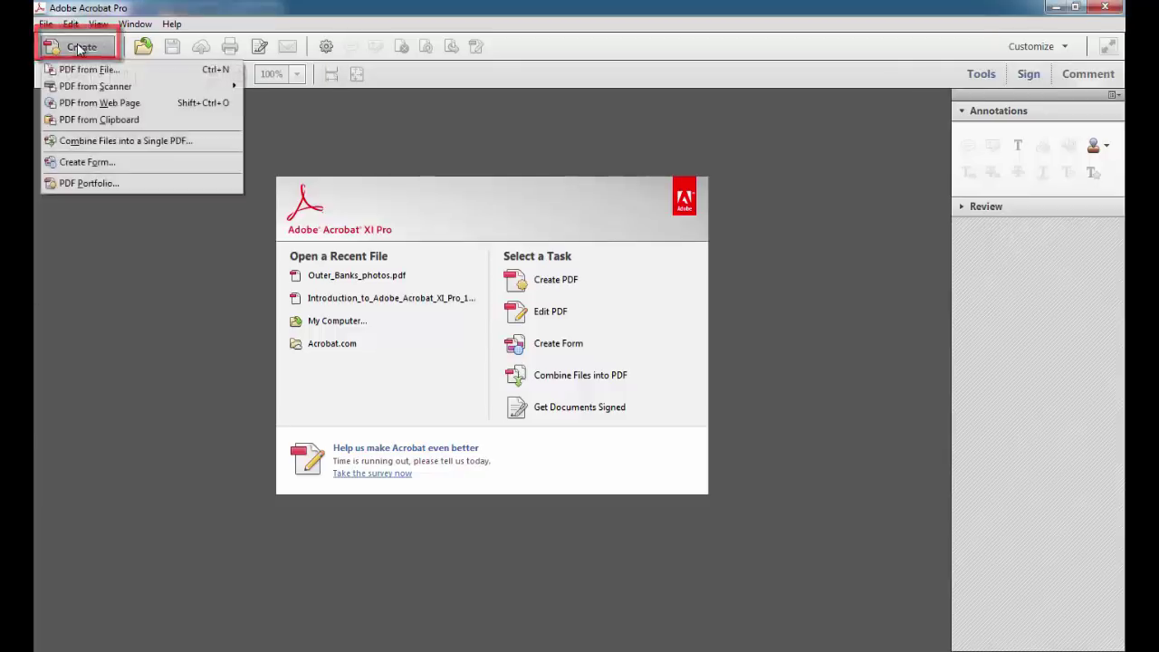
click(83, 104)
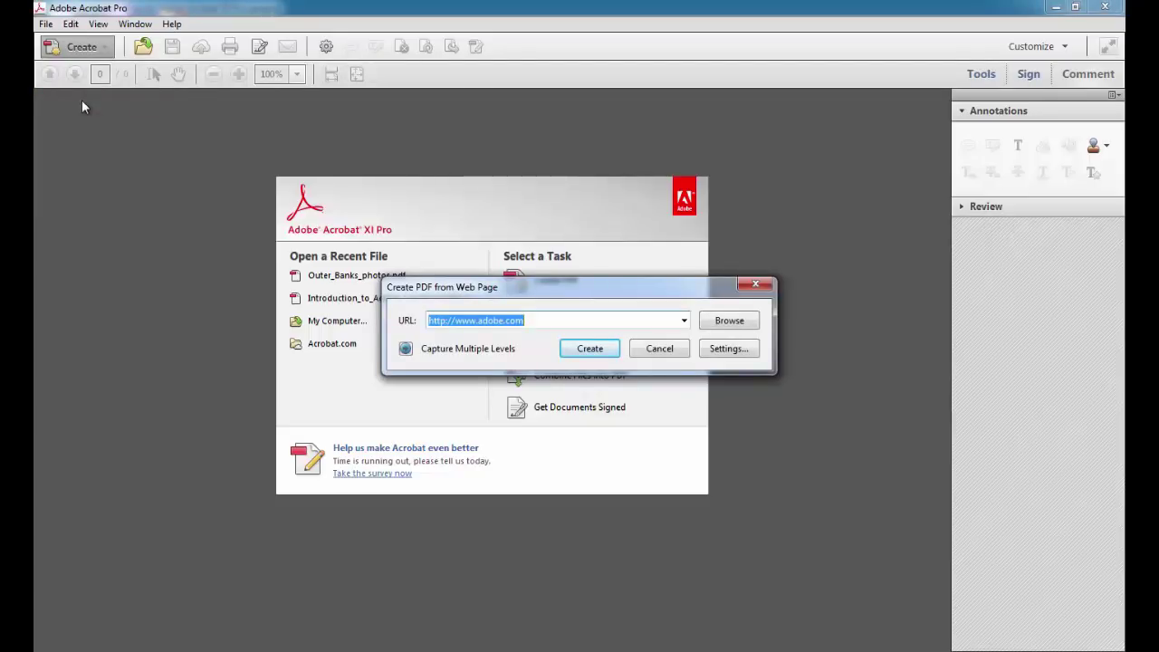
text(http://himmelfarb.gwu.edu/)
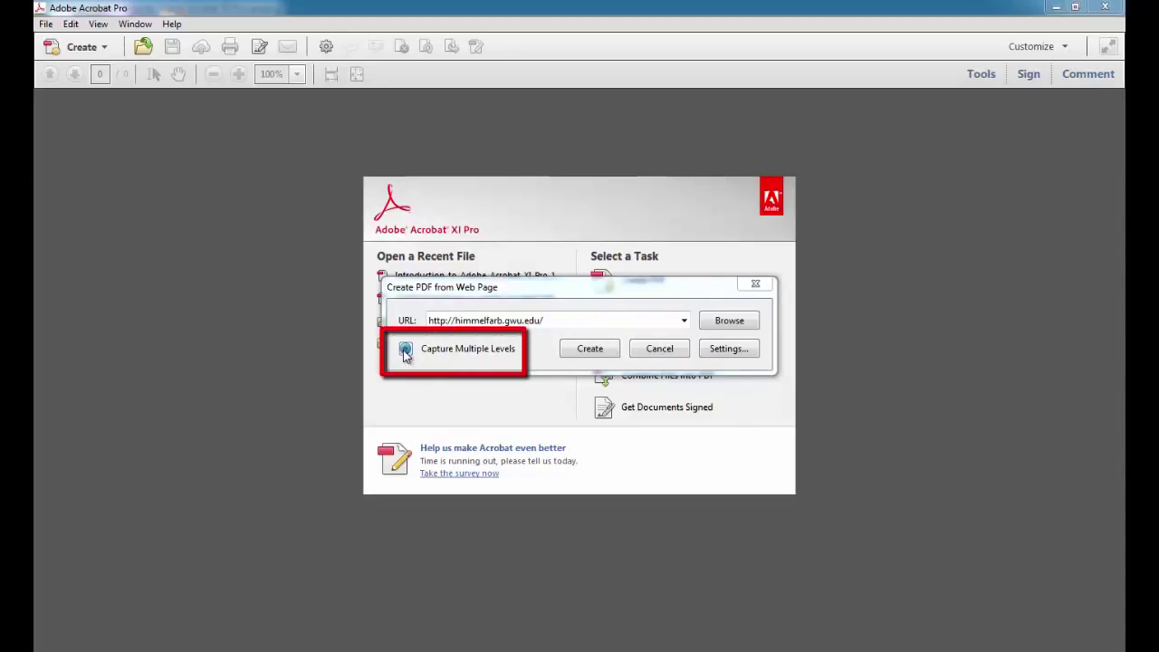
click(405, 350)
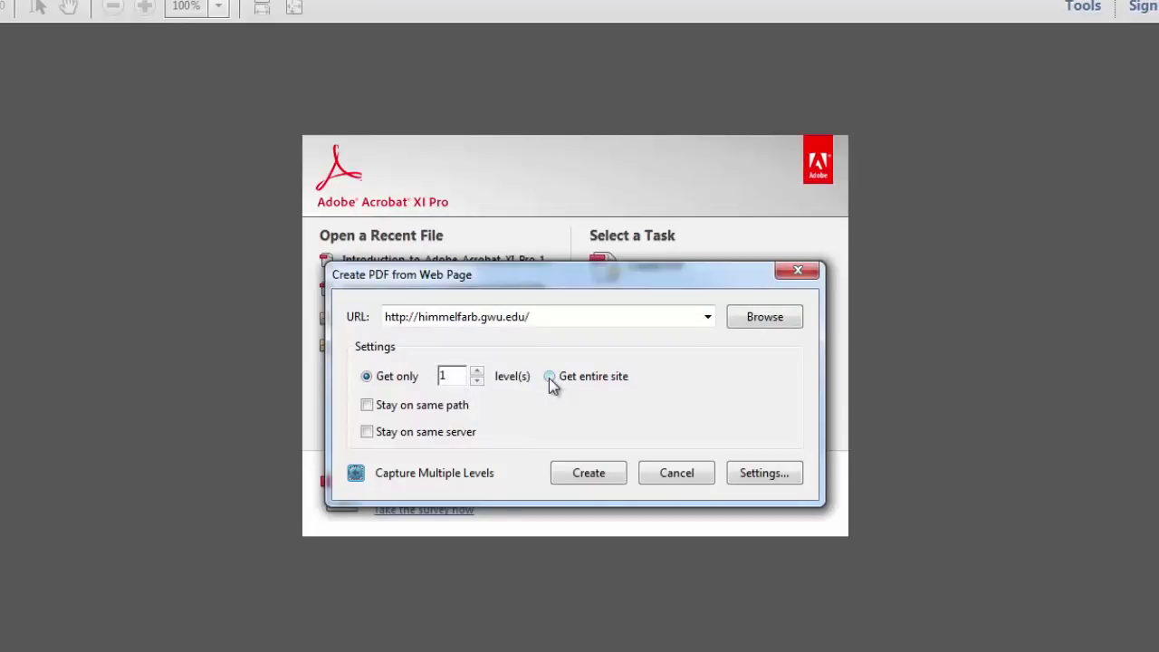
Step: Convert the Himmelfarb library home page into a two-page PDF
click(588, 474)
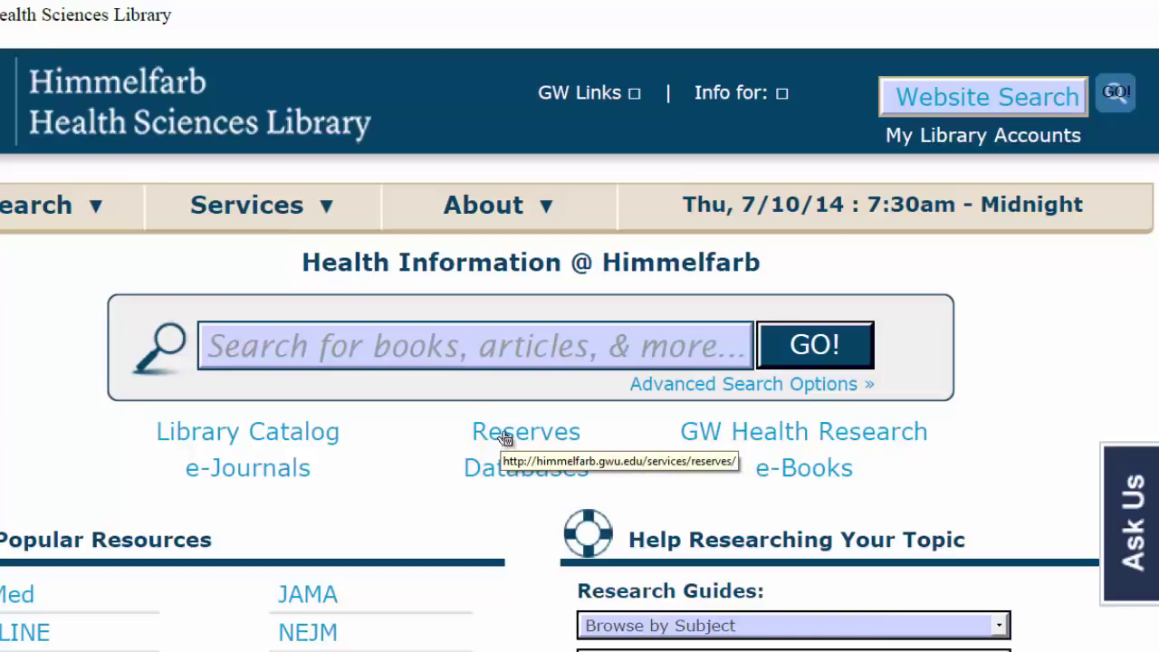
Step: Append the linked Reserves page, then check both library pages through their bookmarks
right_click(504, 438)
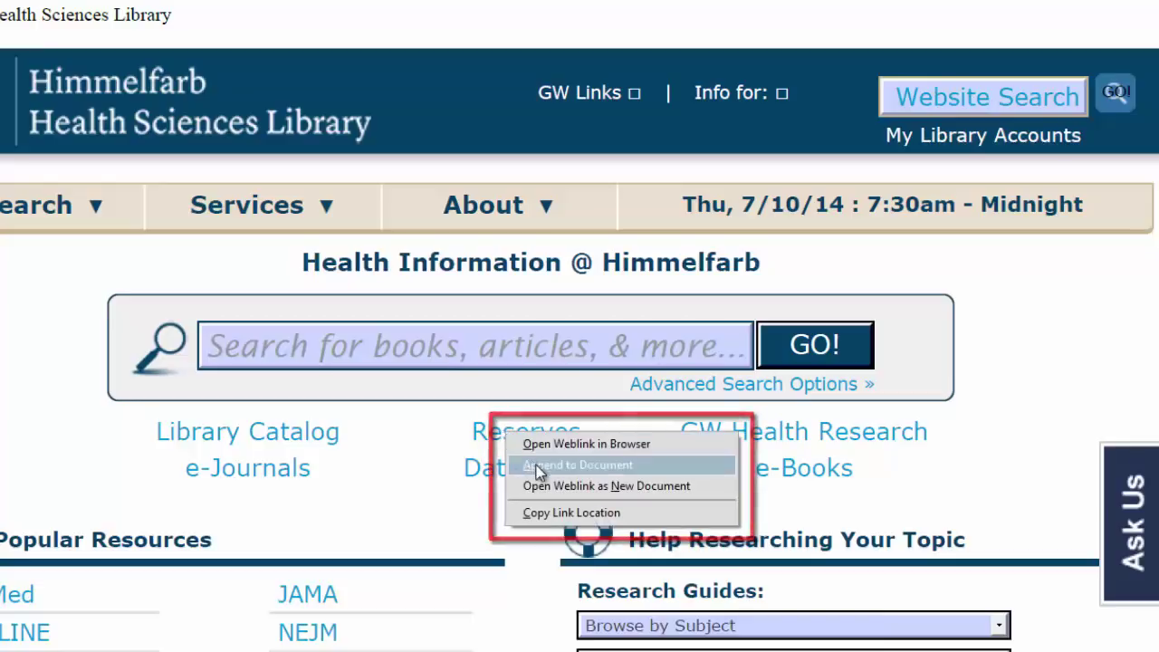
click(541, 473)
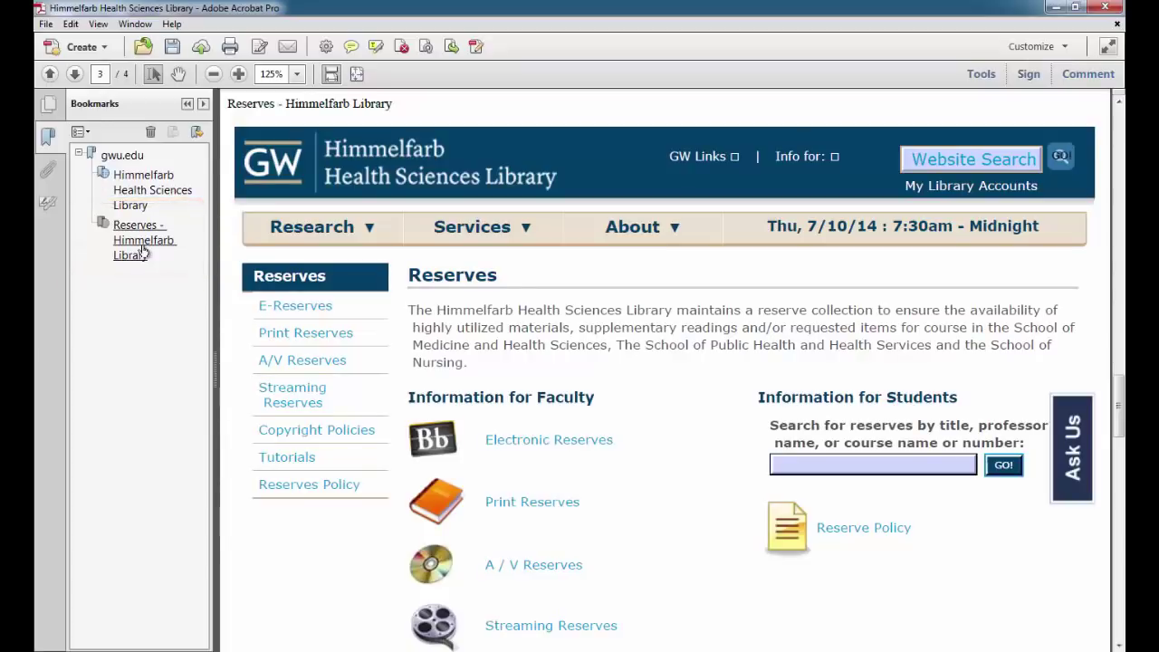
click(152, 188)
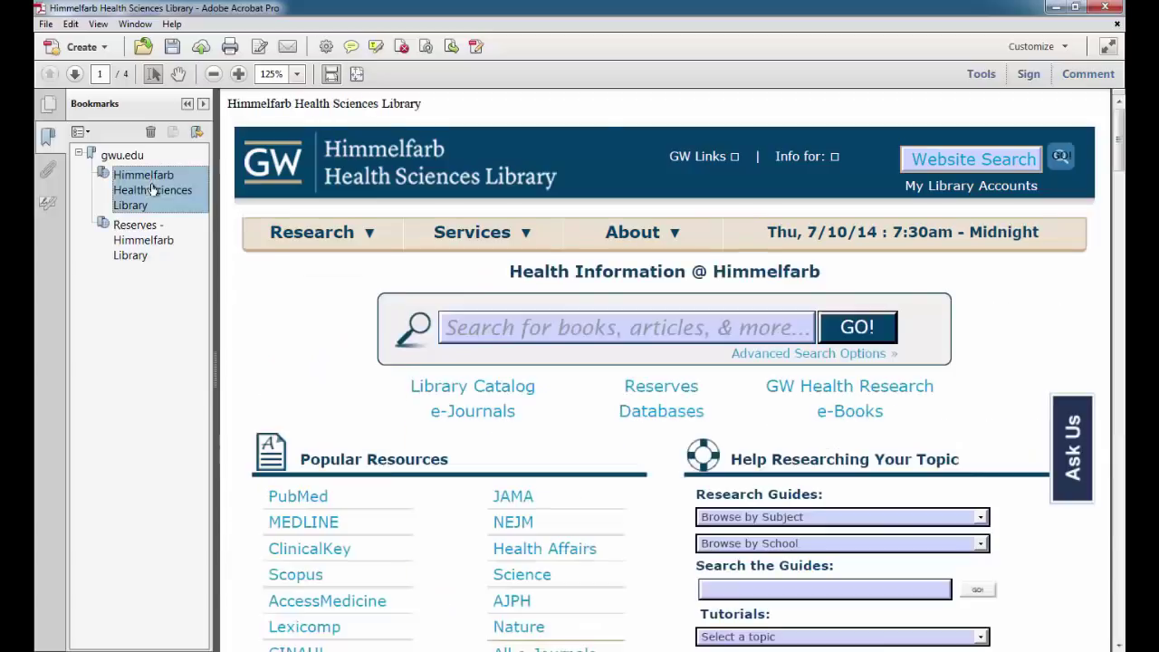
click(154, 243)
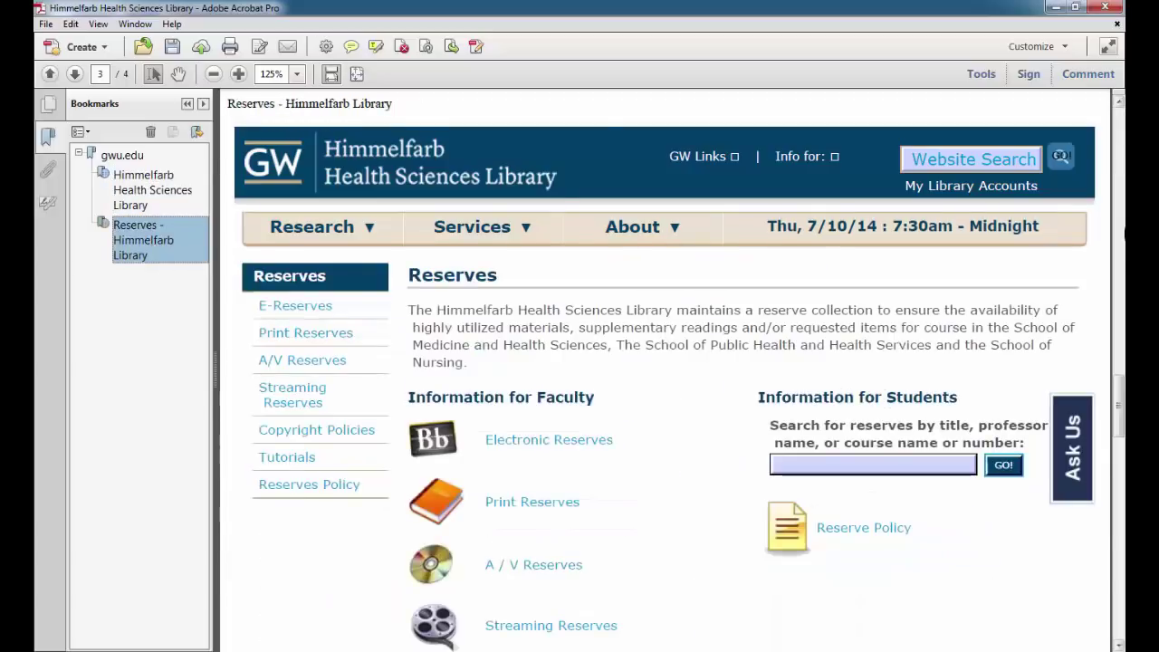
drag(1119, 407, 1119, 245)
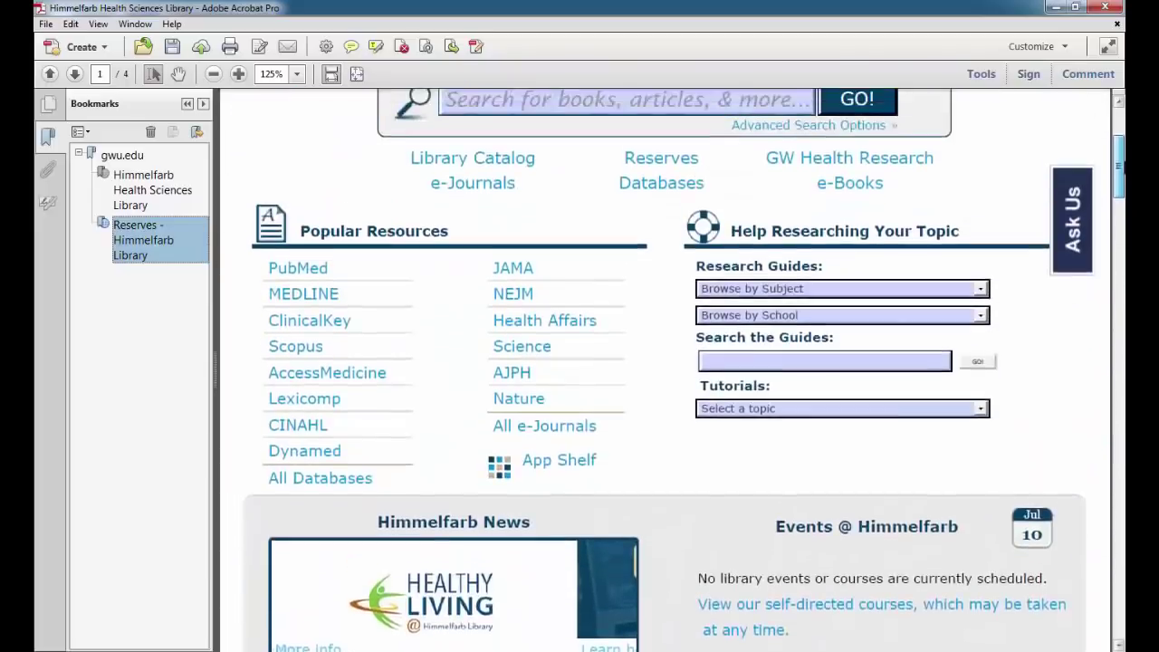
drag(1120, 244, 1119, 136)
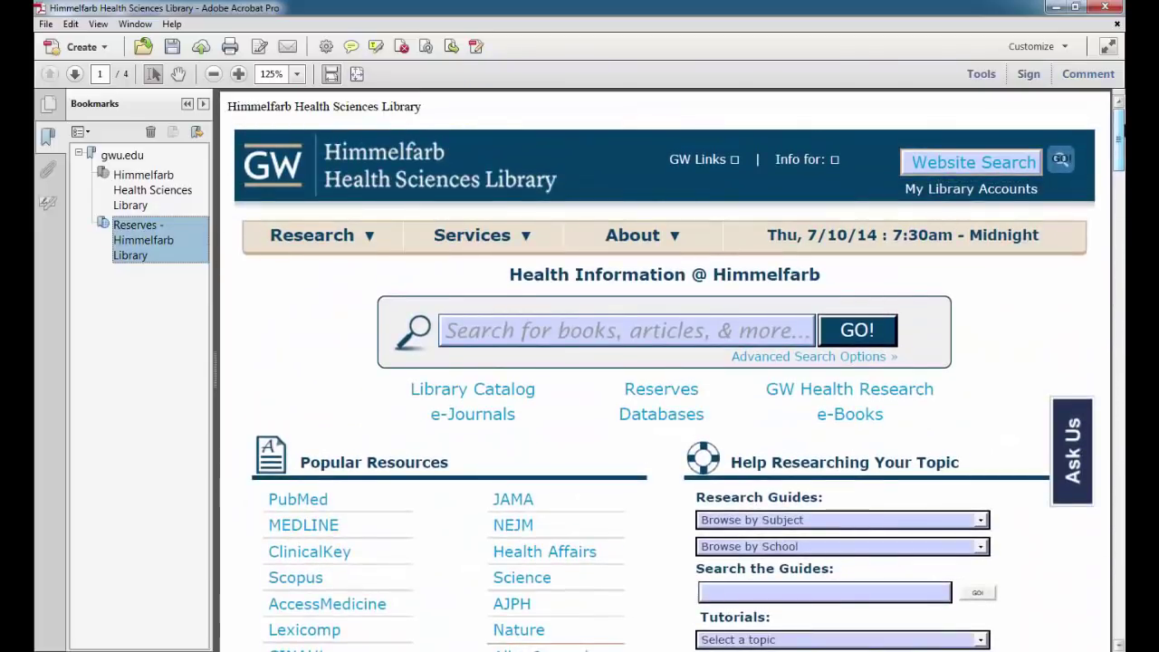
Step: Close the web PDF, saving it as Himmelfarb Health Sciences Library.pdf in Documents
click(1116, 26)
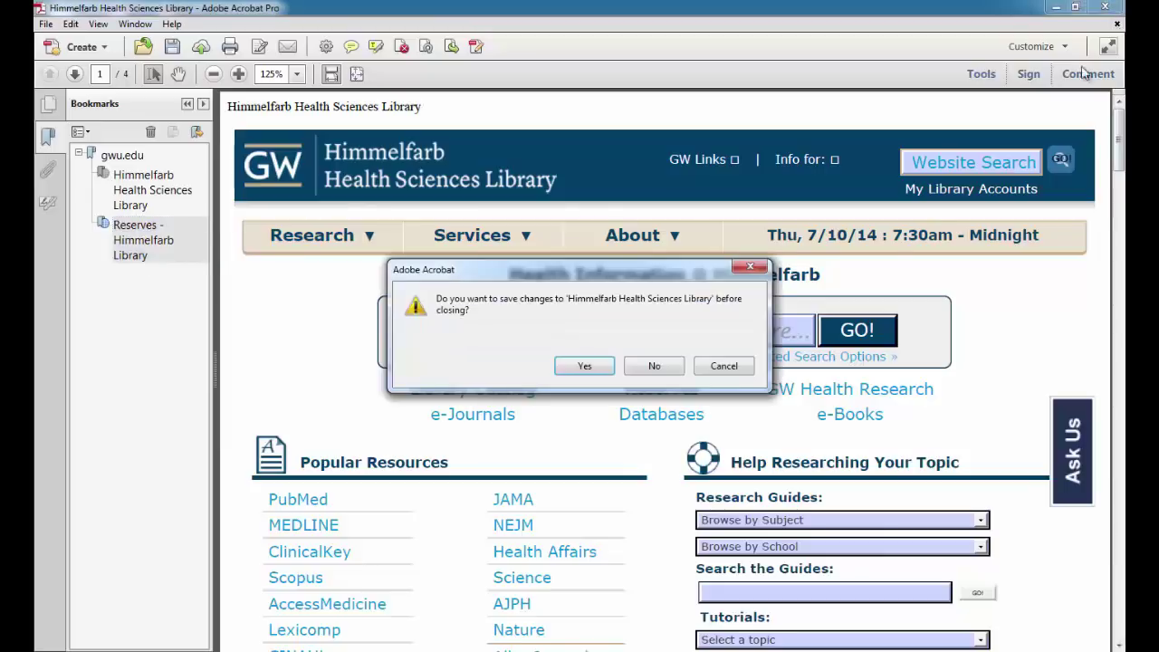
click(582, 370)
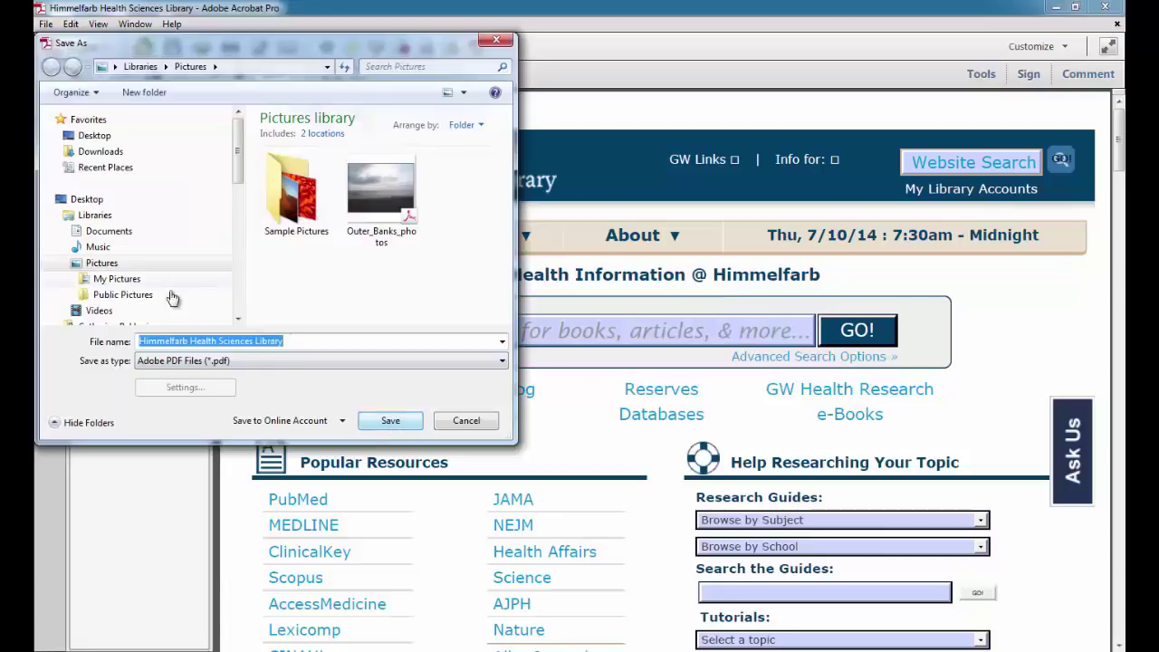
click(107, 231)
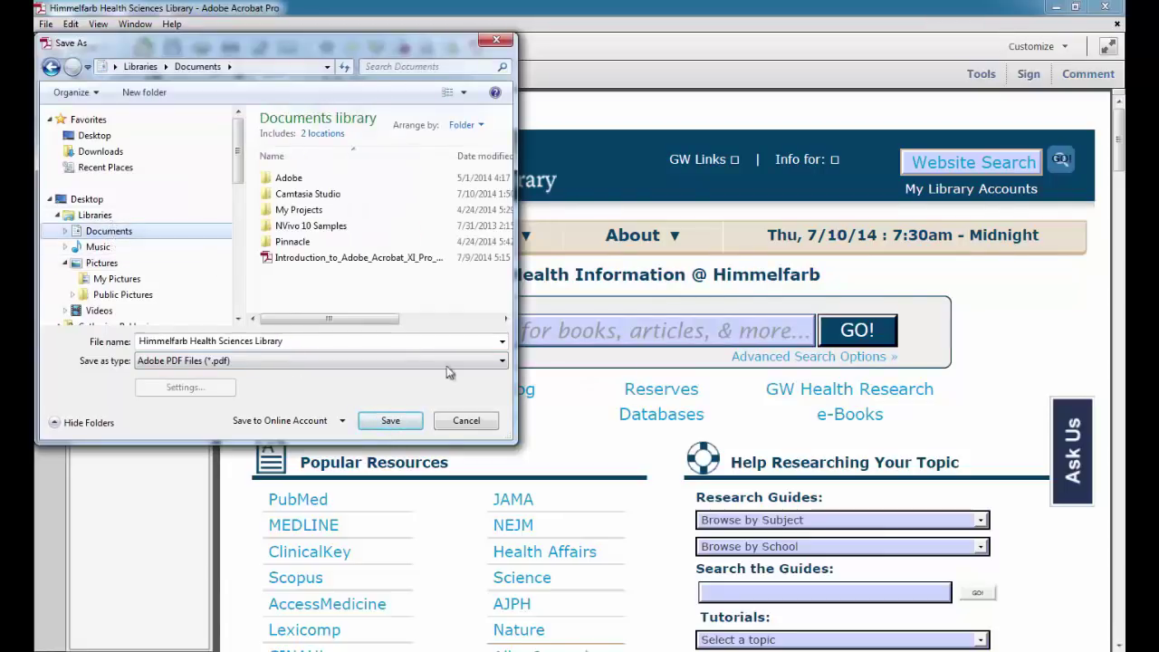
click(392, 423)
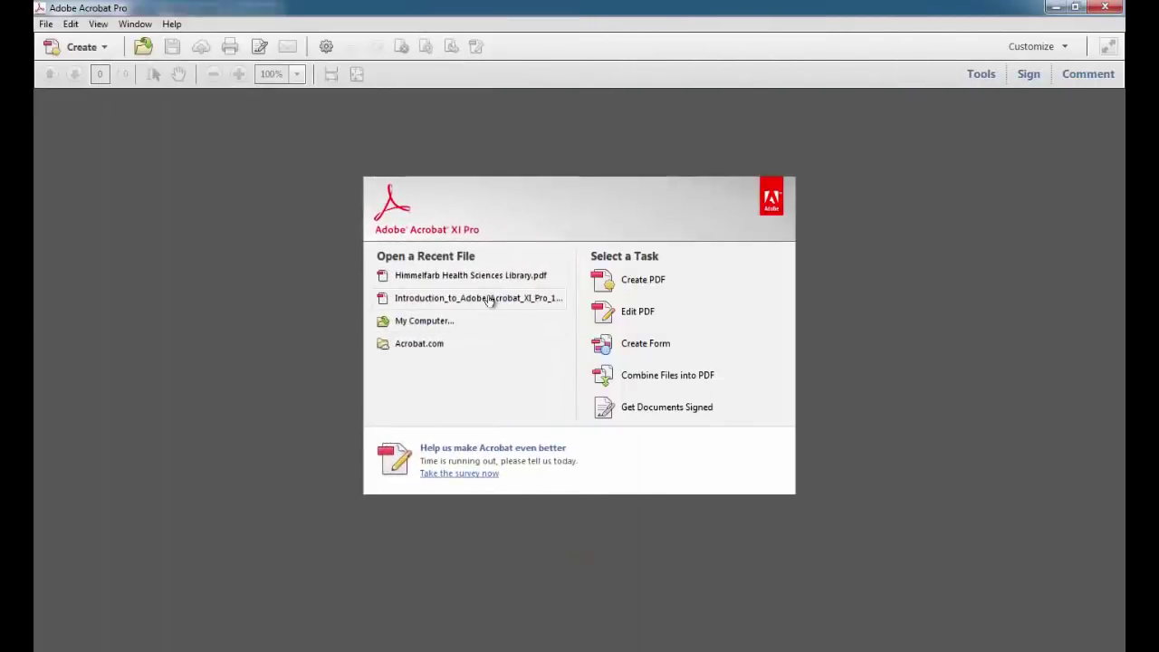
Step: Open the Introduction to Adobe Acrobat XI Pro tutorial from recent files with its bookmarks shown
click(489, 298)
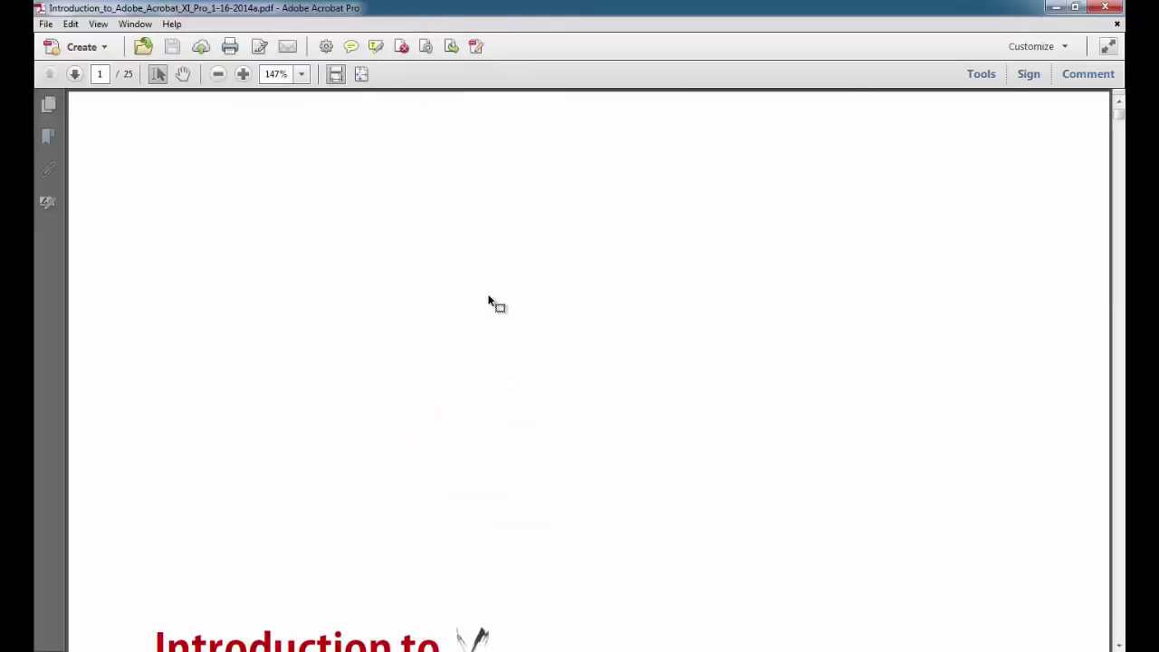
scroll(488, 298, down, 1)
scroll(488, 299, down, 4)
scroll(489, 299, down, 5)
scroll(489, 299, down, 4)
scroll(489, 299, down, 3)
scroll(489, 298, down, 1)
click(50, 138)
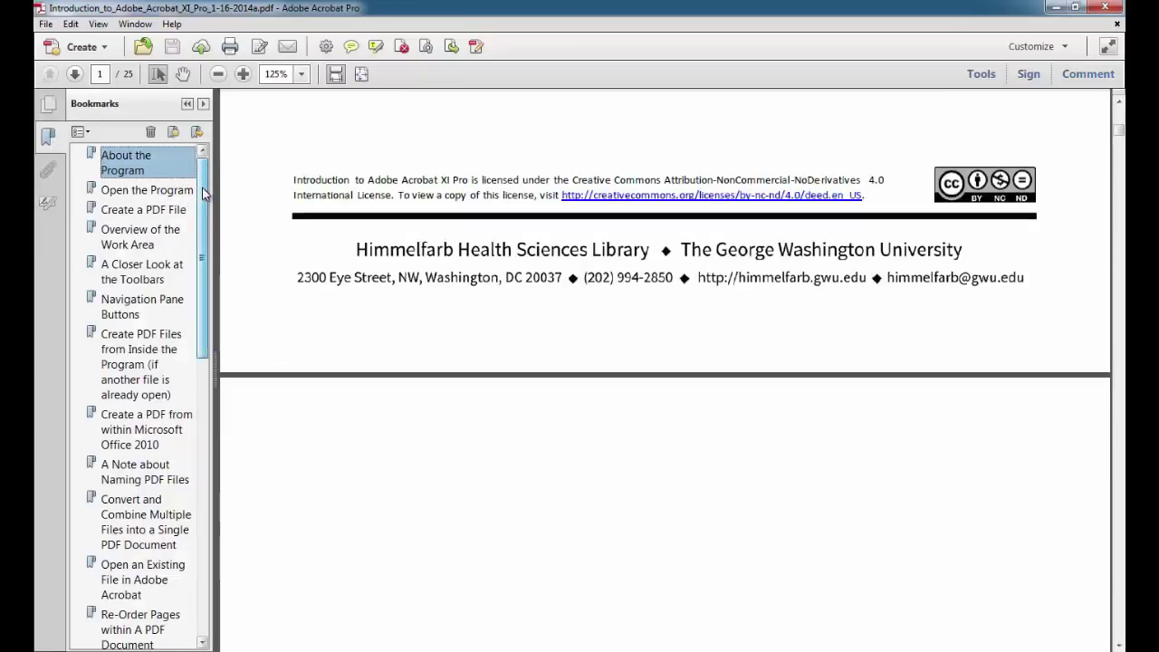
drag(203, 187, 204, 414)
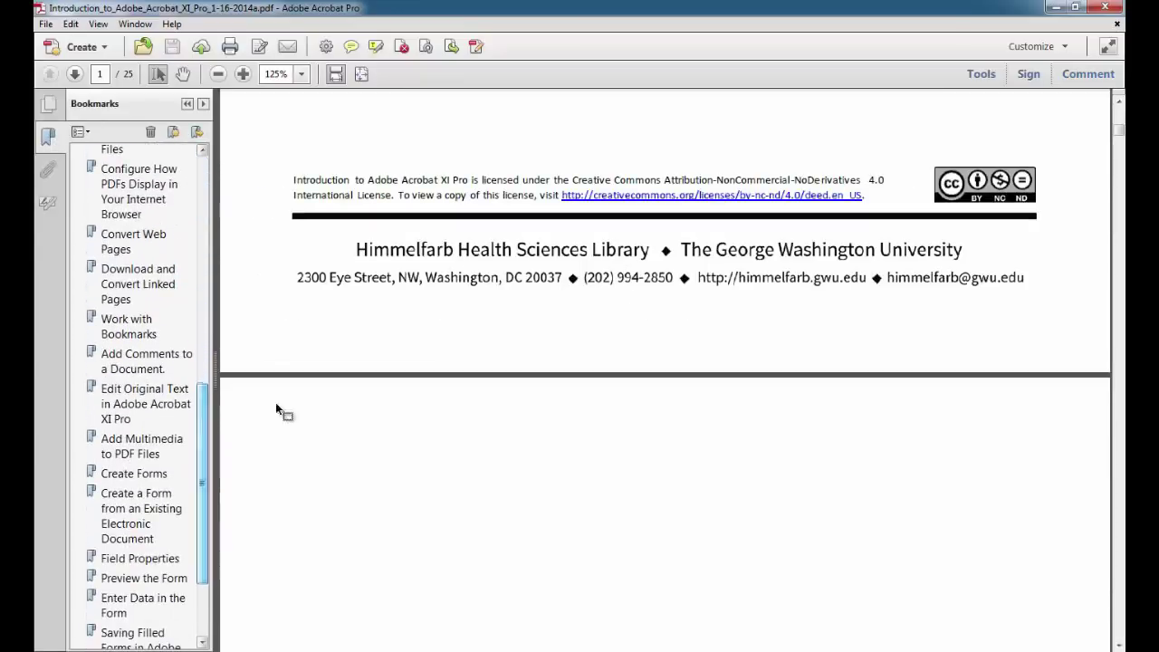
drag(1118, 131, 1119, 163)
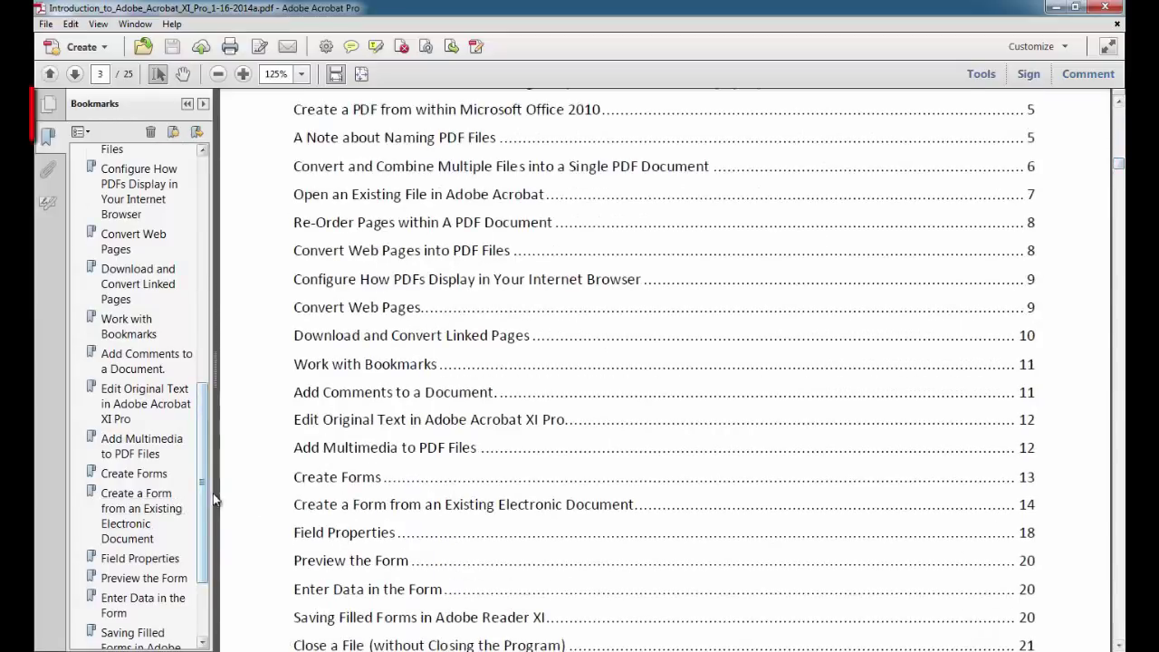
drag(207, 500, 206, 528)
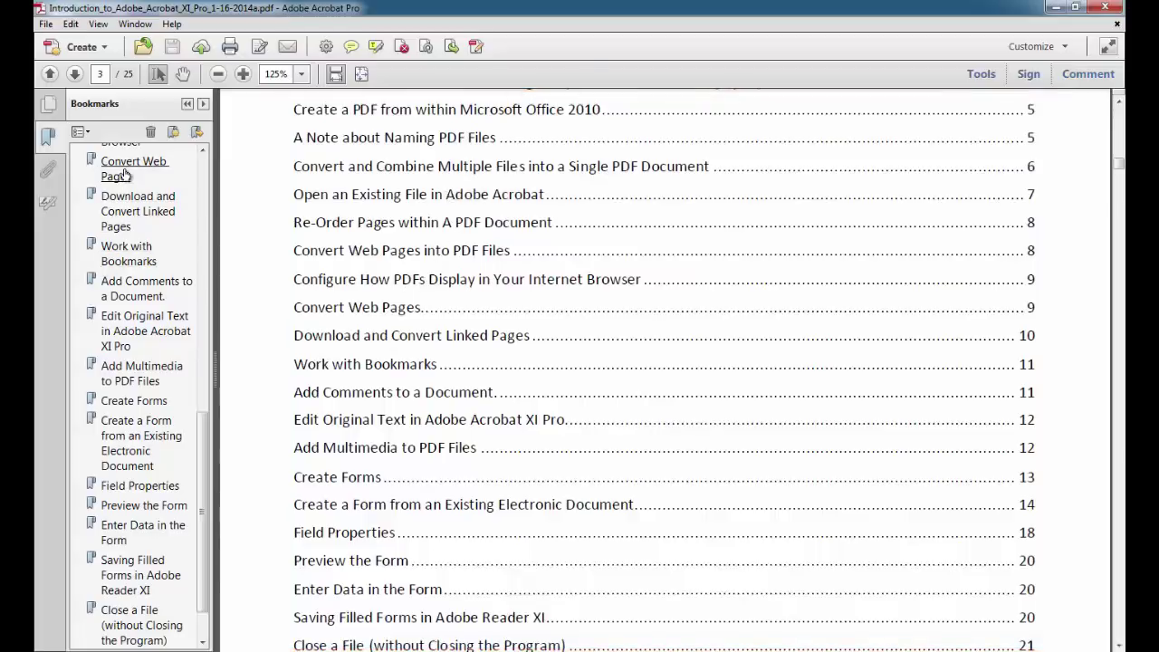
Step: Jump between section bookmarks, ending at Create a Form from an Existing Electronic Document
click(127, 379)
click(125, 459)
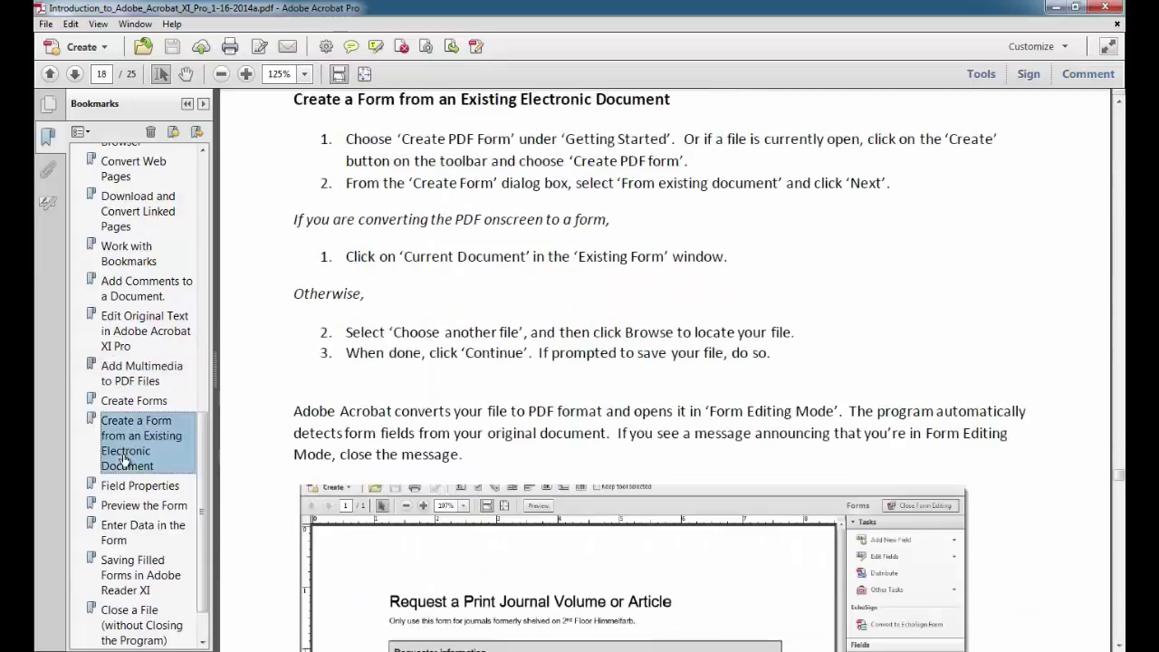
click(106, 537)
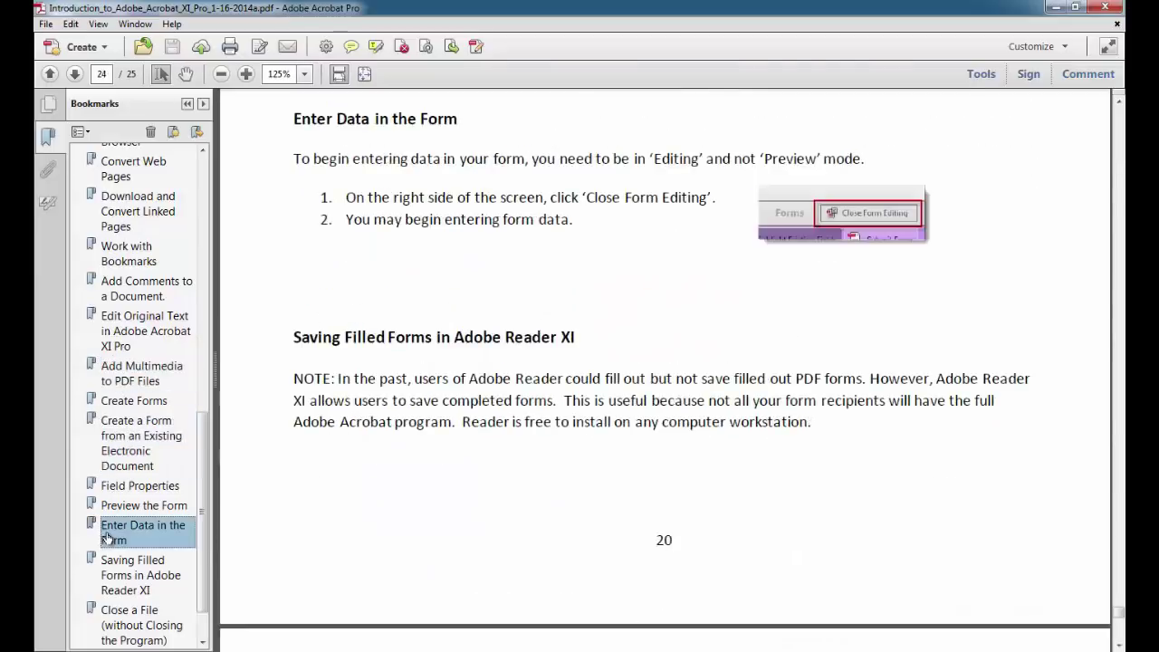
click(136, 630)
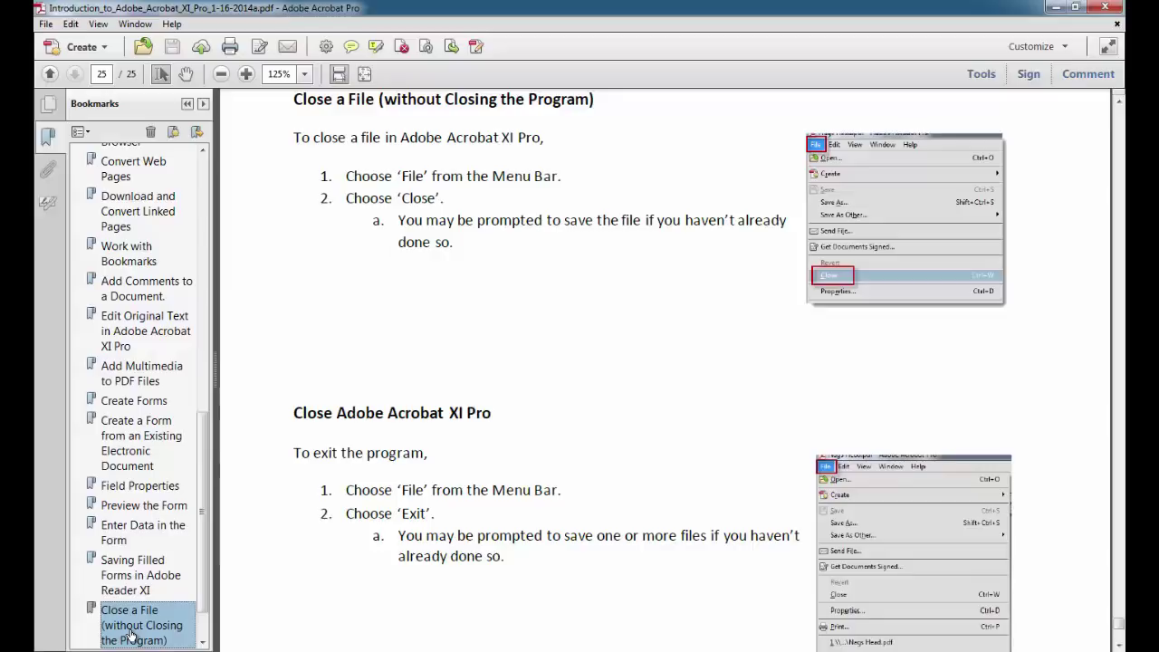
scroll(131, 635, down, 1)
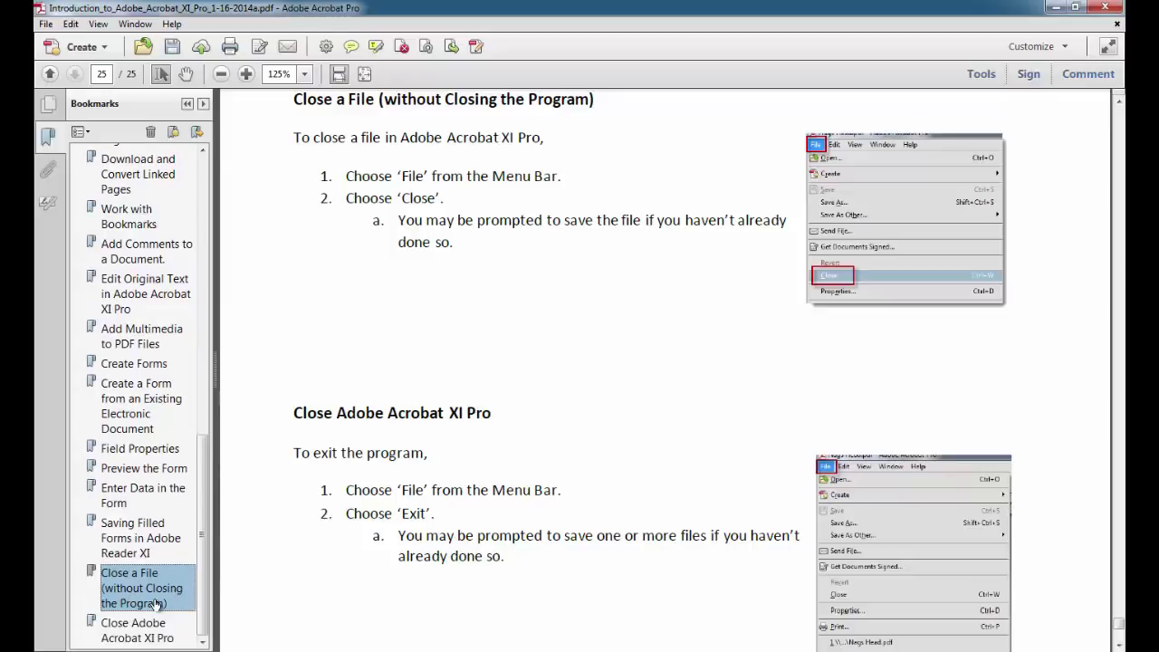
click(151, 395)
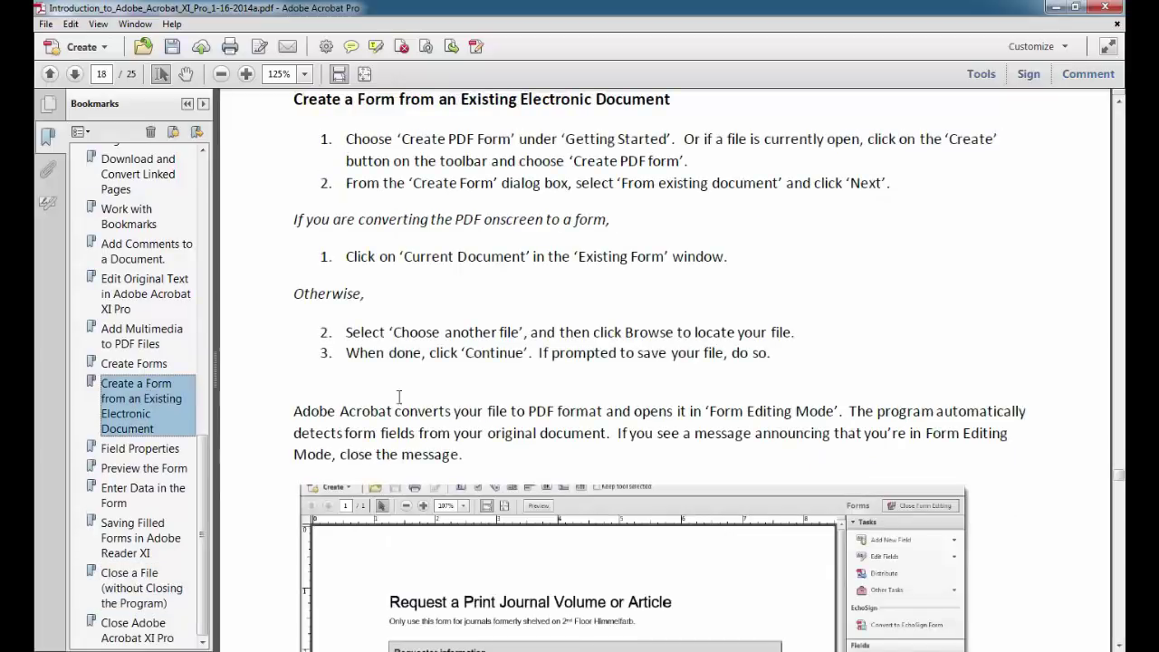
scroll(414, 395, down, 4)
scroll(414, 396, down, 1)
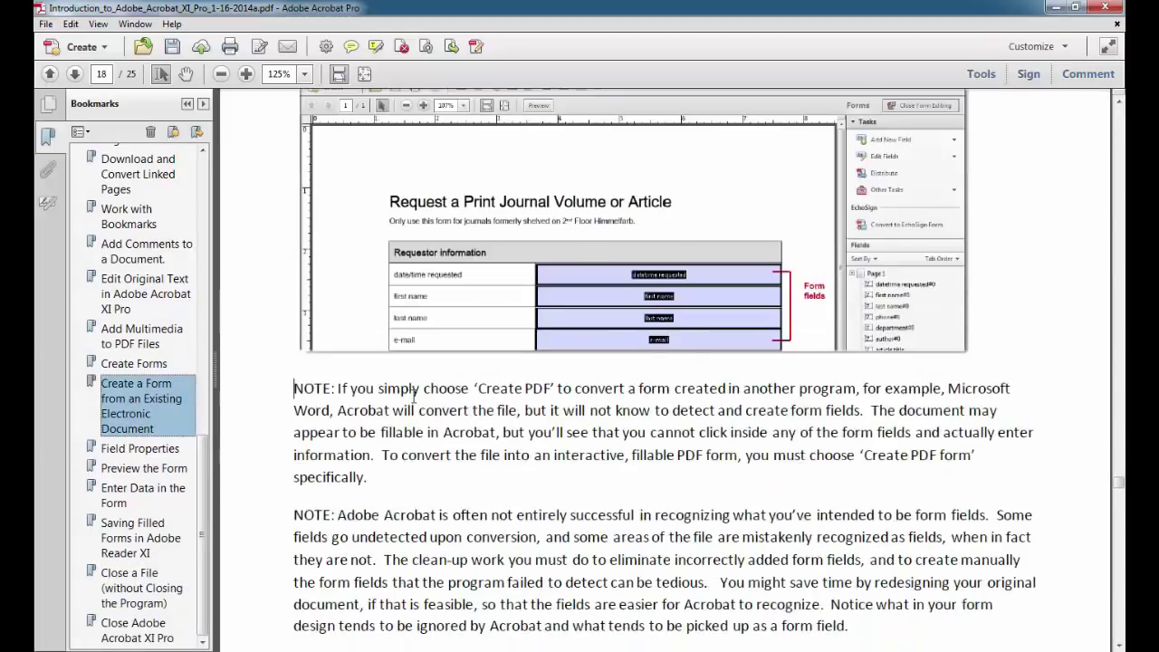
Step: Bookmark the page-18 NOTE paragraphs as 'Notes about bookmarks' and test the bookmark's jump
click(291, 387)
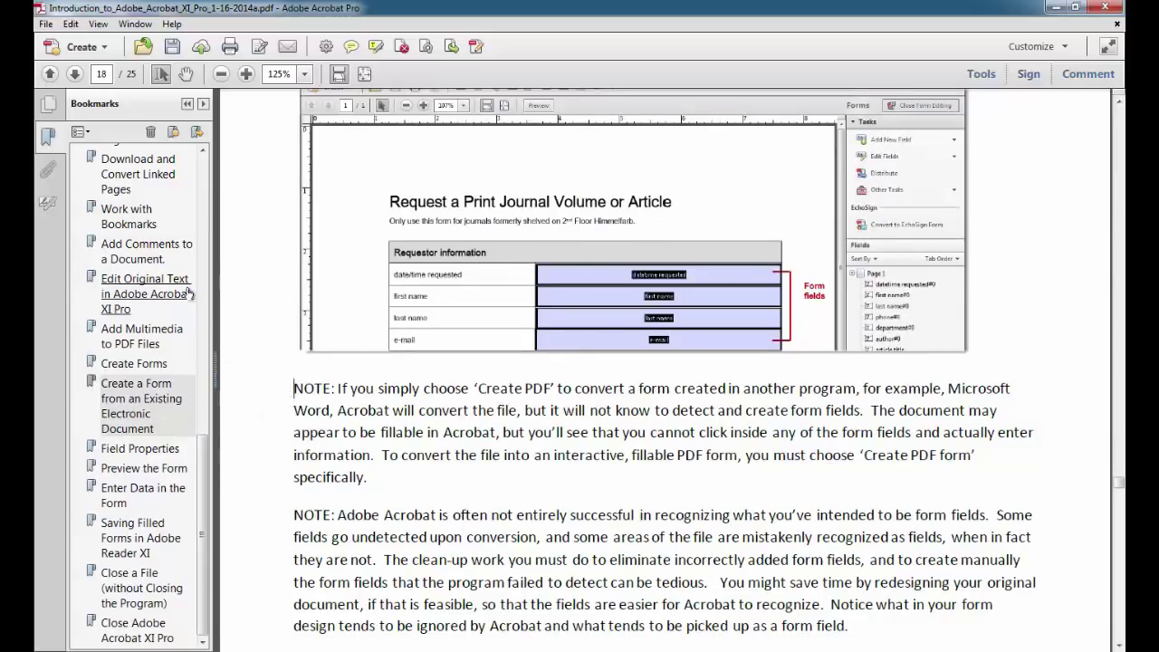
click(173, 133)
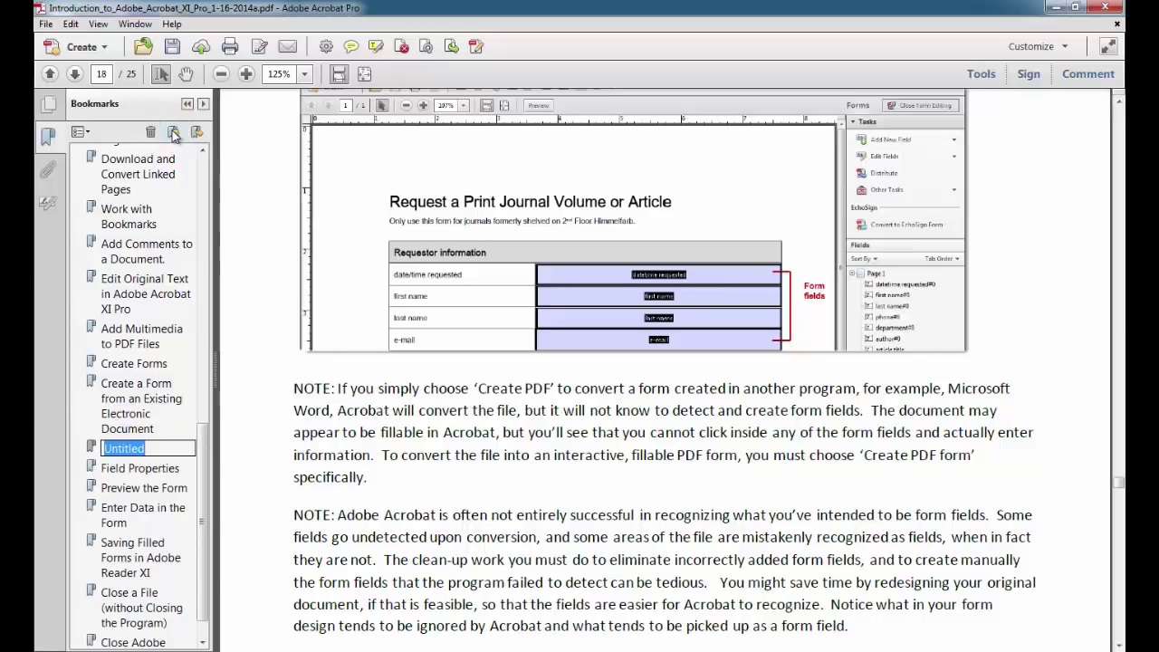
text(Notes)
text( about bookmarks)
key(Return)
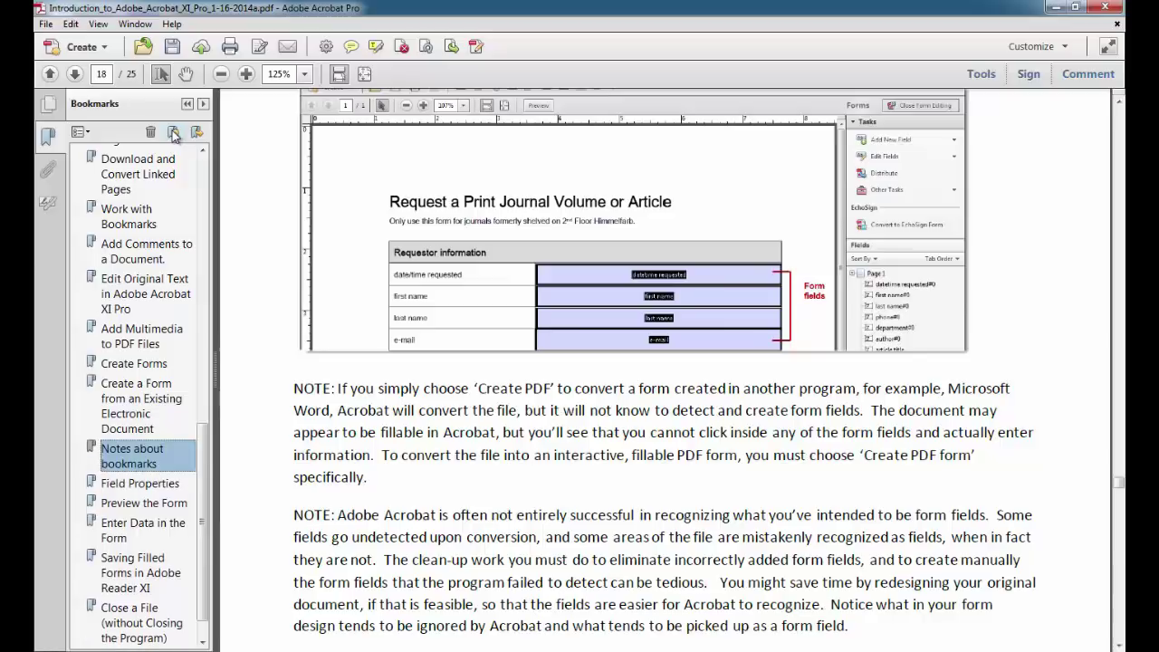
click(115, 169)
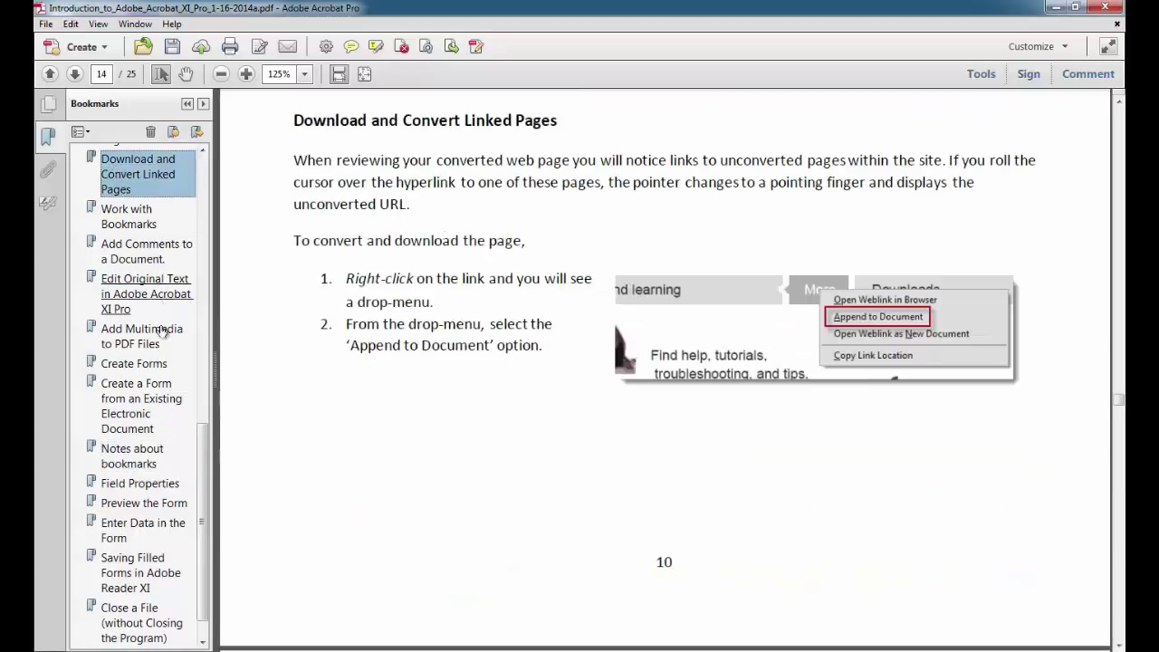
click(143, 466)
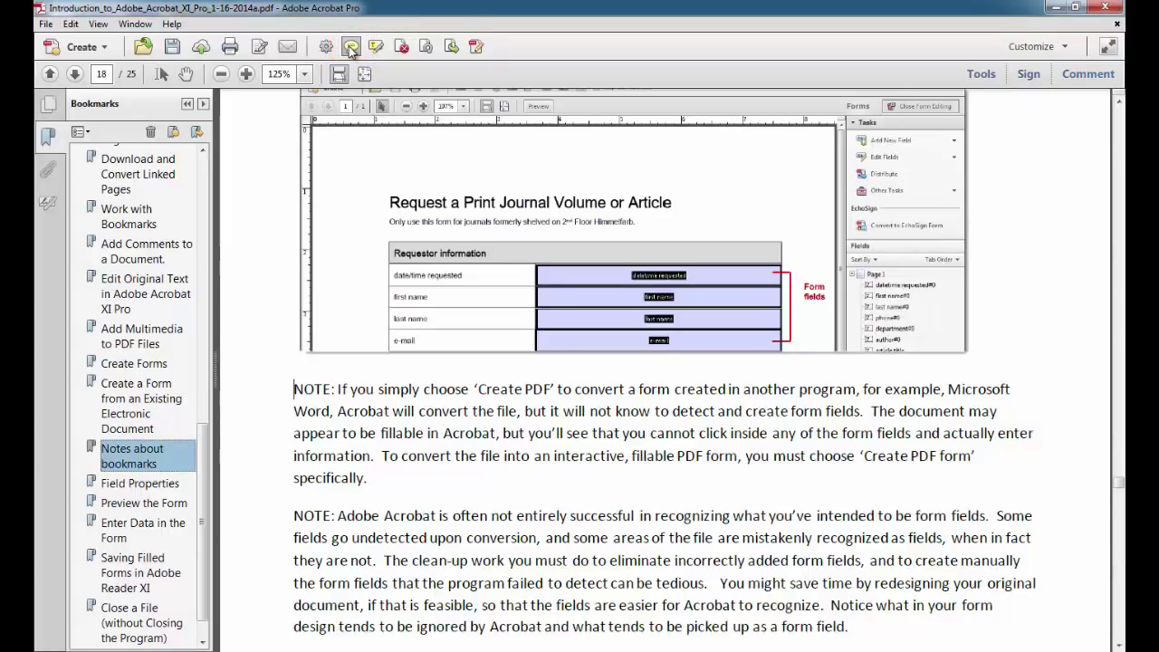
click(350, 48)
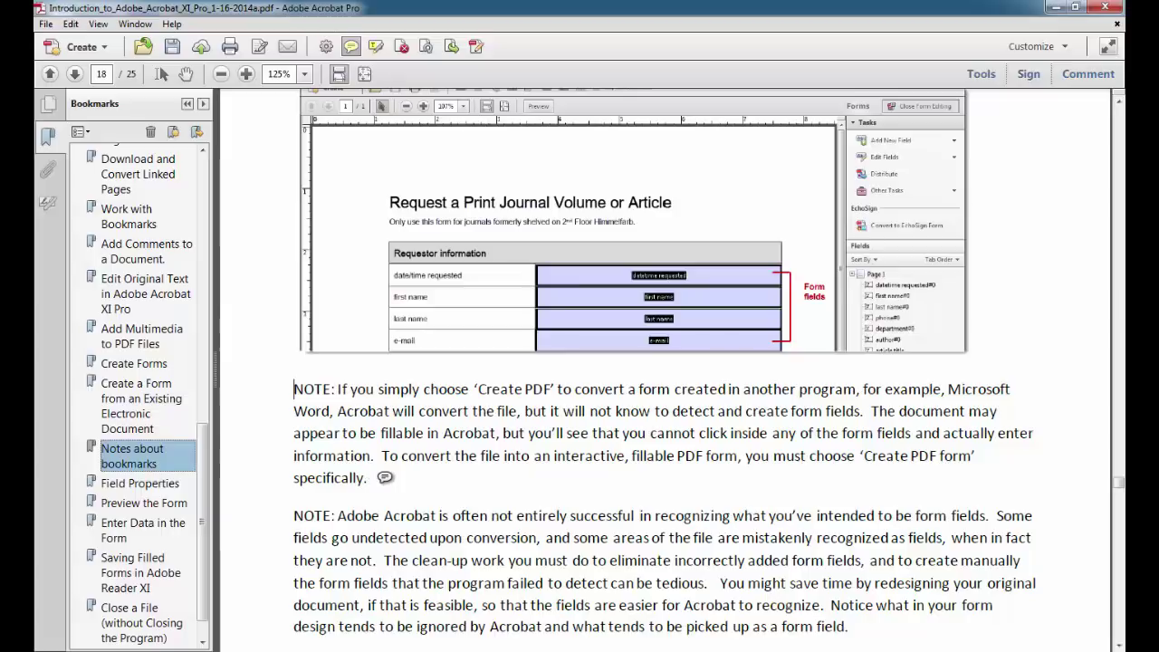
click(381, 480)
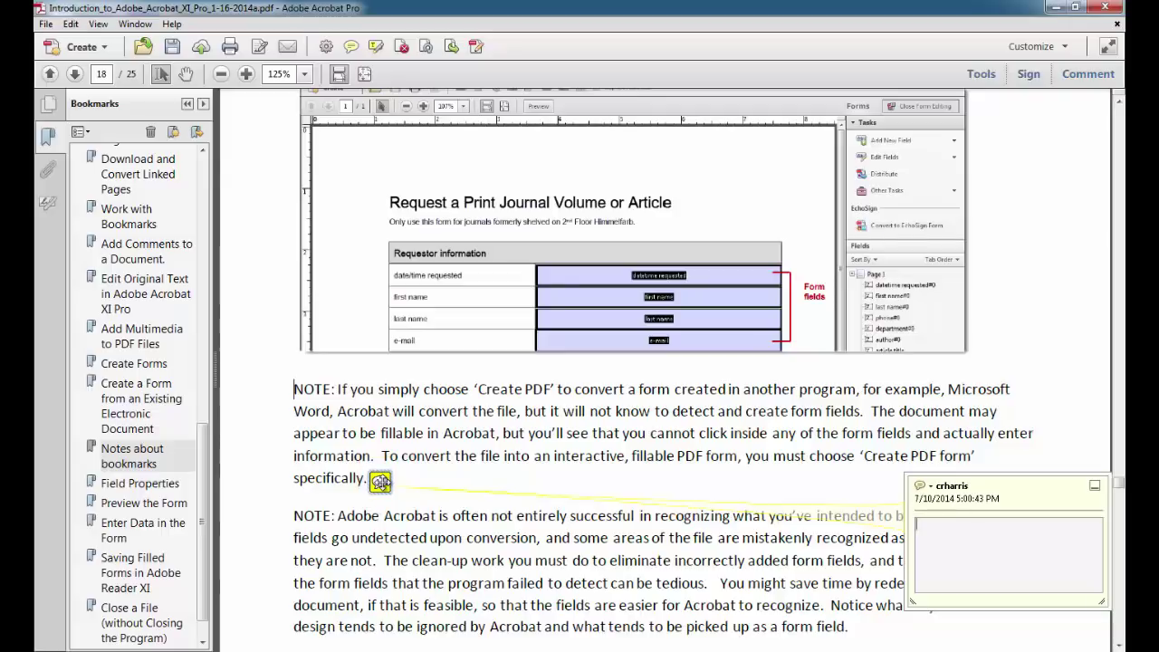
text(Consider re-wording last sentence.)
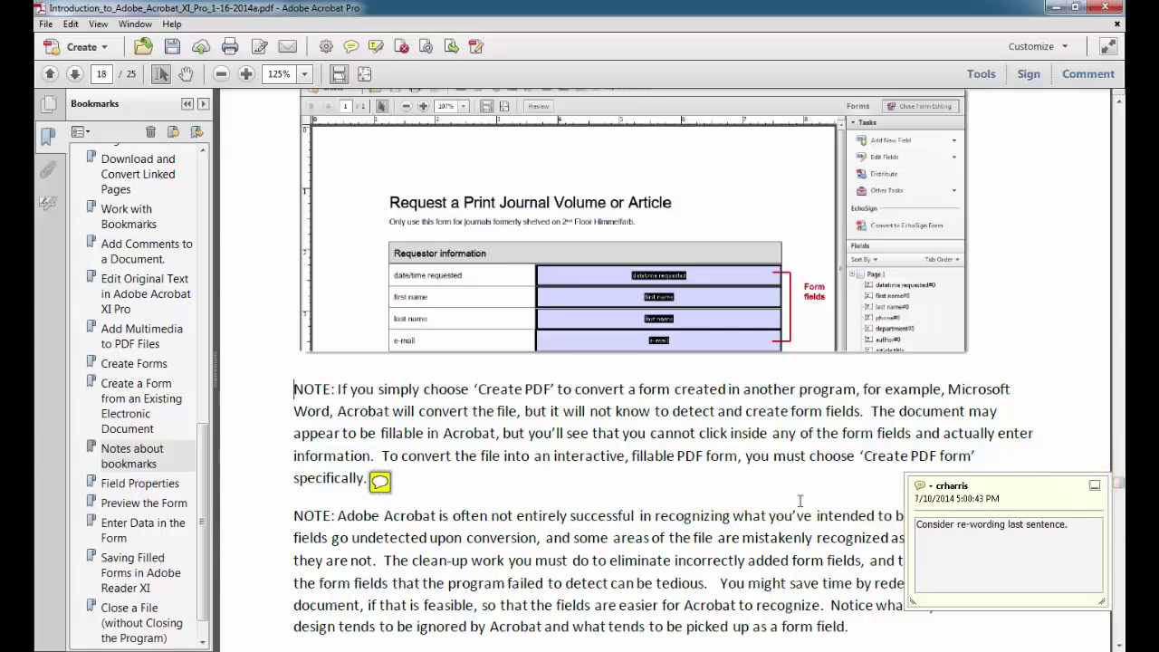
click(1093, 487)
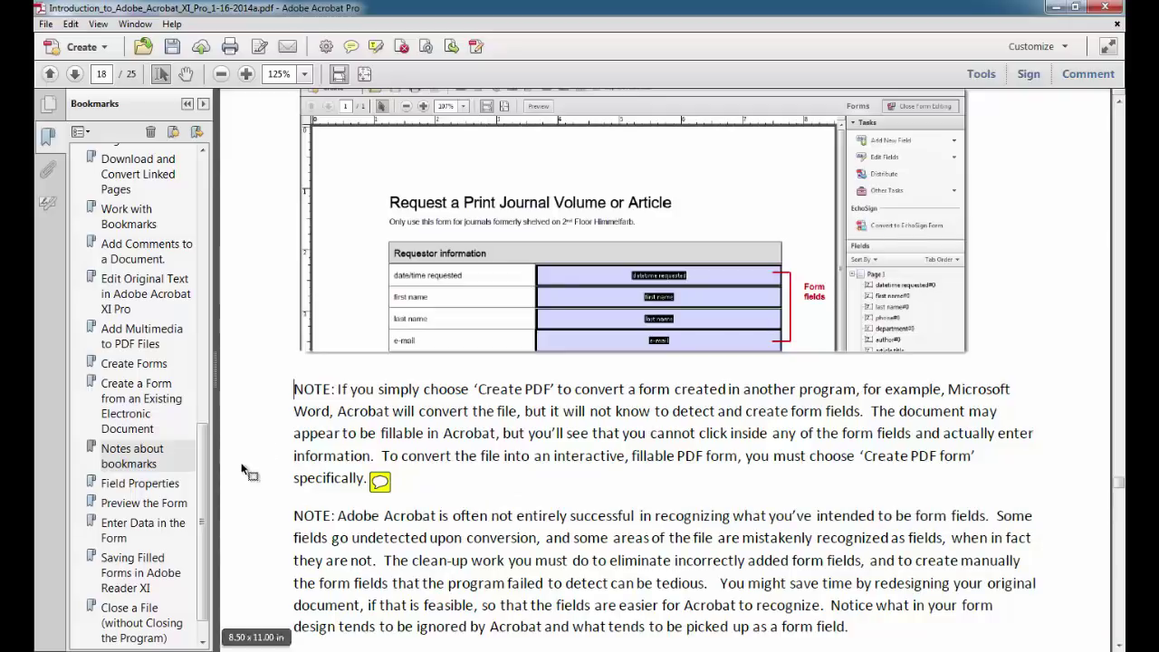
double_click(379, 483)
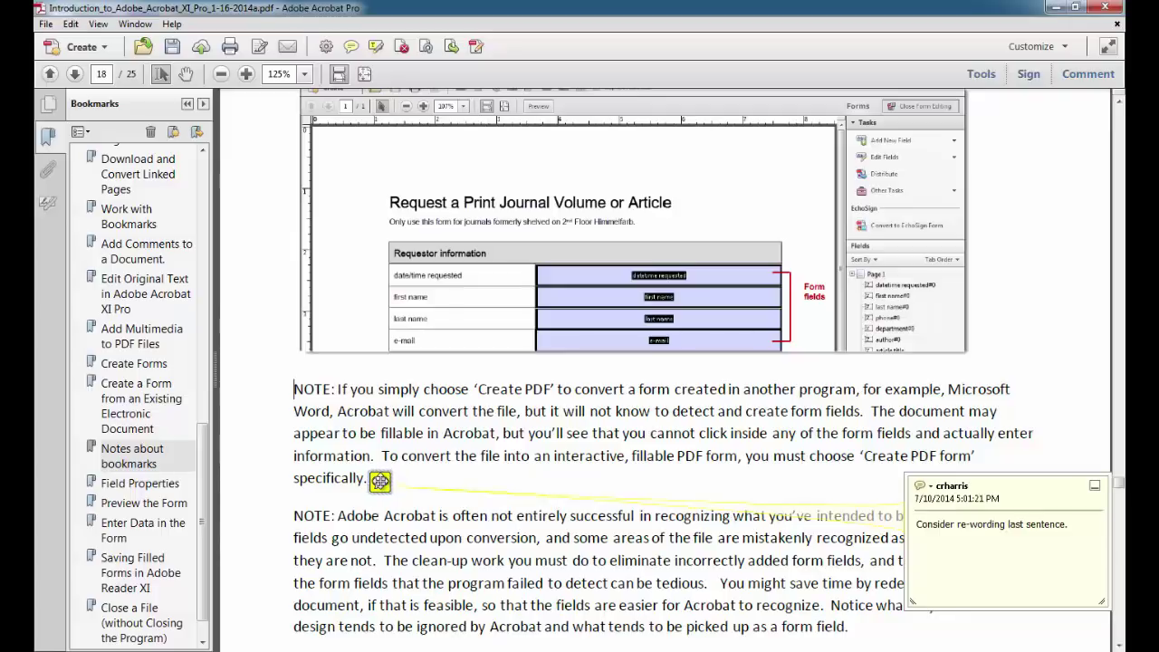
key(Delete)
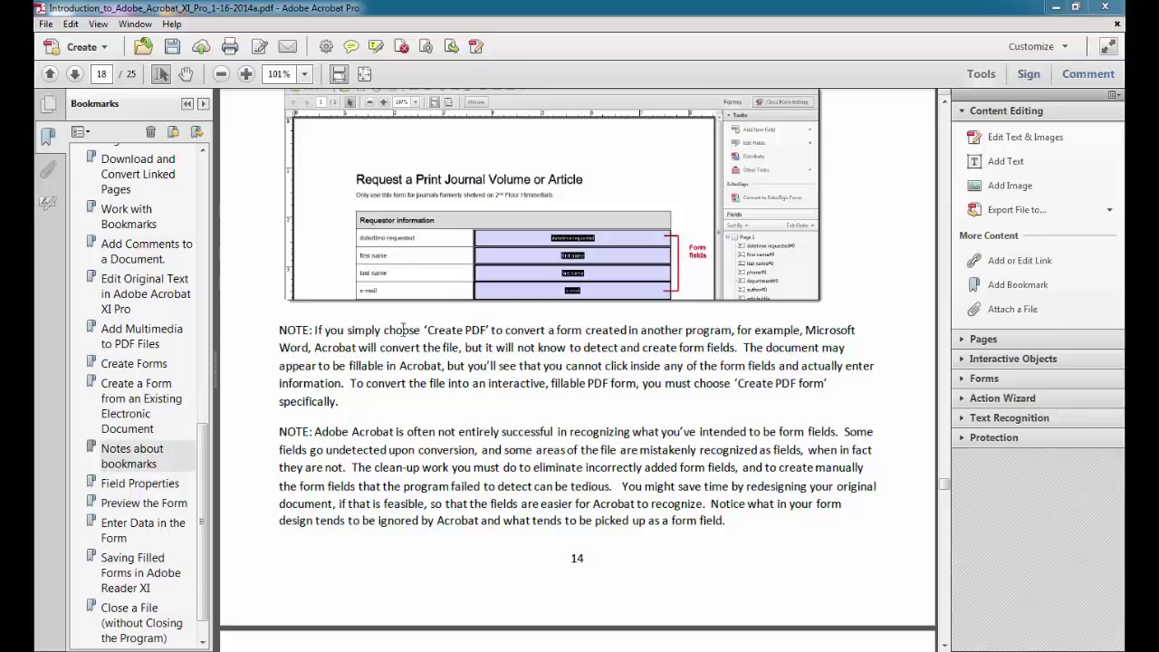
Step: Replace ', for example,' with 'such as' in the first page-18 NOTE paragraph
click(477, 48)
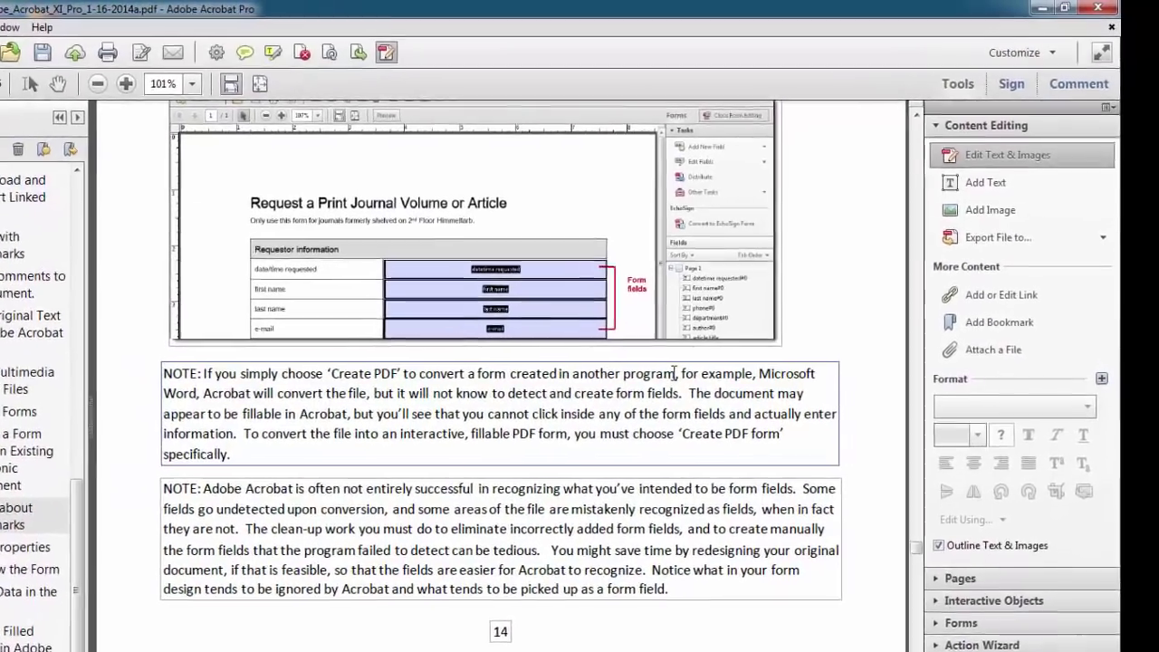
click(731, 331)
drag(662, 383, 745, 383)
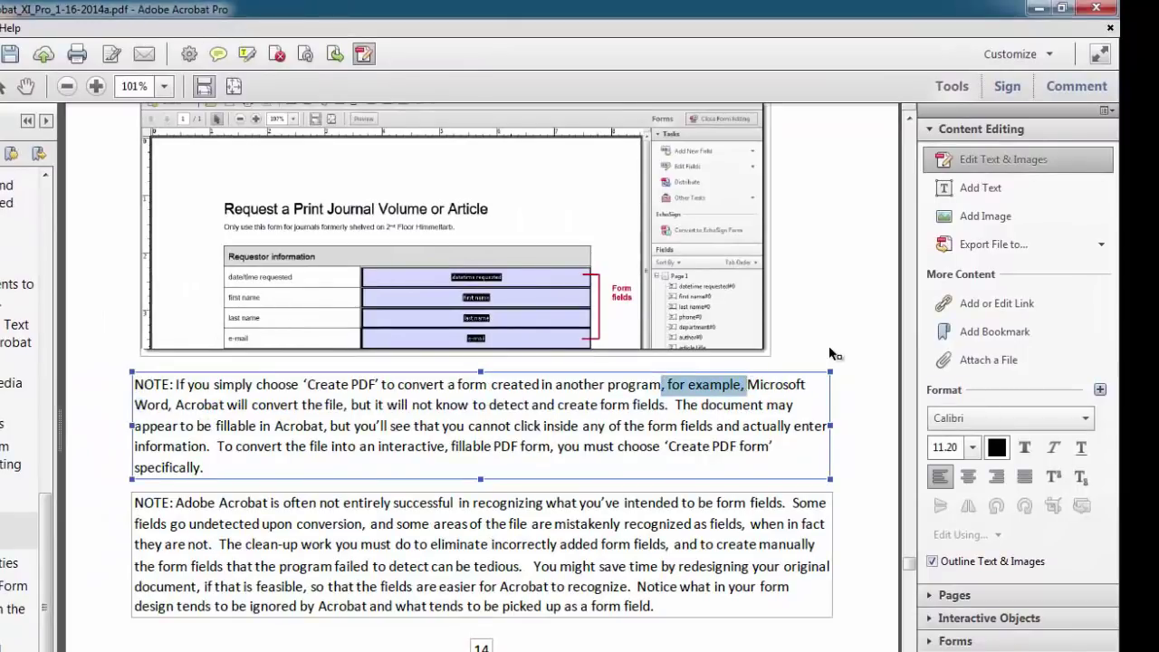
key(Delete)
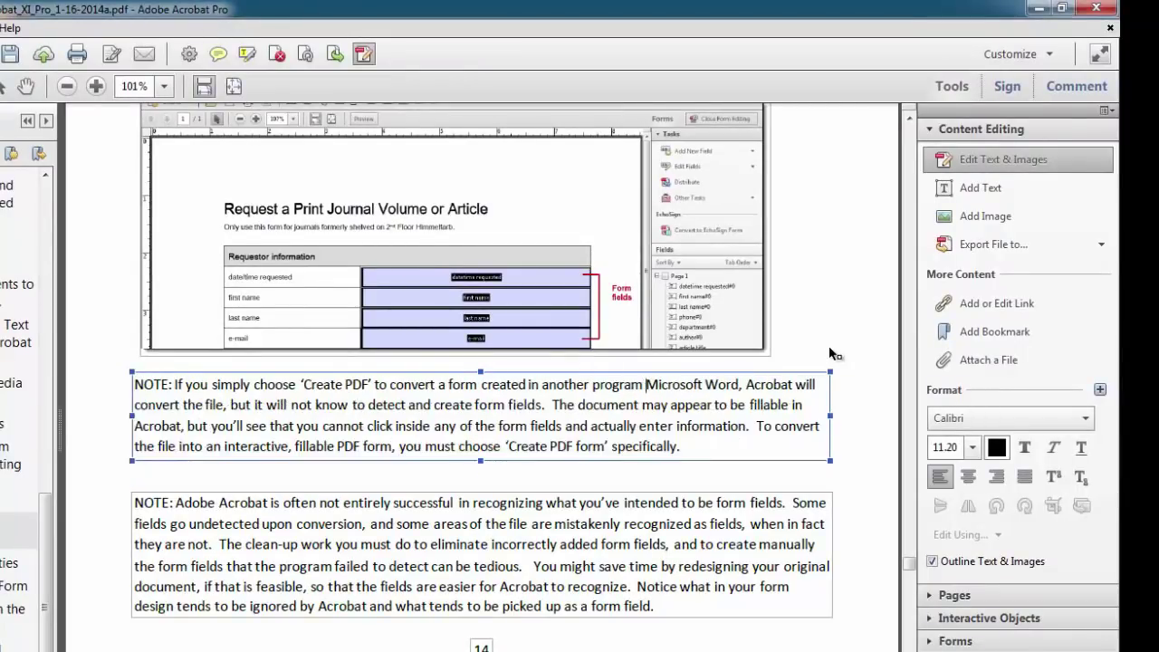
text(such )
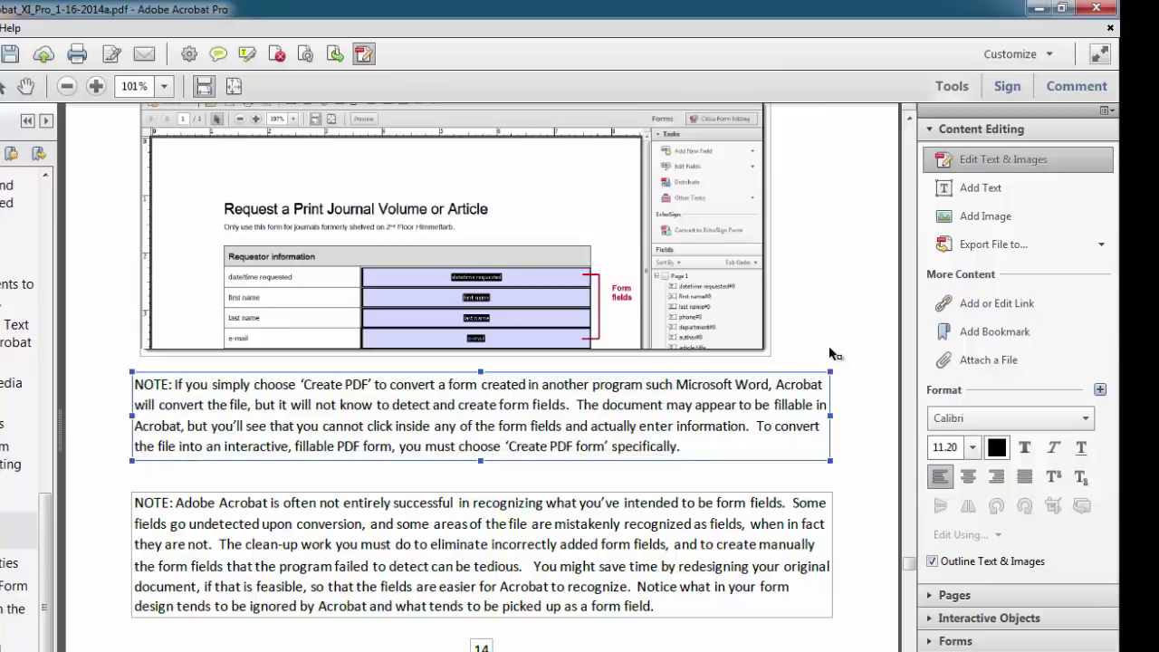
text(as)
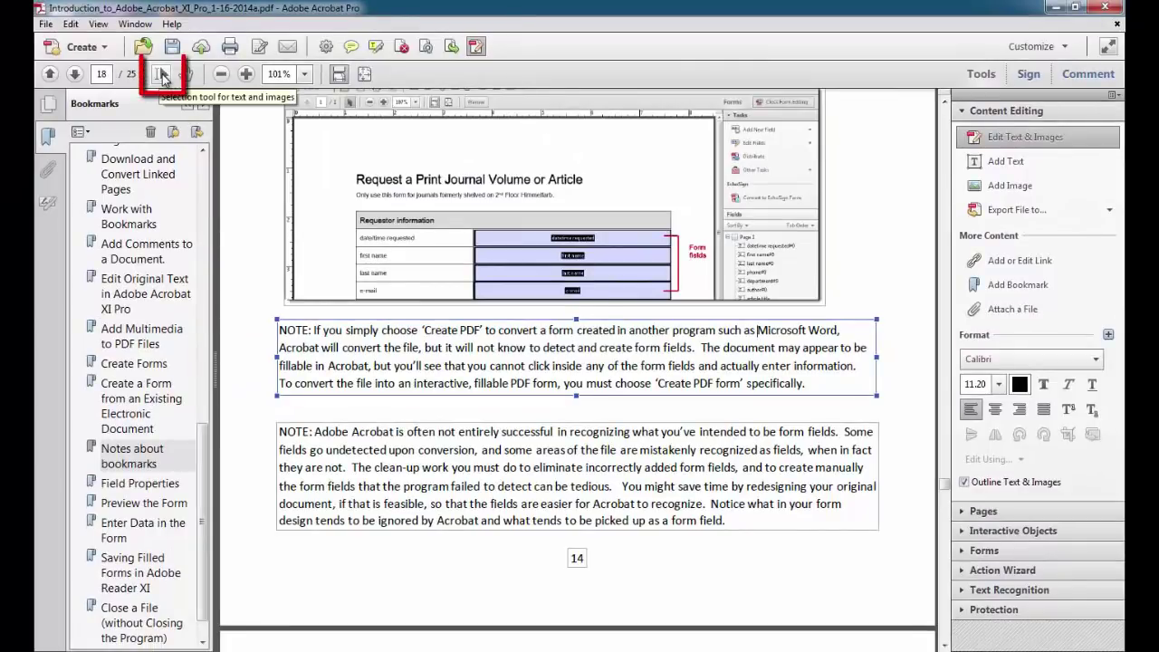
click(163, 76)
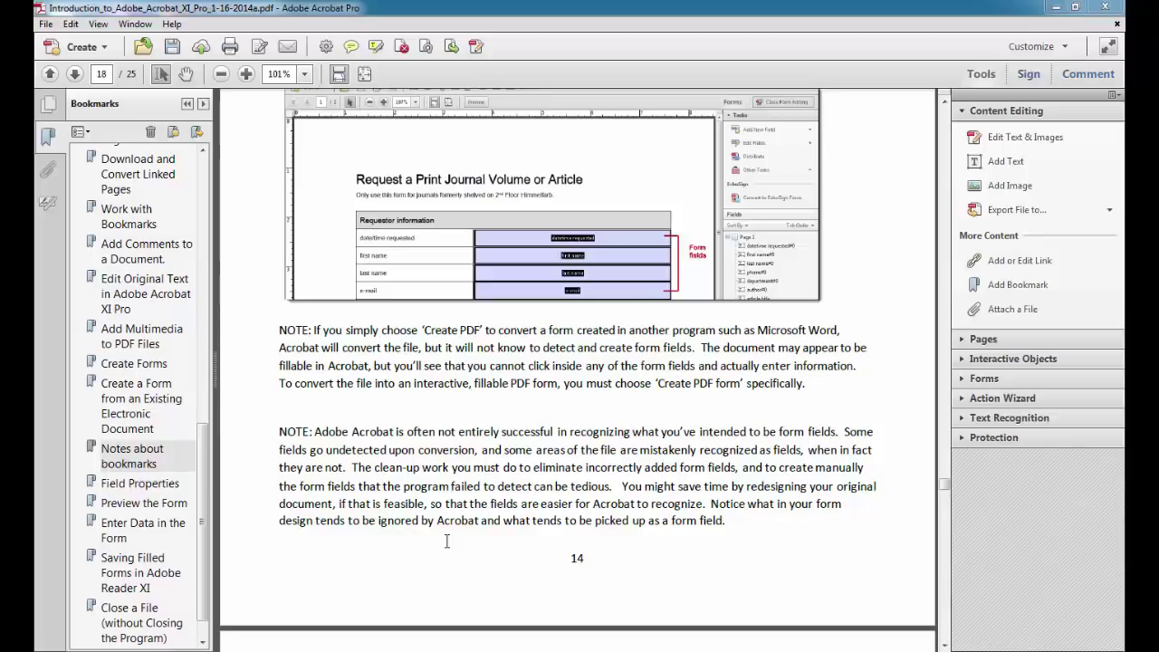
Step: Jump to the page-16 Add Multimedia to PDF Files section using its bookmark
click(134, 337)
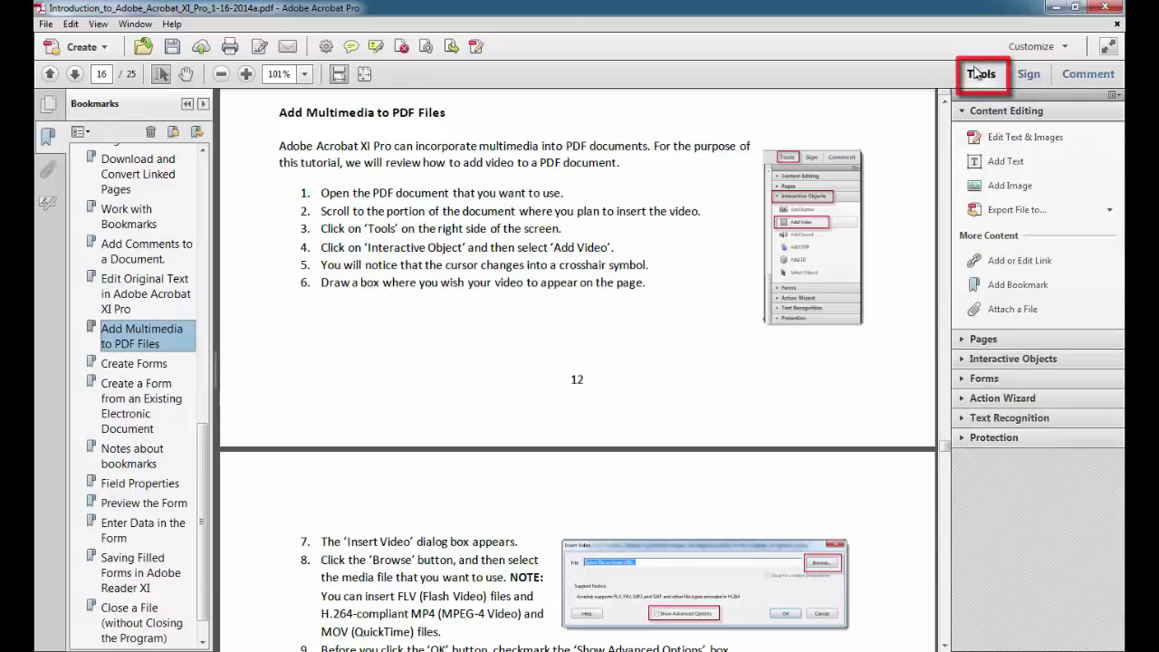
Step: Draw an Add Video rectangle above the Add Multimedia to PDF Files heading
click(989, 362)
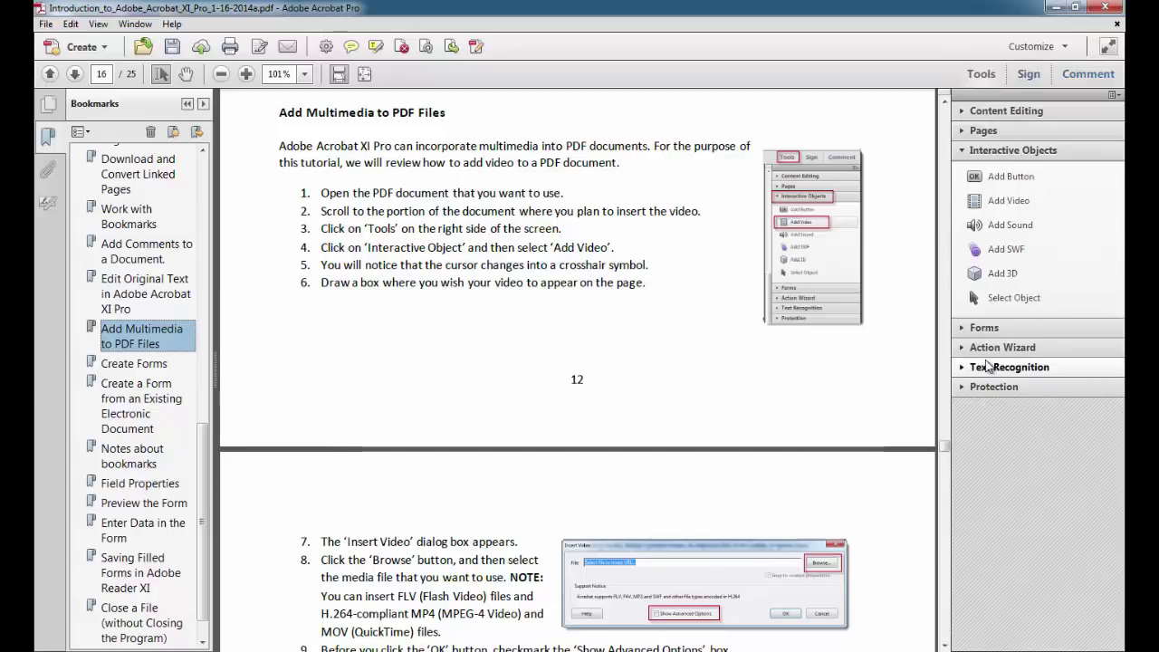
click(1005, 200)
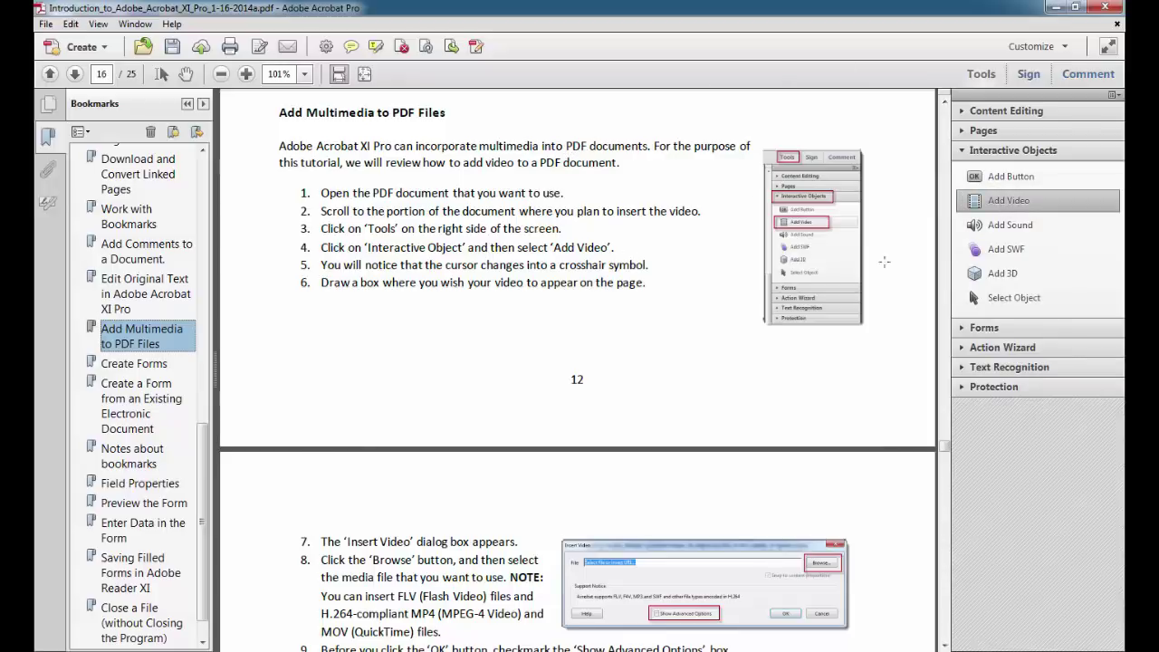
mouse_move(944, 444)
mouse_down()
mouse_move(945, 433)
mouse_move(945, 444)
mouse_up()
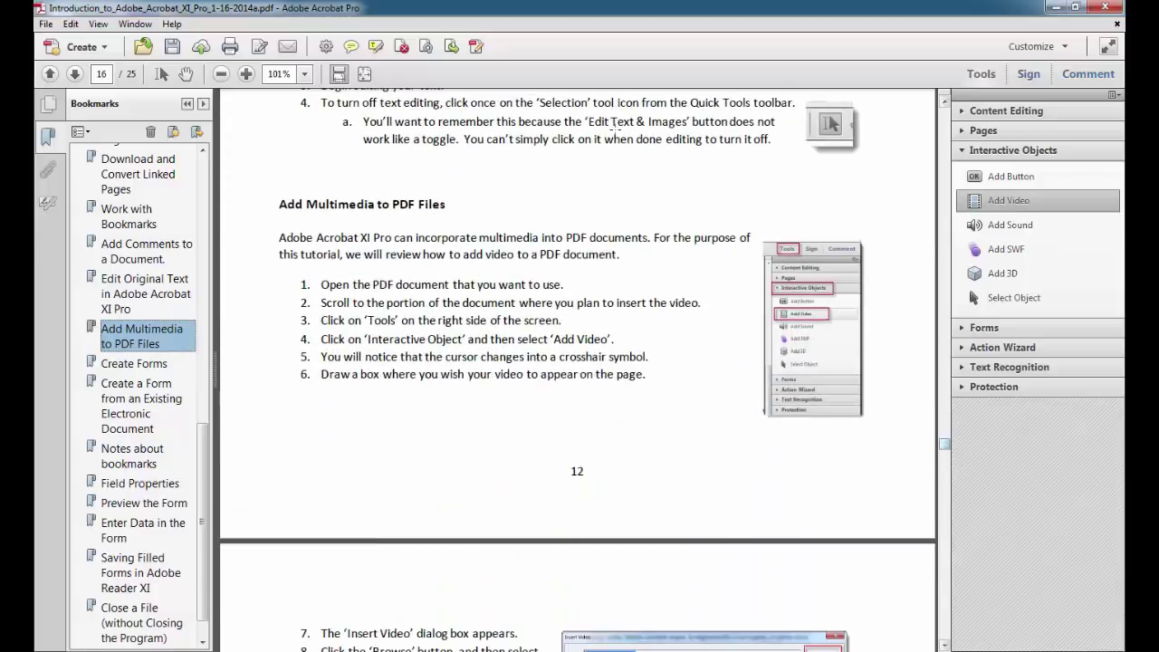
drag(578, 151, 723, 231)
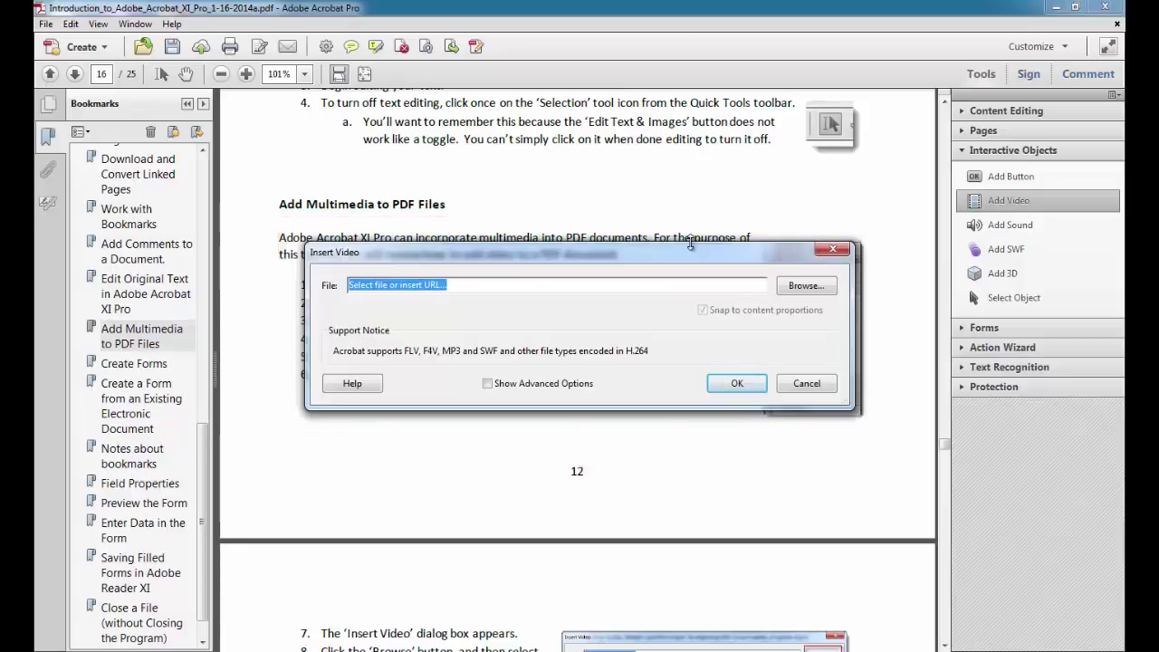
Step: Insert CEO_Video from the Videos library into the box and play it
click(812, 289)
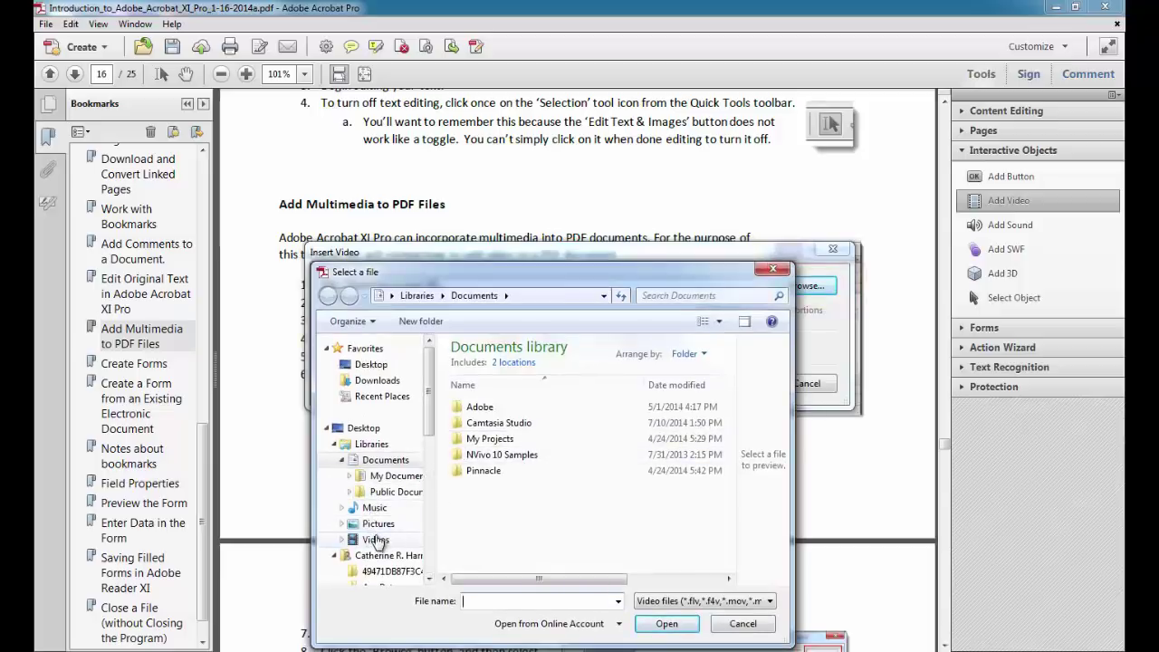
click(375, 539)
click(606, 436)
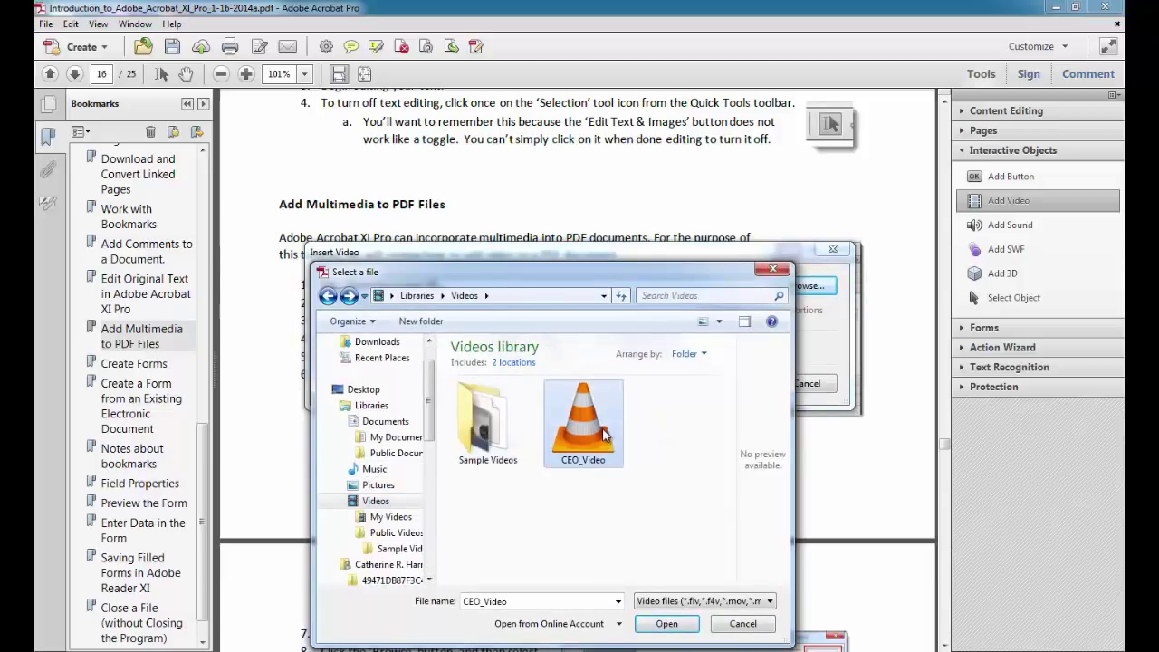
double_click(606, 436)
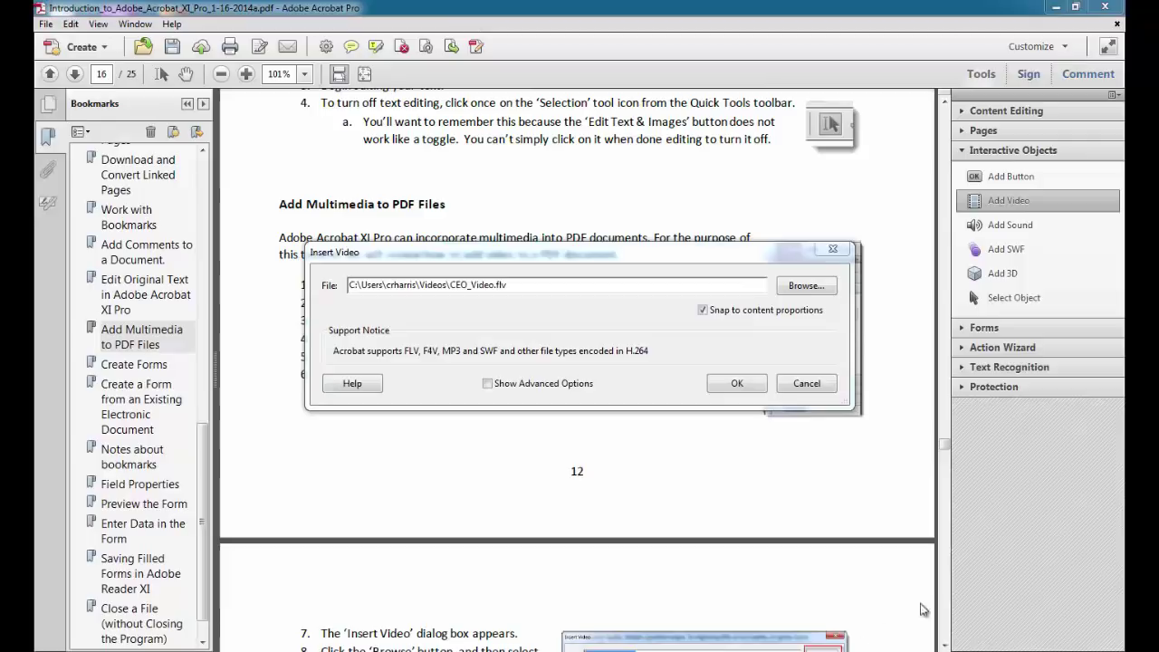
click(727, 391)
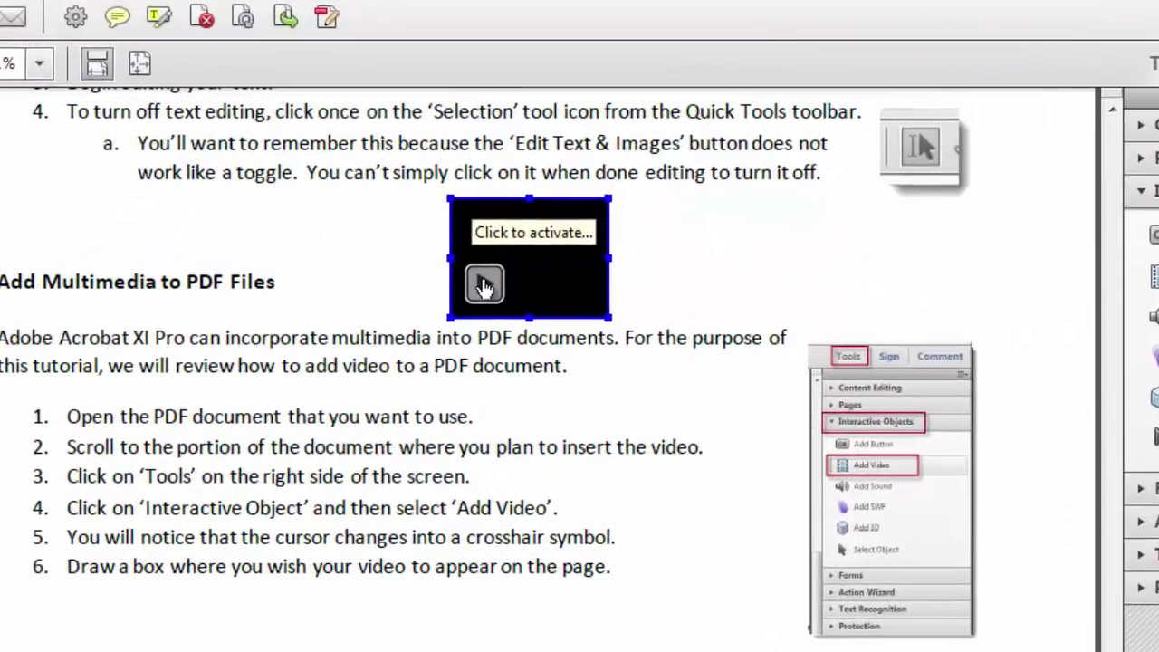
click(486, 282)
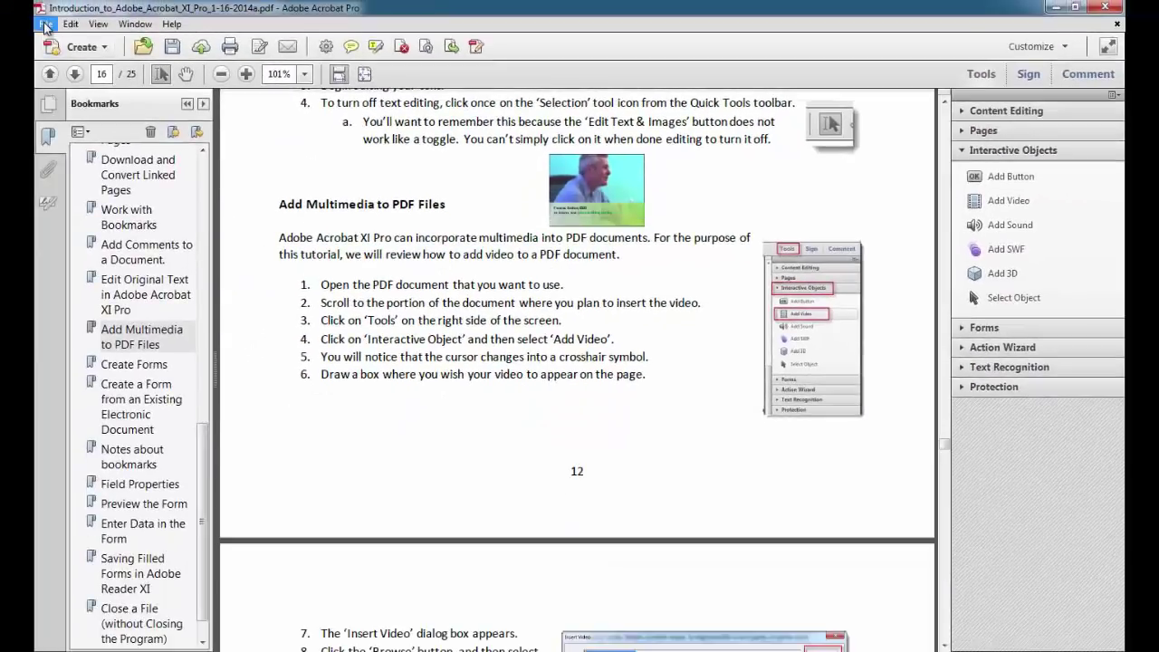
Step: Close the tutorial PDF, returning Acrobat to its start screen
click(45, 24)
click(87, 107)
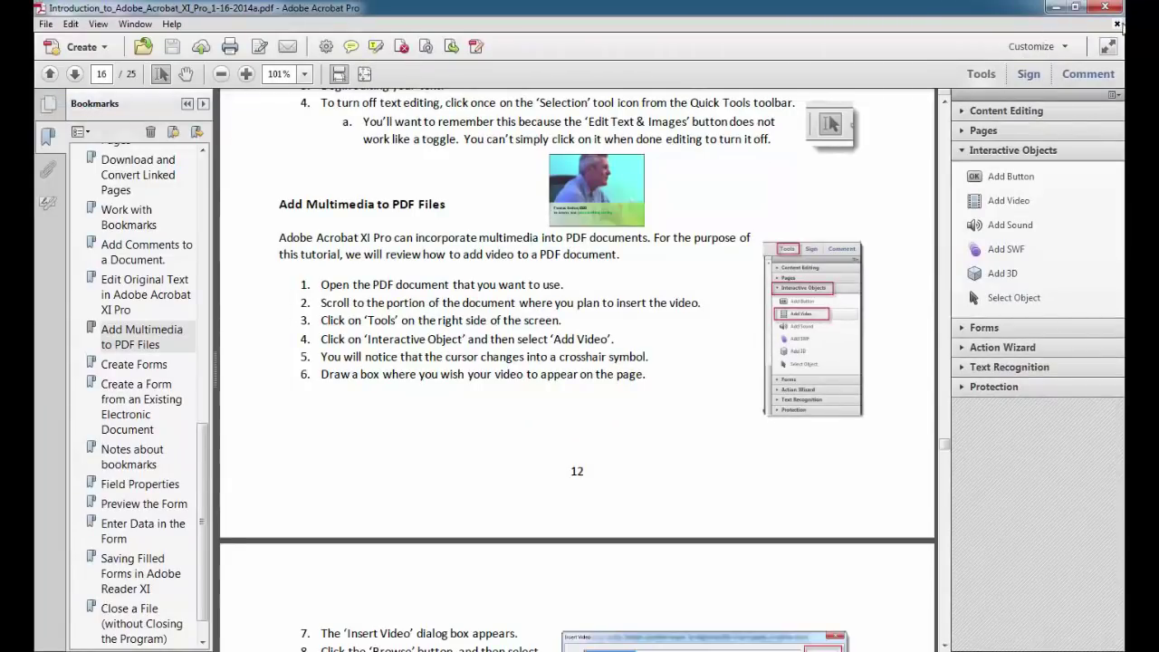
click(1118, 26)
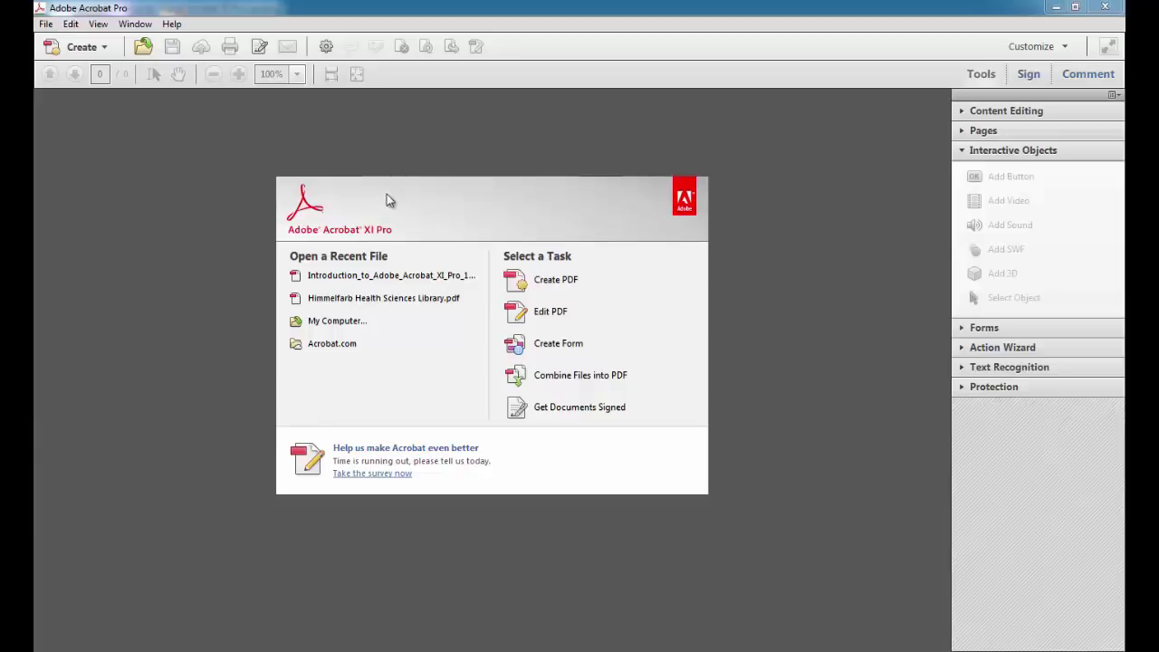
Step: Create a form from the existing document journal_request_form in Documents, auto-detecting fields
click(556, 345)
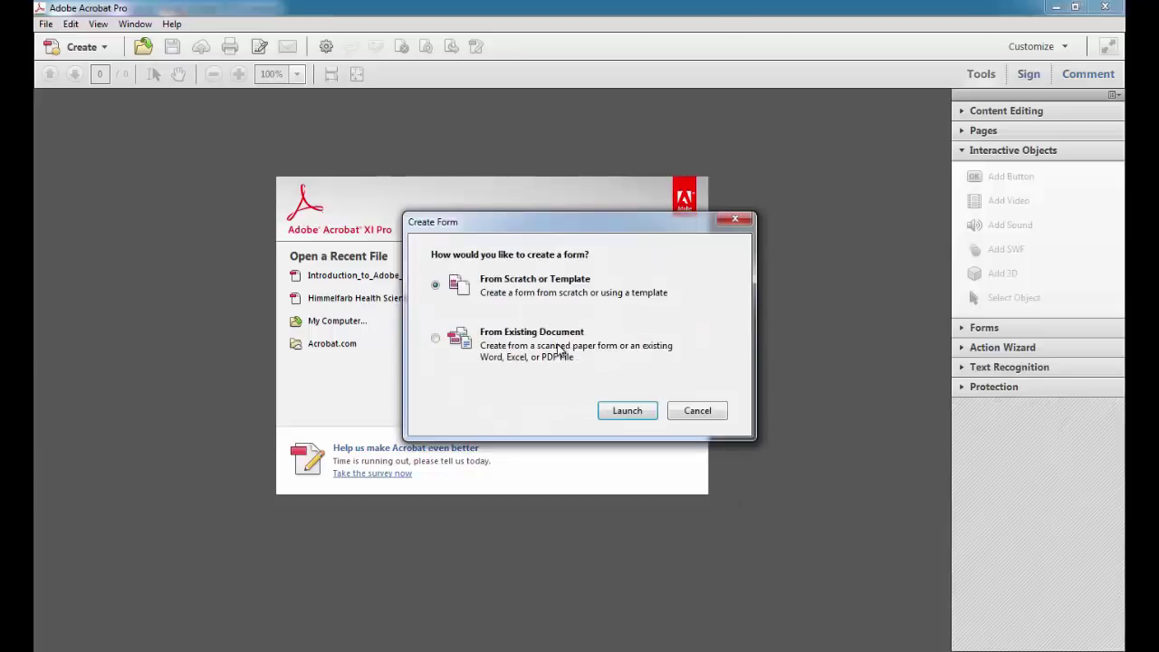
click(435, 339)
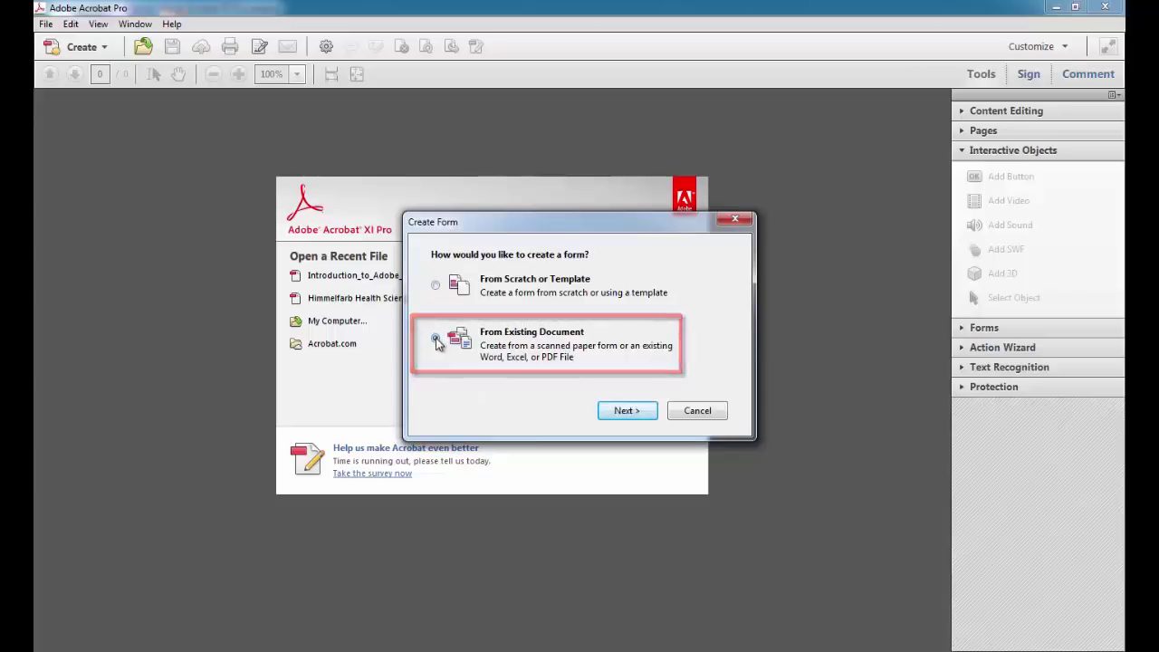
click(626, 411)
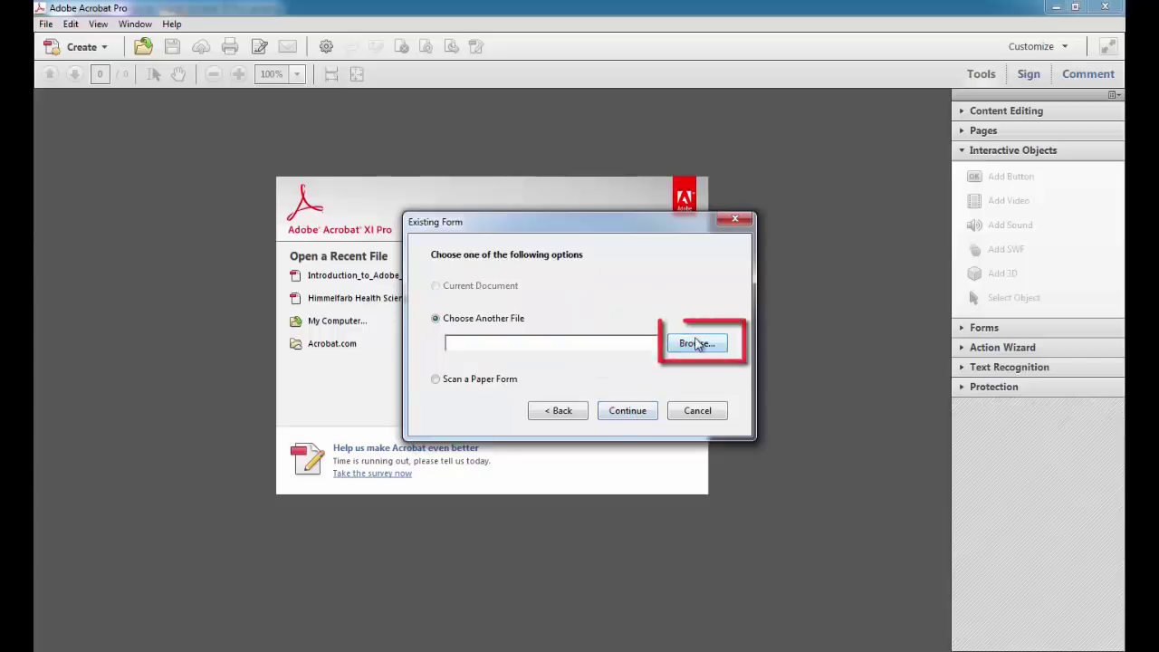
click(693, 348)
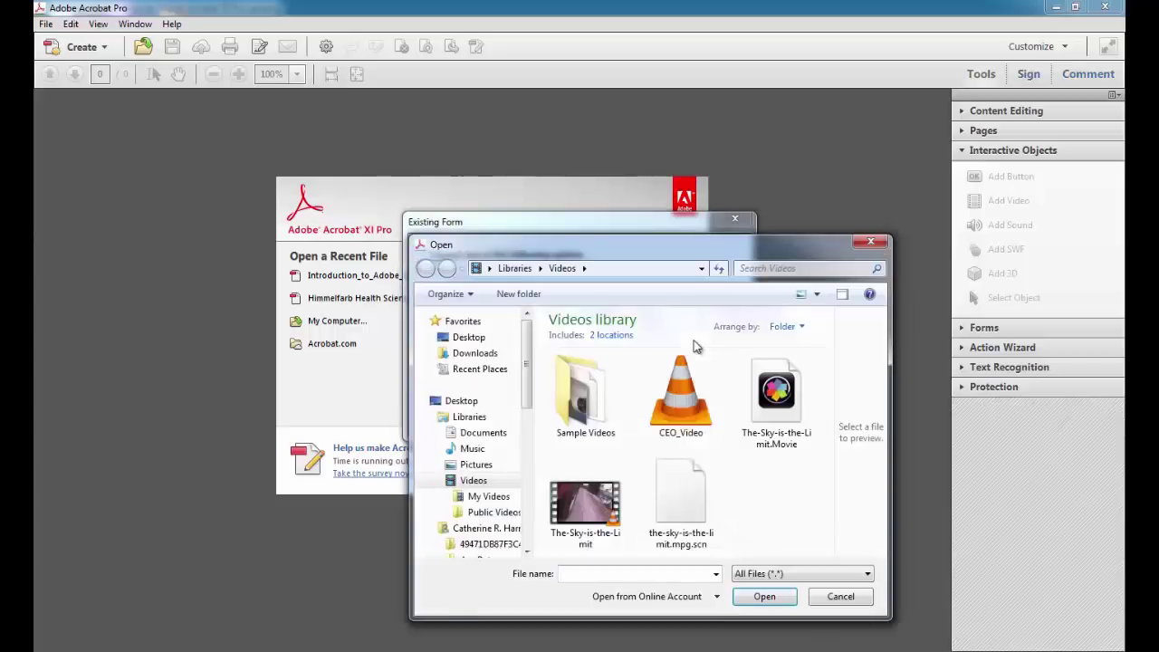
click(496, 437)
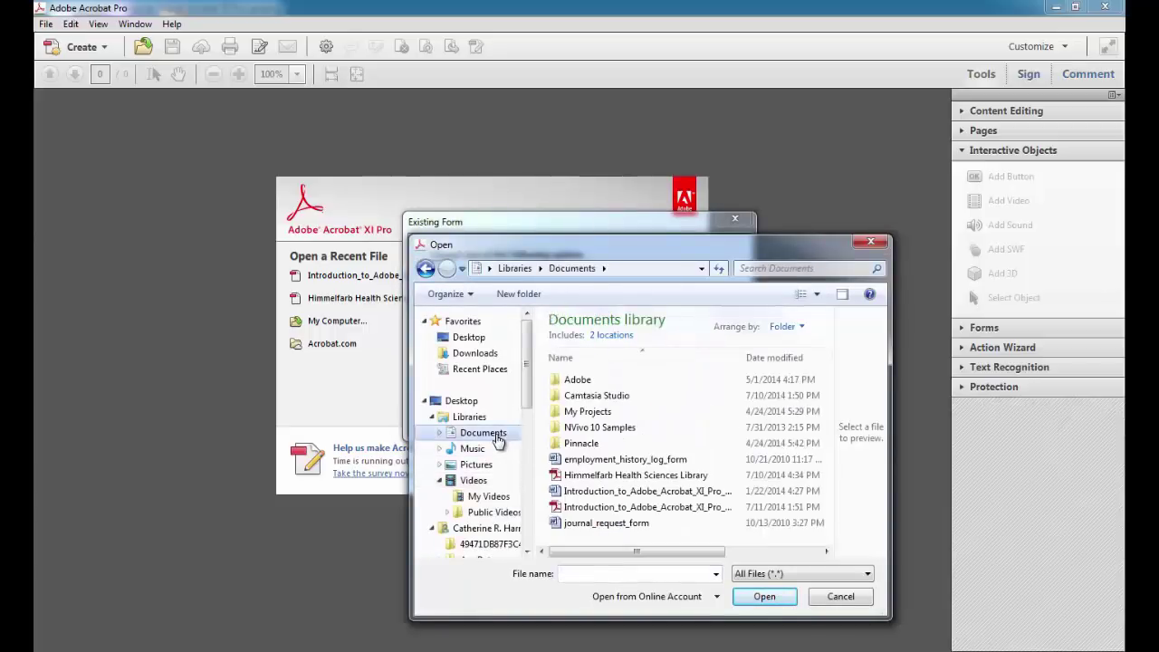
double_click(605, 523)
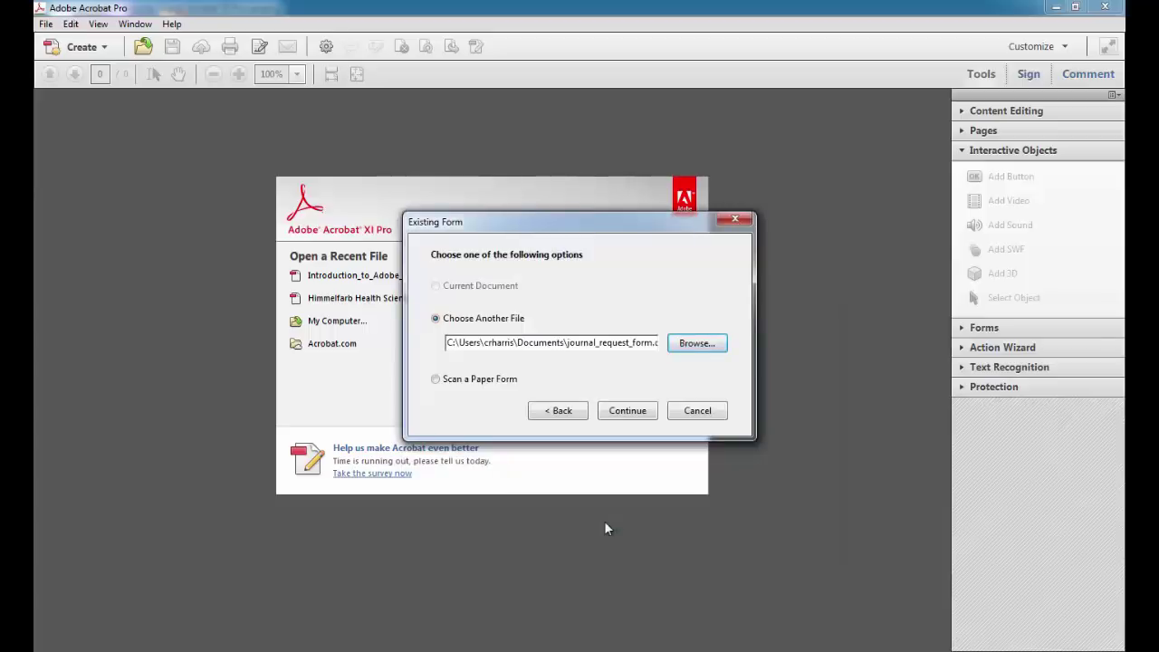
click(627, 411)
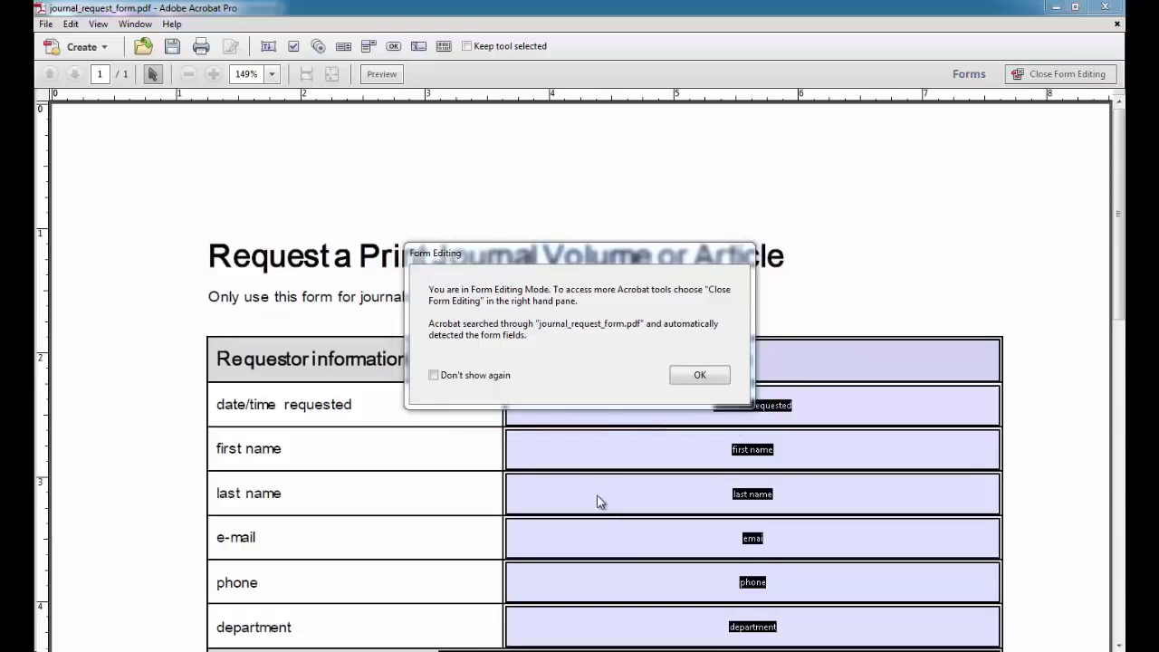
Step: Dismiss the Form Editing notice and scroll through the detected fields
click(688, 374)
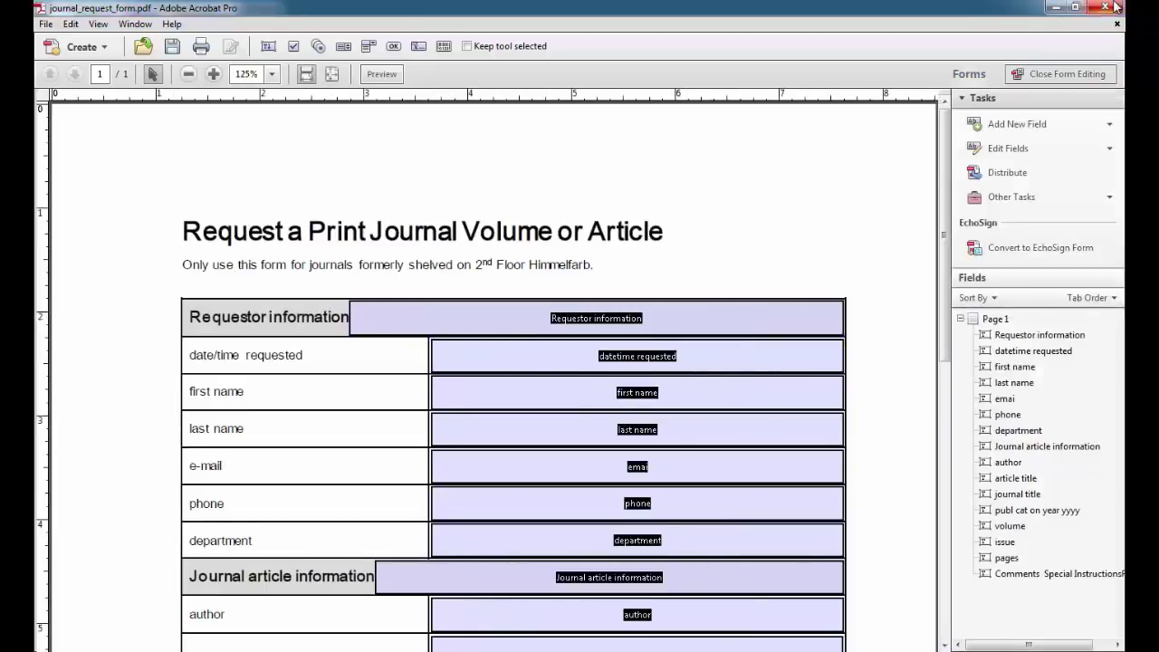
scroll(598, 224, down, 2)
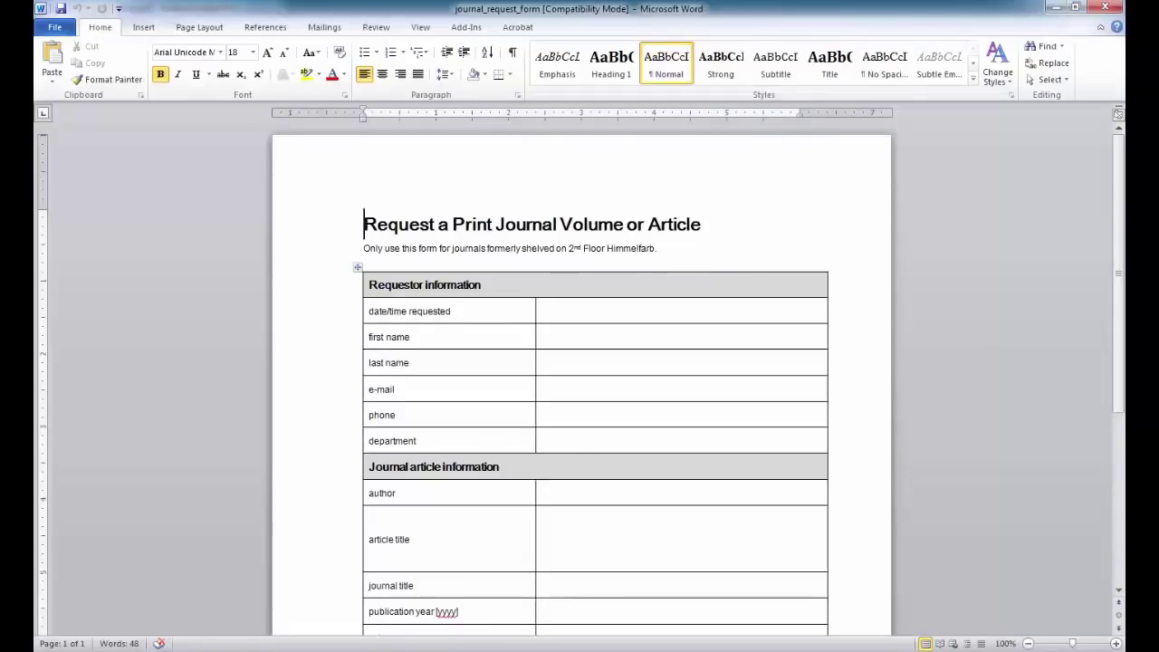
scroll(758, 401, down, 3)
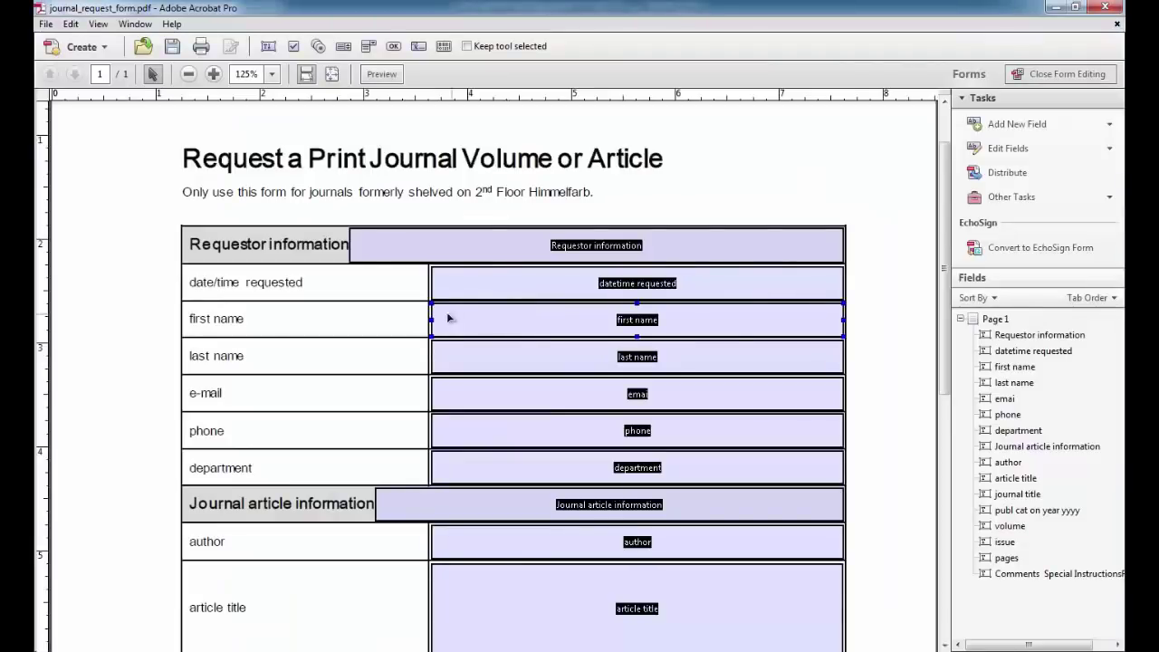
Step: Delete the Requestor information and Journal article information header-row fields
click(407, 259)
click(431, 504)
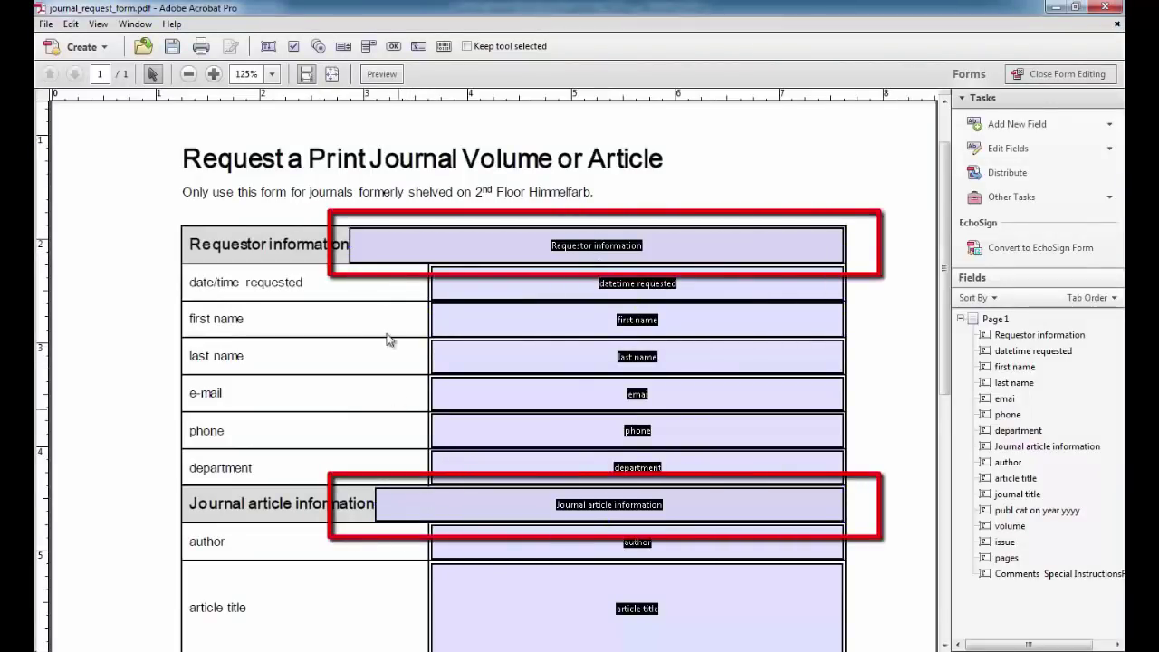
click(404, 254)
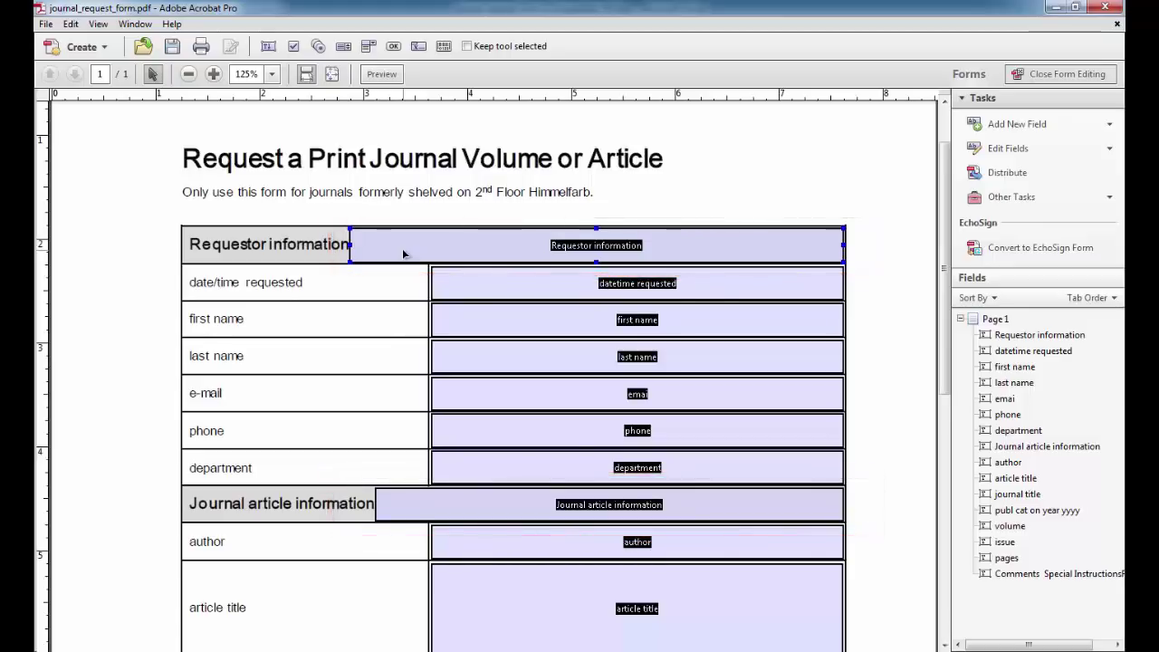
double_click(404, 255)
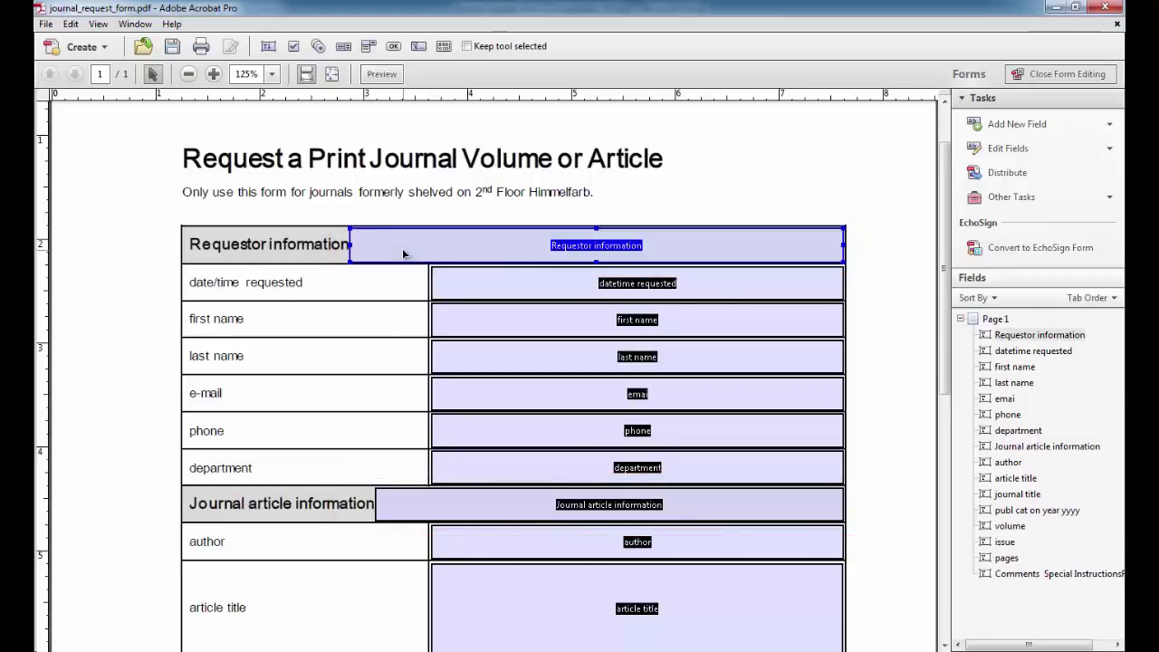
key(Delete)
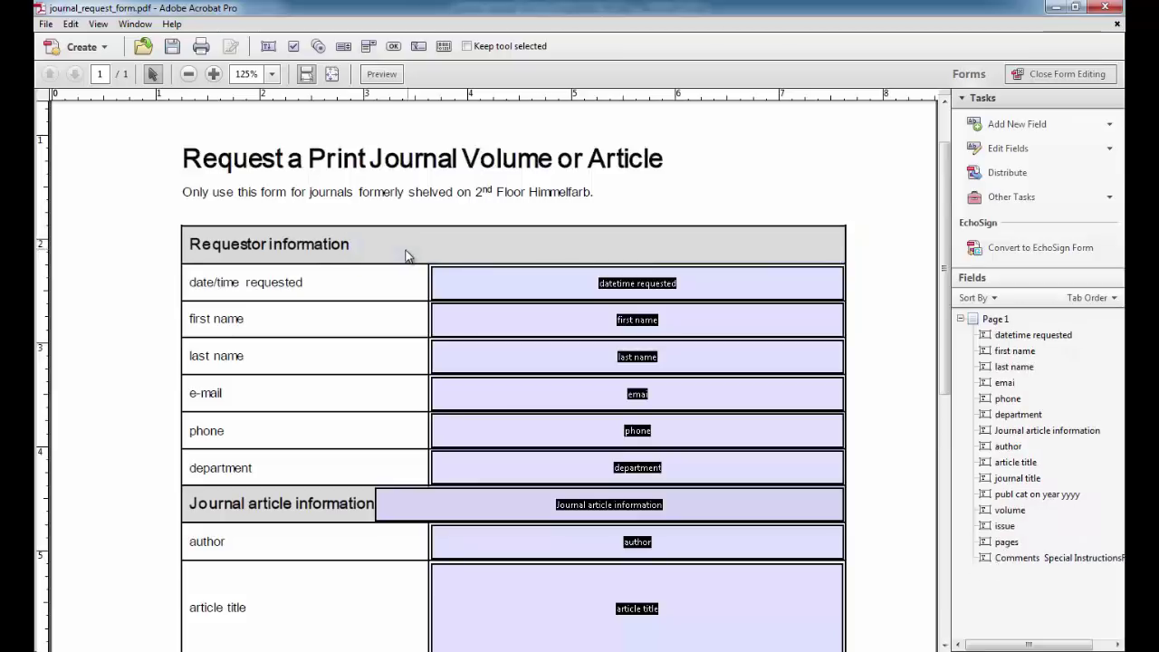
click(437, 490)
double_click(438, 507)
key(Delete)
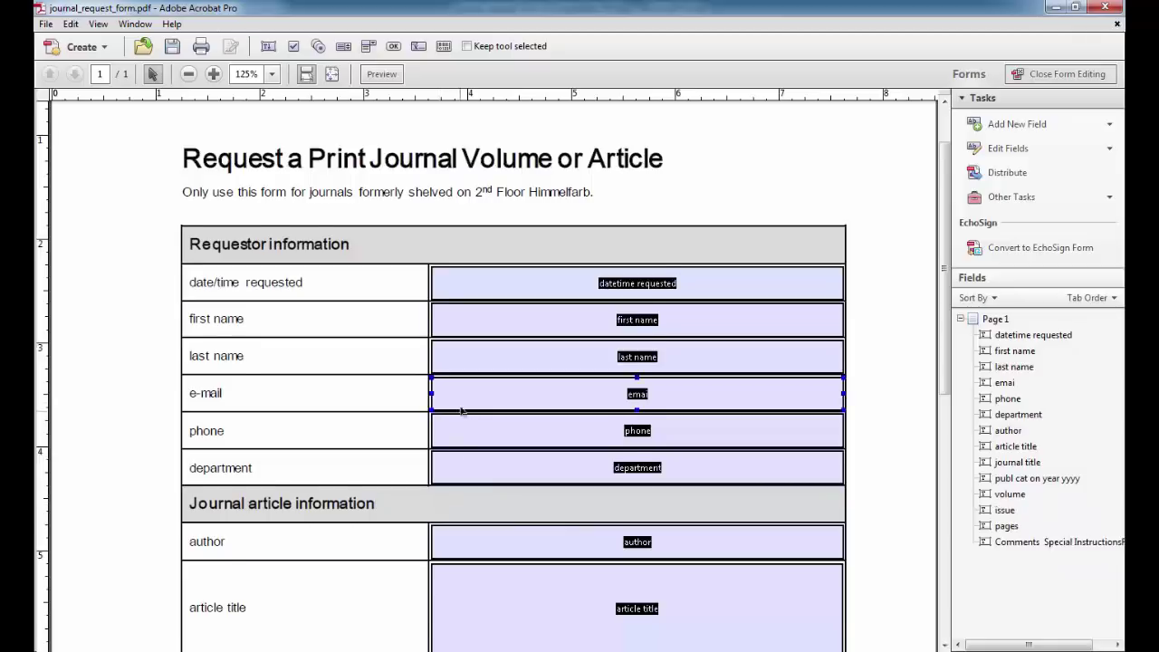
Step: Select the author field and scroll through the remaining form fields
scroll(466, 407, down, 4)
click(472, 392)
scroll(474, 389, down, 5)
scroll(476, 387, down, 2)
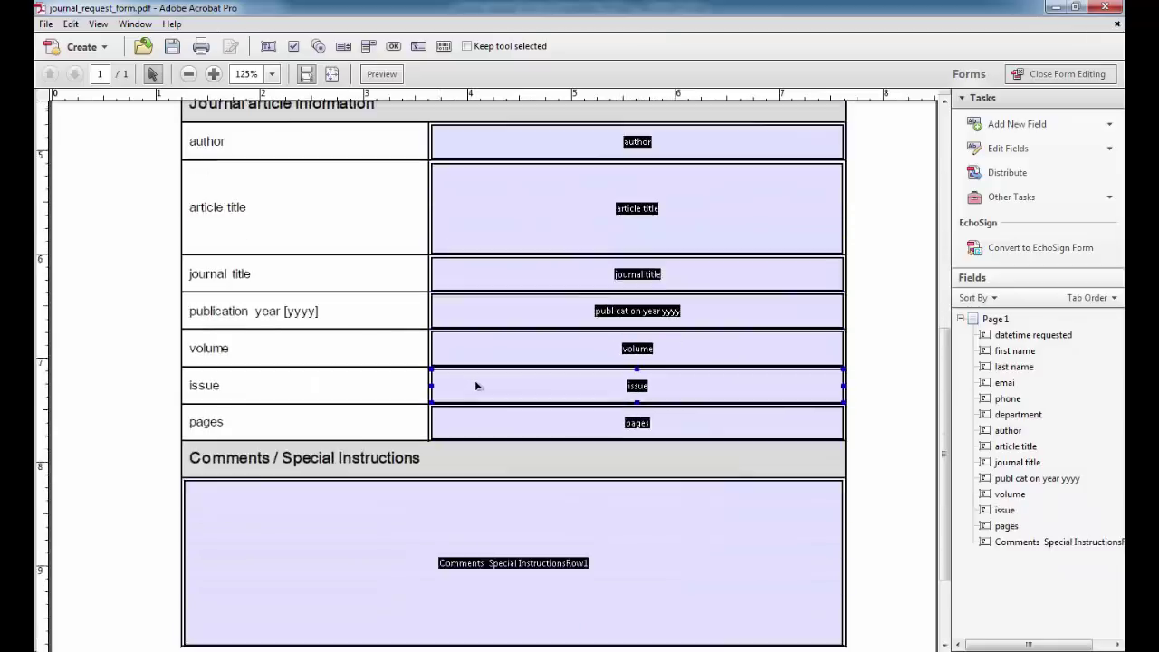
scroll(478, 388, down, 2)
scroll(478, 389, up, 5)
scroll(480, 388, up, 7)
scroll(485, 385, up, 2)
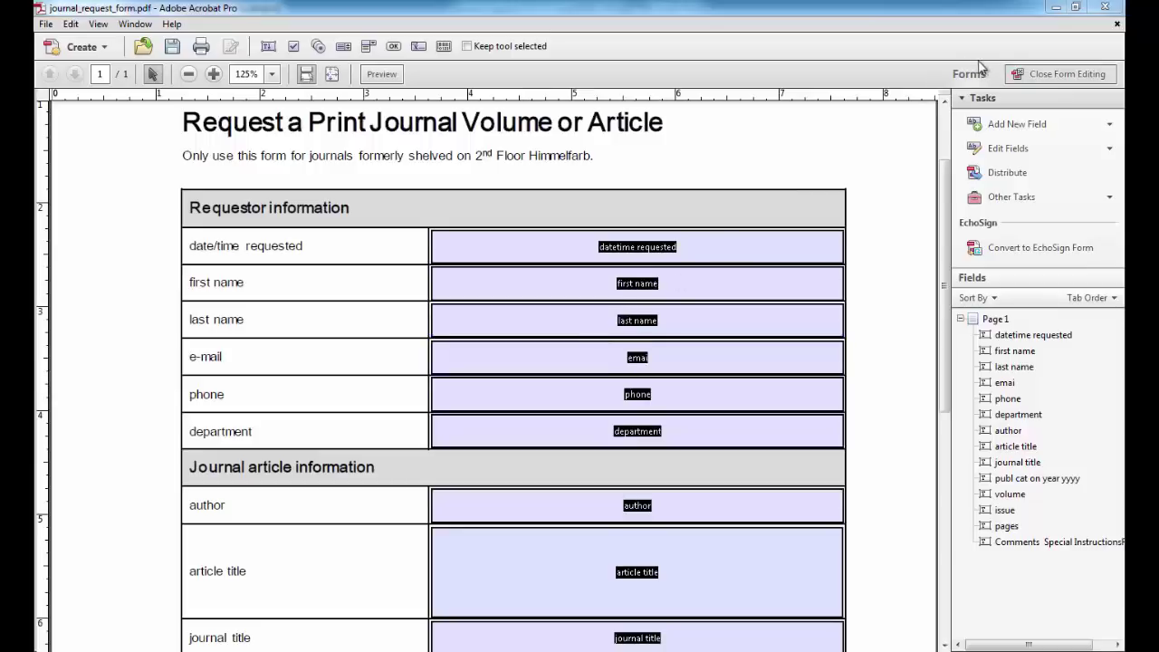
Step: Test-fill 7/11/2014 in the date/time requested field, then return to form editing
click(1066, 74)
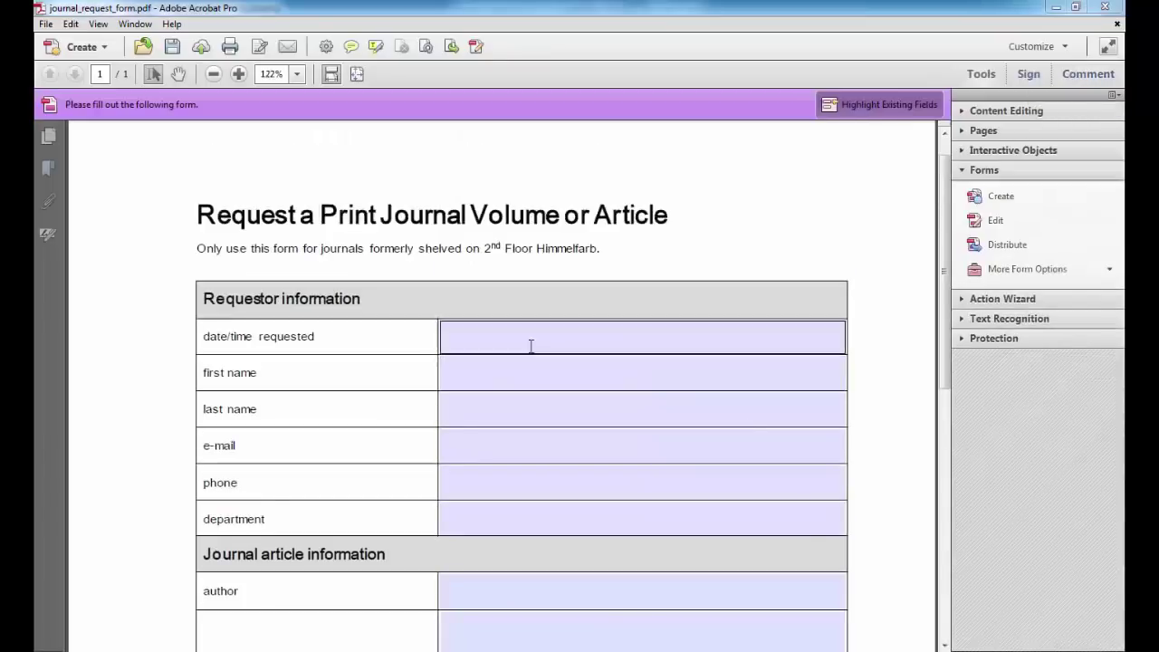
click(519, 339)
text(7/11/2014)
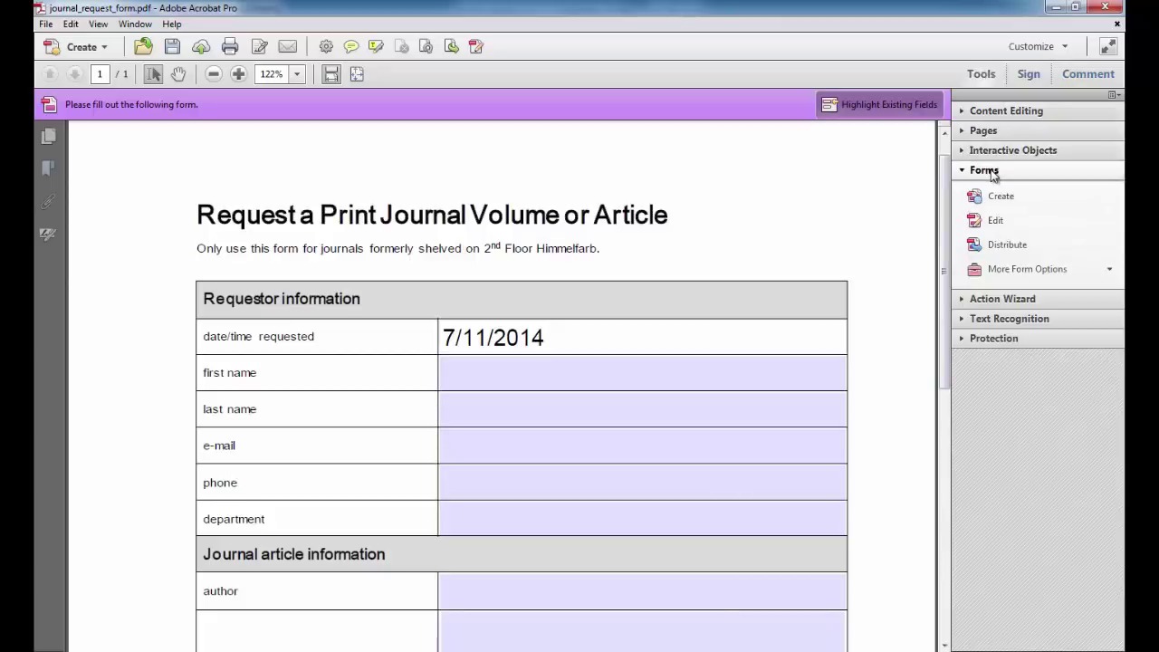
click(994, 222)
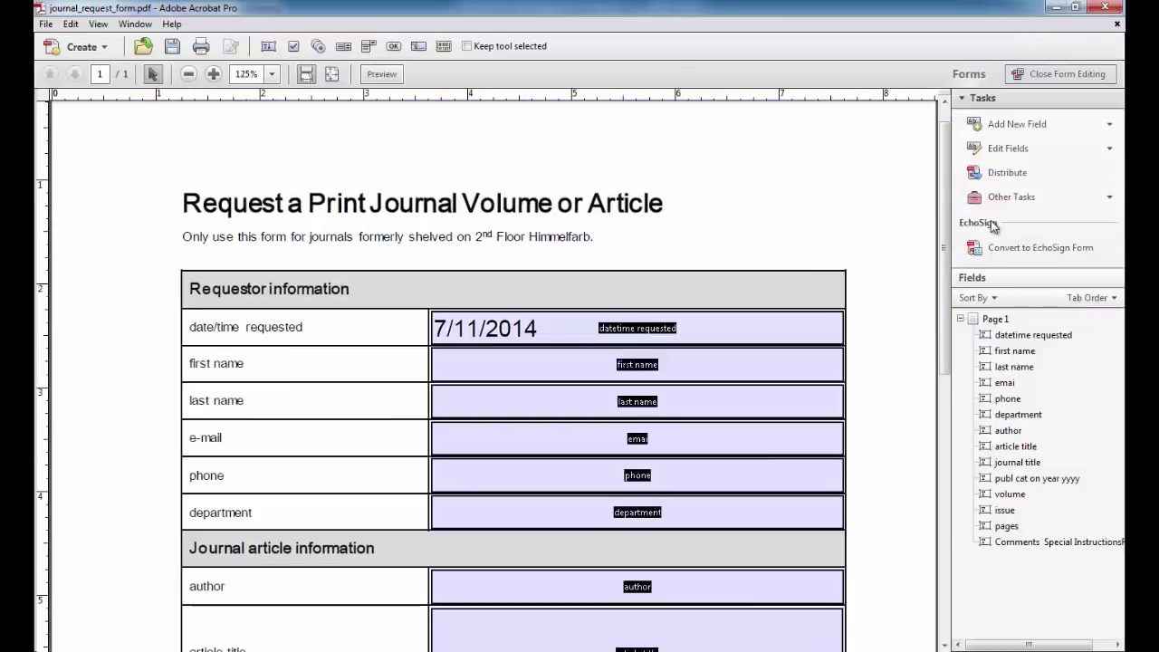
Step: Set the date/time requested field's font size to 8 points in its Appearance properties
right_click(702, 329)
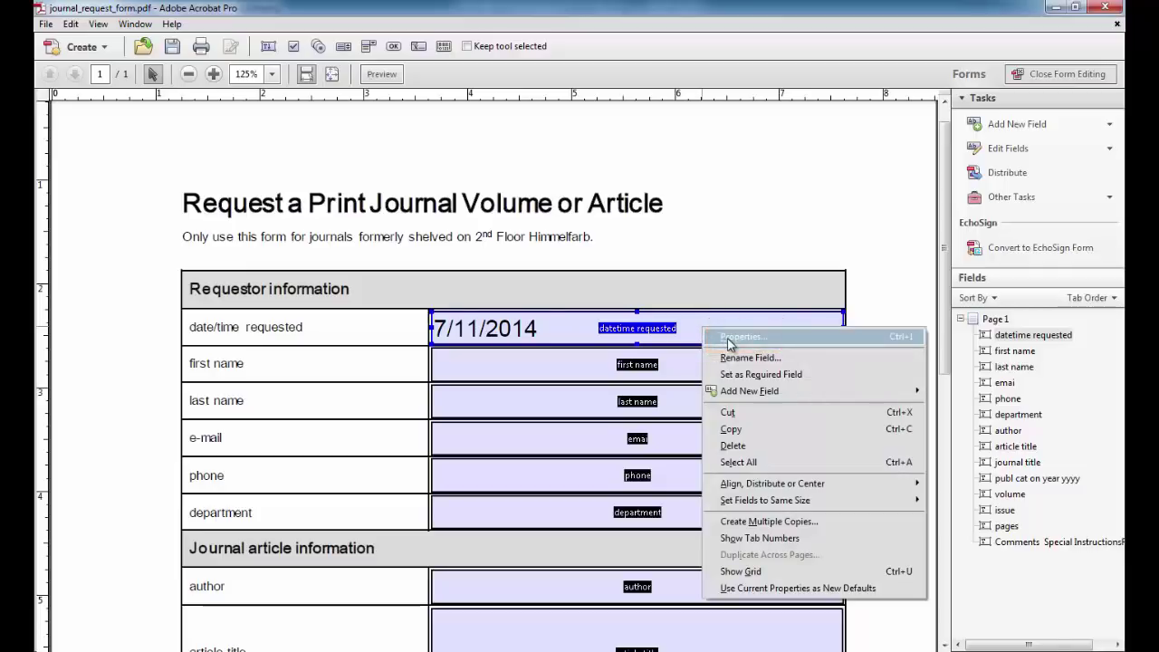
click(728, 338)
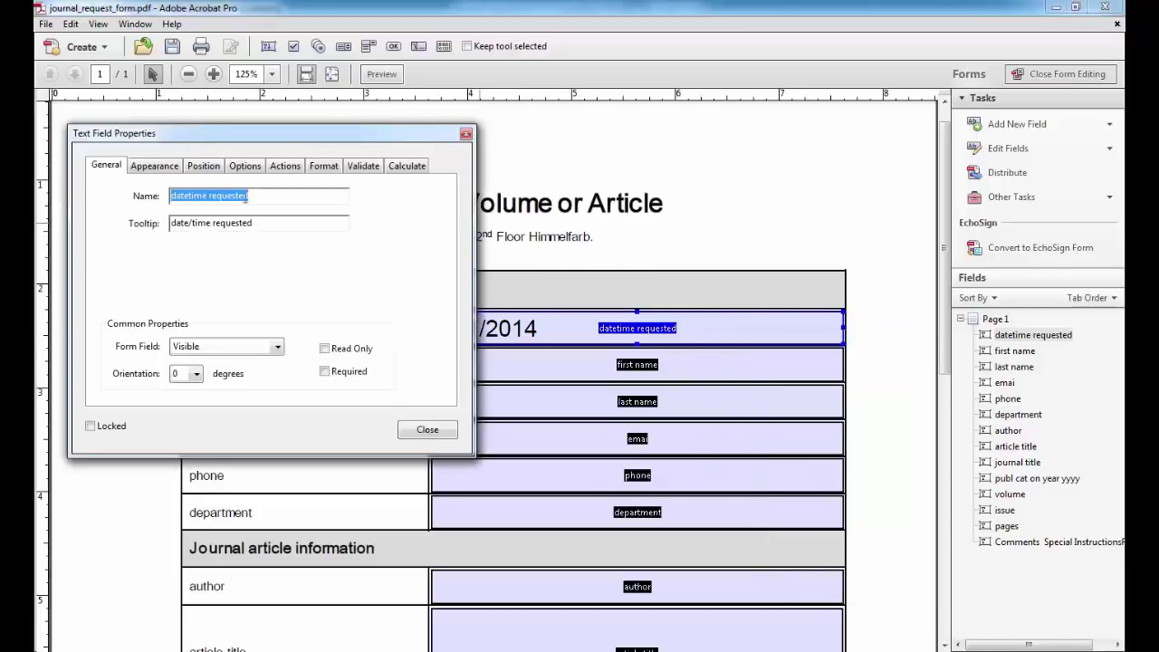
click(154, 167)
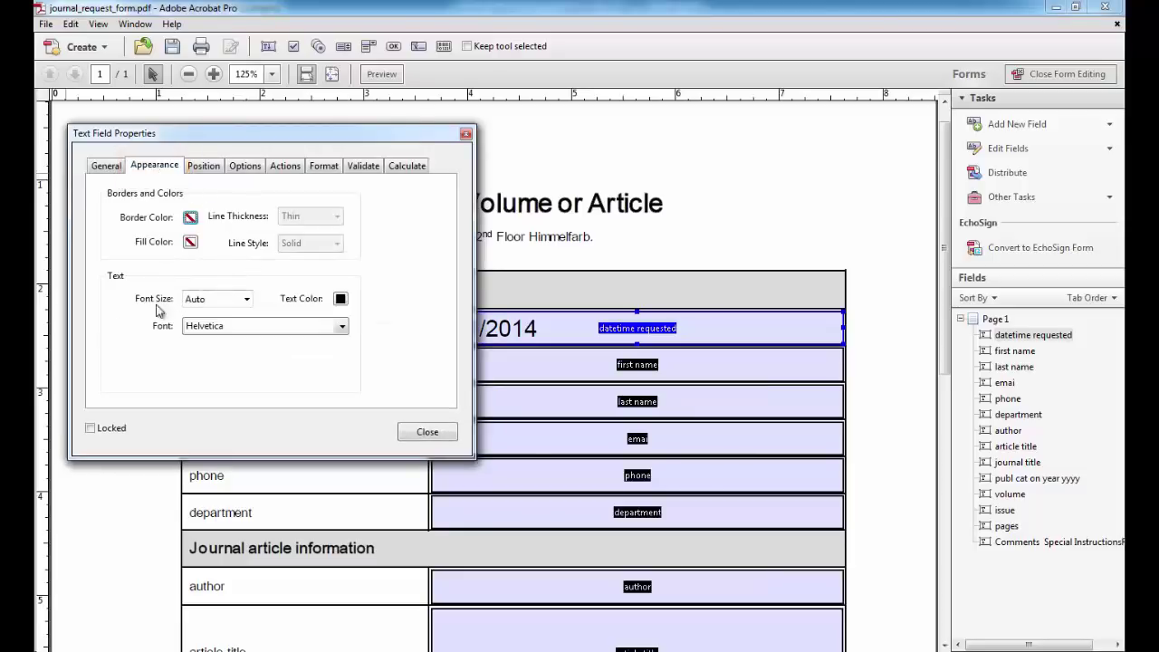
click(247, 302)
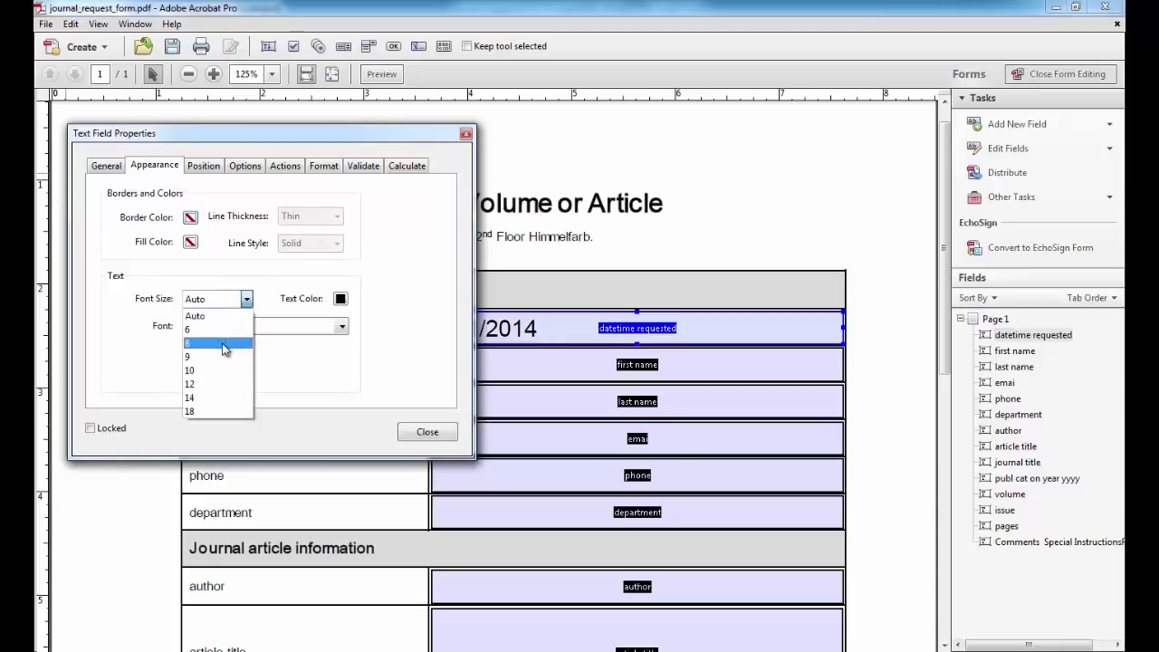
click(223, 349)
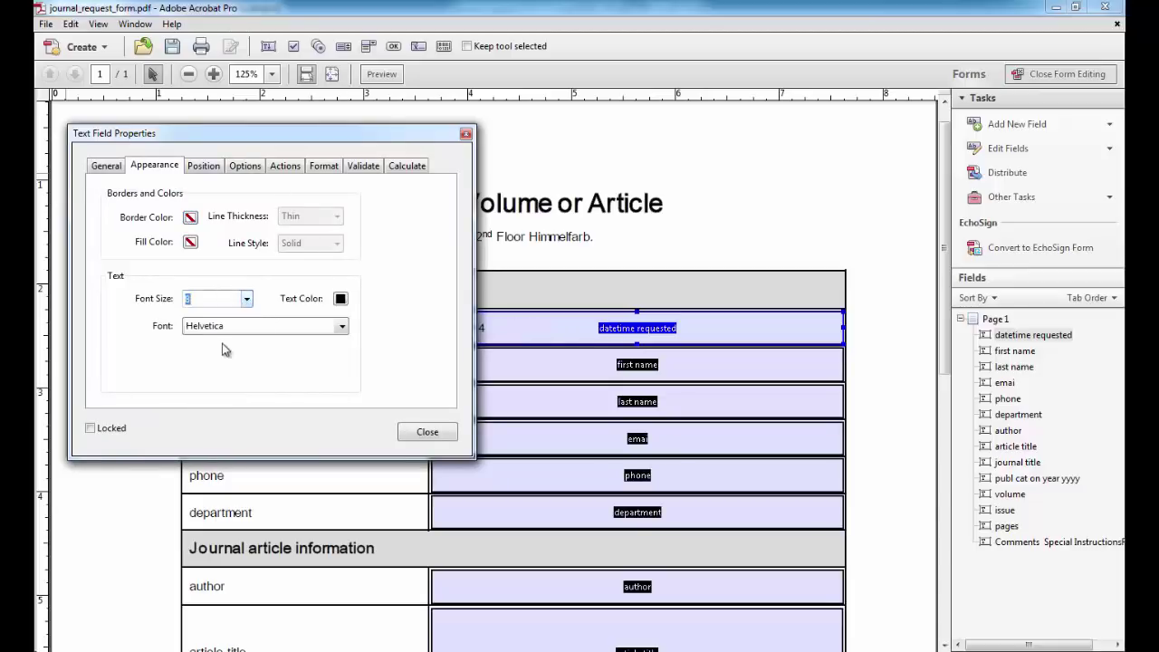
click(426, 433)
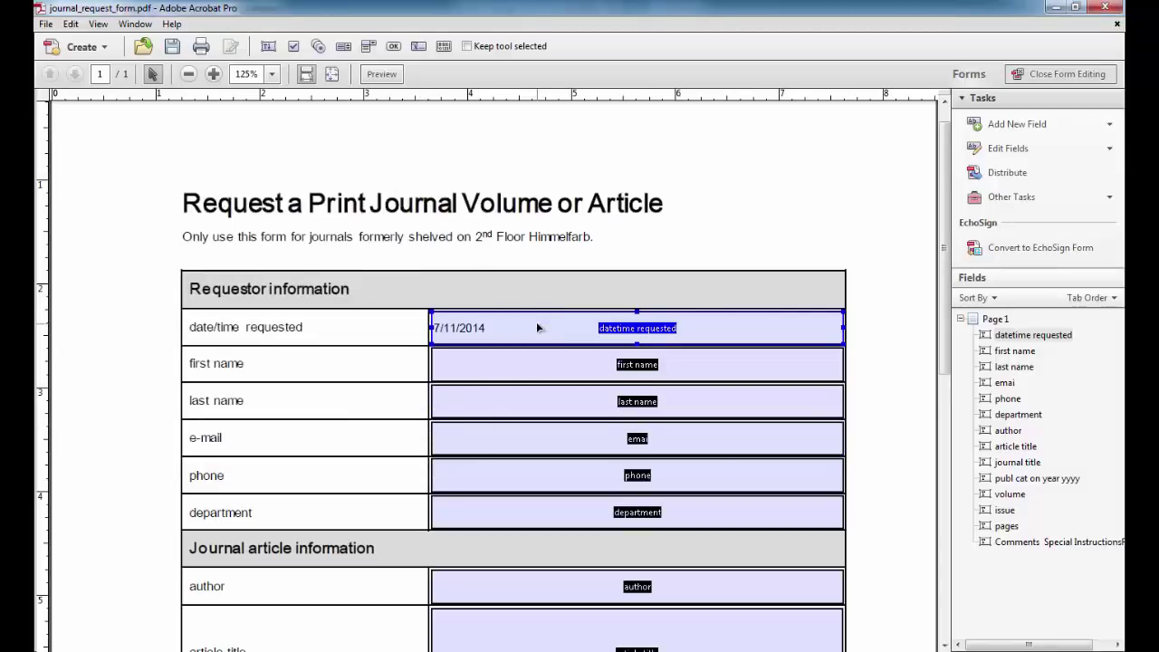
shift+click(498, 364)
right_click(501, 365)
click(542, 376)
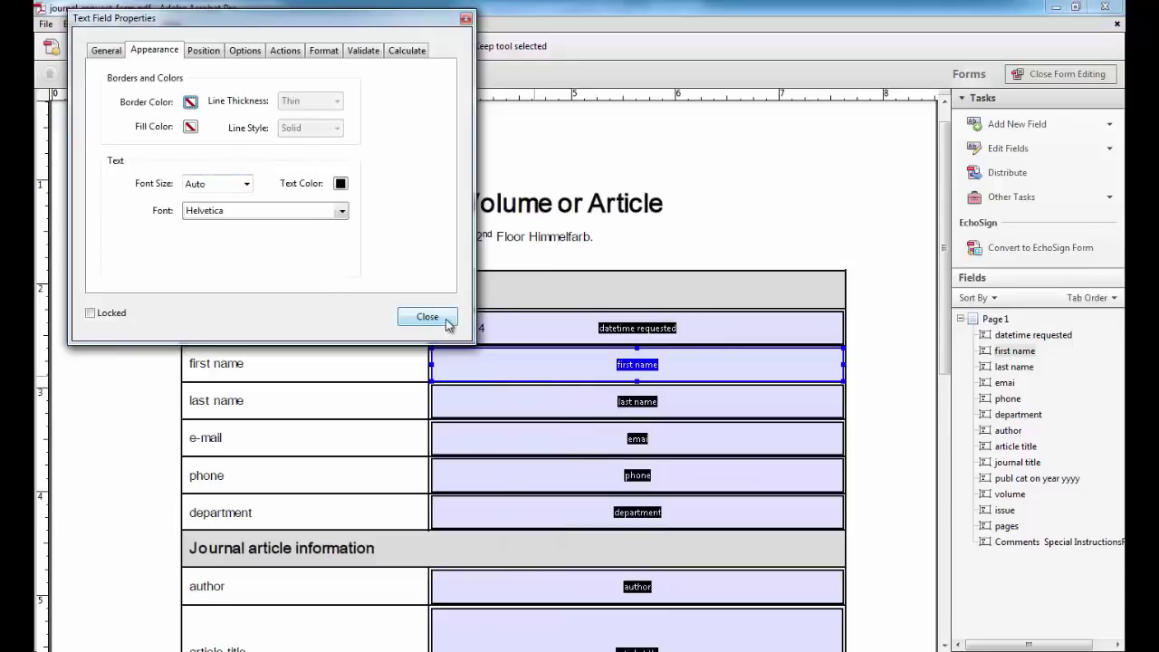
click(447, 323)
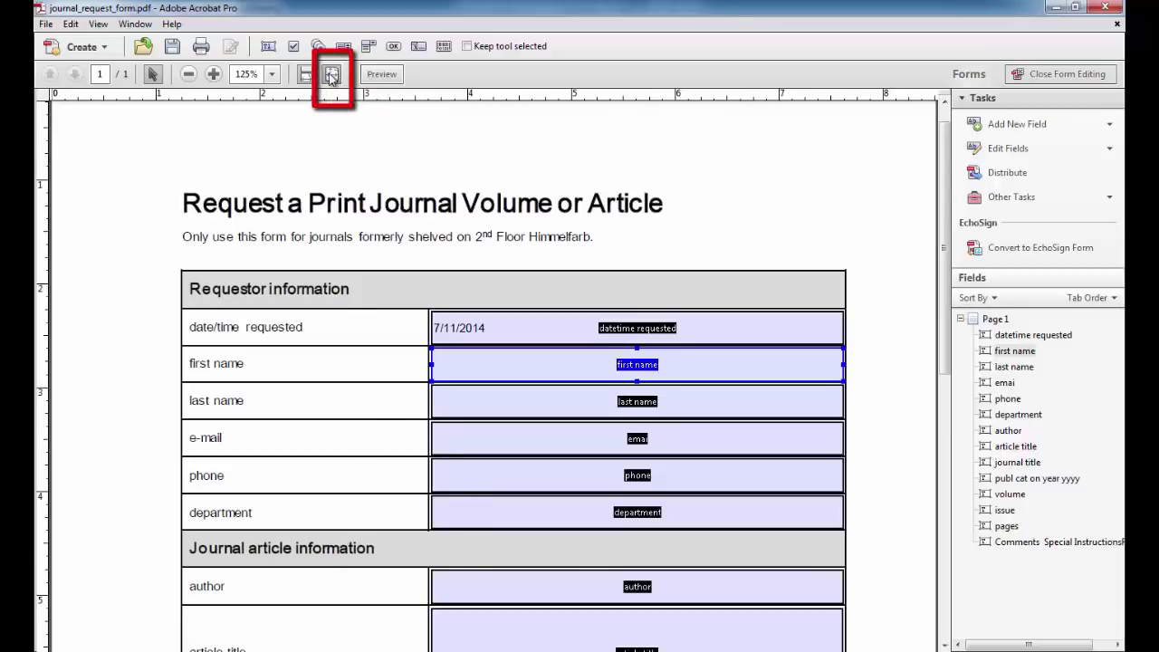
Step: Select all form fields on the fitted page and give them an 8-point font size
click(331, 76)
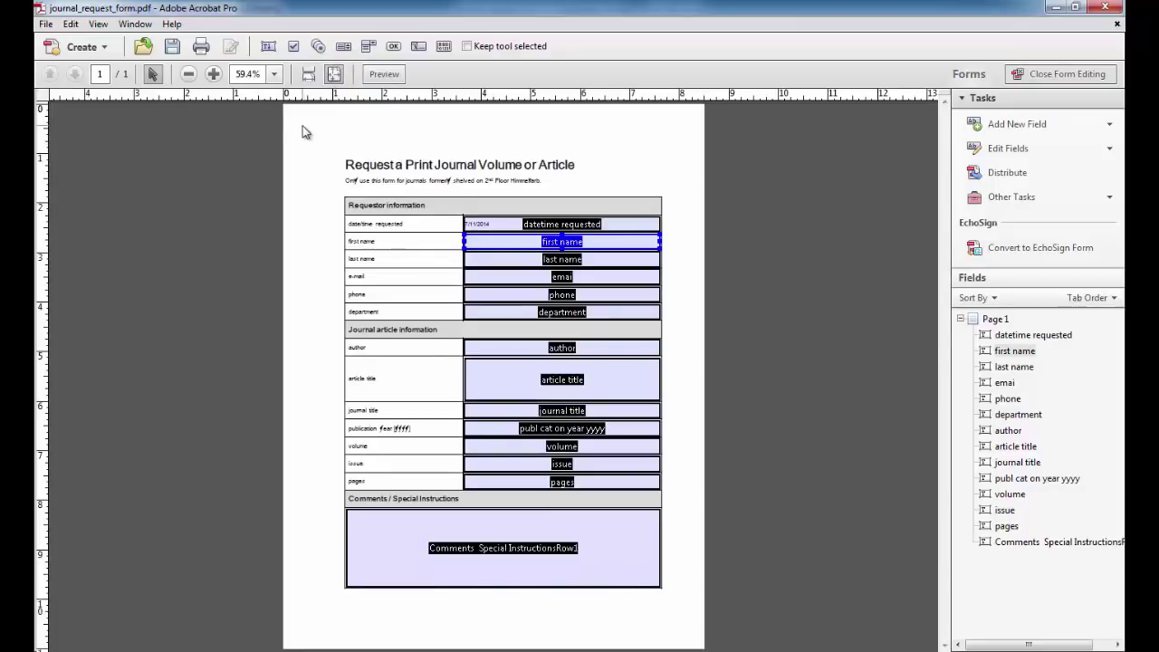
mouse_move(303, 131)
mouse_down()
mouse_move(676, 627)
mouse_move(695, 628)
mouse_up()
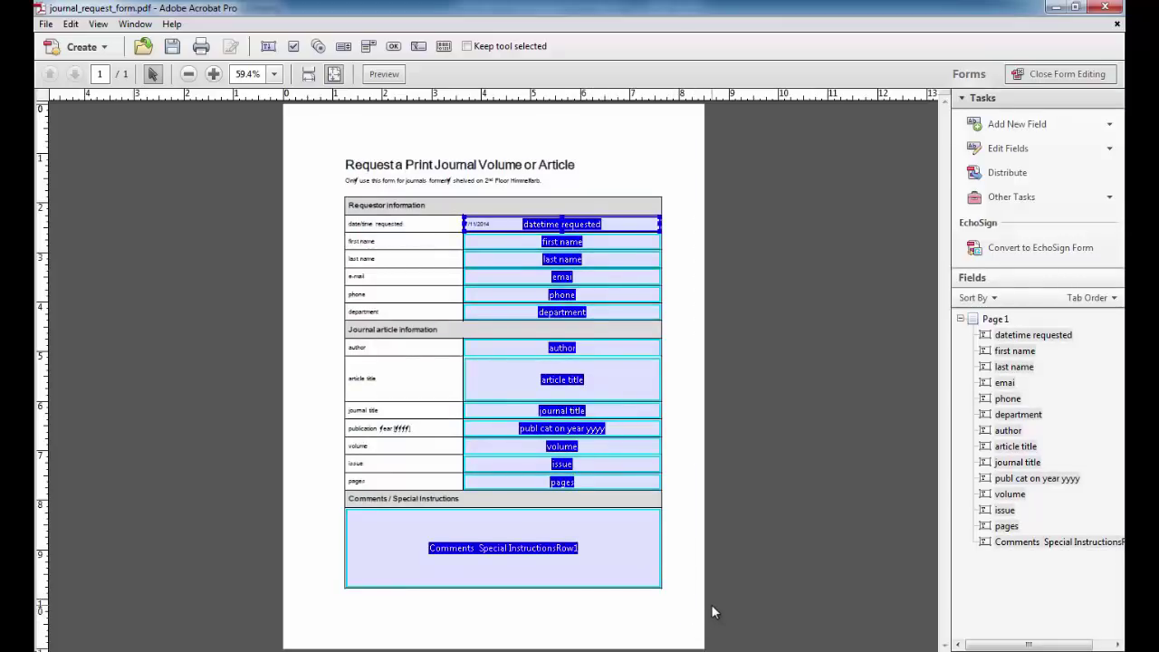
click(552, 242)
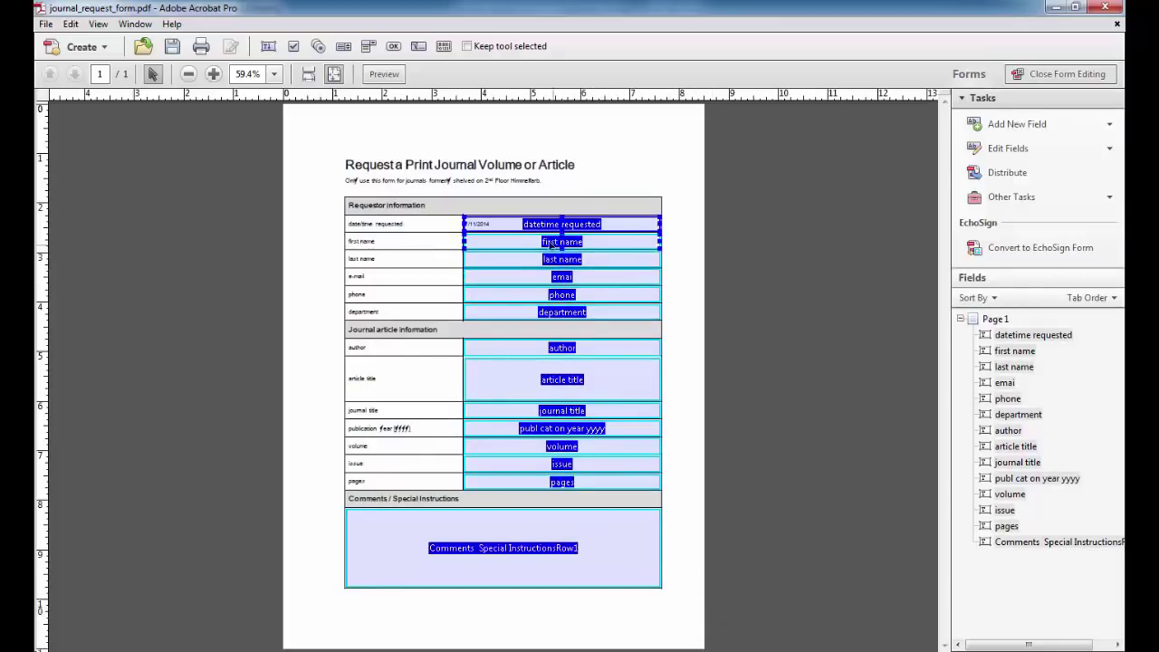
right_click(514, 243)
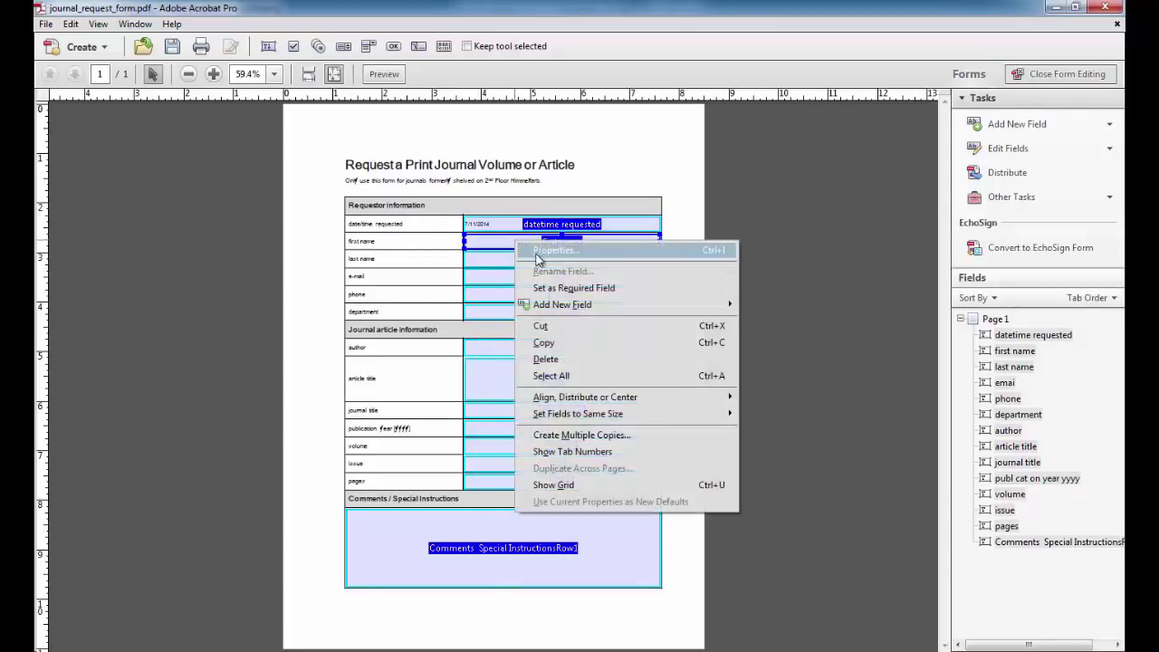
click(548, 251)
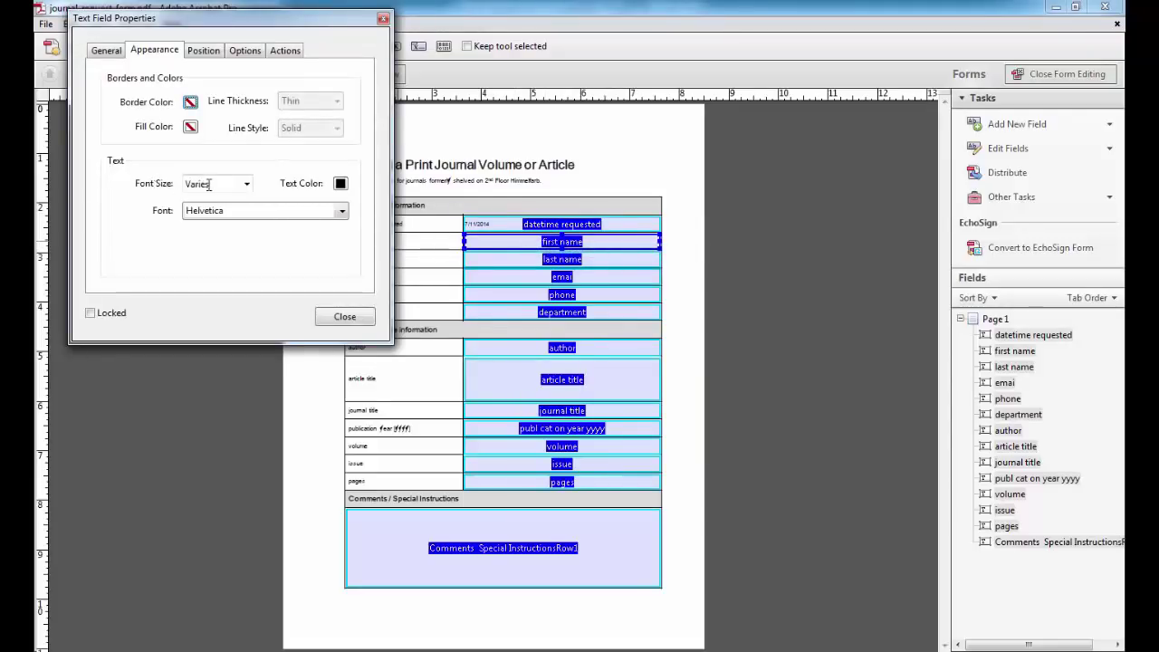
shift+click(517, 229)
ctrl+click(516, 226)
click(246, 184)
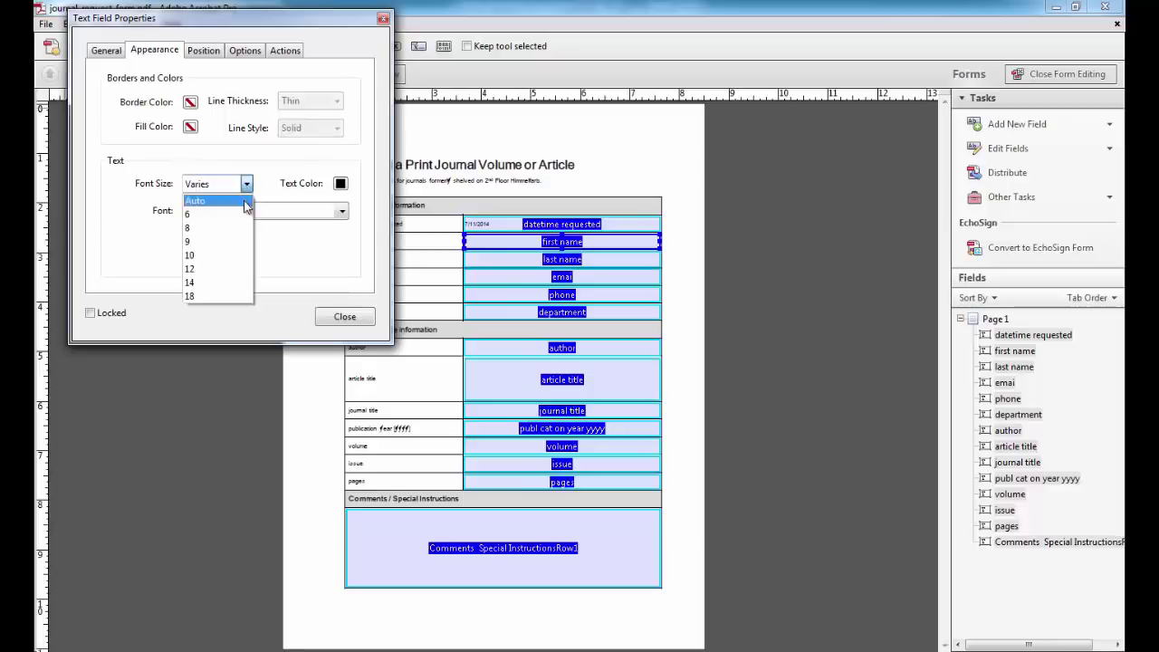
click(240, 226)
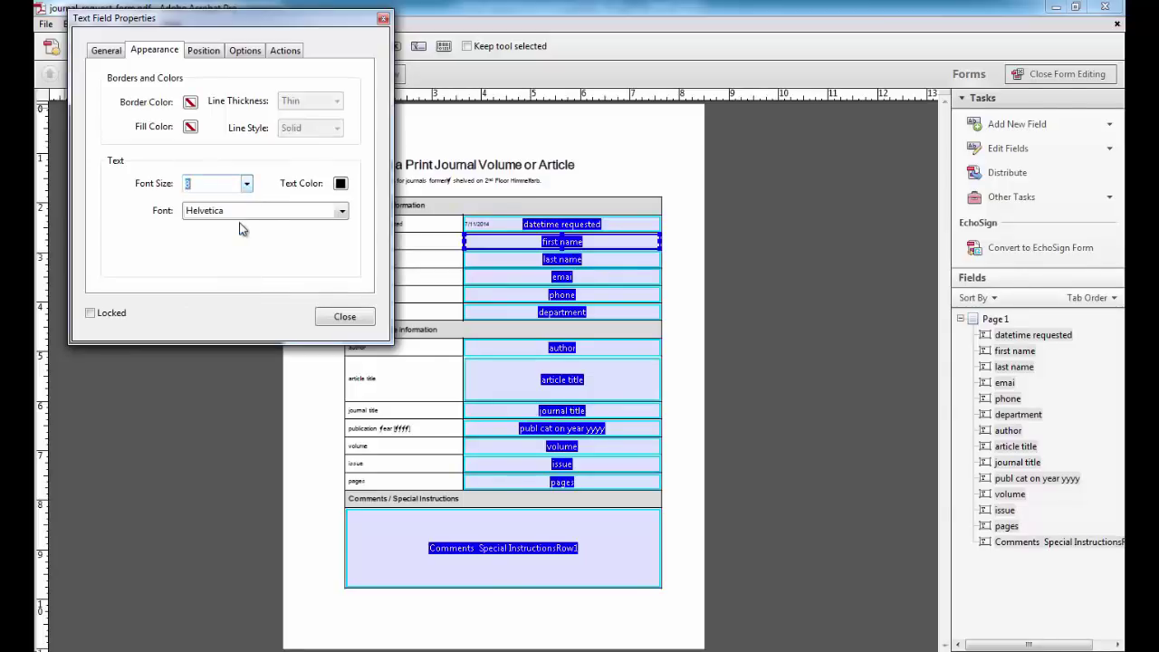
click(347, 317)
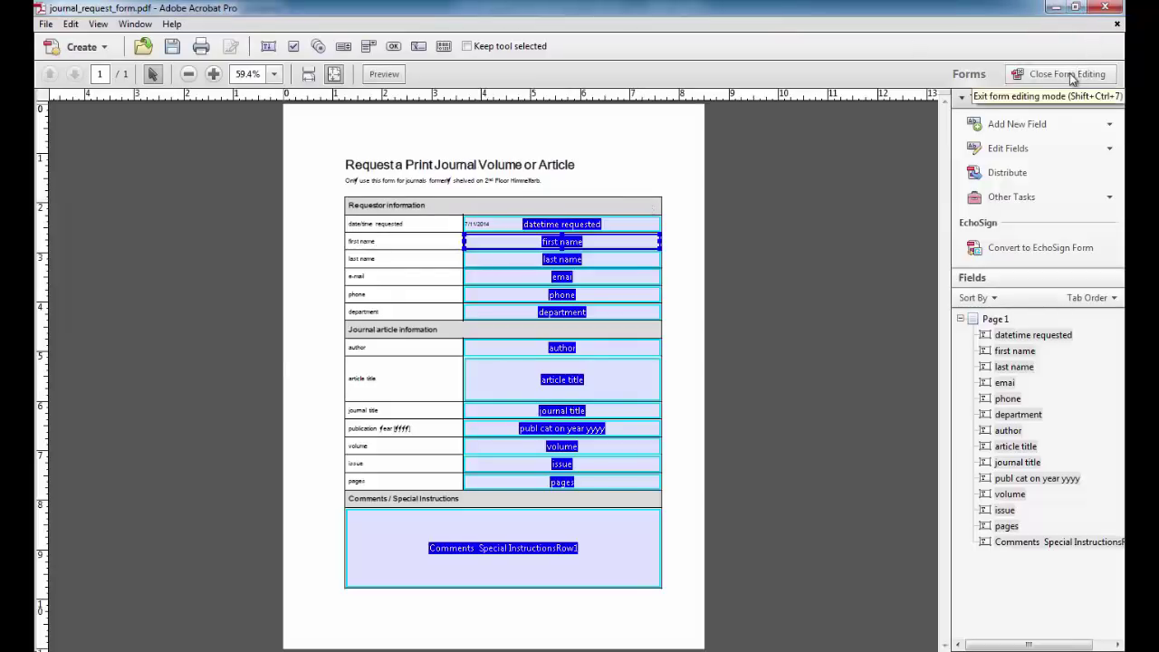
Step: Exit form editing, enter a test name in First Name, then clear the whole form
click(1066, 74)
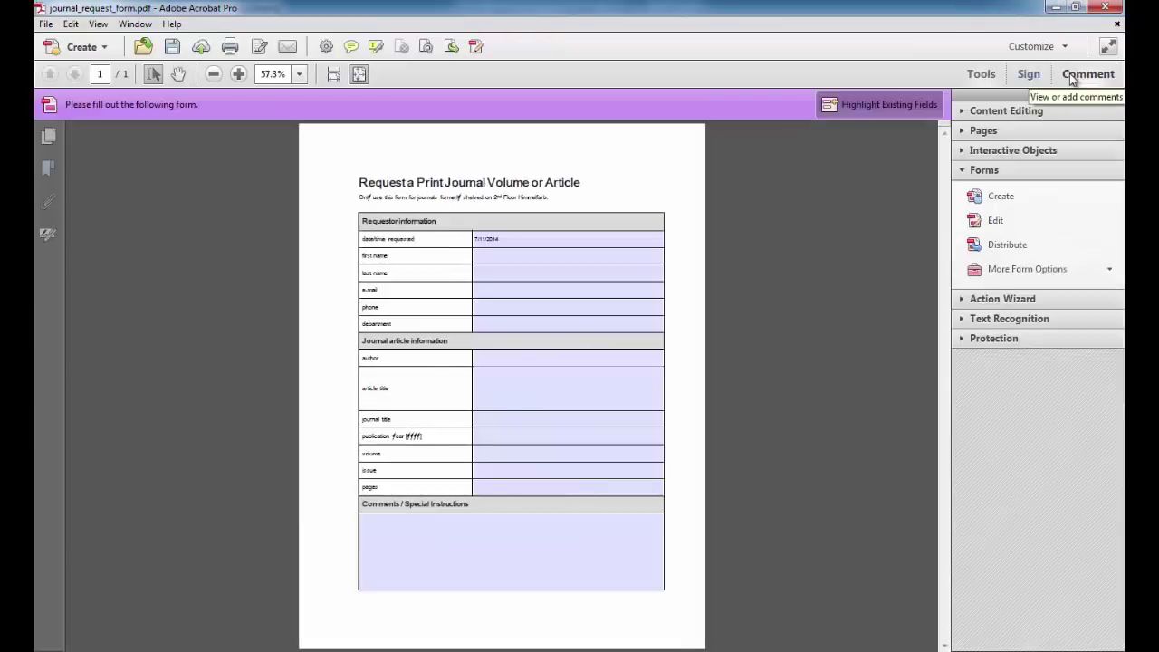
click(334, 77)
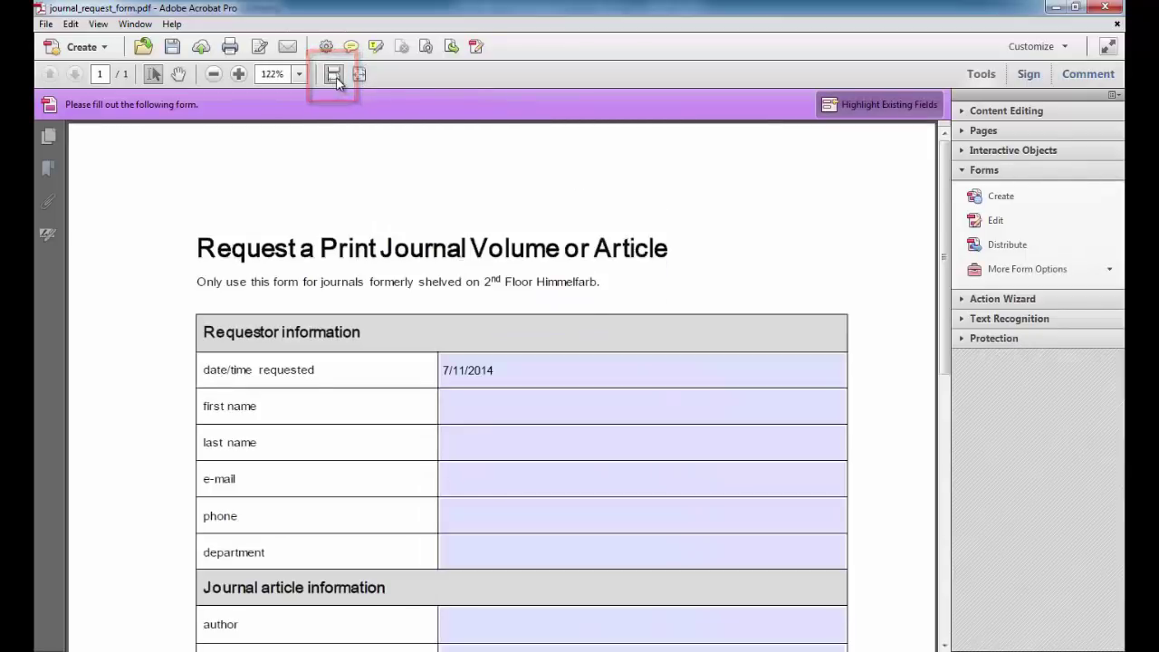
click(579, 391)
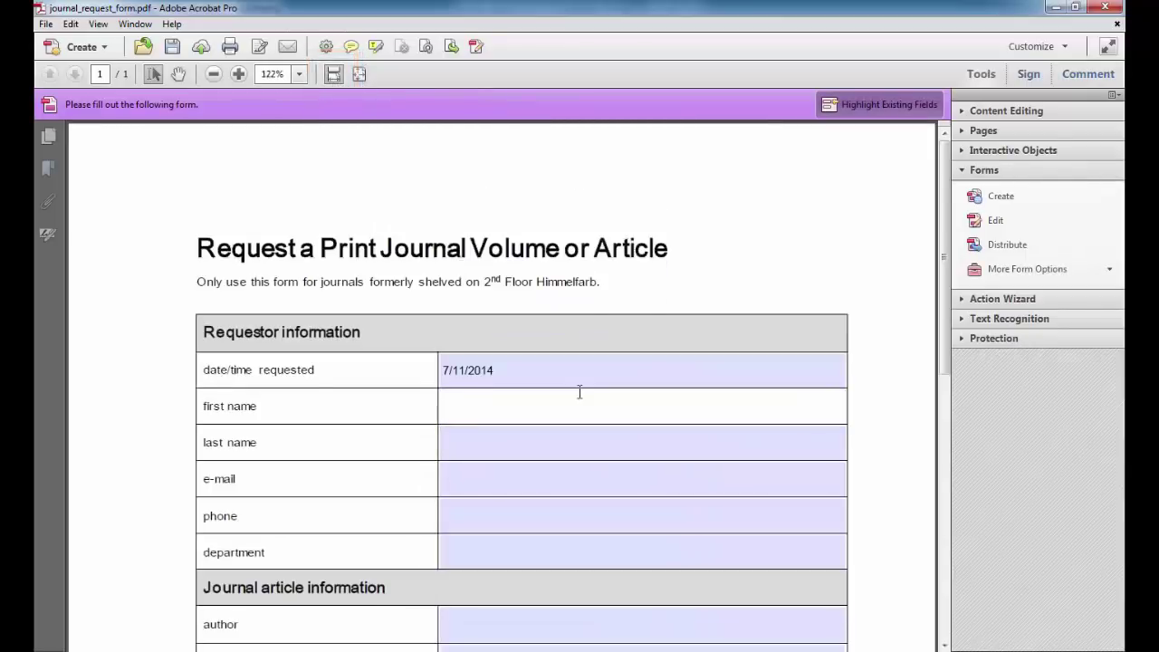
text(John Doe)
scroll(953, 413, down, 2)
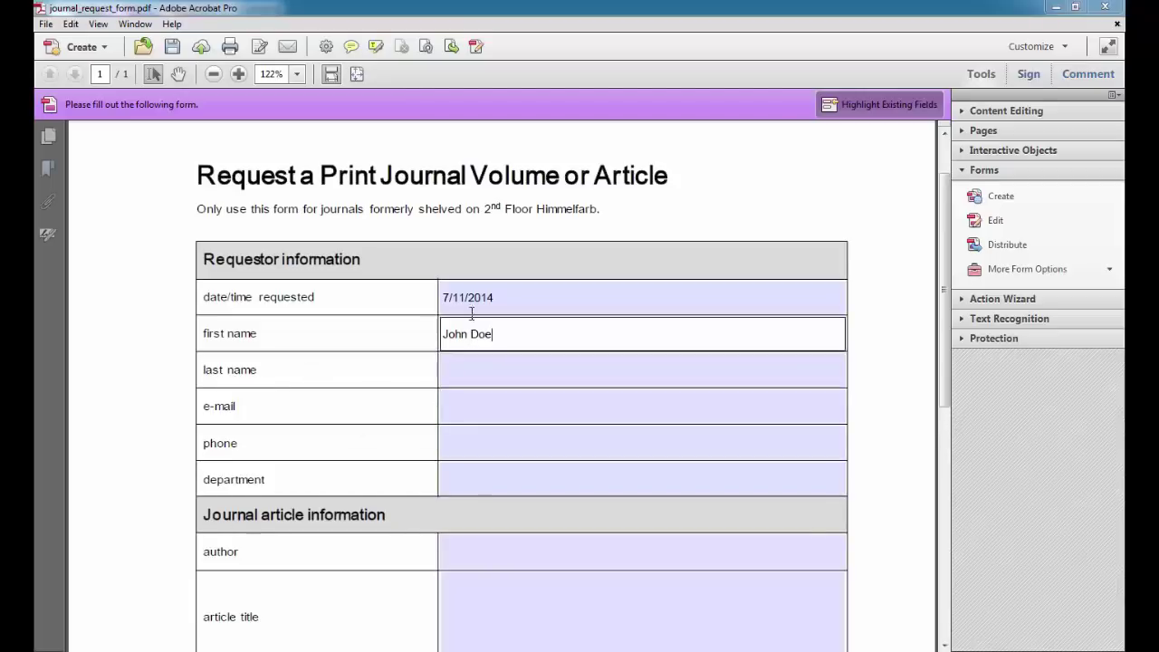
click(1042, 272)
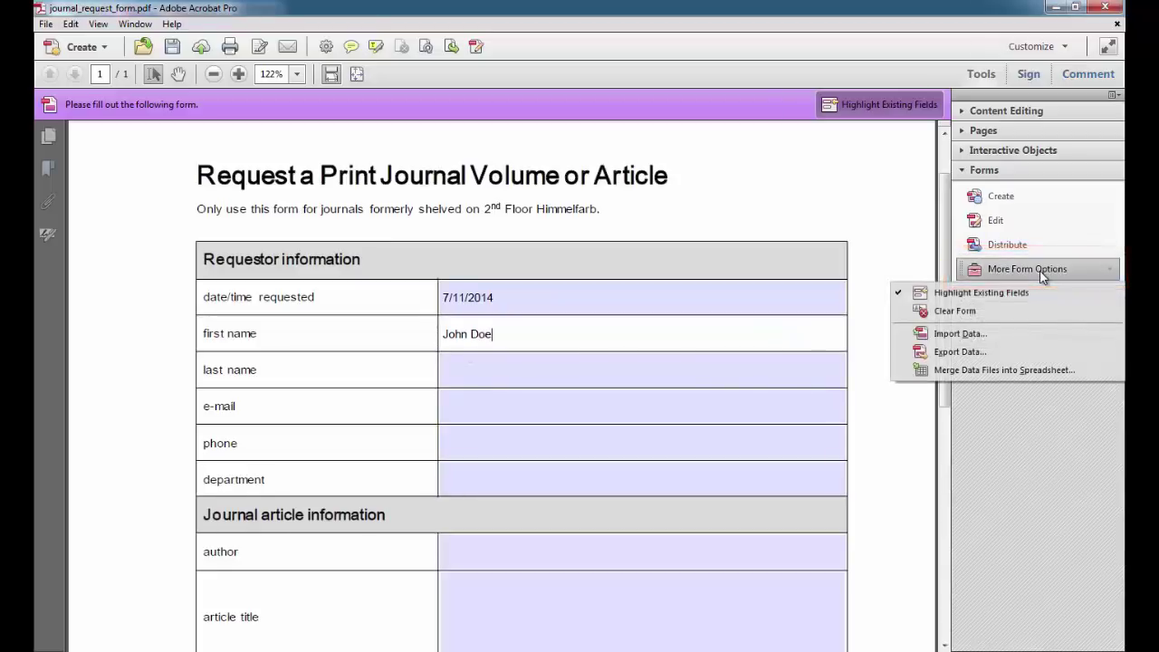
click(944, 313)
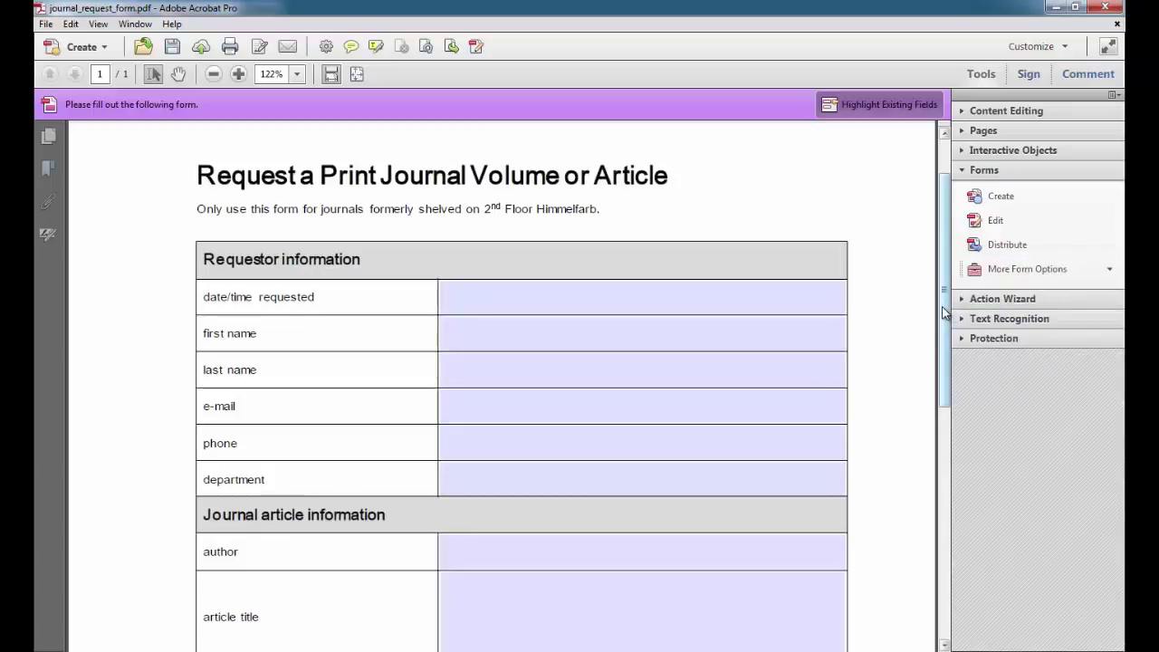
Step: Save the journal request form and close it
click(45, 24)
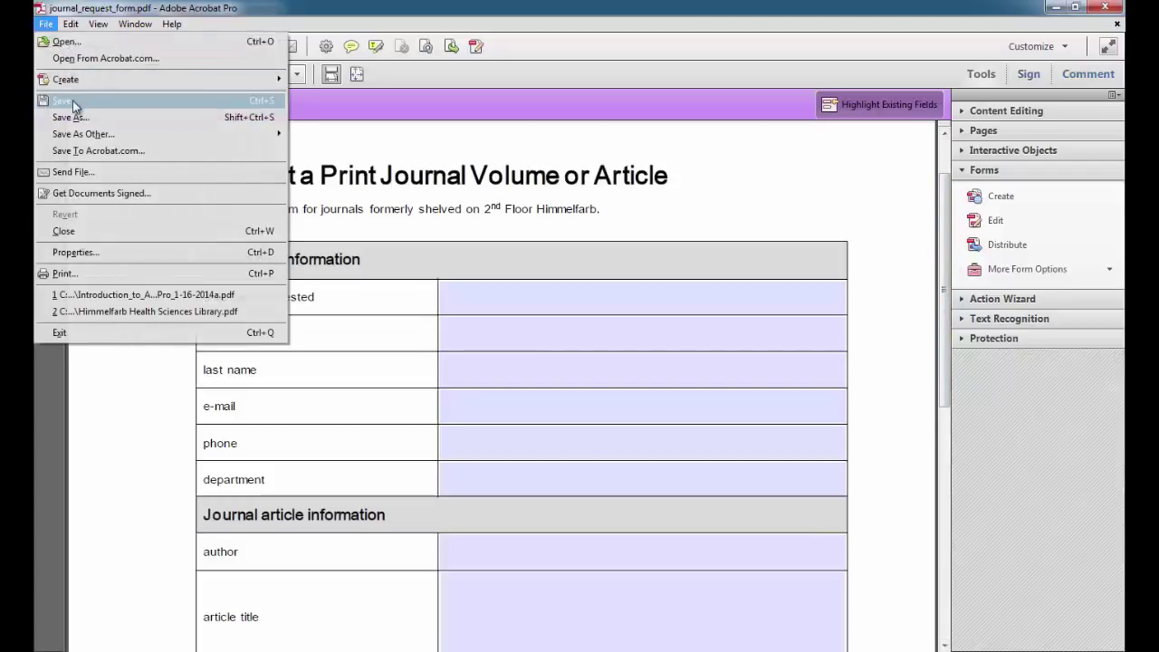
click(72, 102)
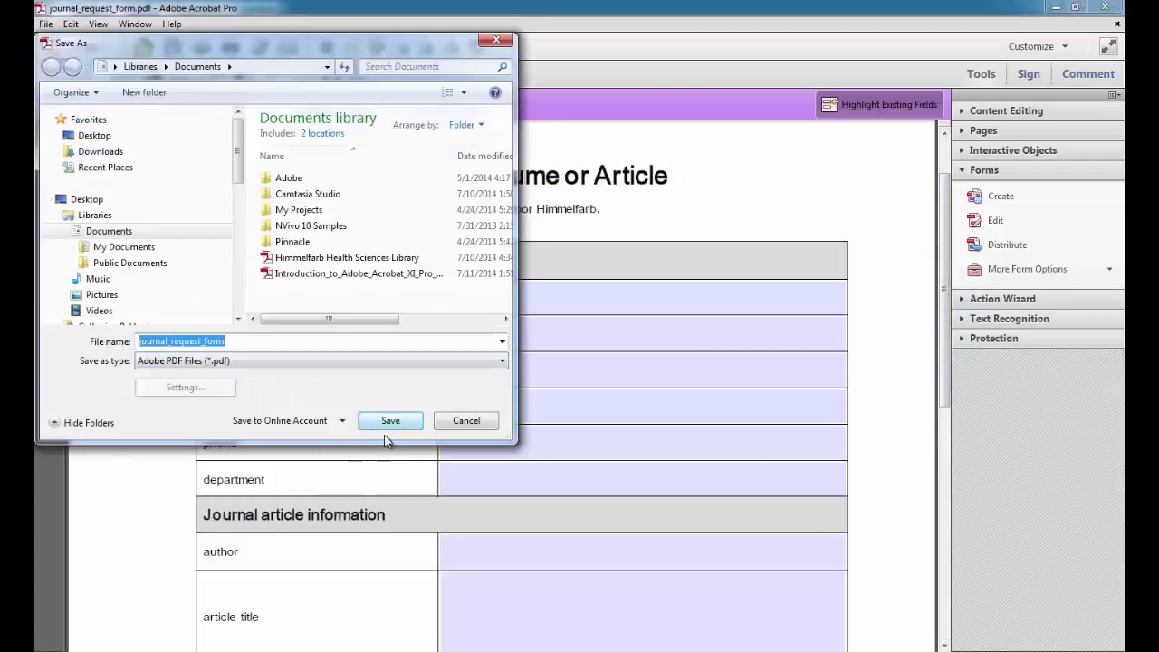
click(390, 422)
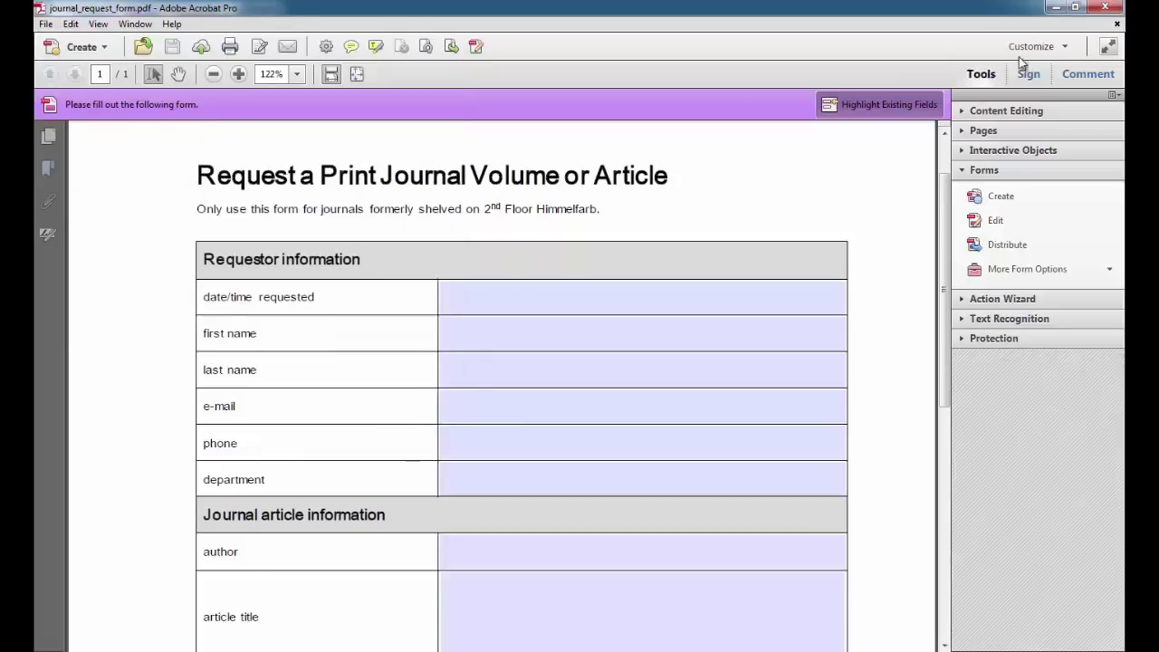
click(1118, 24)
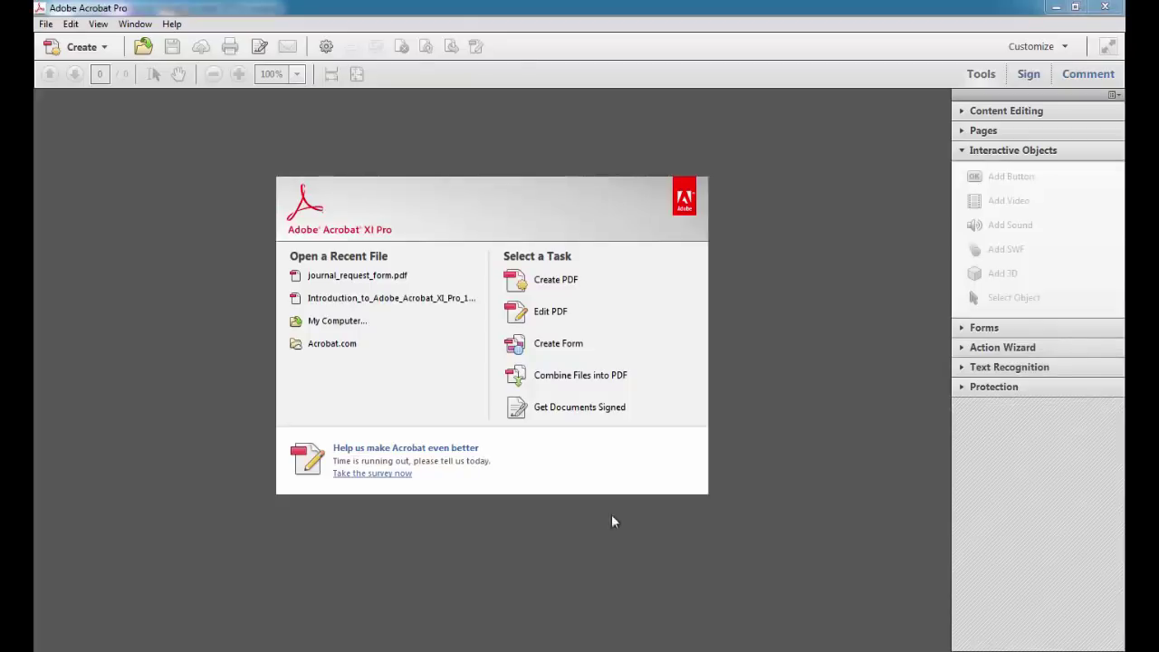
Step: Create a new form from the existing employment_history_log_form document
click(559, 345)
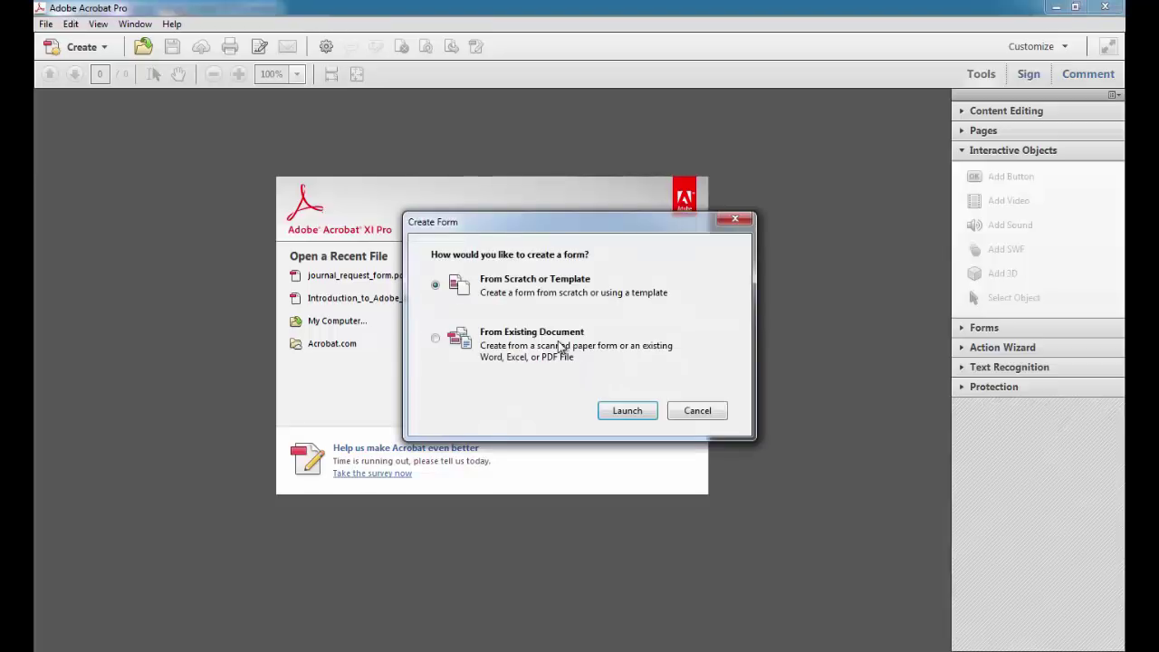
click(435, 339)
click(636, 411)
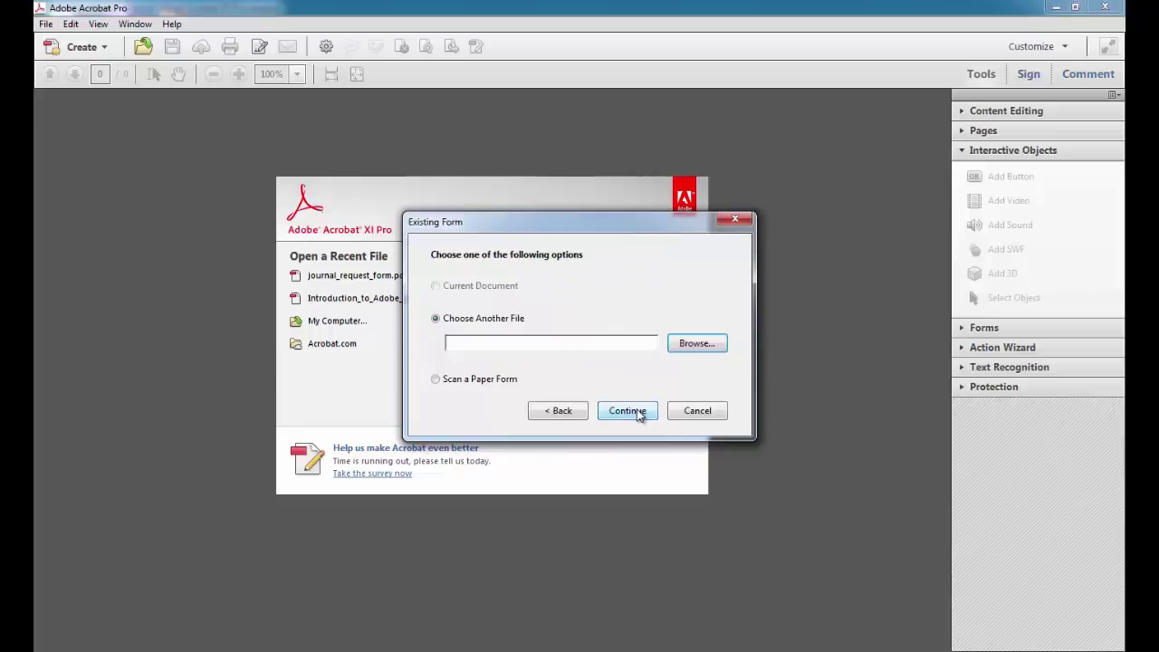
click(695, 343)
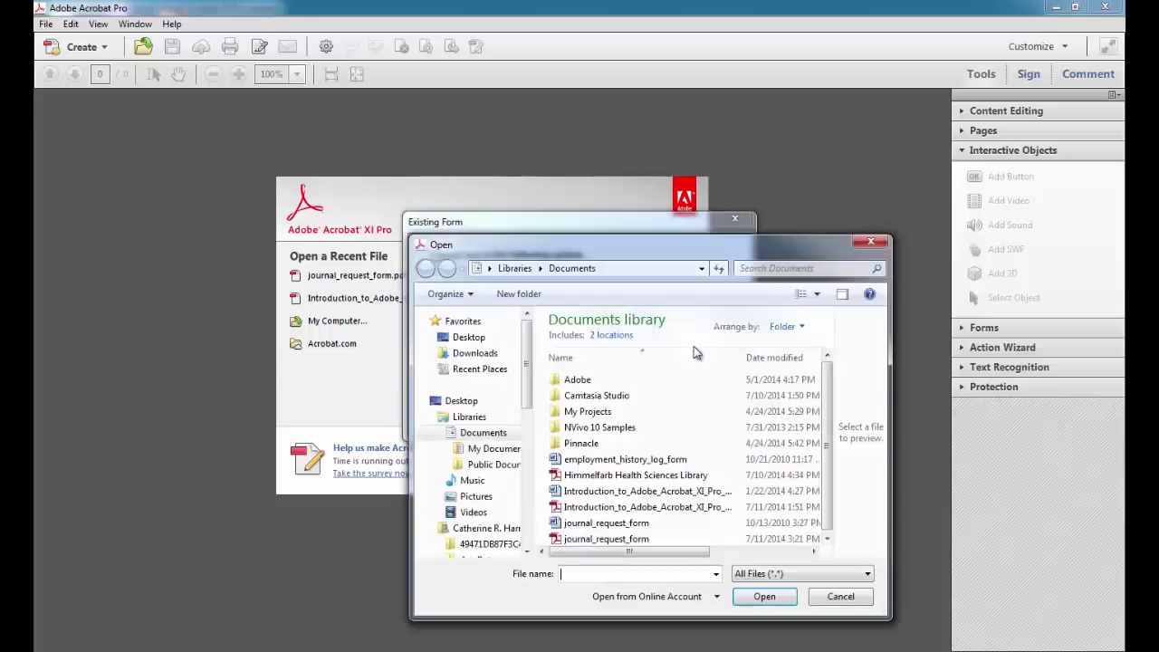
double_click(647, 460)
click(639, 413)
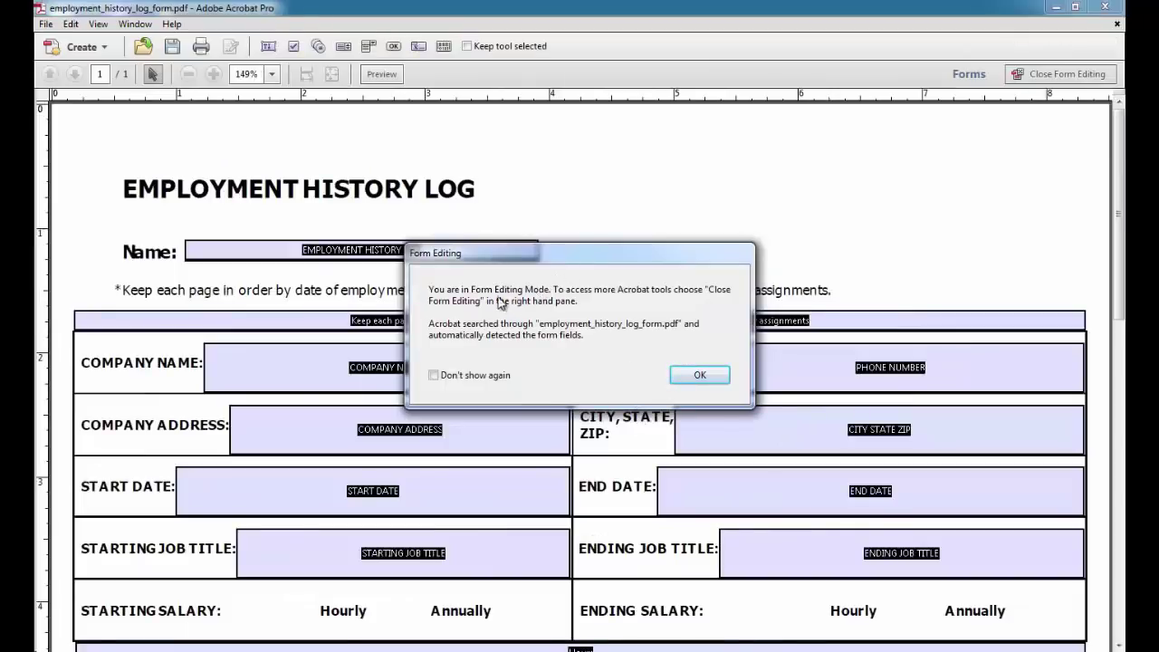
Step: Dismiss the Form Editing notice with OK to show the detected fields list
click(714, 376)
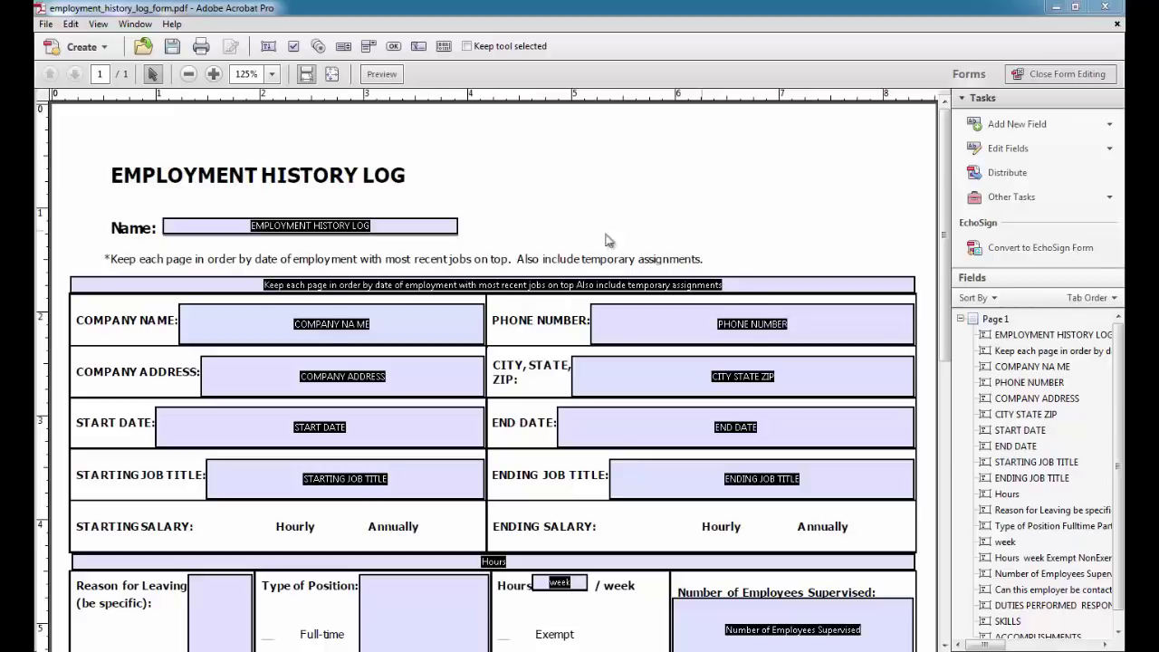
Step: Delete the text field covering the 'Keep each page…' instruction line
click(143, 289)
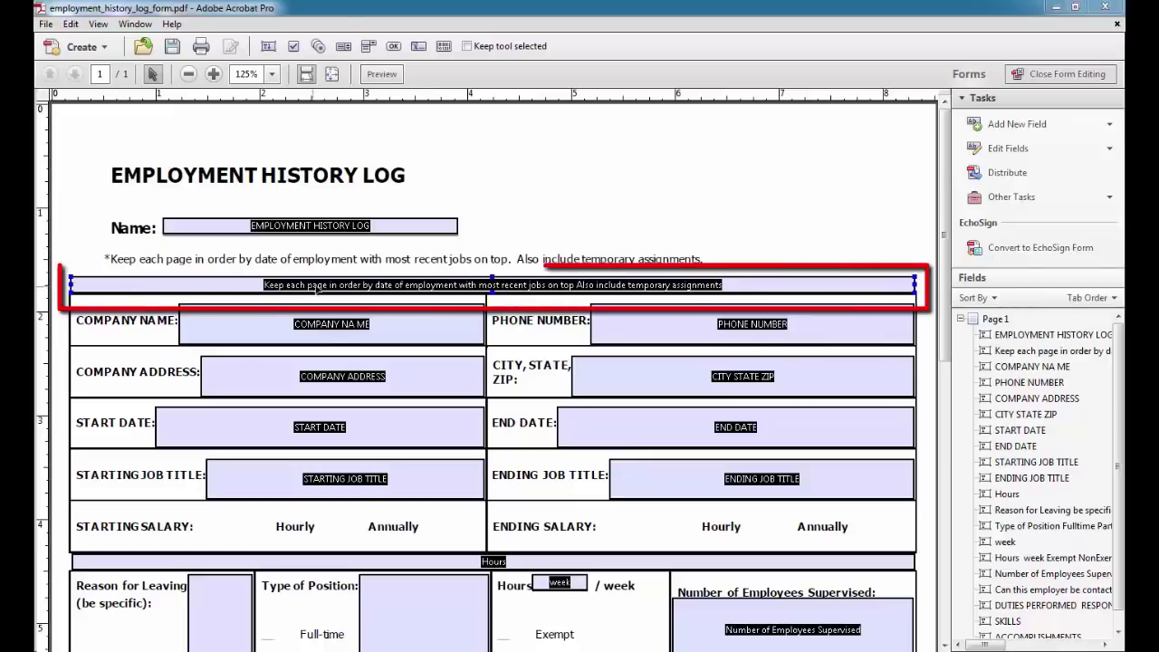
click(636, 273)
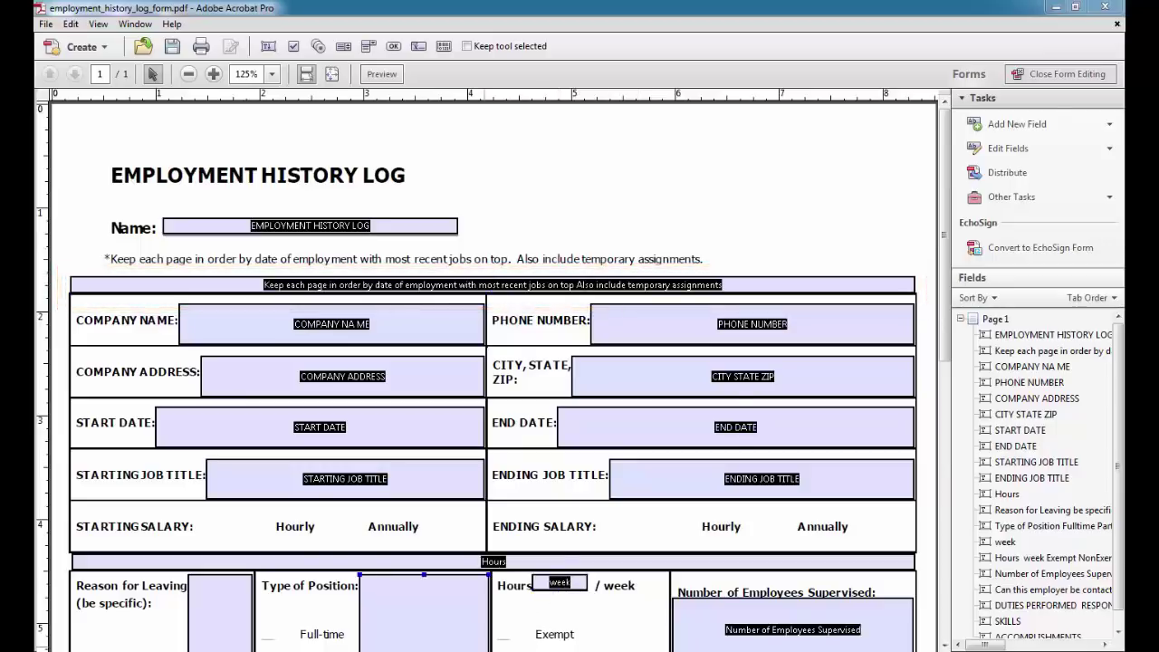
click(335, 584)
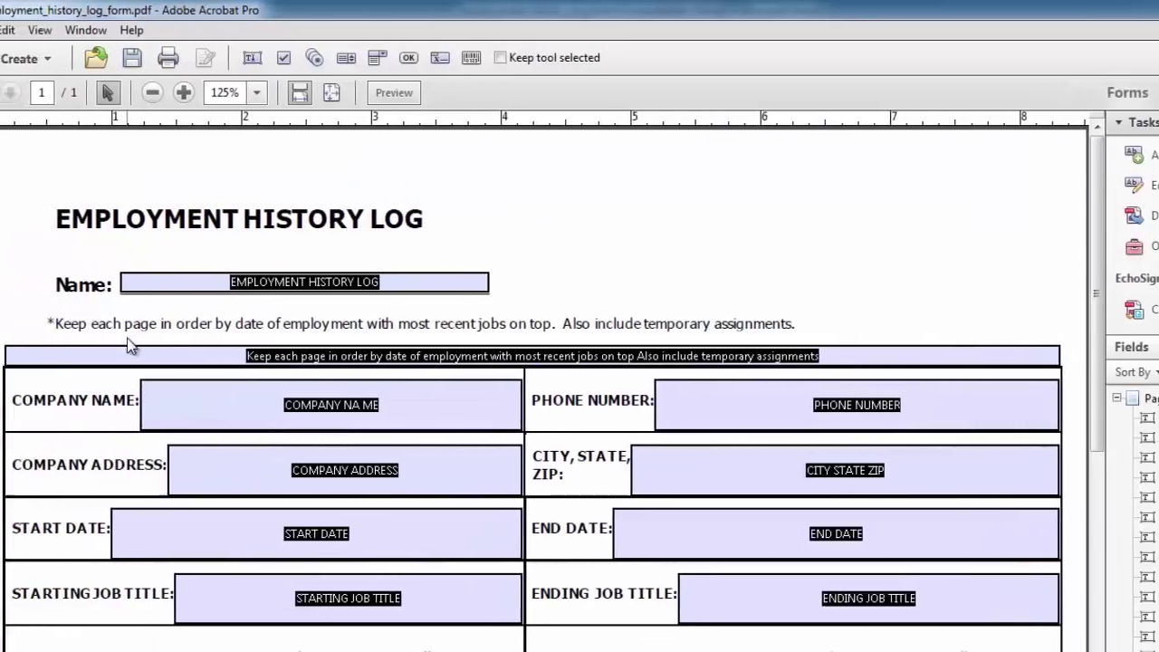
click(167, 356)
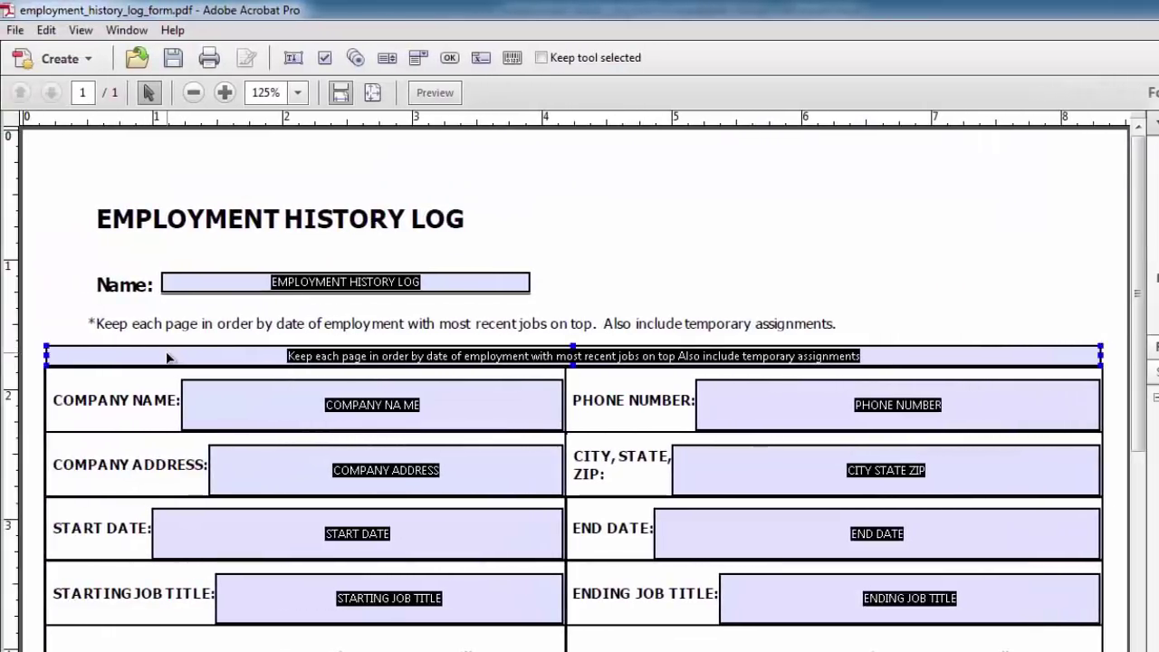
click(168, 356)
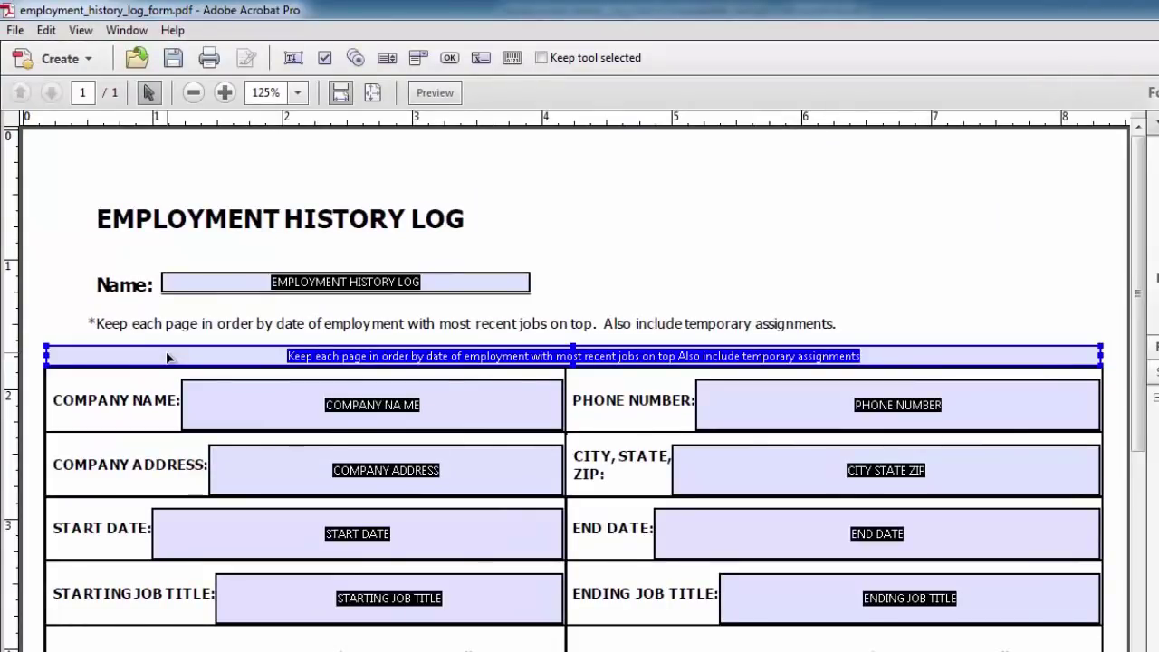
key(Delete)
Step: Delete the stray full-width Hours field stretched across the table
scroll(168, 360, down, 3)
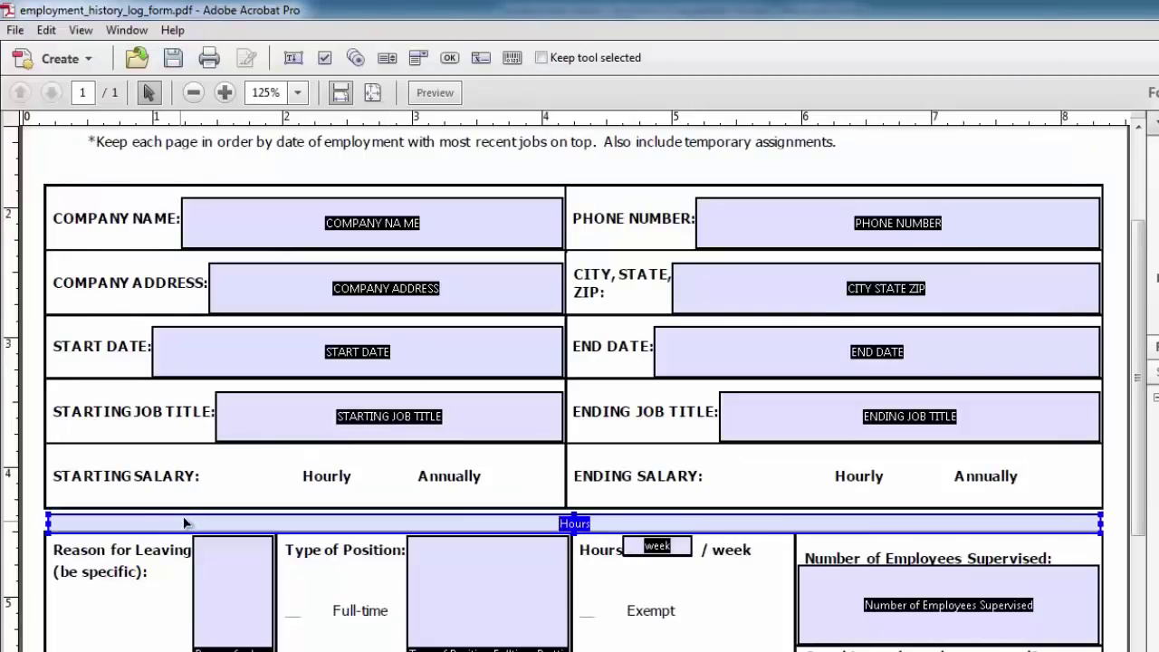
key(Delete)
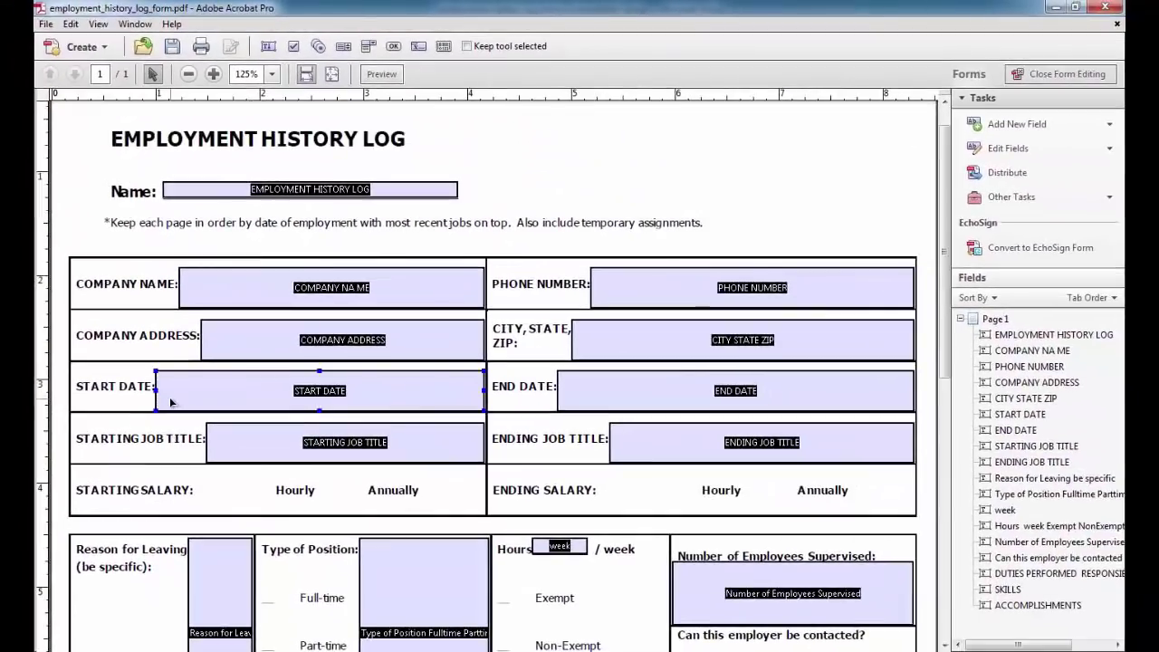
scroll(396, 399, down, 5)
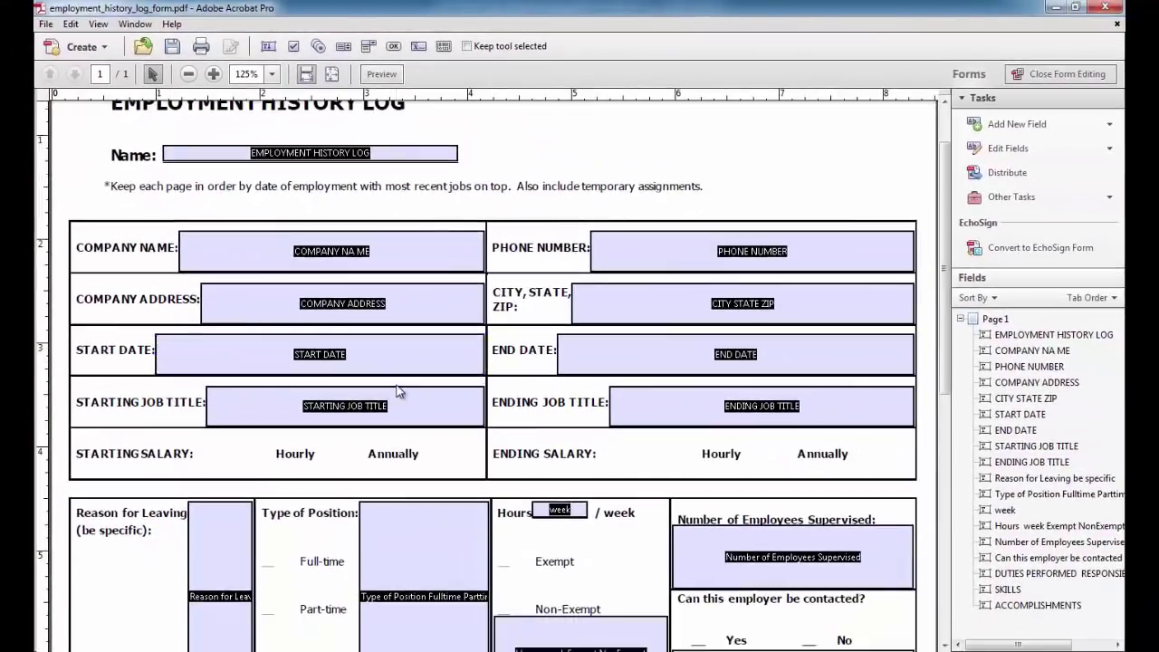
Step: Drag the Reason for Leaving field's top below its label and its left edge to the box edge
click(396, 388)
scroll(395, 388, down, 3)
click(243, 319)
click(156, 321)
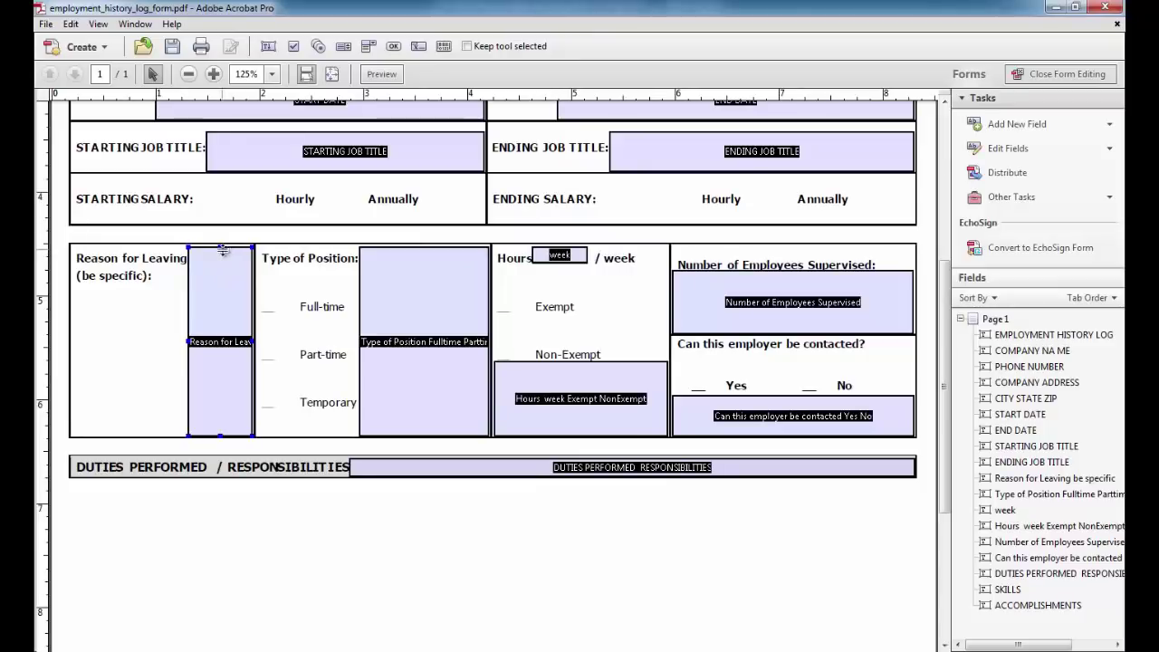
click(342, 613)
click(335, 579)
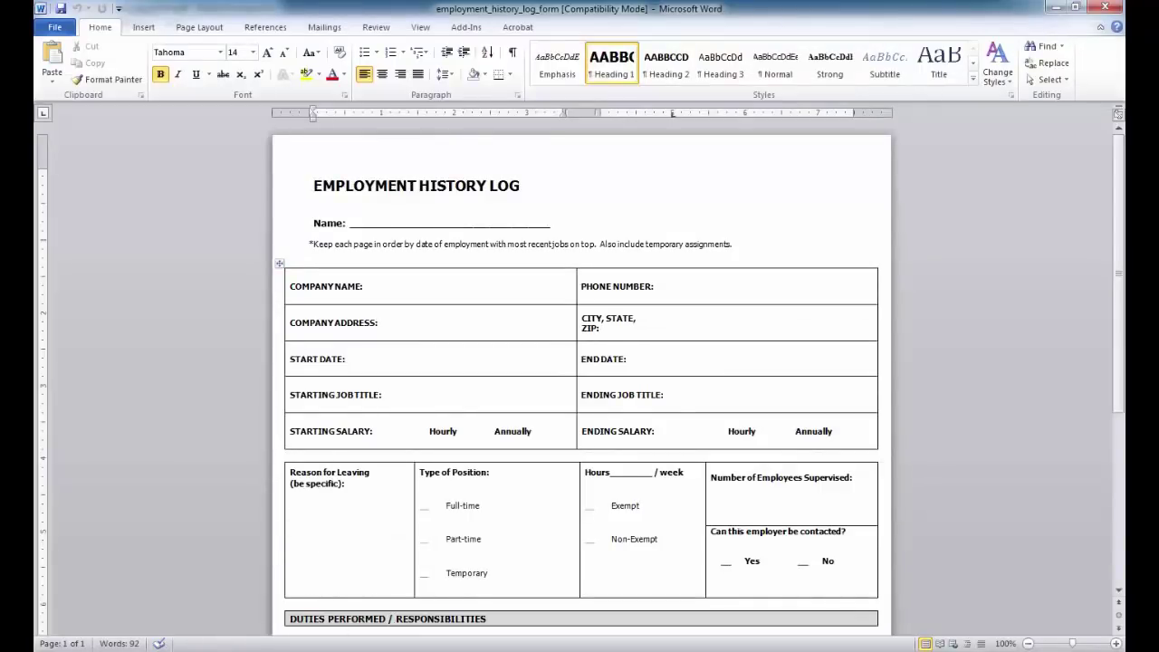
key(alt+Tab)
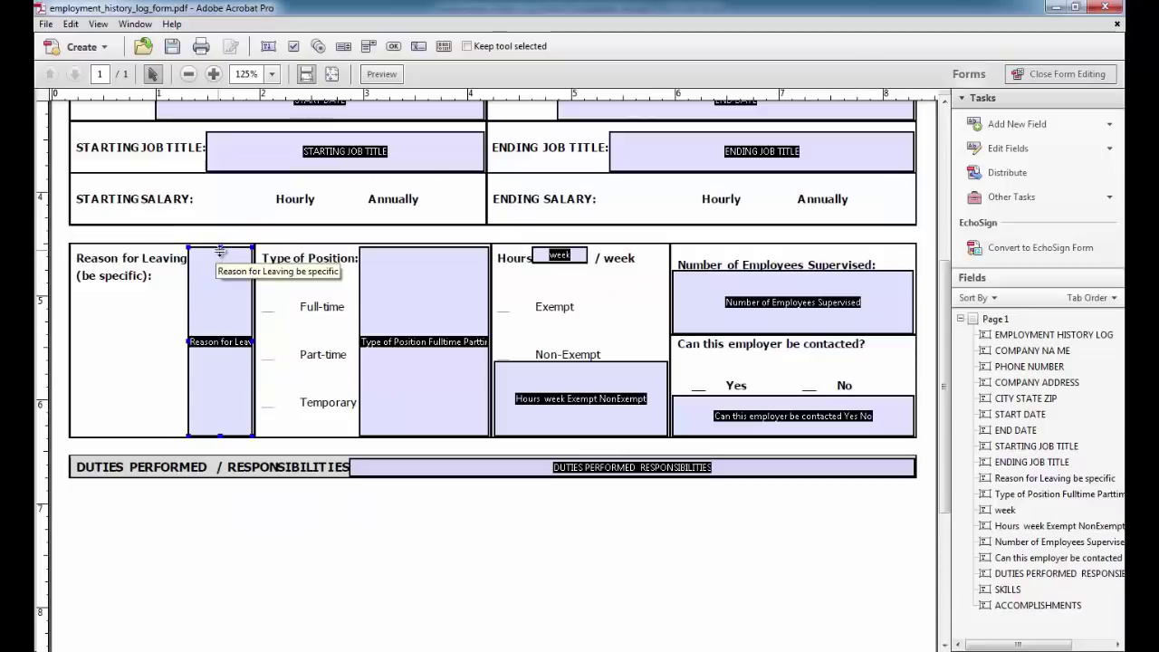
drag(219, 250, 210, 293)
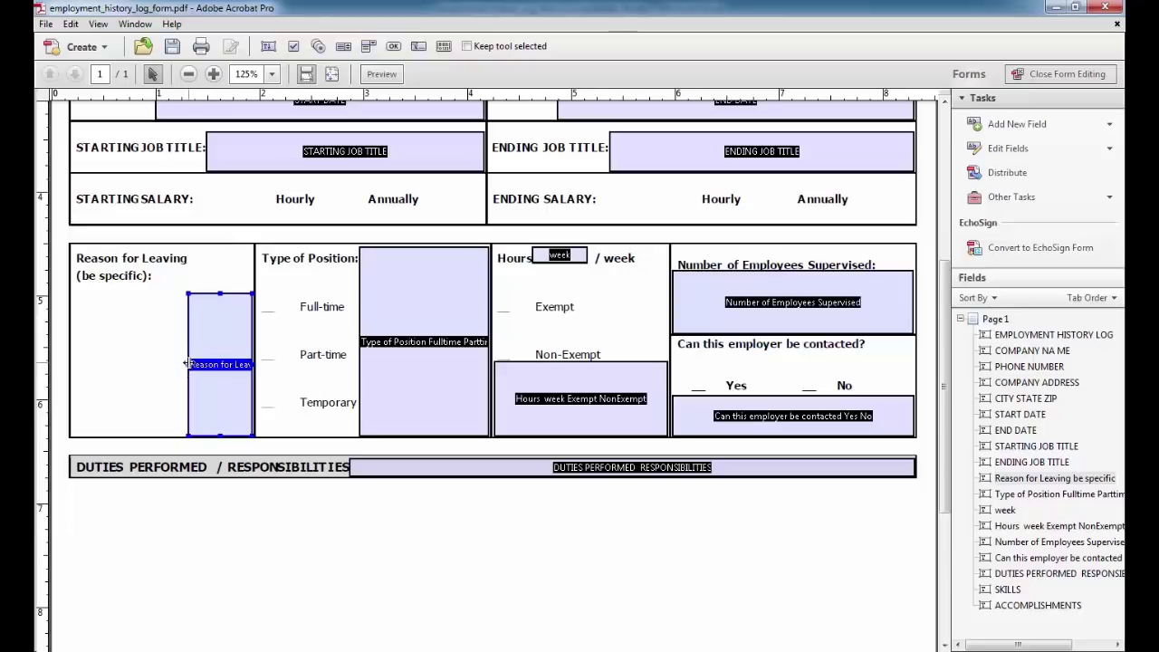
drag(187, 364, 72, 364)
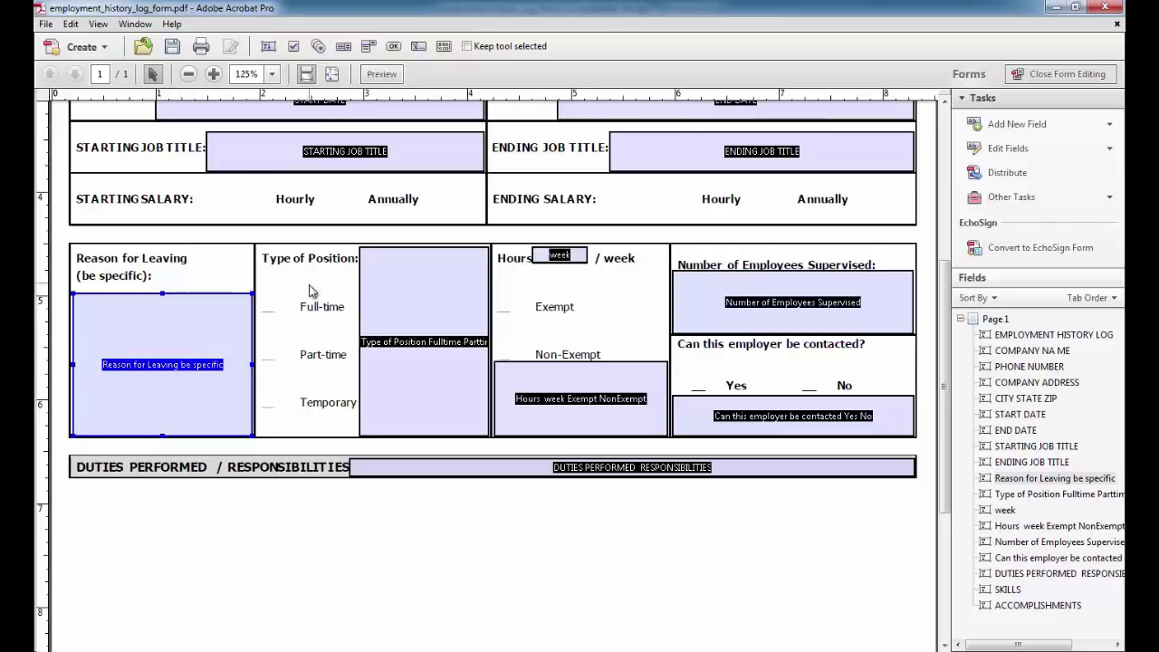
Step: Delete the three stray fields: Type of Position, Hours Exempt/NonExempt, and employer-contact question
shift+click(398, 294)
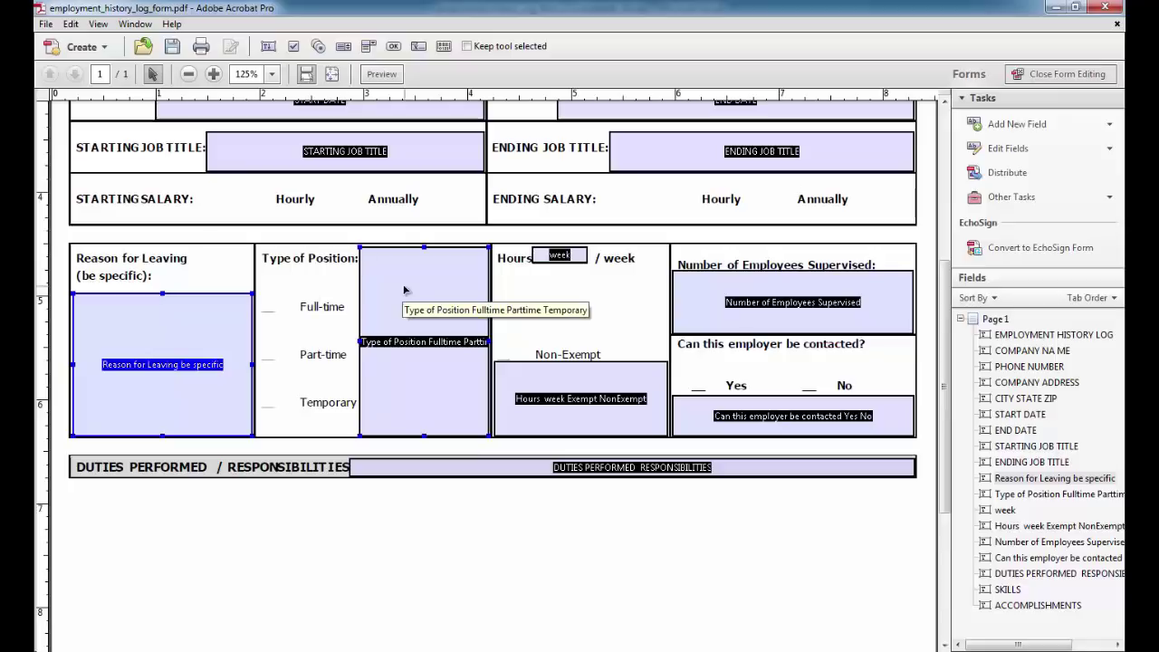
click(405, 290)
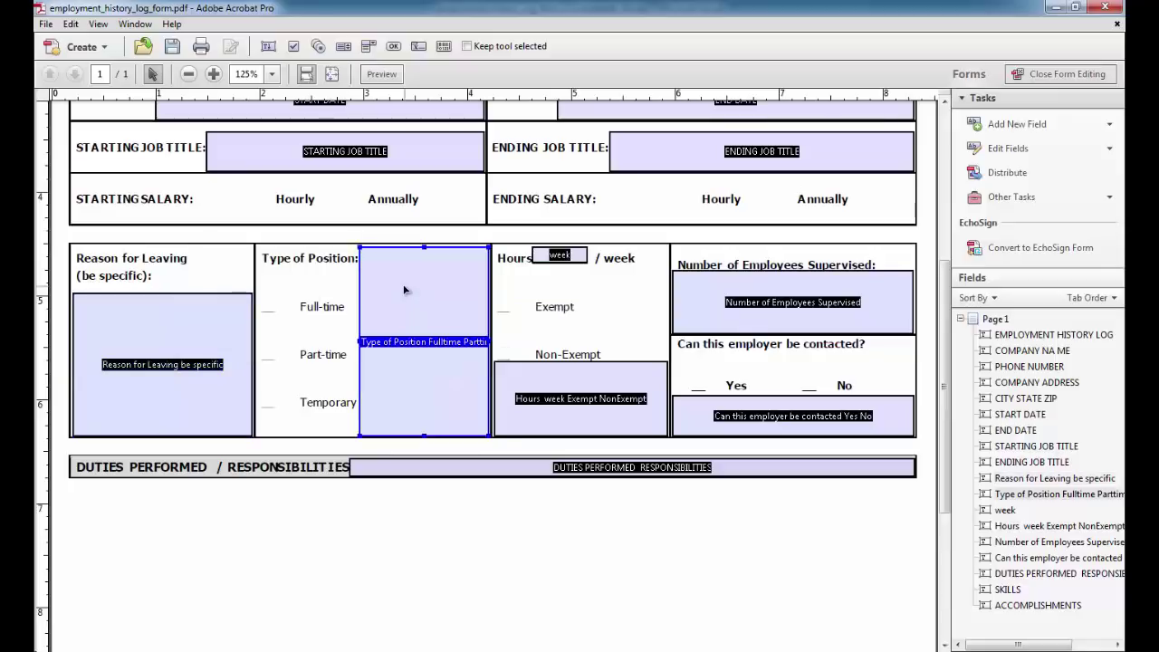
key(Delete)
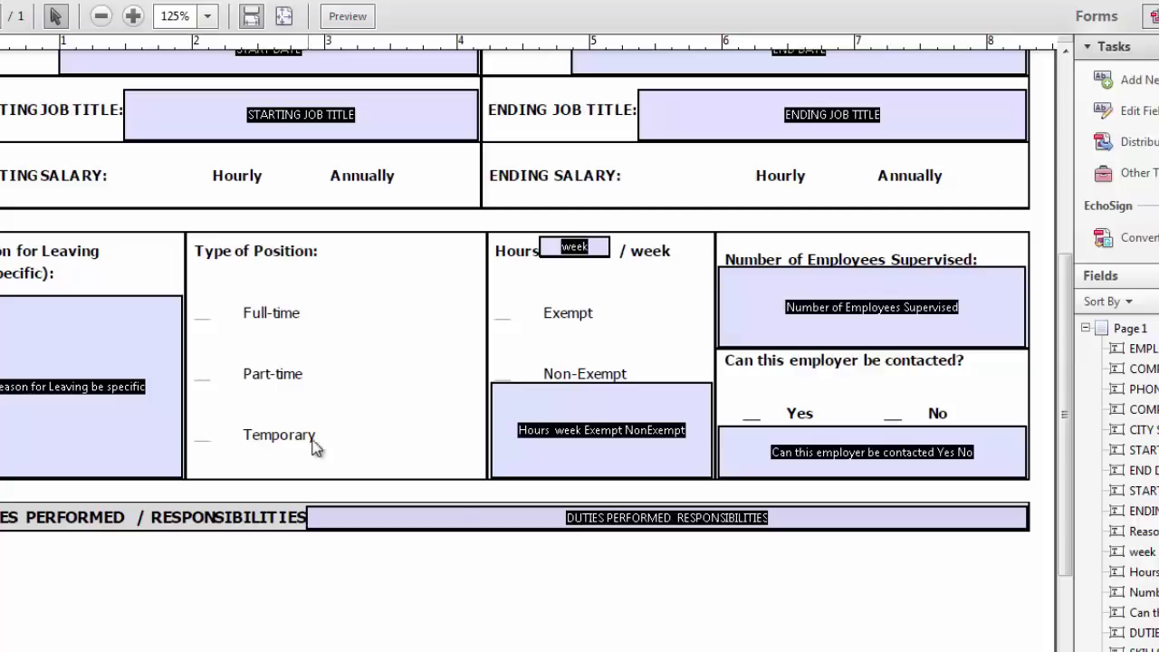
click(498, 471)
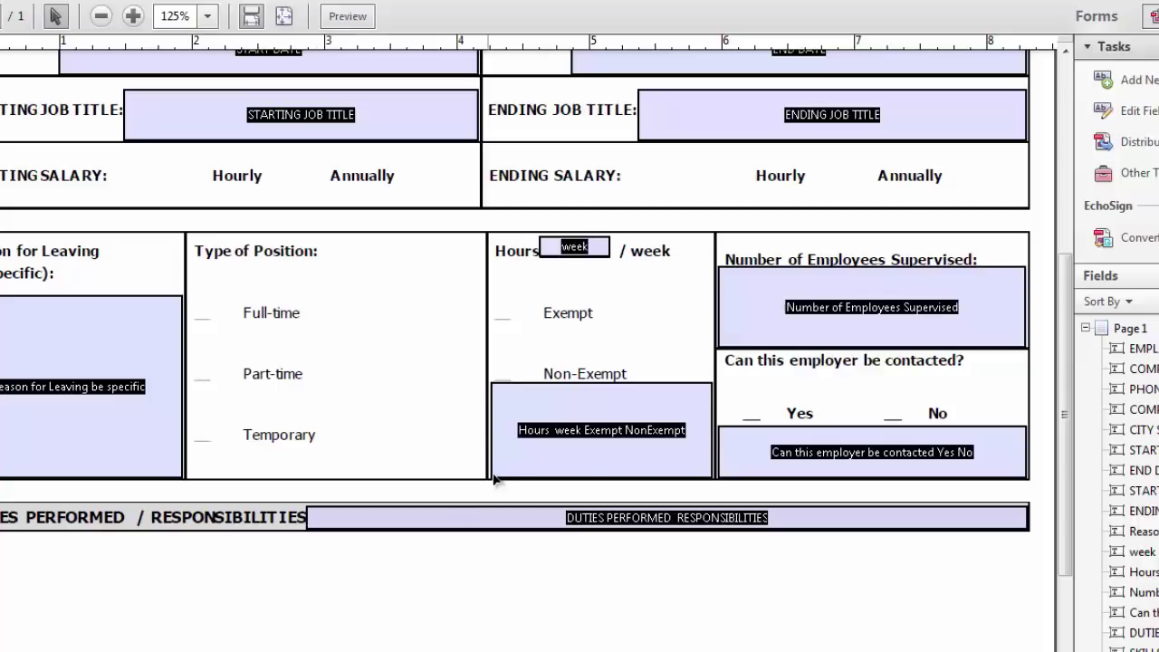
click(560, 419)
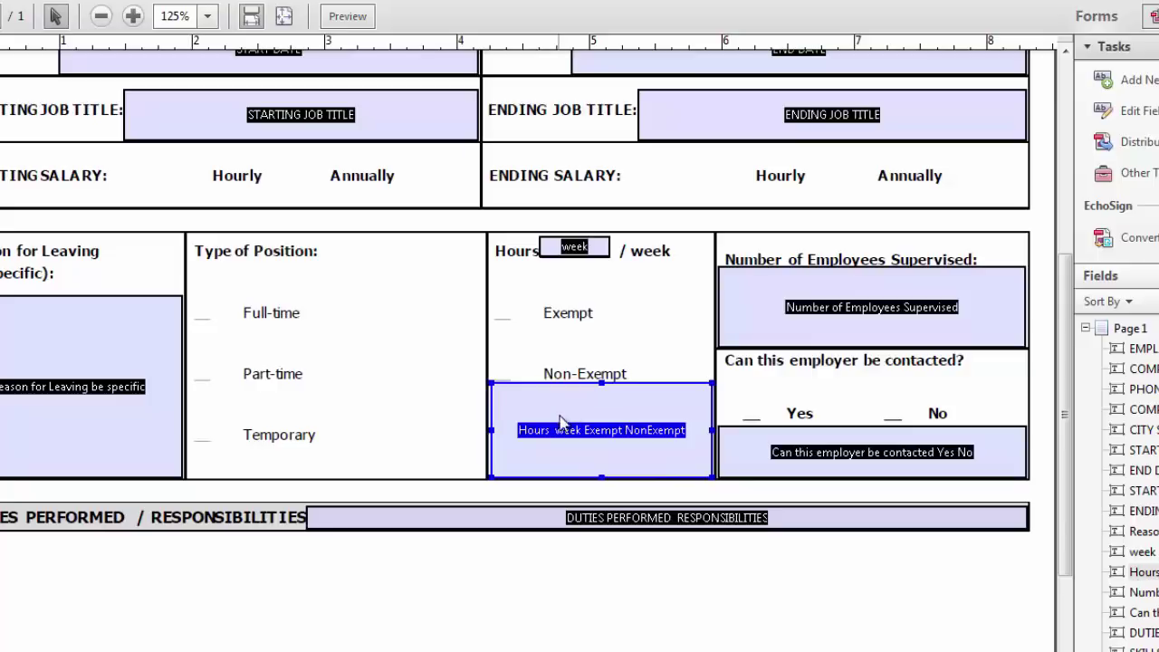
key(Delete)
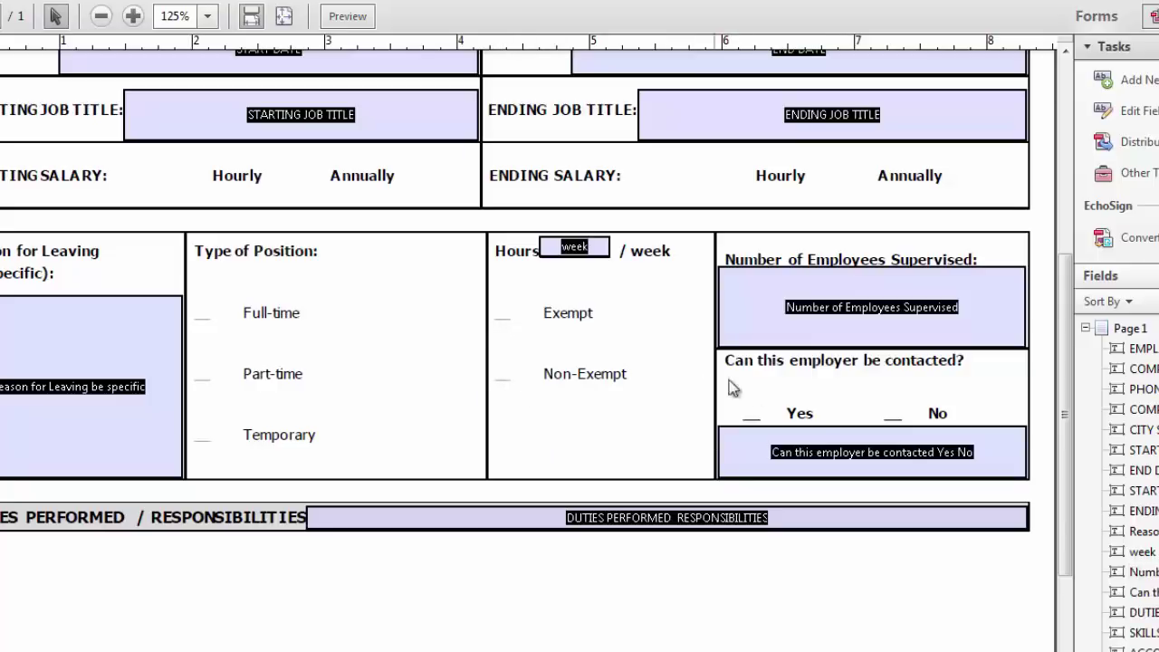
click(828, 464)
click(827, 461)
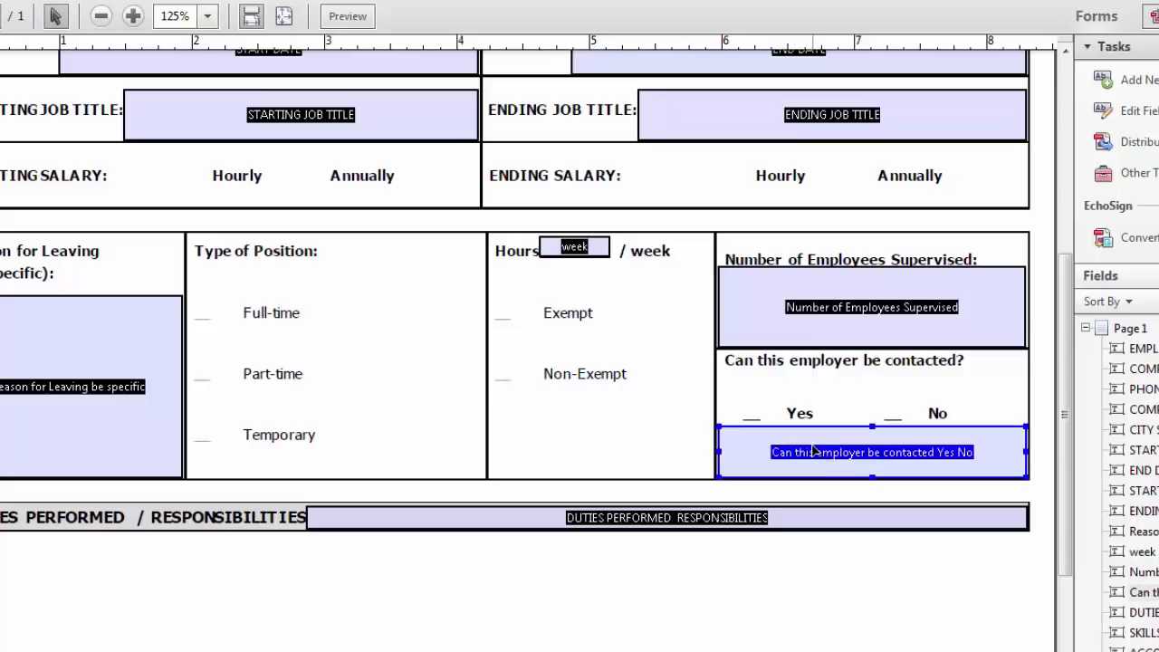
key(Delete)
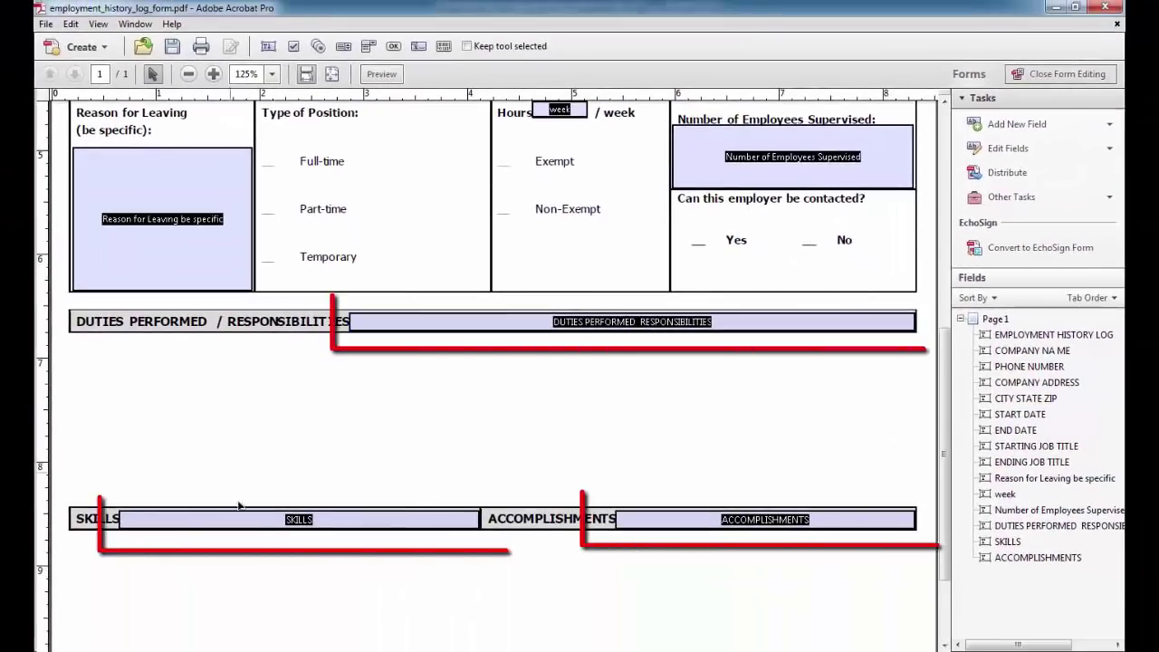
Step: Move the DUTIES PERFORMED field below its heading and stretch it to fill the box
click(535, 317)
click(390, 468)
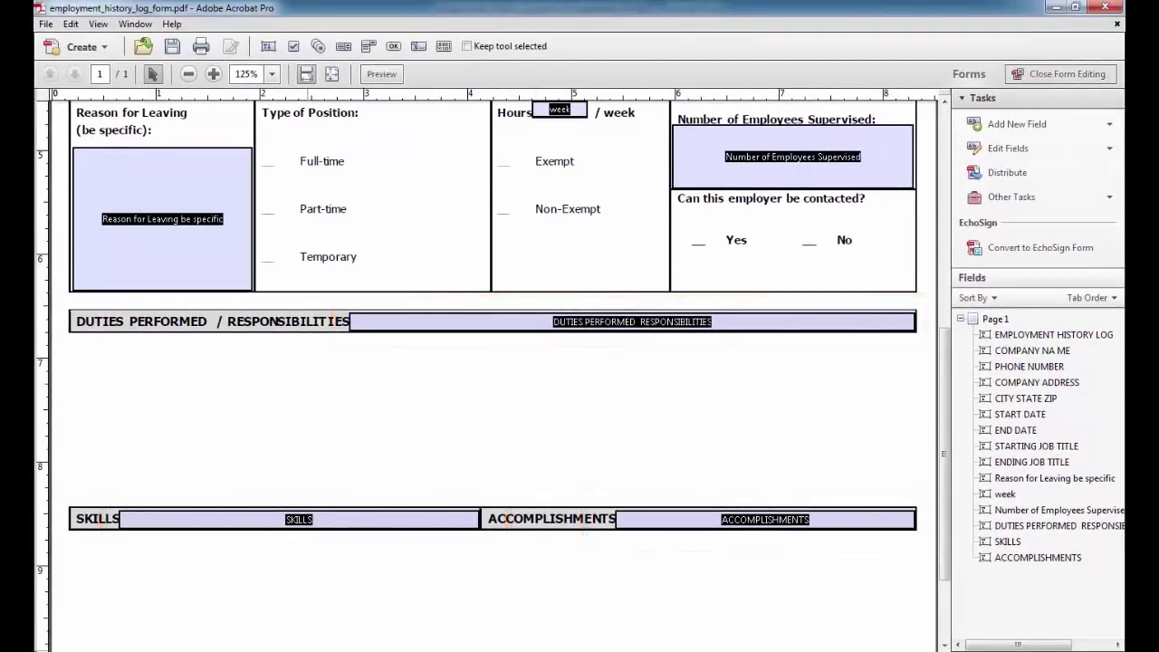
scroll(404, 530, down, 5)
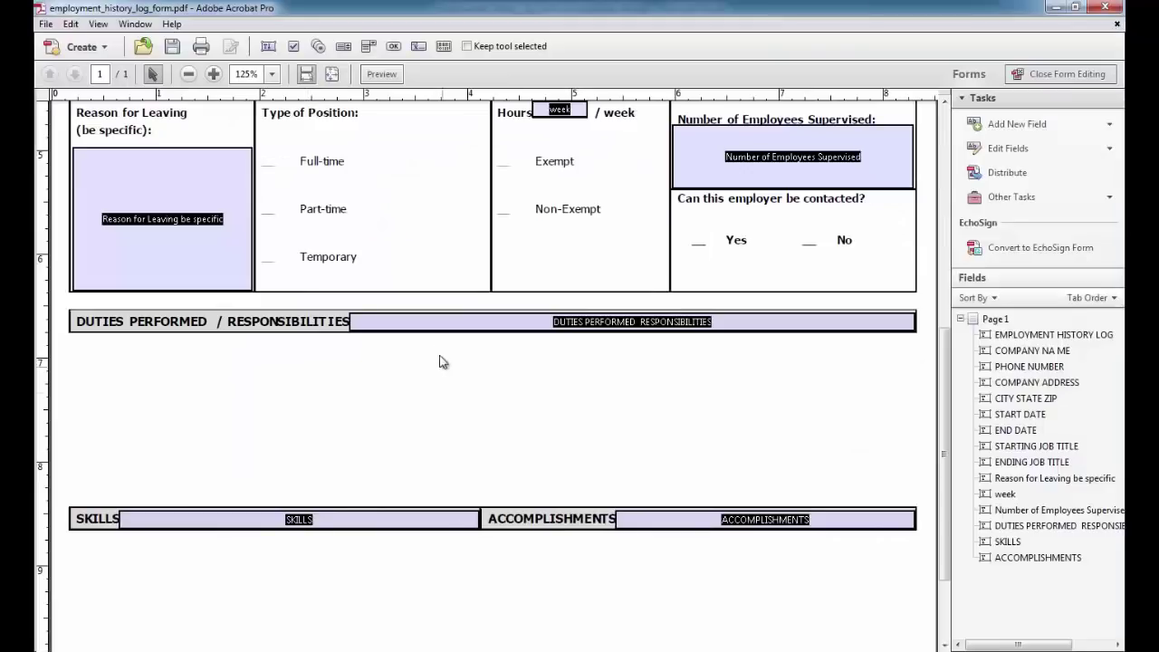
click(401, 319)
mouse_move(404, 325)
mouse_down()
mouse_move(123, 350)
mouse_move(127, 359)
mouse_up()
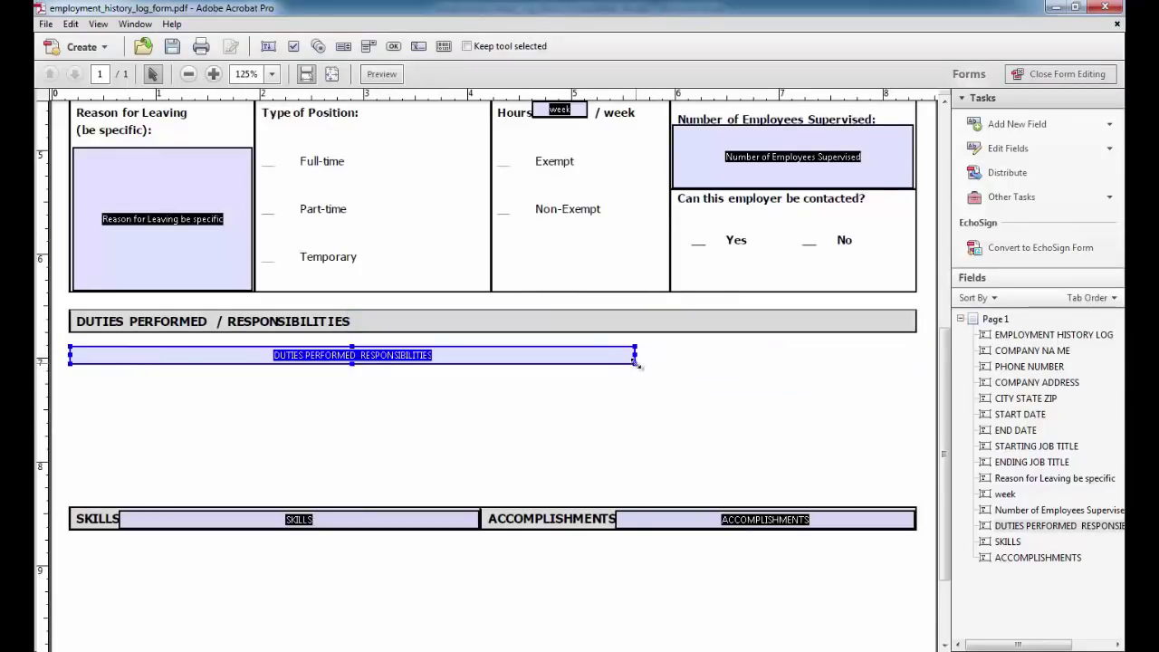
drag(633, 361, 912, 490)
Step: Move the SKILLS and ACCOMPLISHMENTS fields below their headings and enlarge them to fill their columns
scroll(507, 444, down, 3)
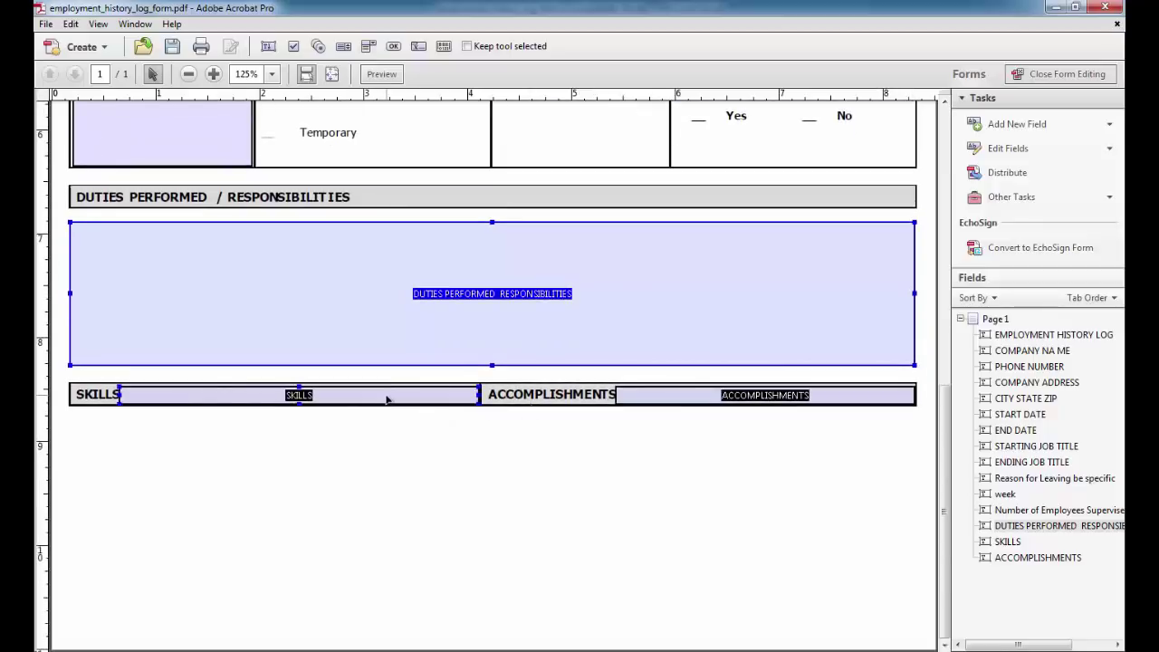
drag(387, 397, 340, 435)
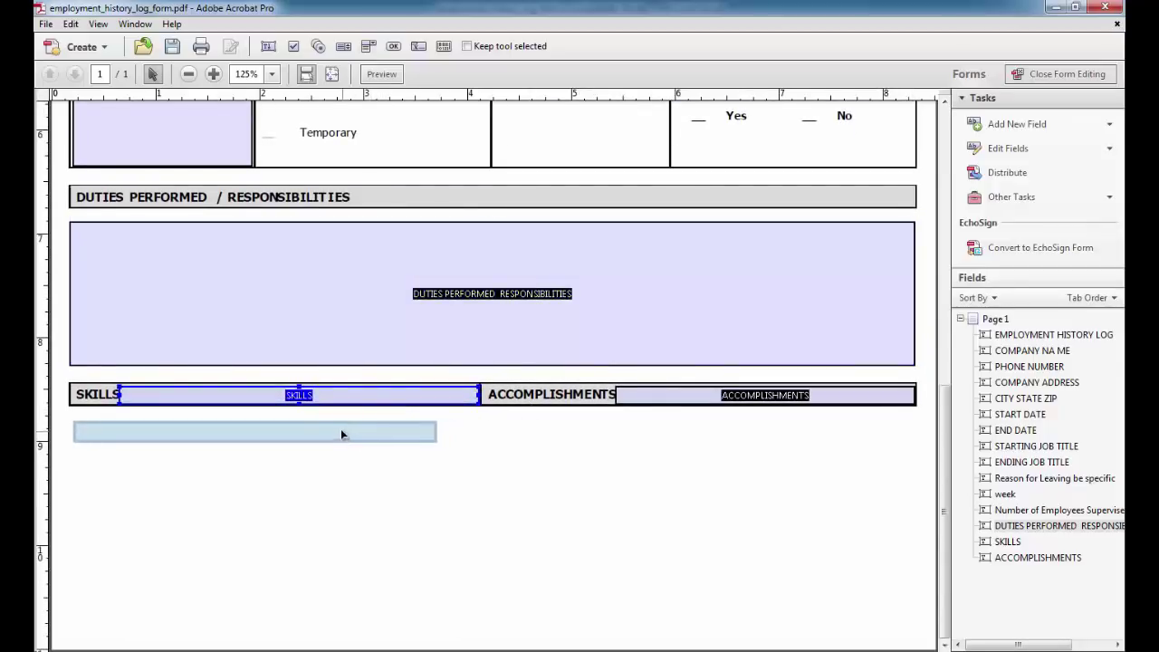
drag(340, 434, 335, 430)
drag(426, 437, 451, 600)
drag(738, 397, 611, 436)
mouse_move(789, 442)
mouse_down()
mouse_move(791, 478)
mouse_move(880, 599)
mouse_move(901, 599)
mouse_up()
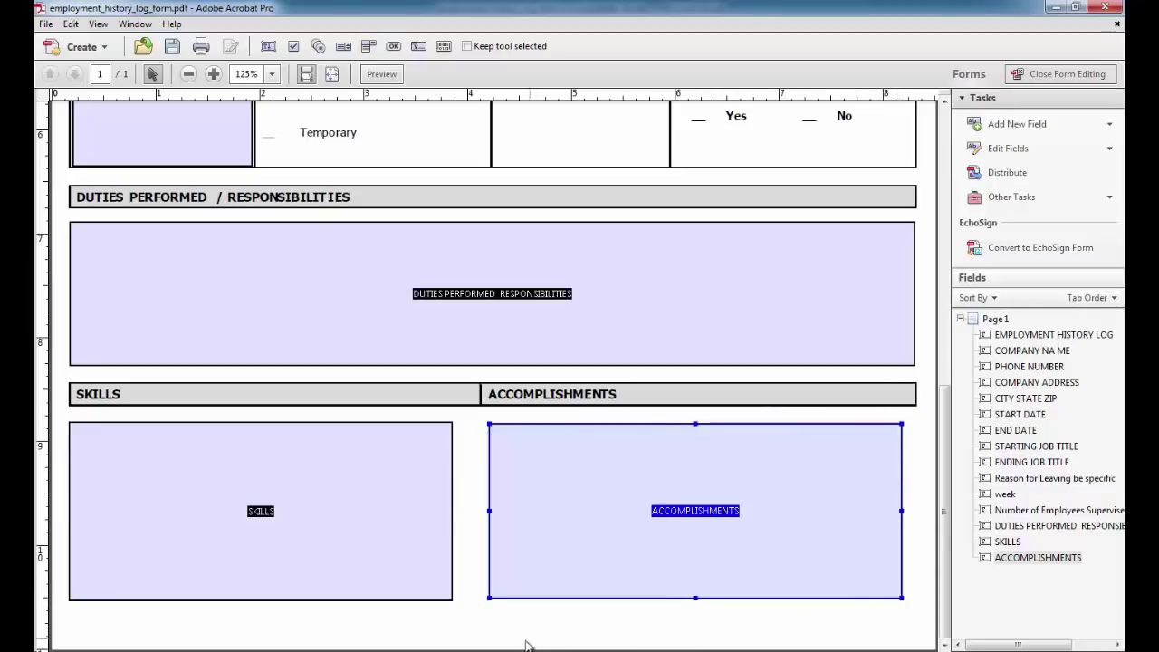
scroll(393, 615, up, 3)
scroll(395, 609, up, 1)
scroll(395, 602, up, 1)
scroll(397, 602, up, 1)
scroll(399, 605, up, 1)
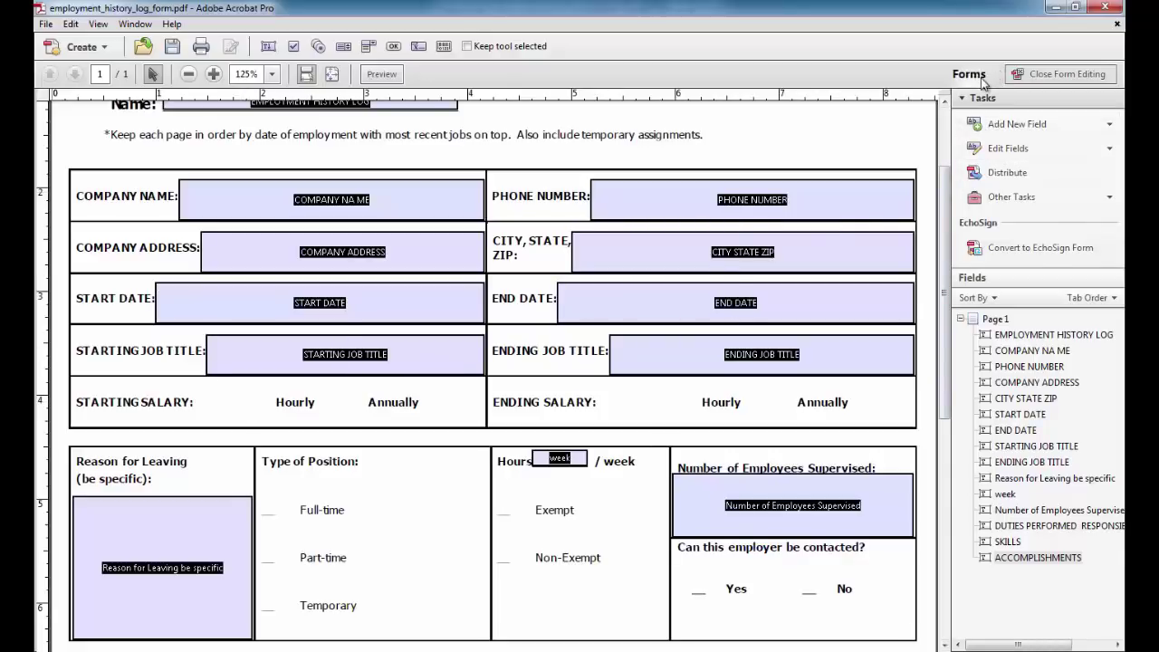
Step: Draw a text field before the Hourly label on the Starting Salary line, named Hourly
click(1014, 126)
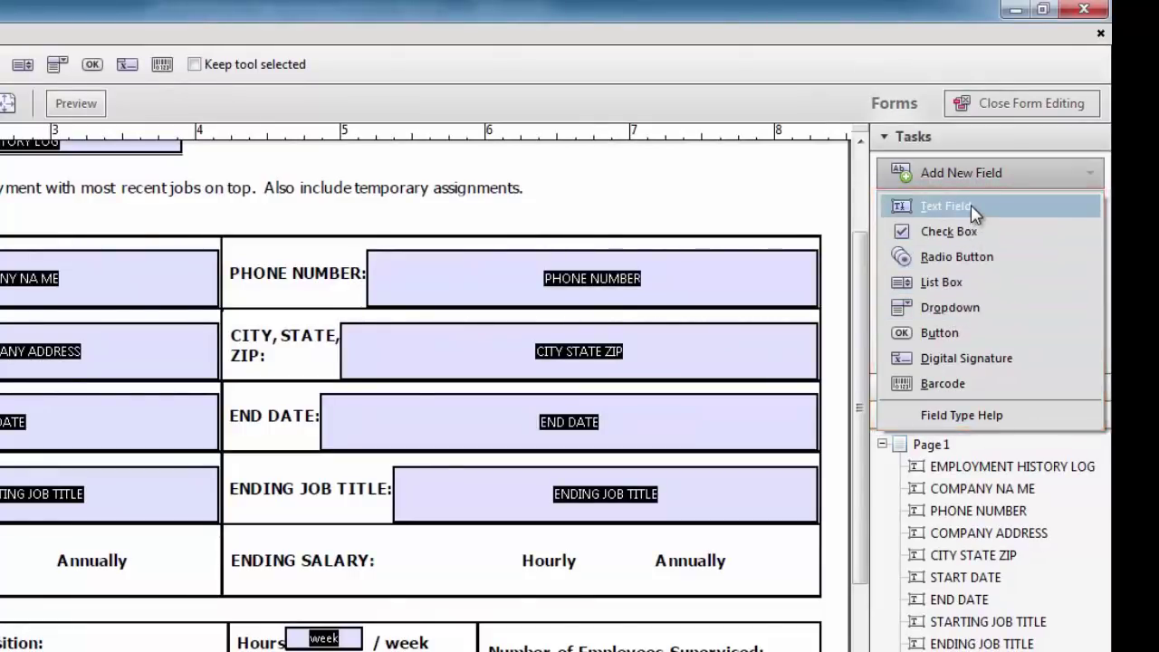
click(946, 208)
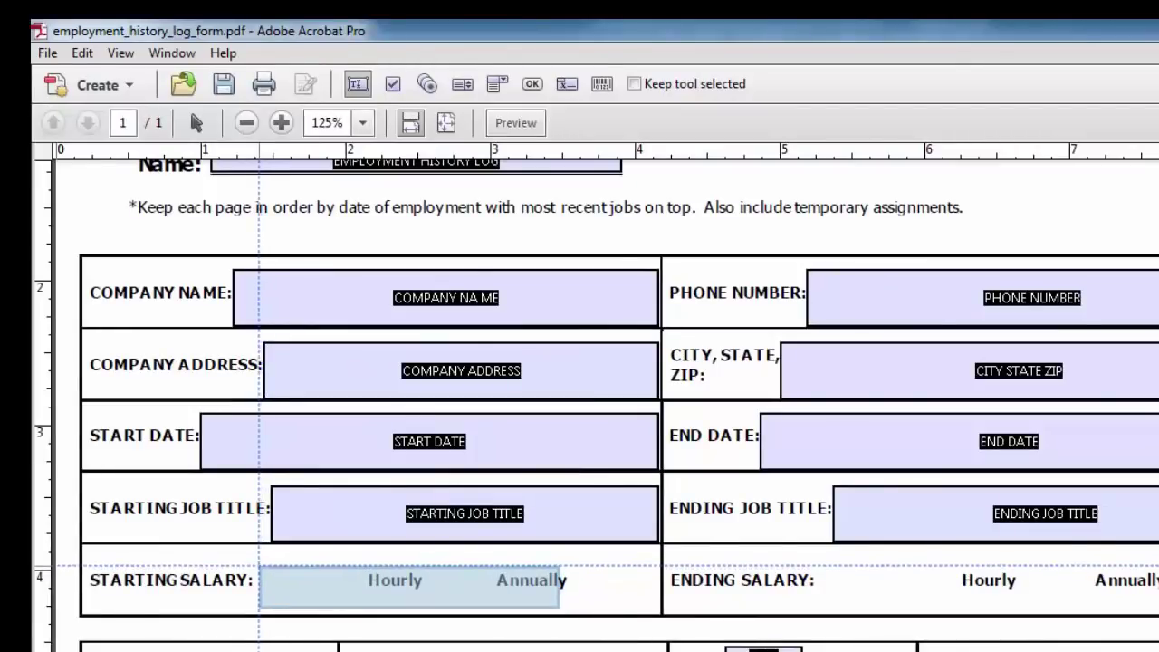
drag(259, 563, 366, 597)
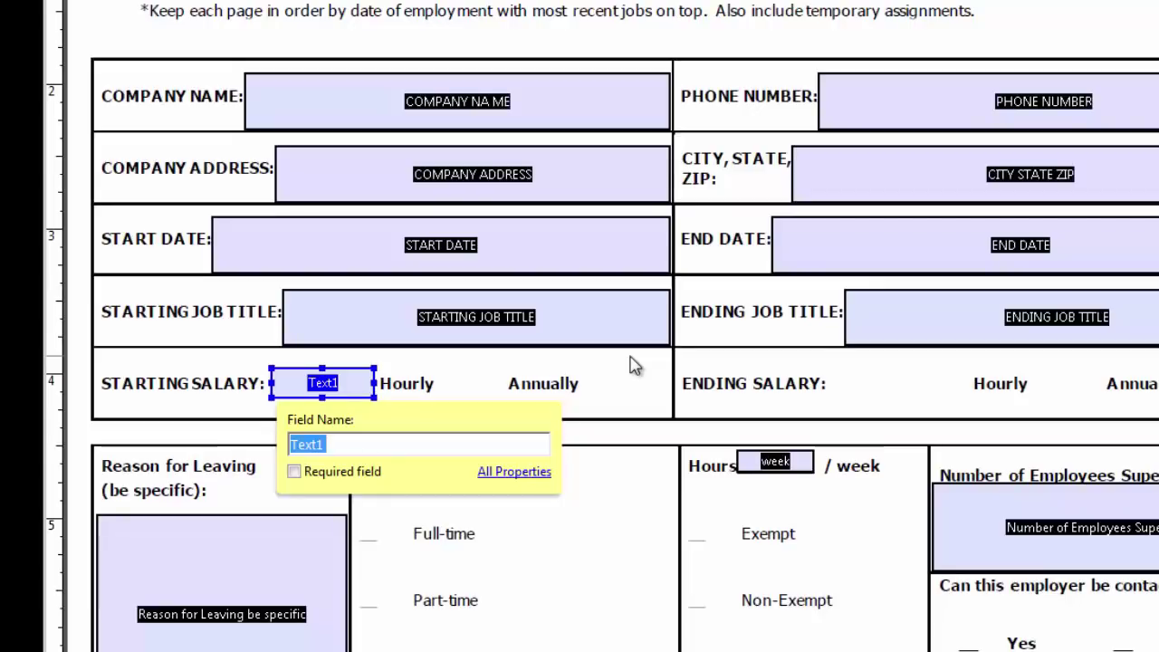
text(Hourly)
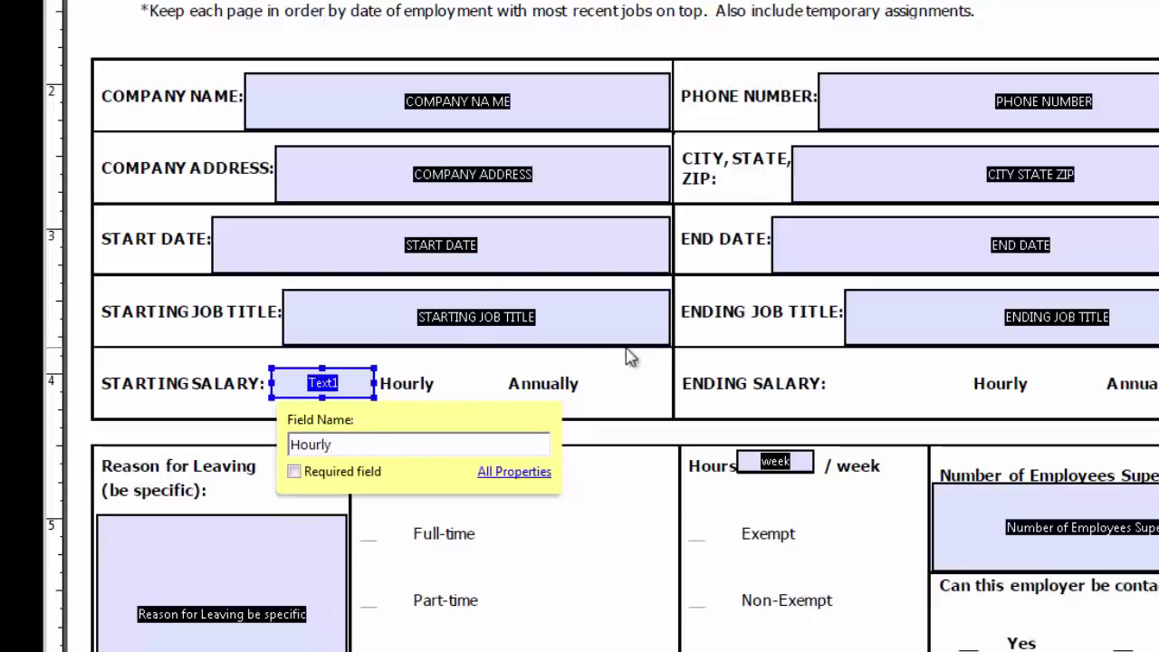
click(463, 394)
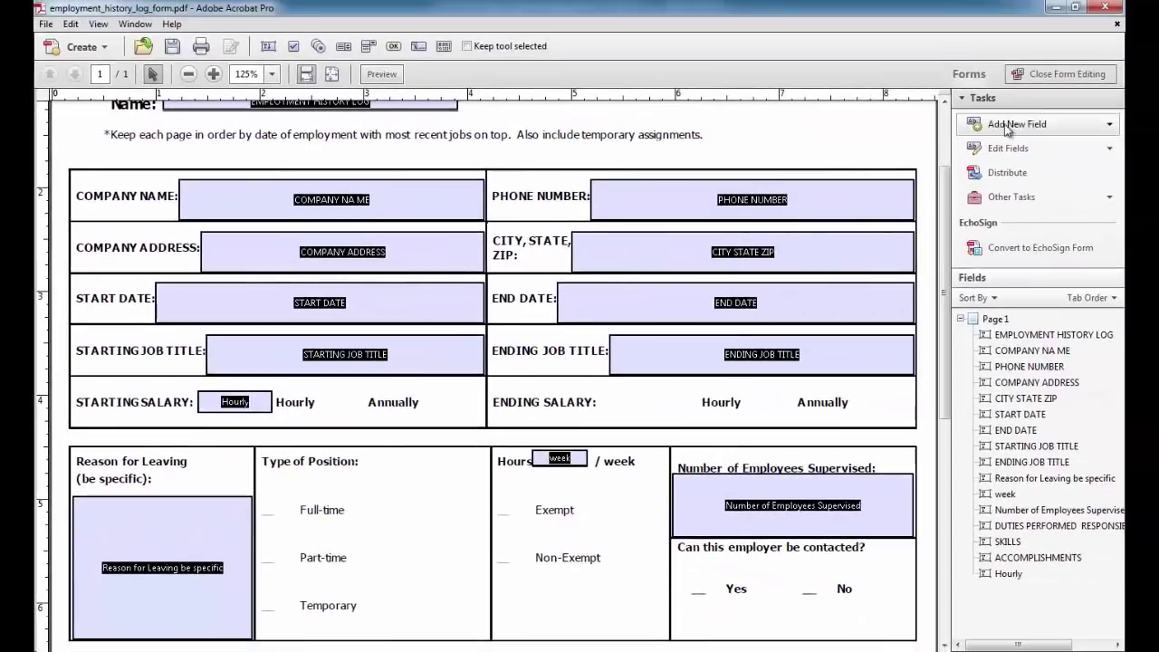
Step: Add a text field named Annually before the Starting Salary Annually label
click(1017, 124)
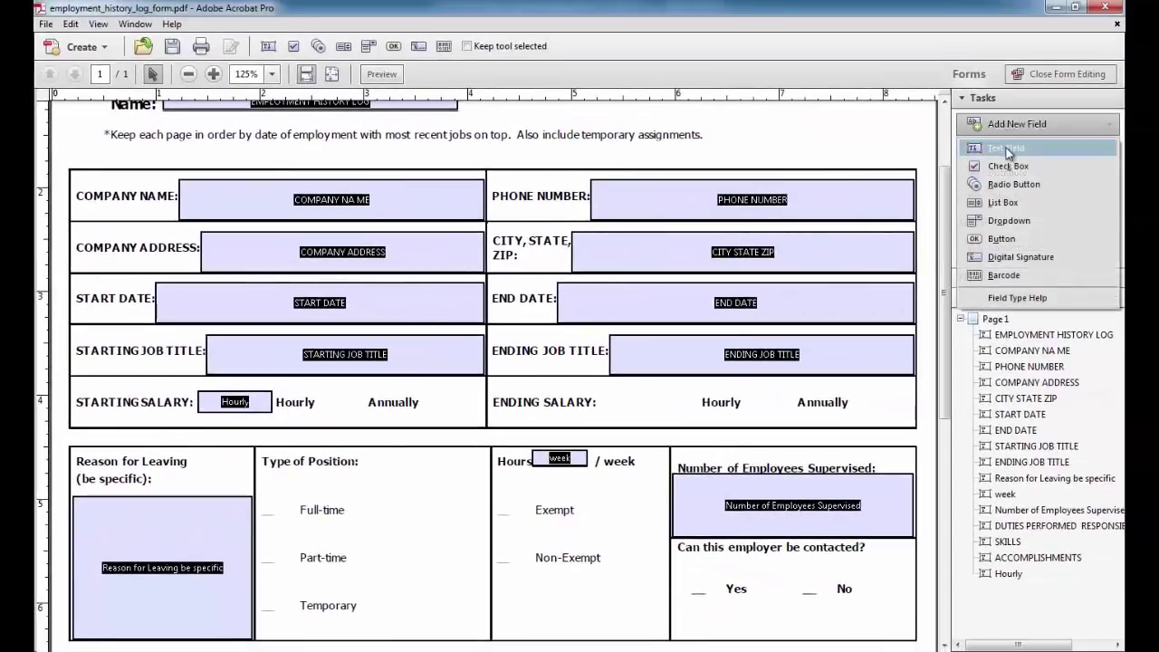
click(969, 144)
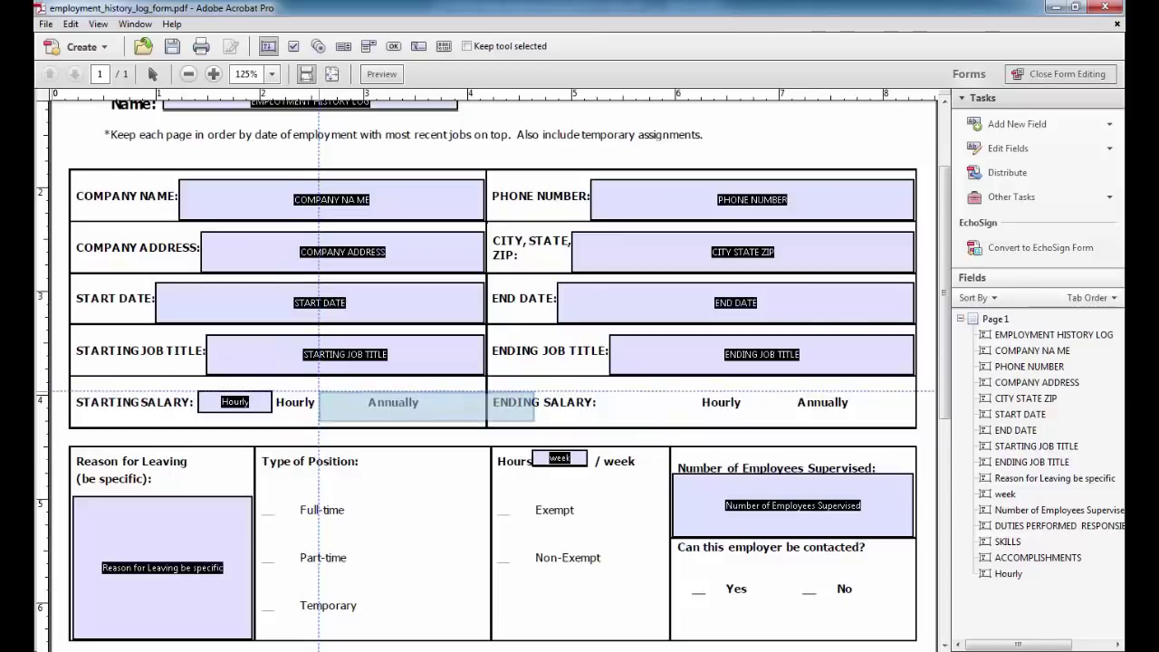
drag(319, 391, 361, 411)
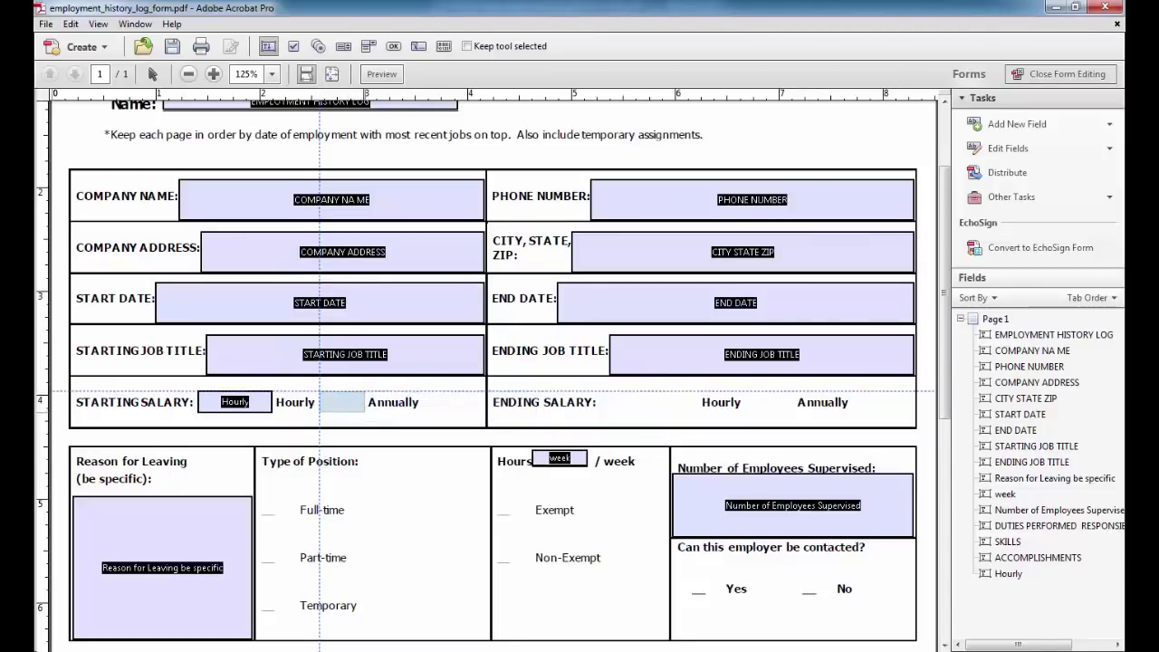
drag(363, 412, 365, 413)
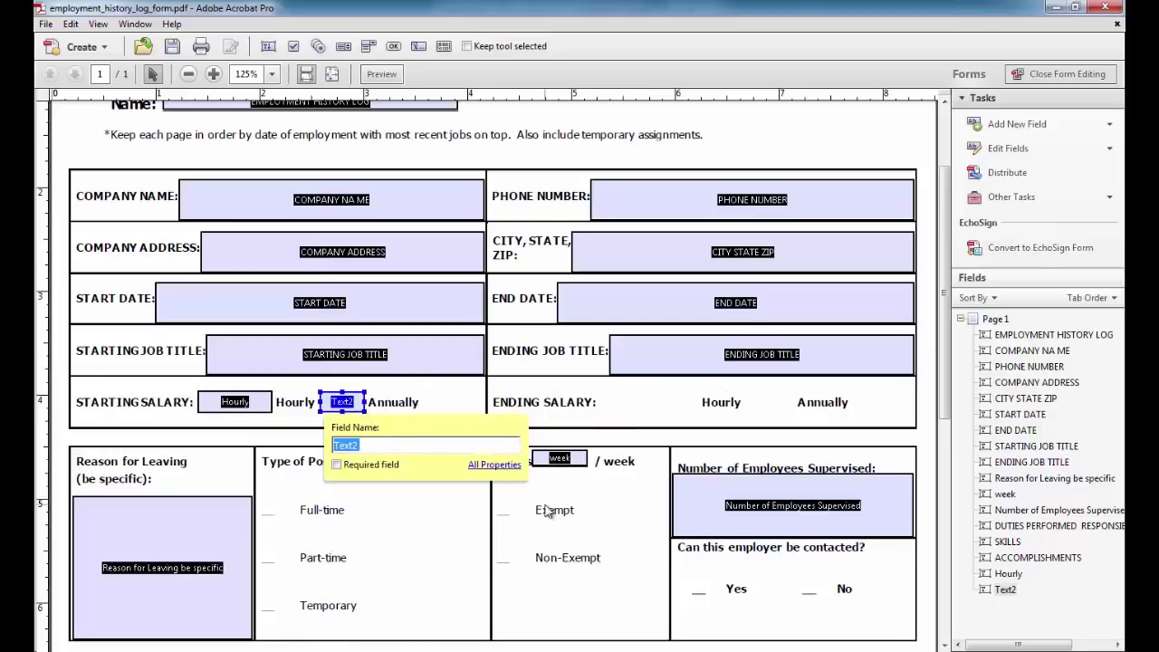
text(Annuall)
text(y)
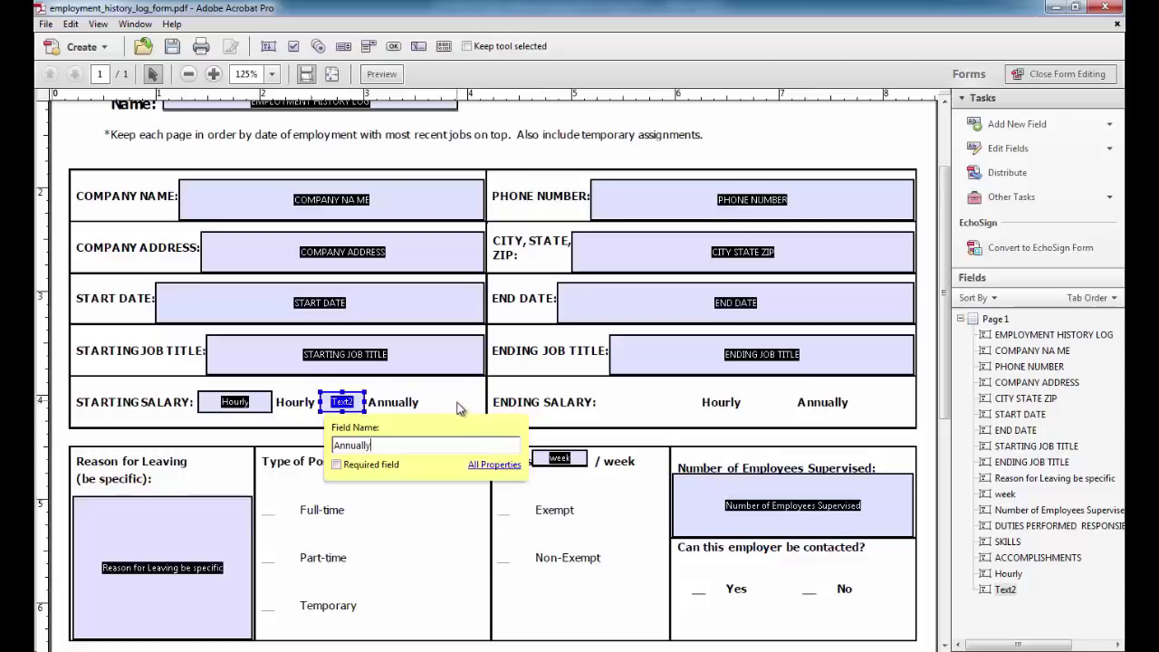
click(457, 403)
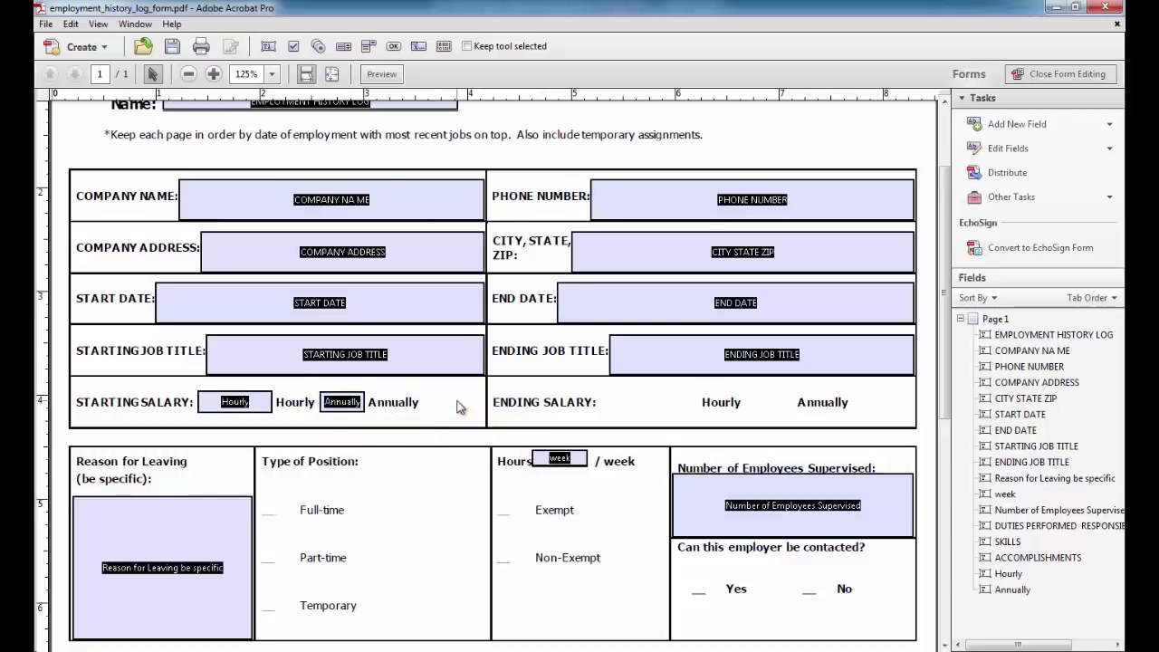
Step: Add a text field named Hourly before the Ending Salary Hourly label
click(1017, 124)
click(1054, 147)
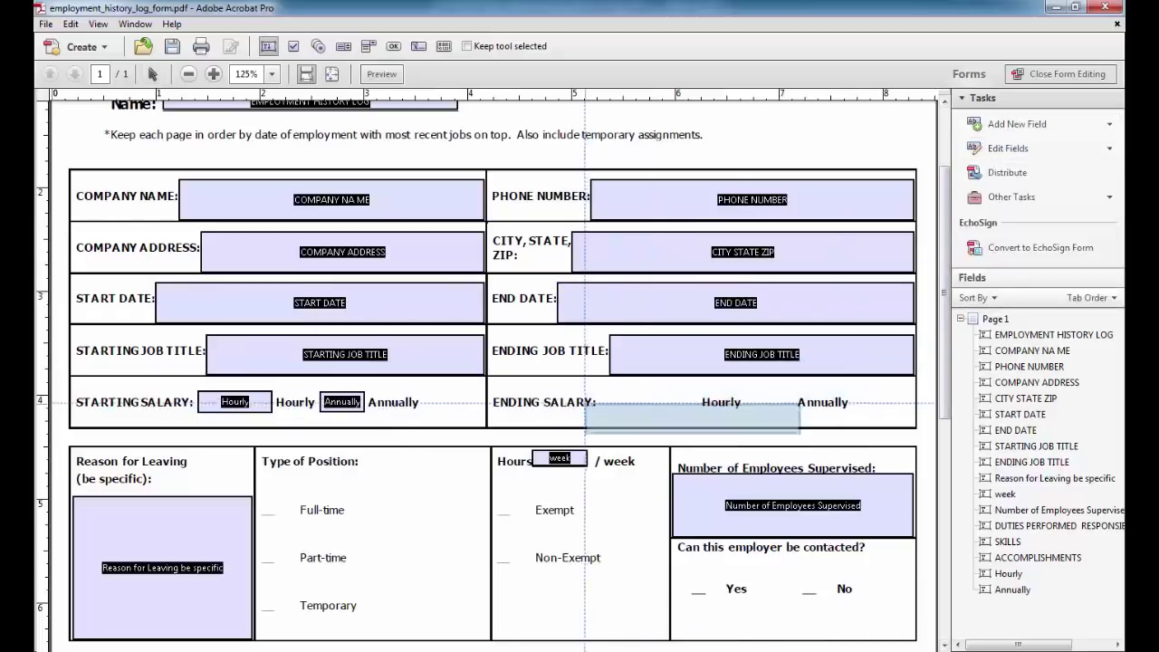
drag(607, 391, 695, 412)
text(Hourl)
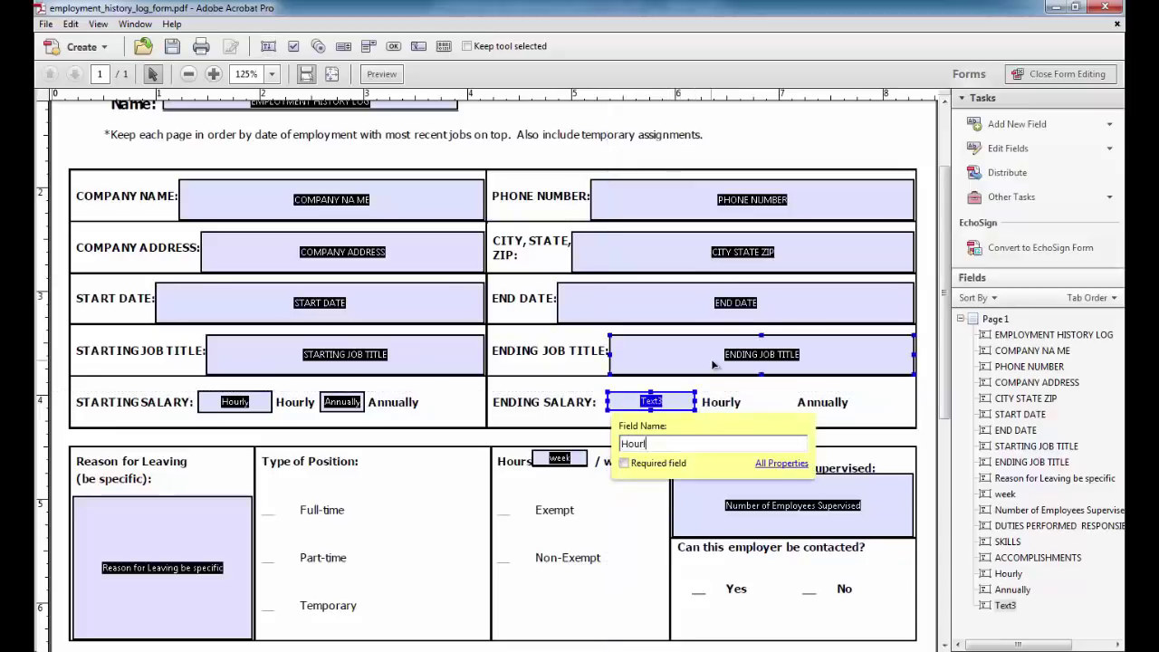
text(y)
scroll(715, 380, up, 1)
key(Return)
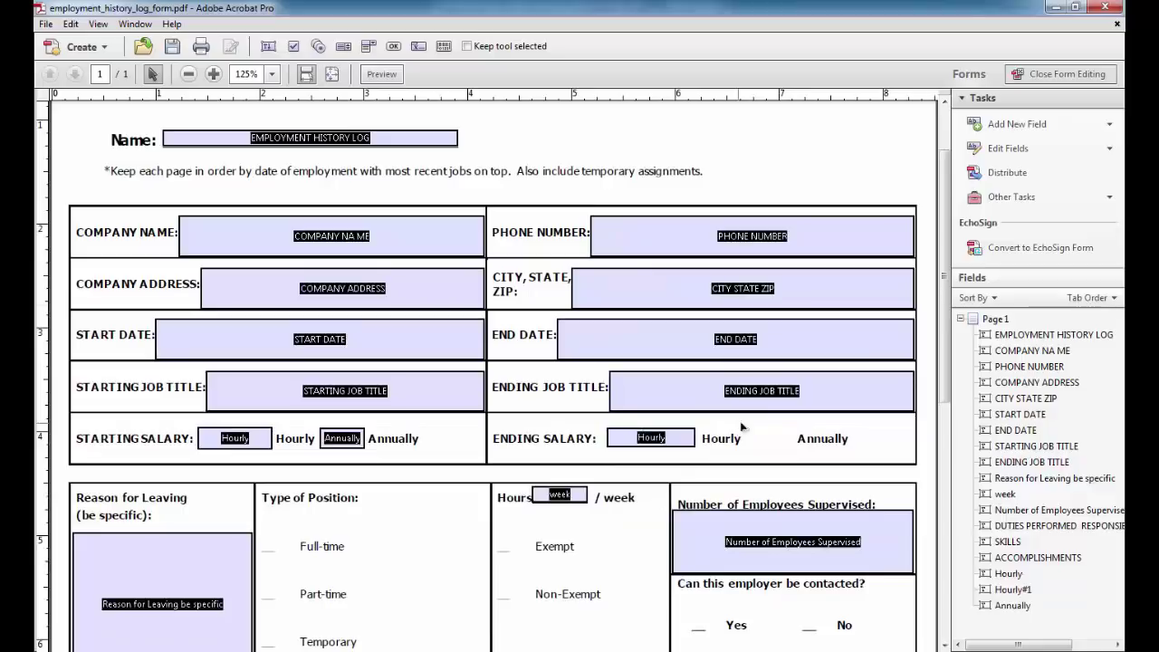
Step: Add a text field named Annually before the Ending Salary Annually label
click(1038, 127)
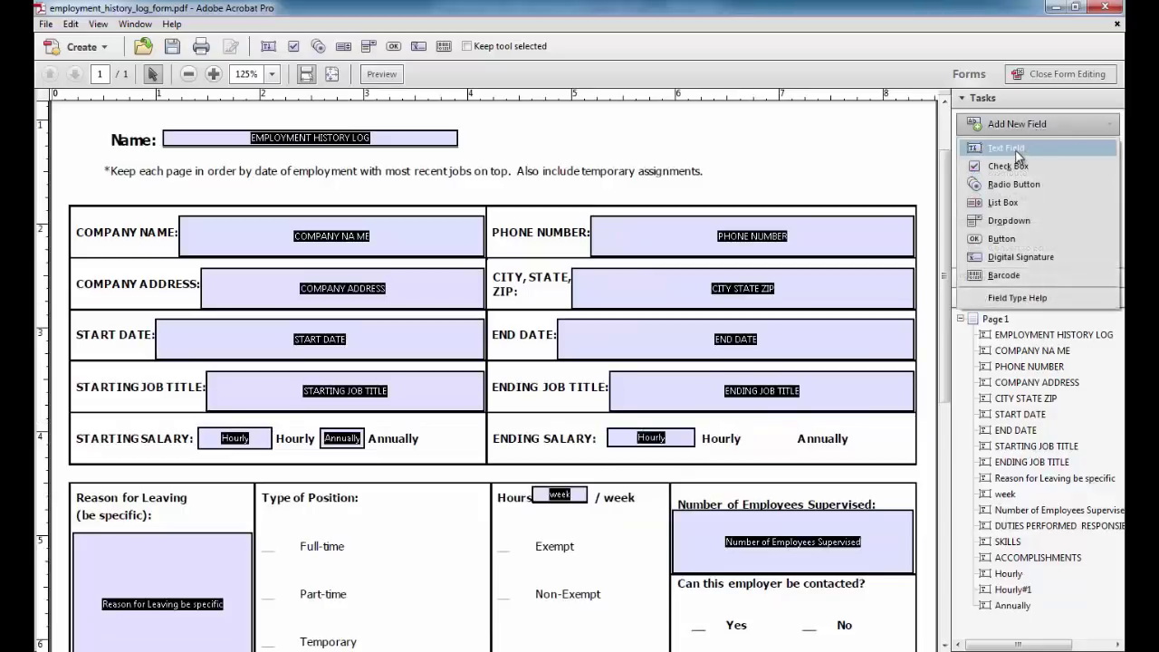
click(1016, 150)
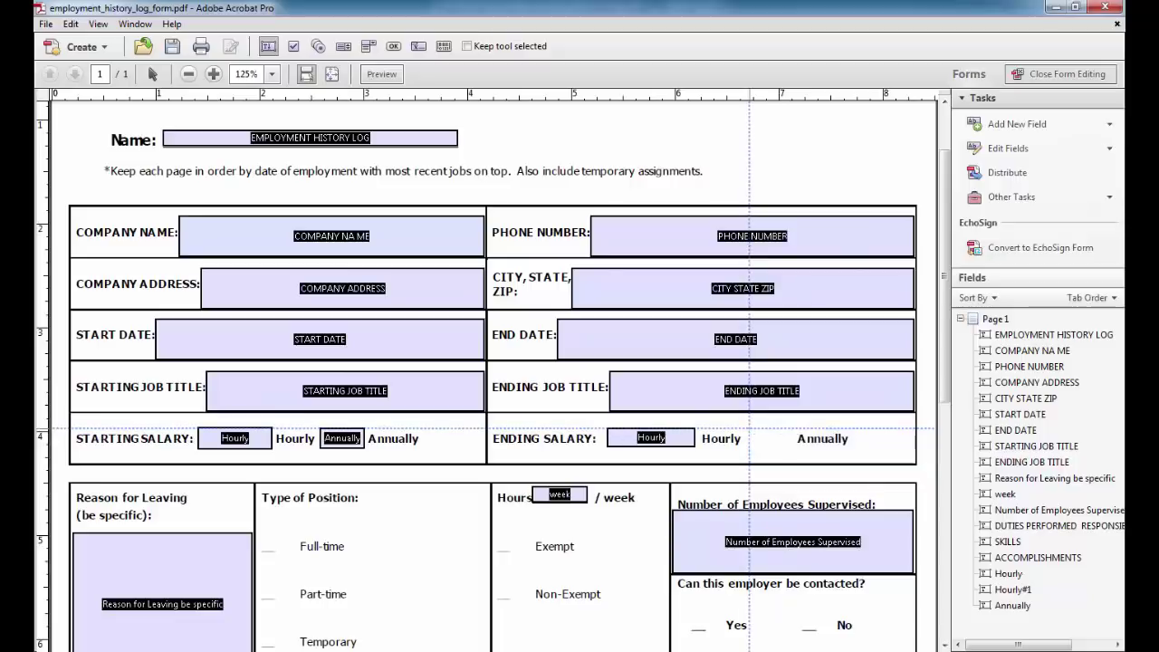
drag(751, 428, 795, 451)
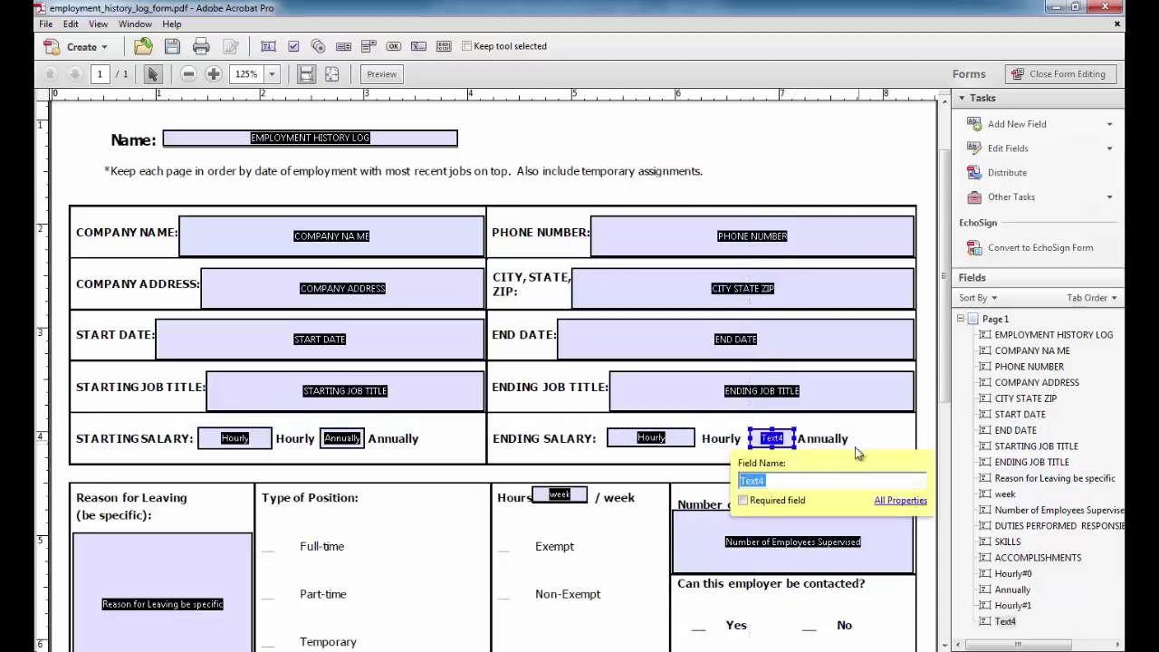
text(Annually)
click(868, 450)
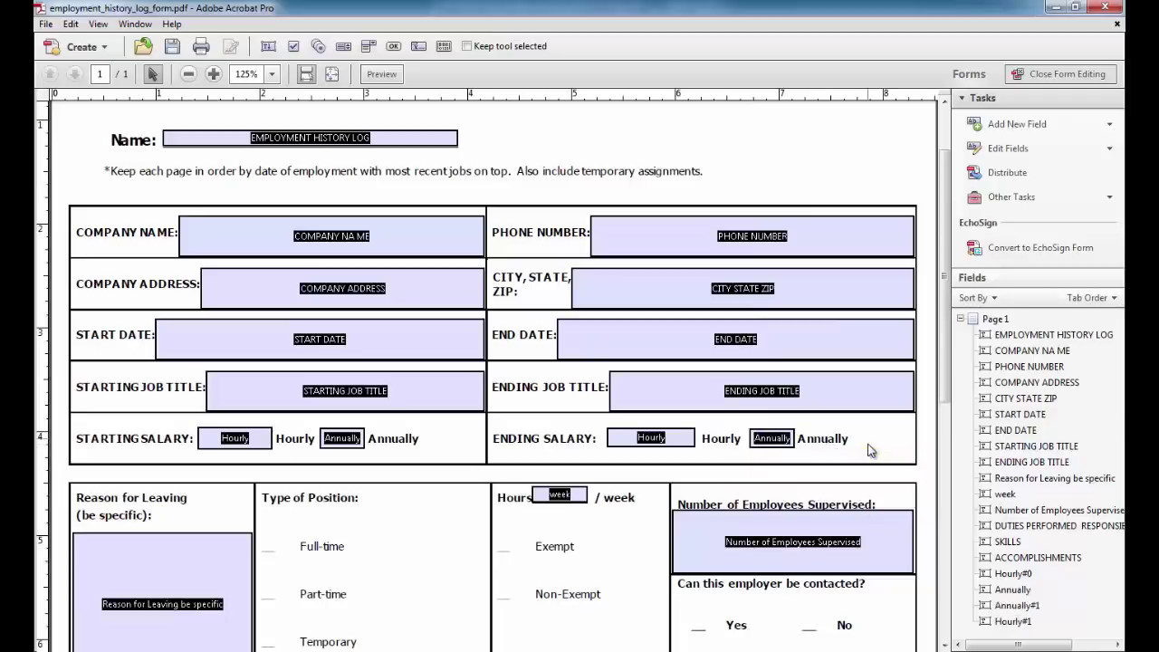
scroll(868, 450, down, 1)
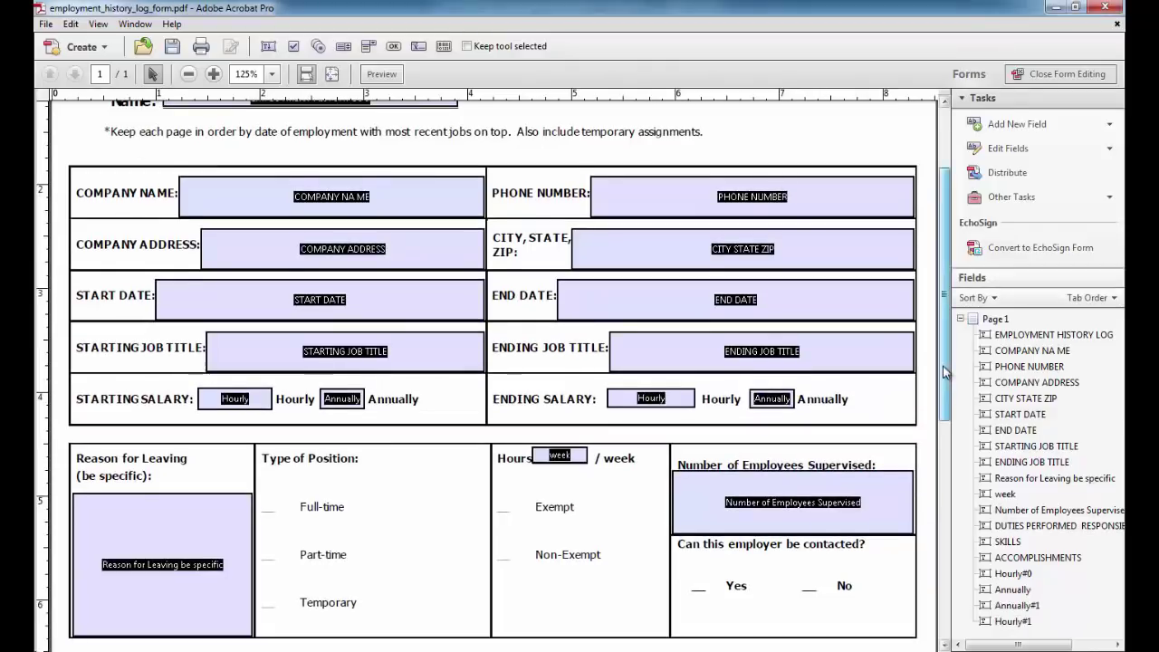
scroll(942, 420, down, 2)
Step: Place a check box field named Full-time beside the Full-time option under Type of Position
scroll(941, 419, down, 1)
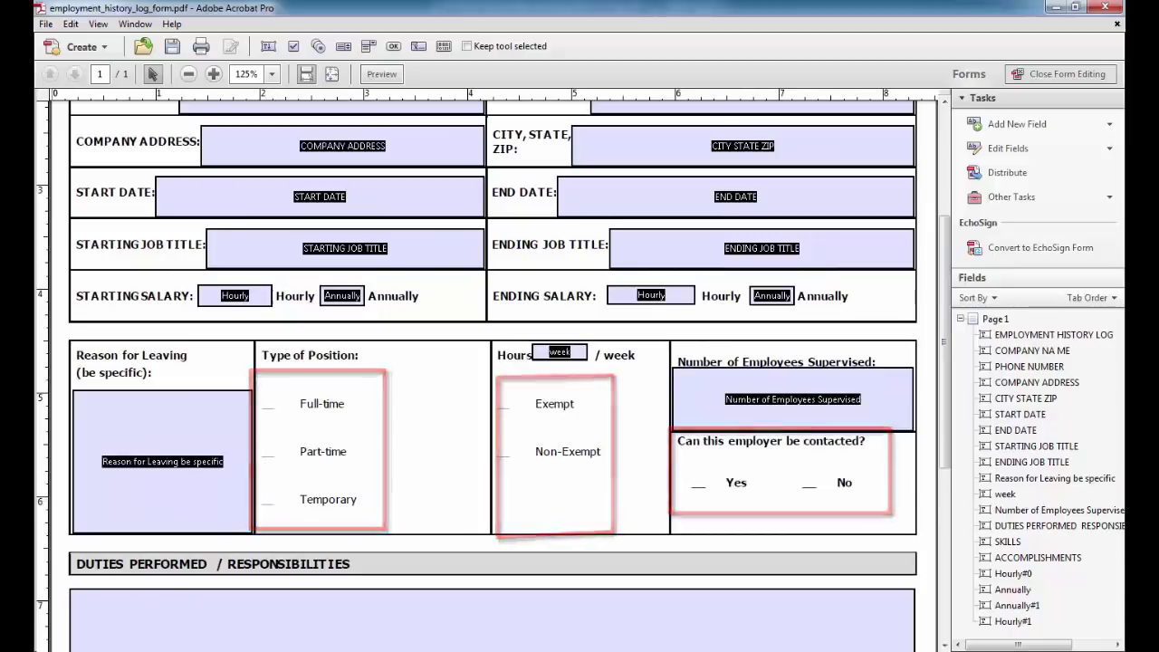
click(1060, 125)
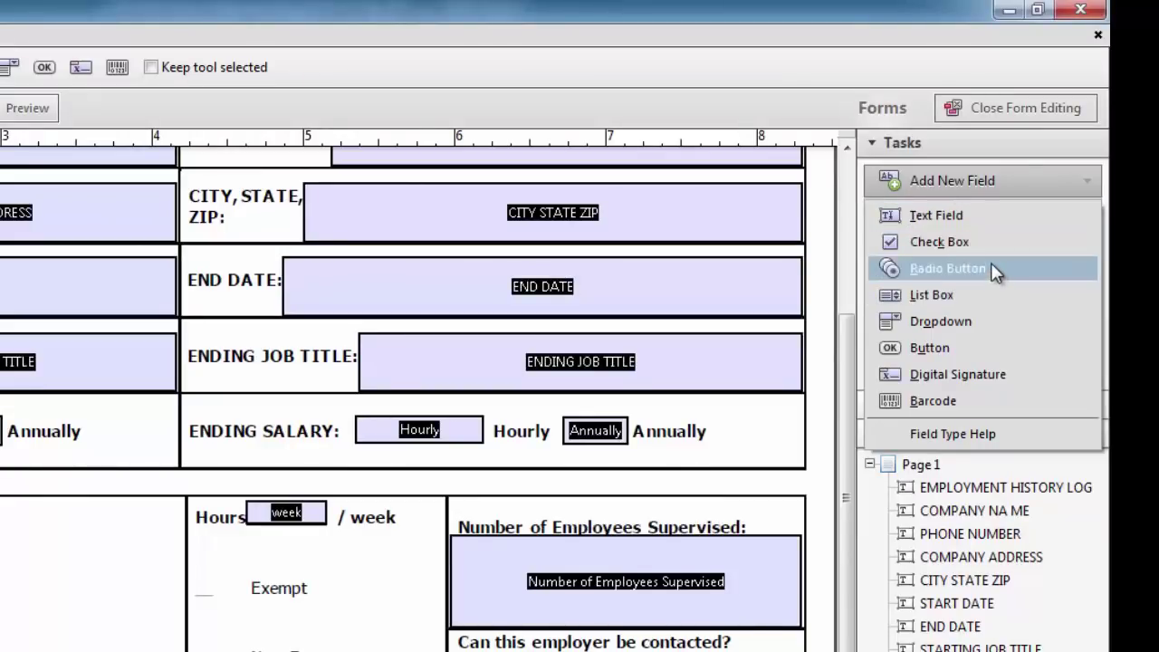
click(938, 240)
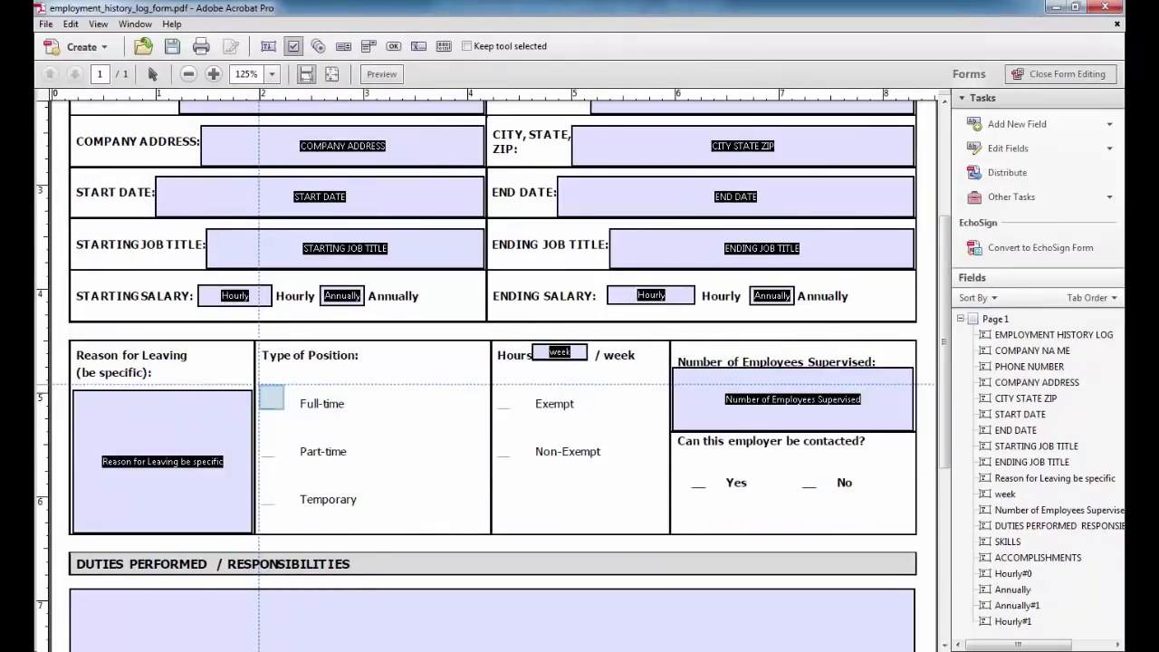
click(260, 385)
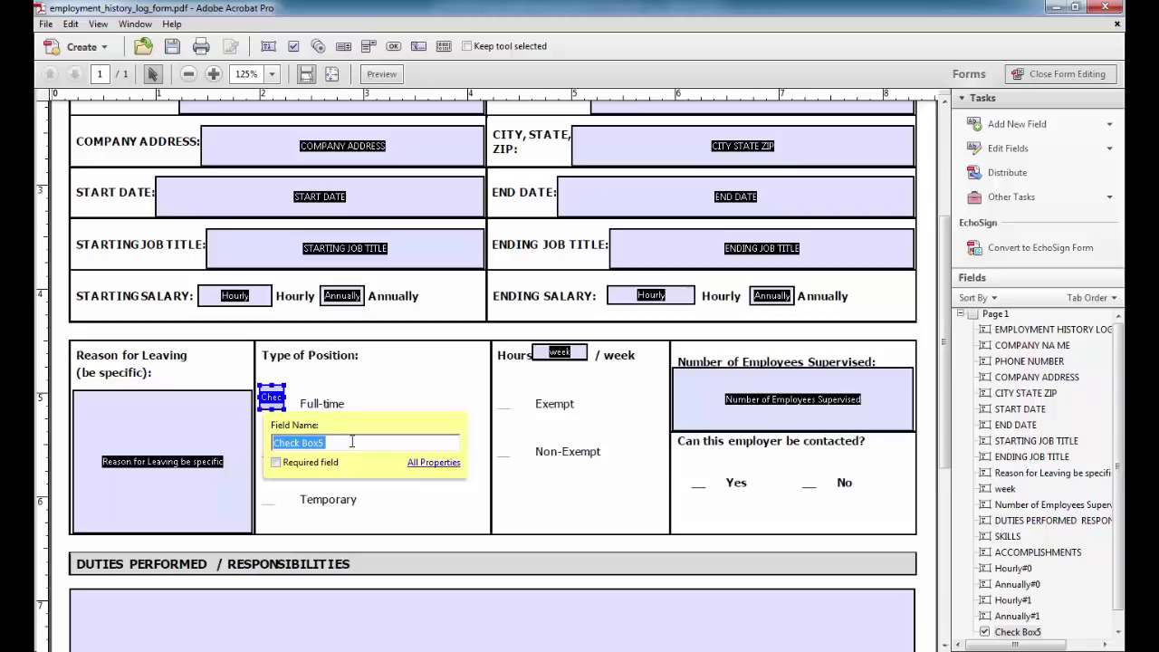
text(Full-time)
click(377, 381)
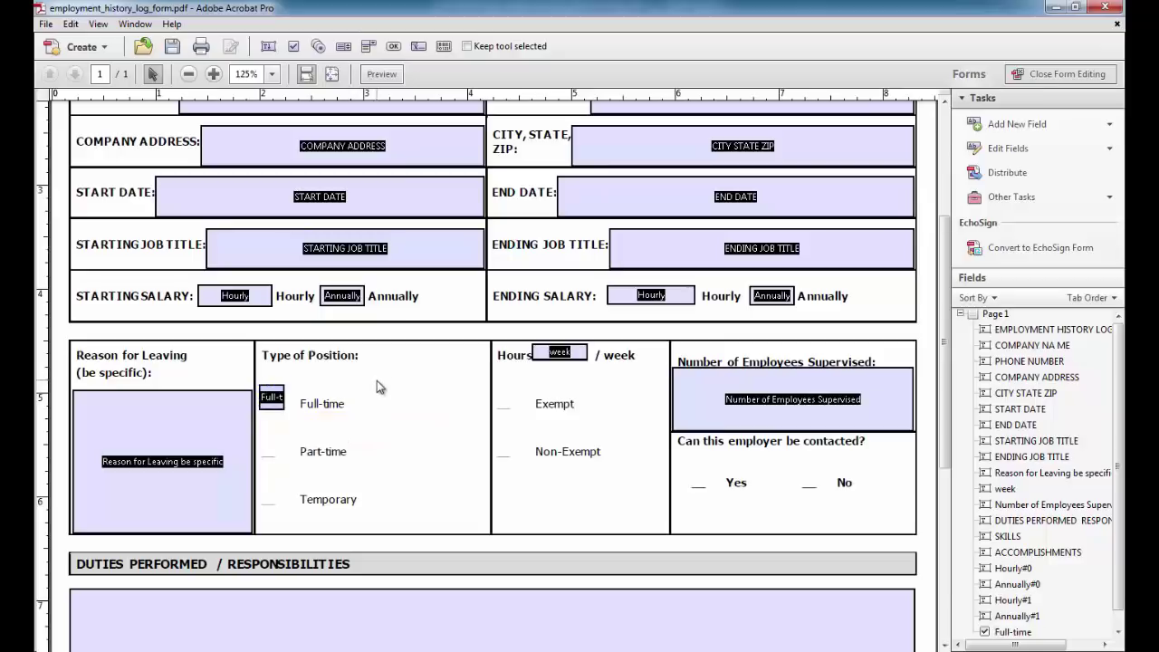
Step: Add a check box named Part-time beside the Part-time option
click(1009, 132)
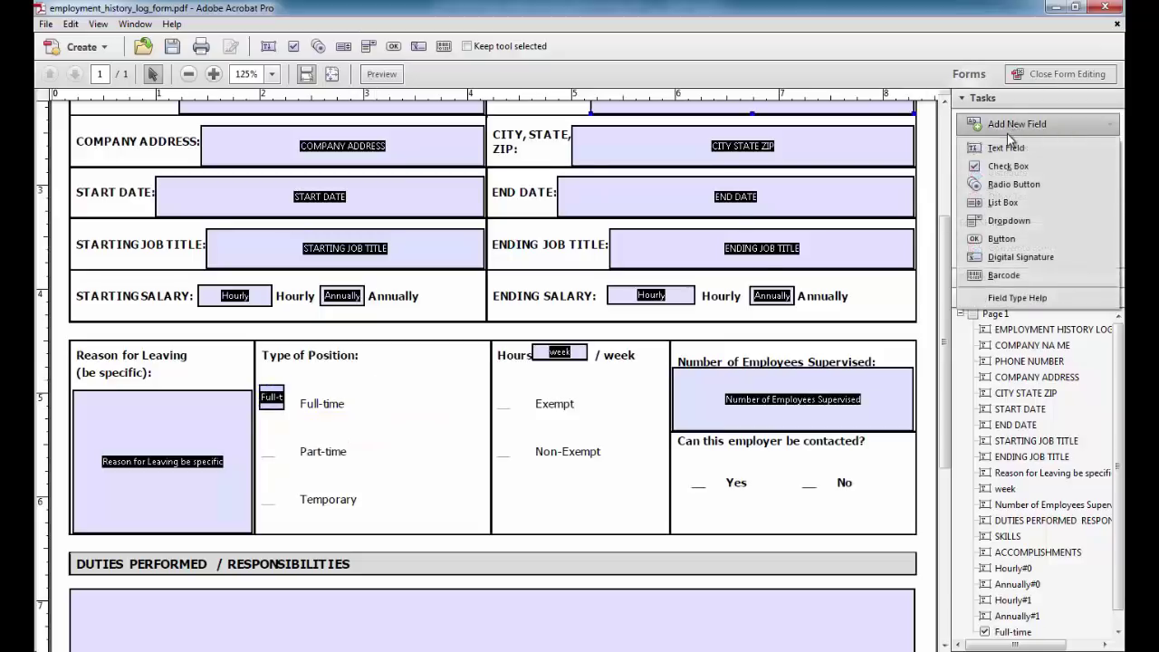
click(1020, 168)
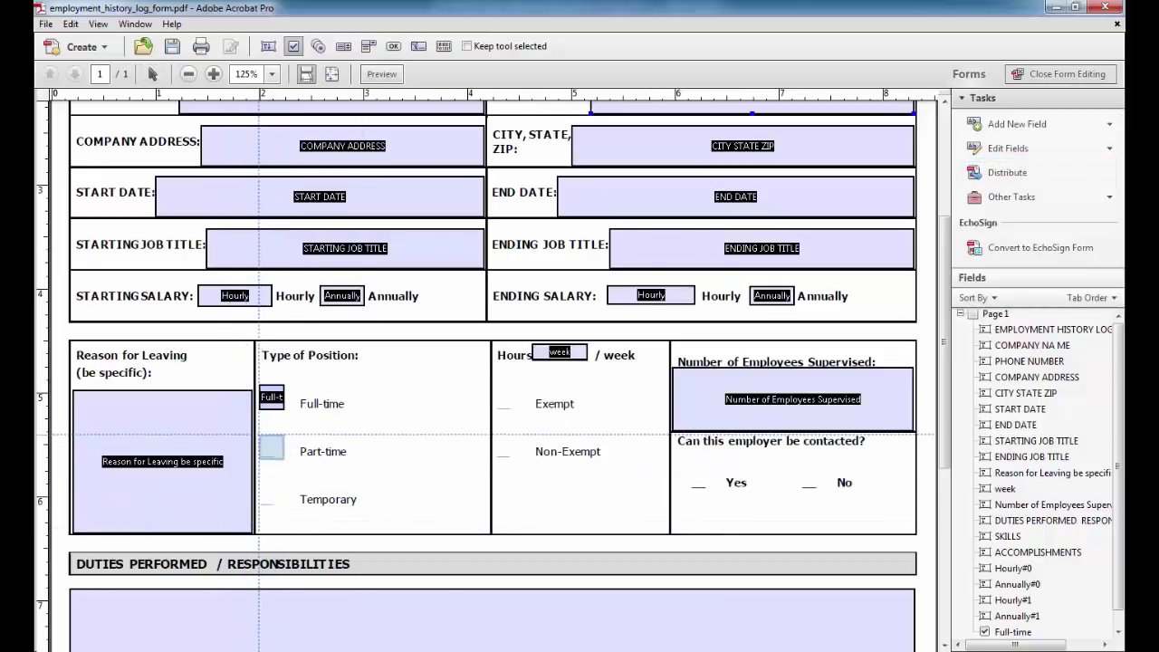
click(263, 437)
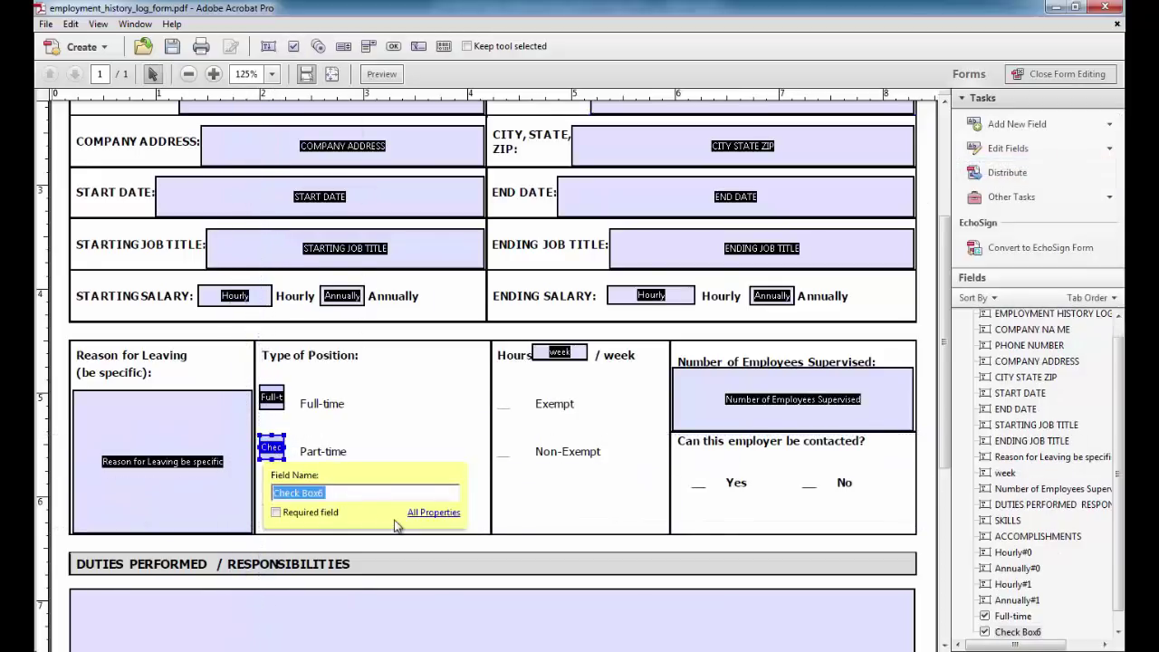
text(Part-time)
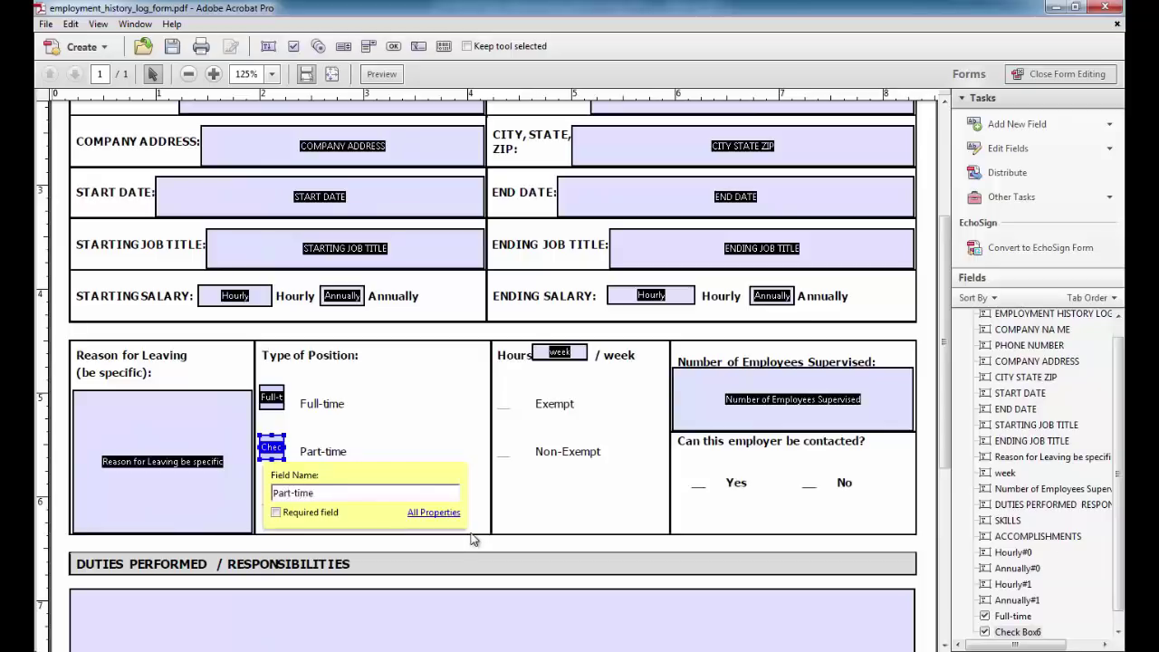
click(453, 441)
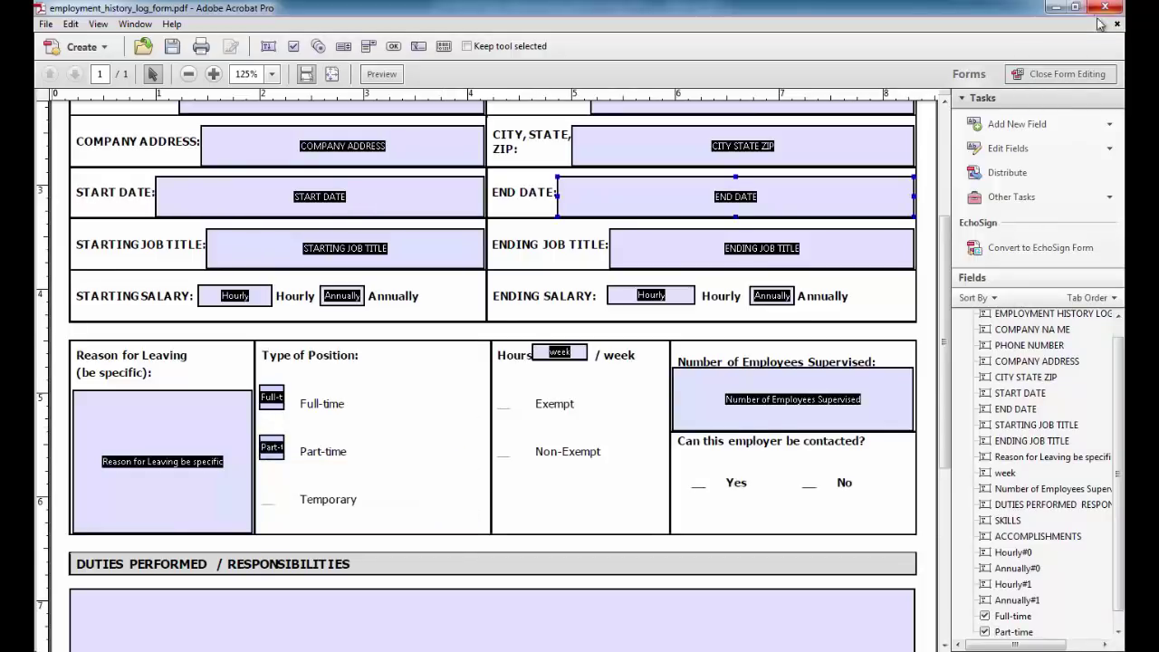
Step: Add a check box named Temporary beside Temporary and close form editing
click(1012, 125)
click(1007, 166)
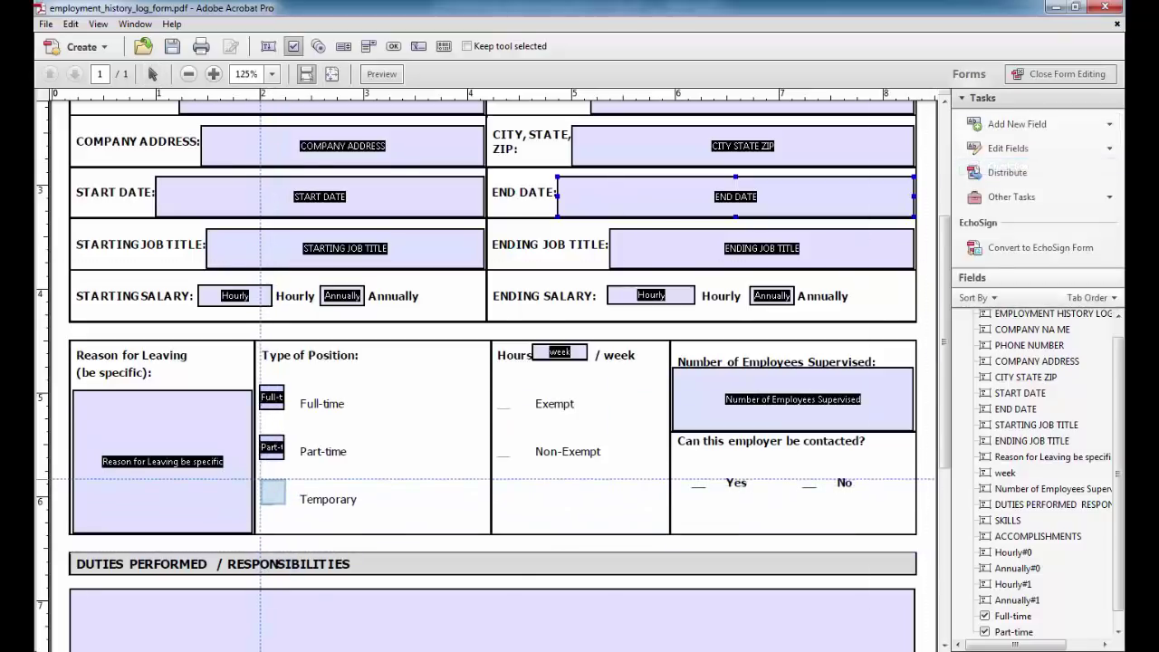
click(273, 492)
text(Temporar)
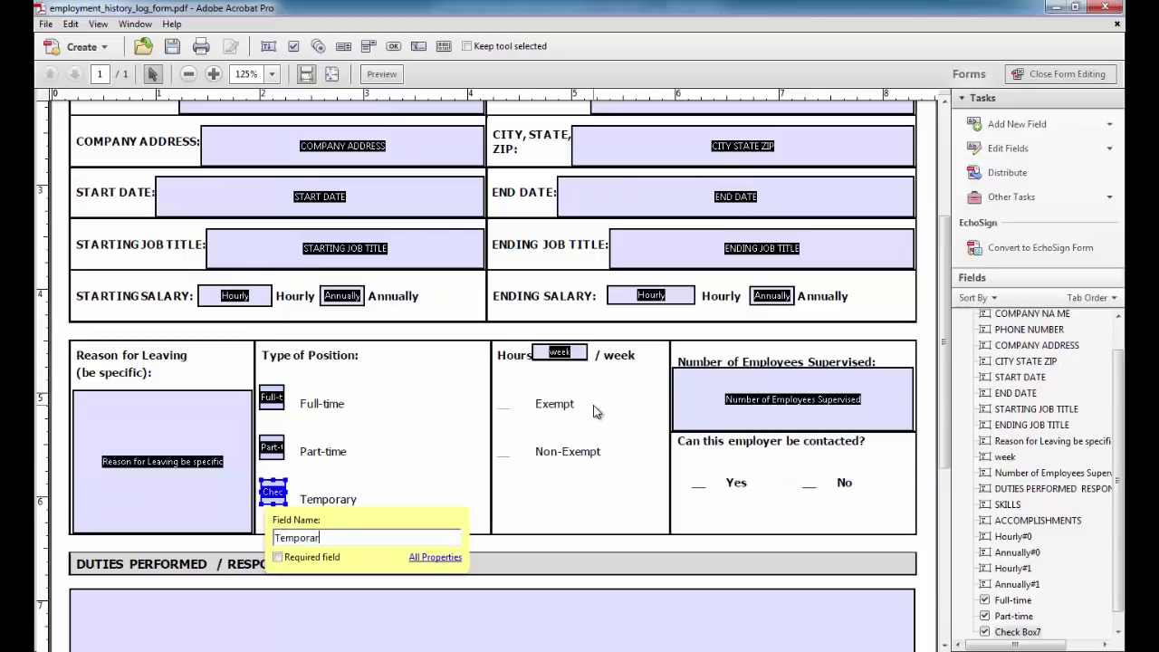
click(451, 422)
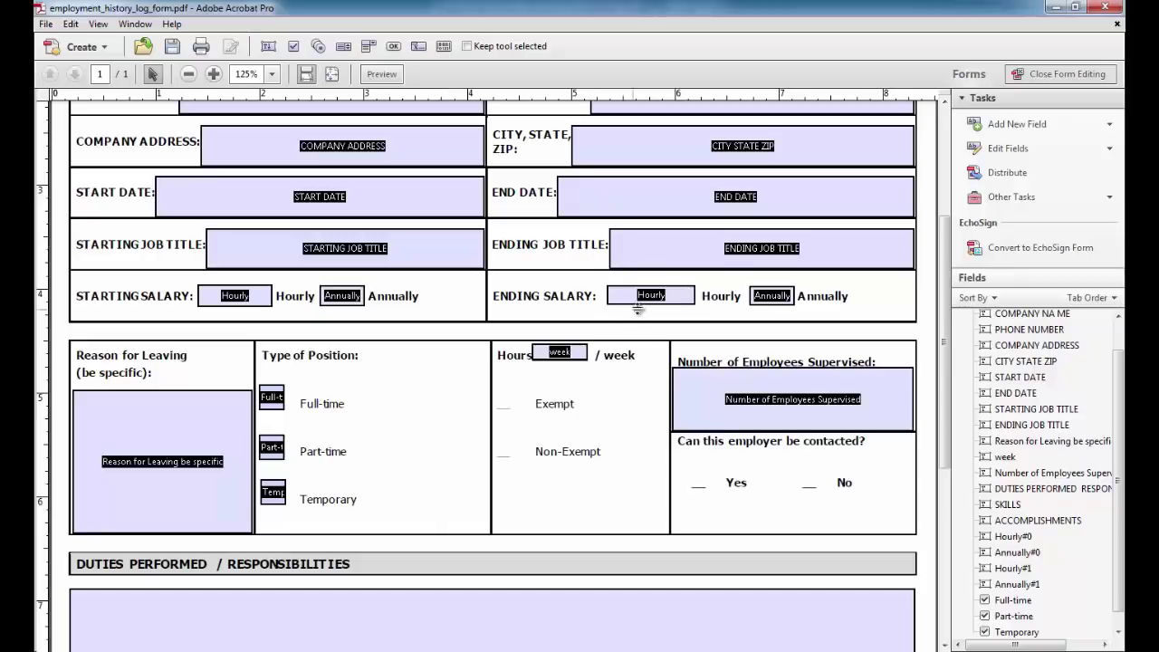
click(1061, 74)
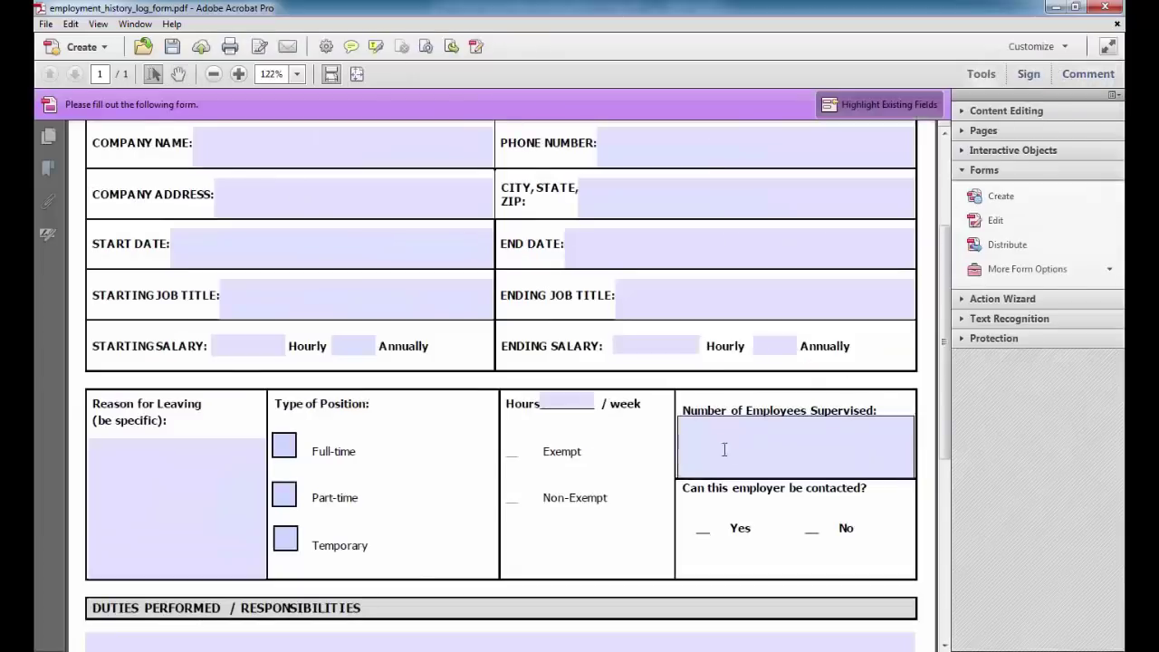
click(284, 449)
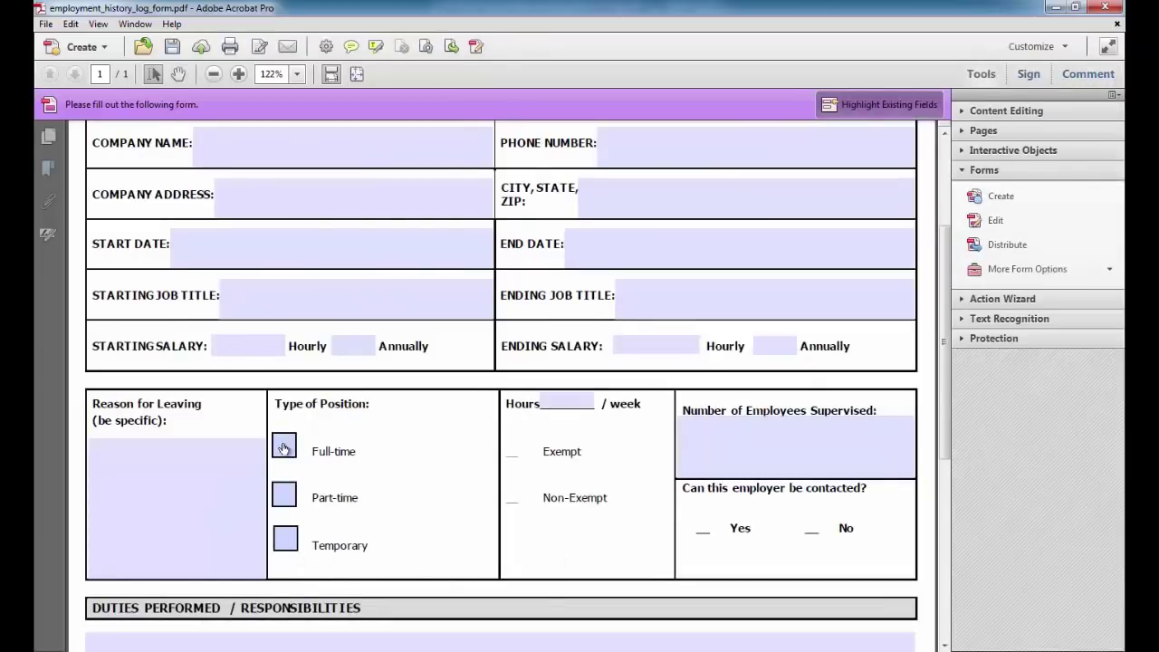
click(286, 498)
click(286, 539)
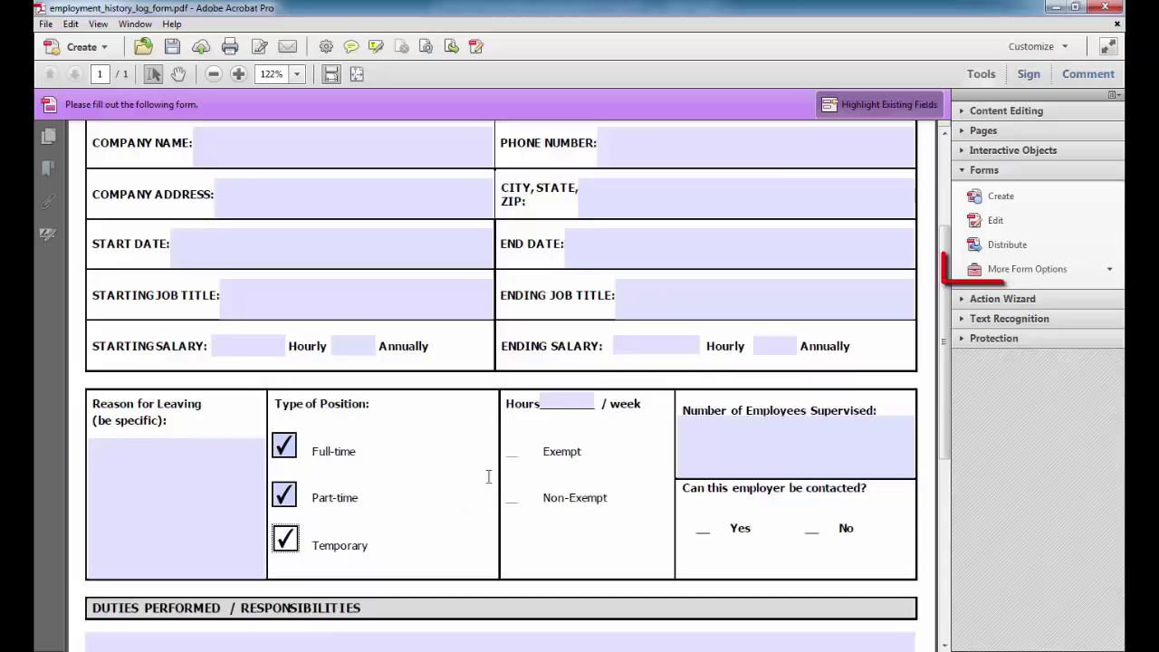
click(996, 275)
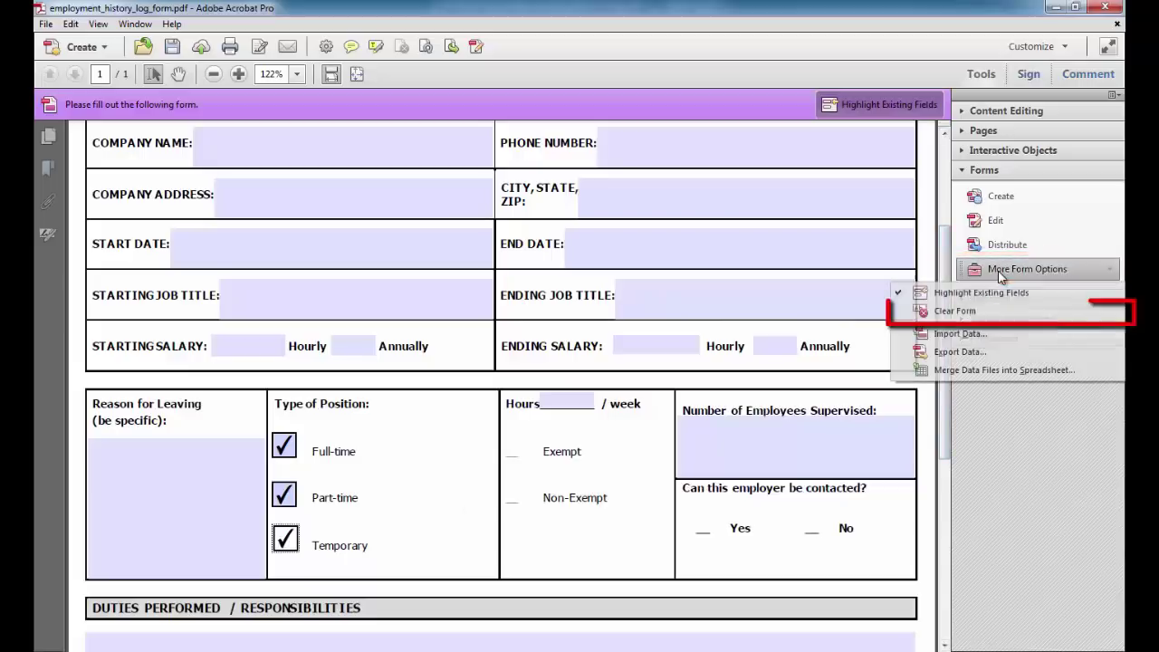
click(968, 313)
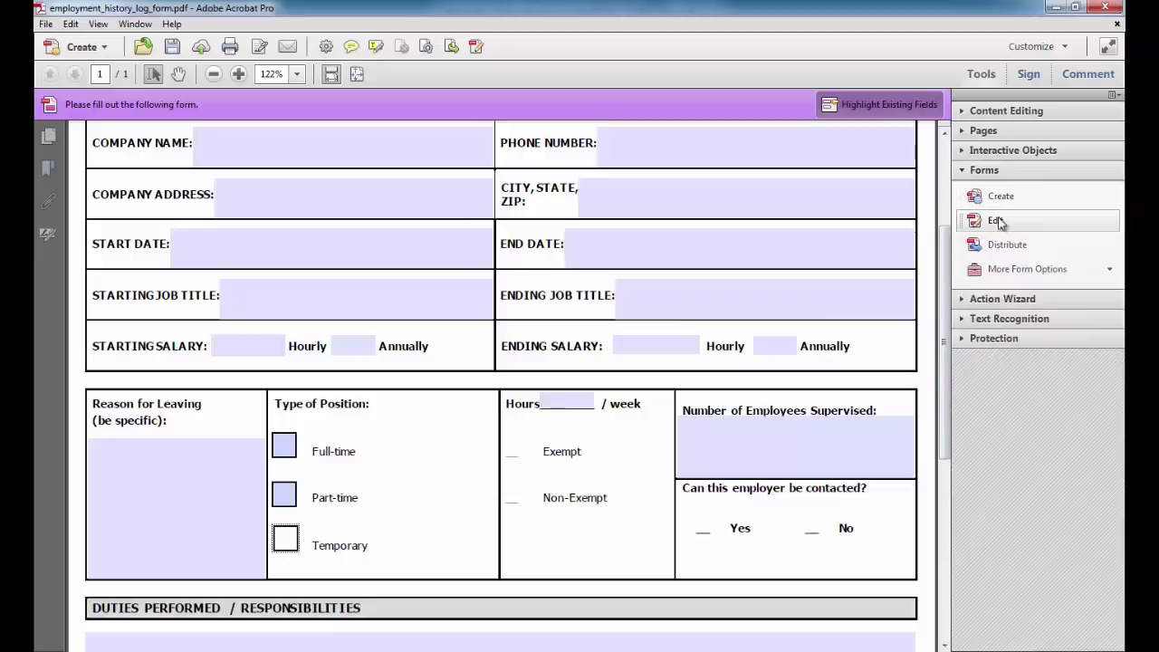
Step: Delete the Full-time, Part-time and Temporary check boxes in form editing
click(999, 221)
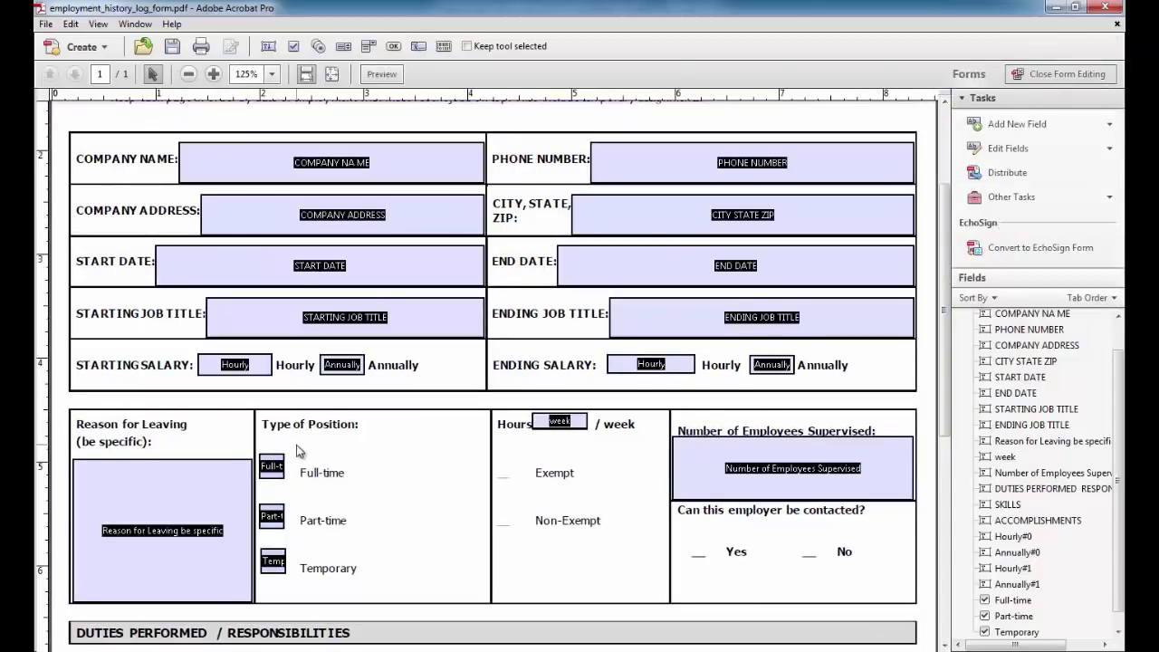
drag(297, 444, 260, 580)
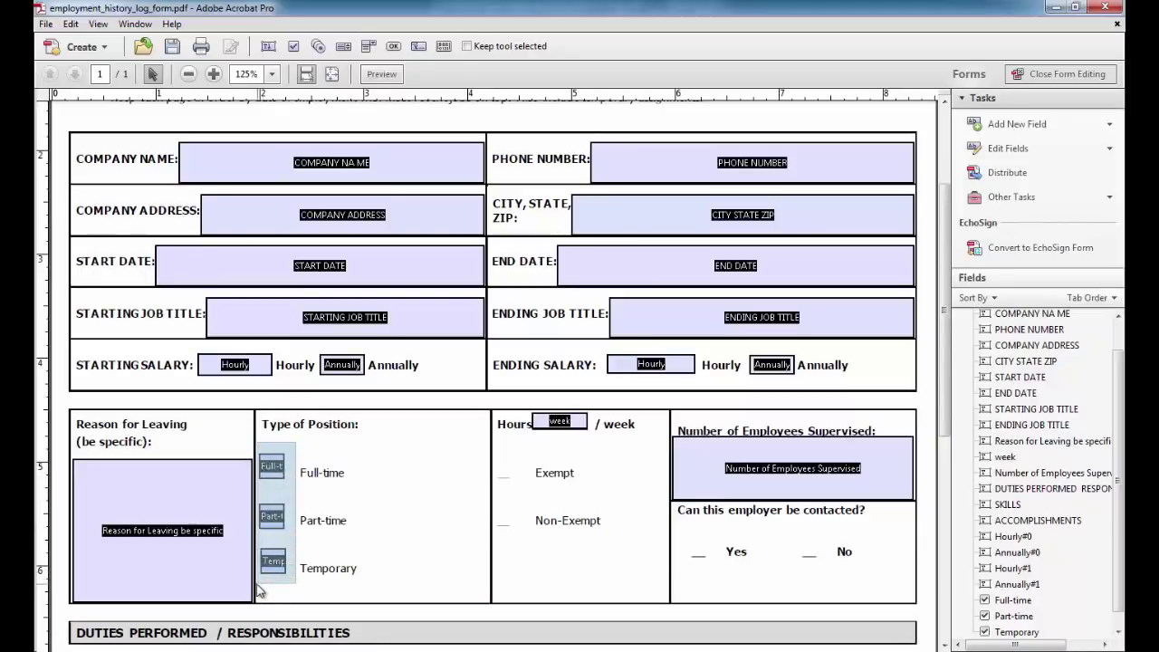
drag(259, 580, 261, 589)
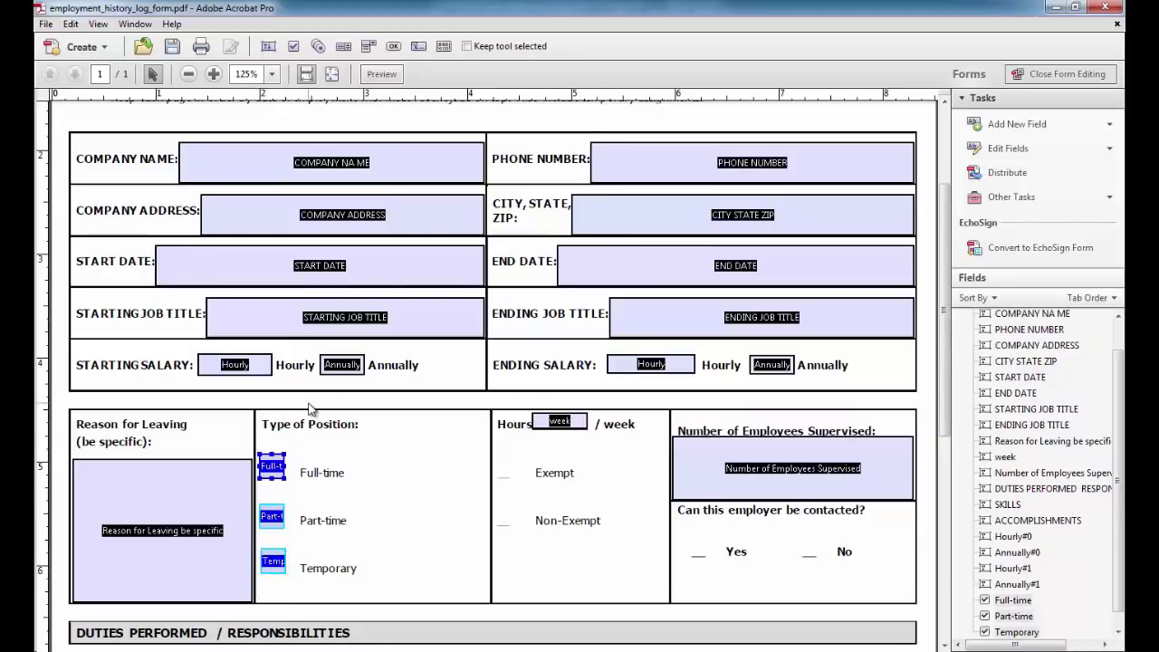
key(Delete)
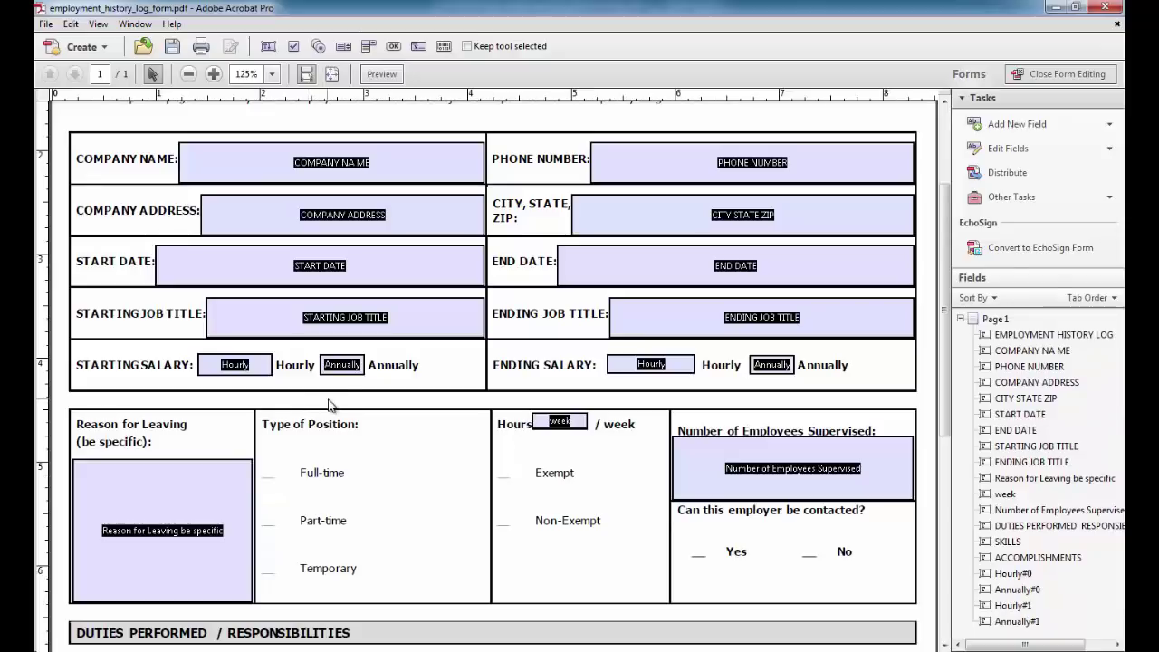
Step: Add a Full-time radio button beside Full-time in a group named Type of Position
click(1005, 125)
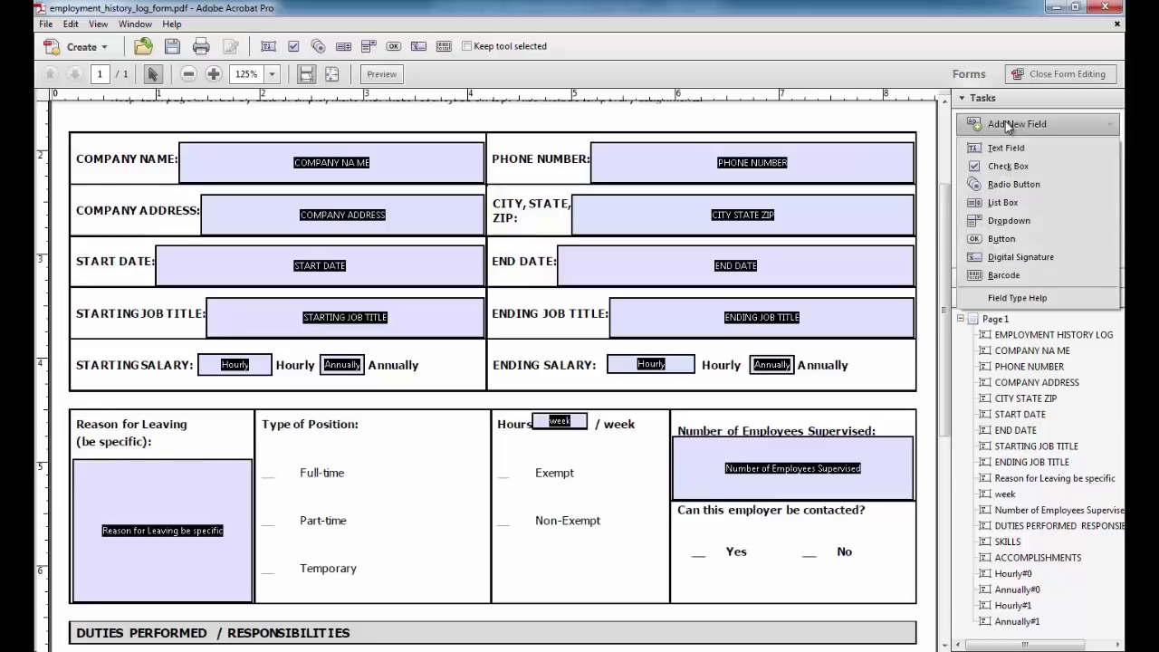
click(1014, 184)
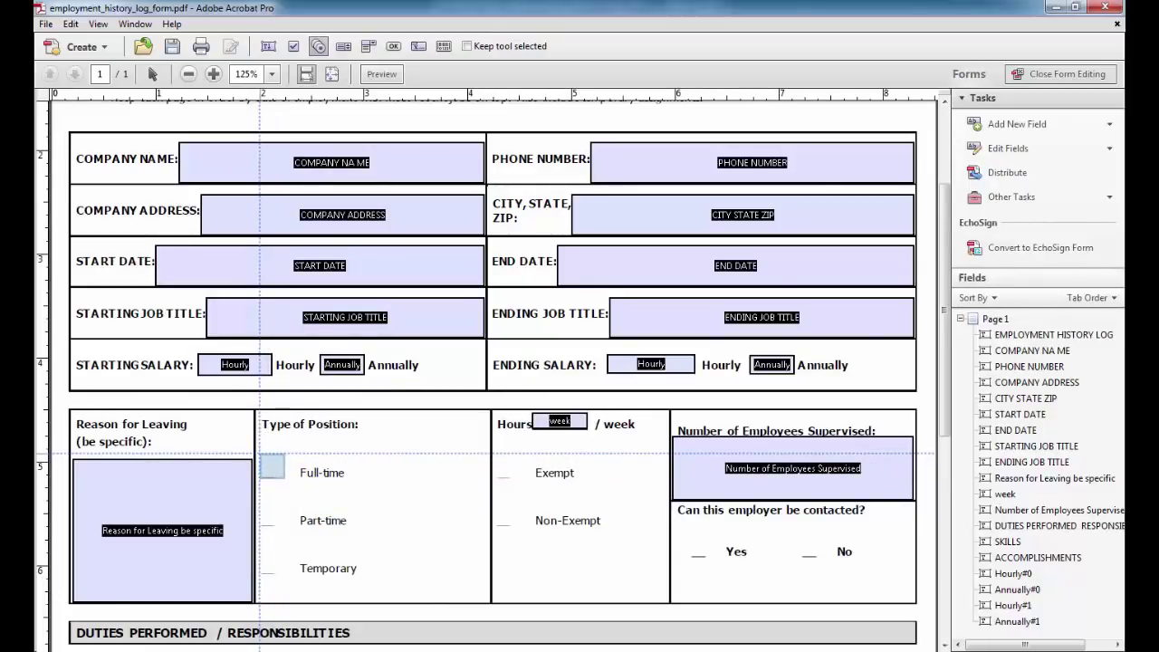
click(261, 454)
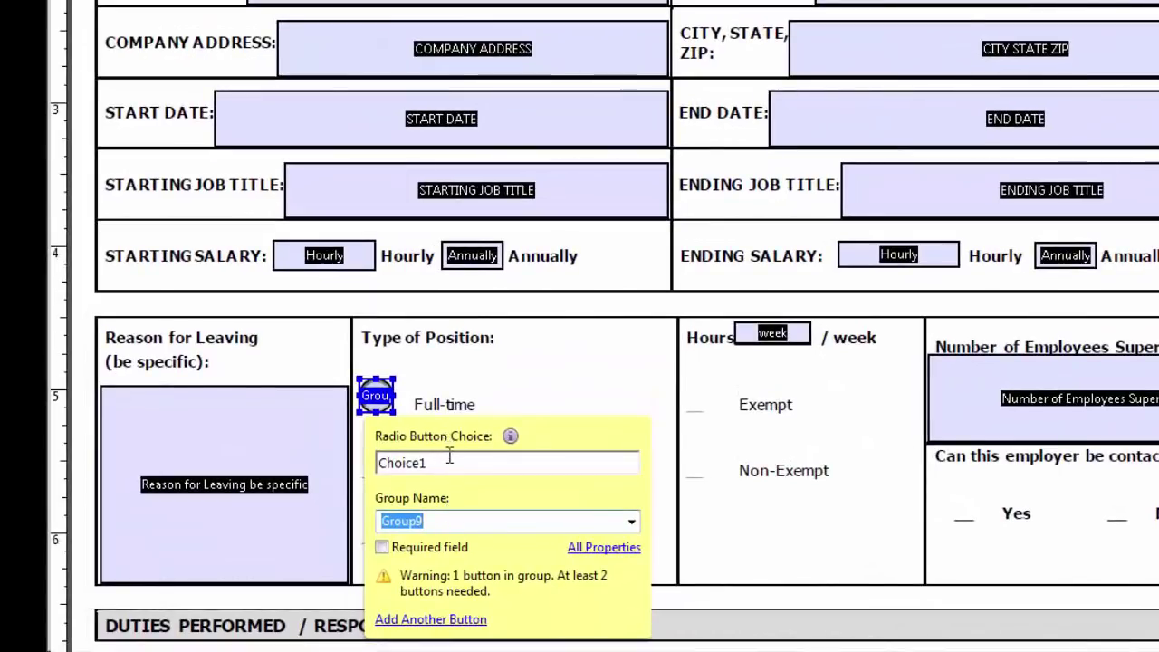
click(449, 461)
double_click(448, 461)
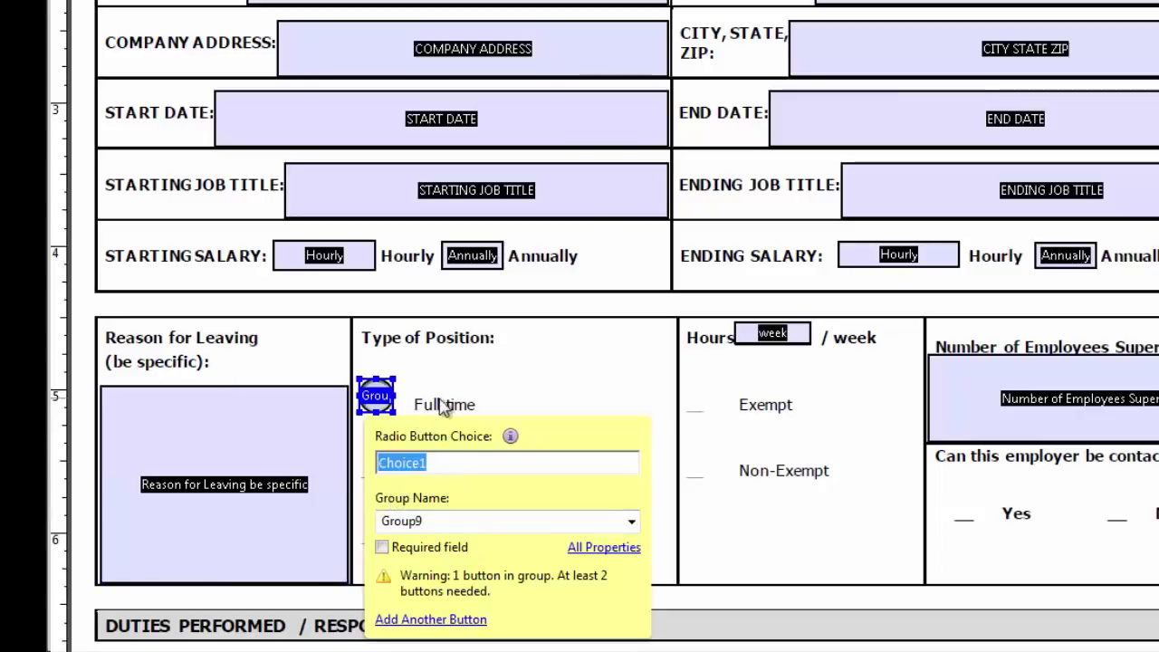
text(Full-time)
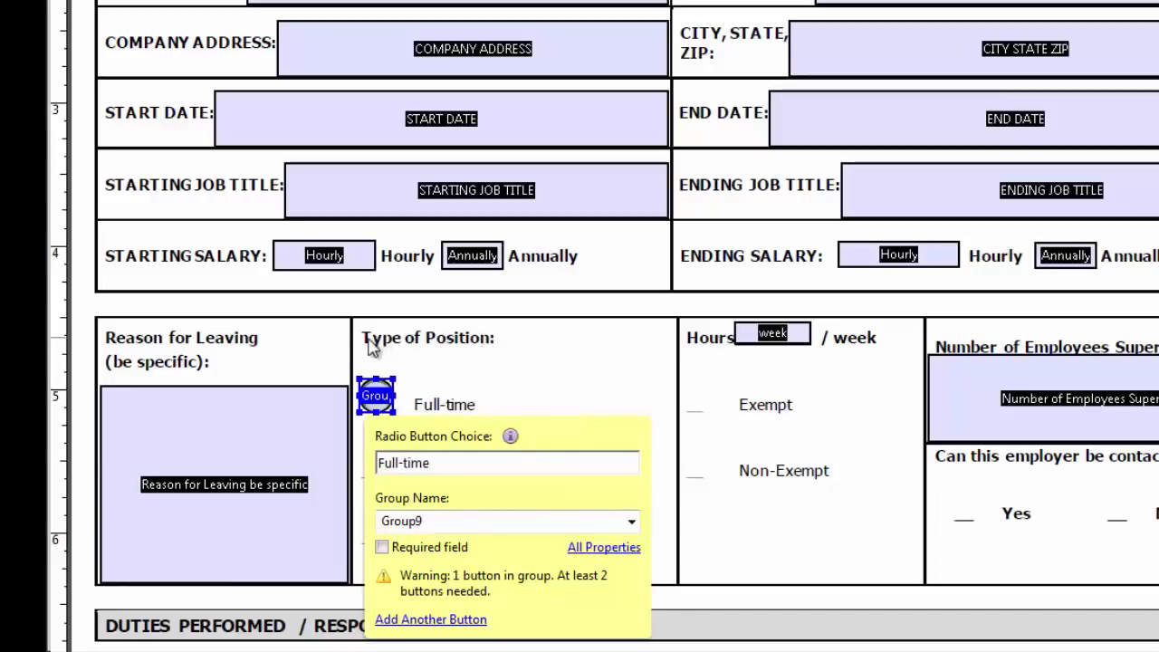
click(461, 520)
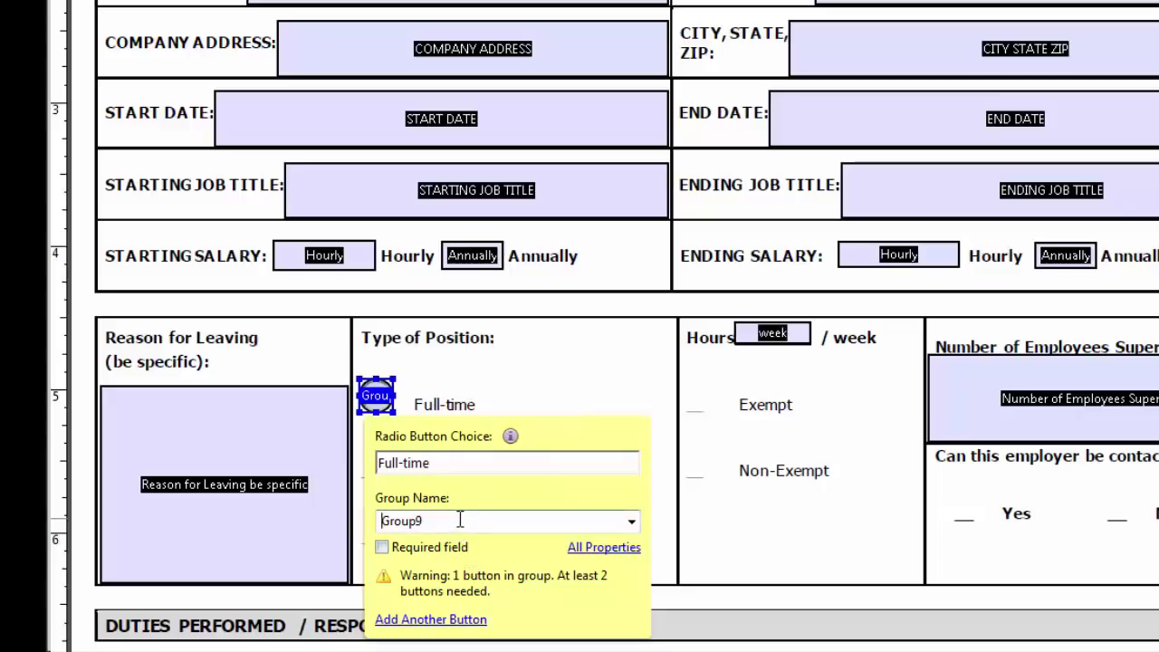
click(244, 516)
text(Type of Position)
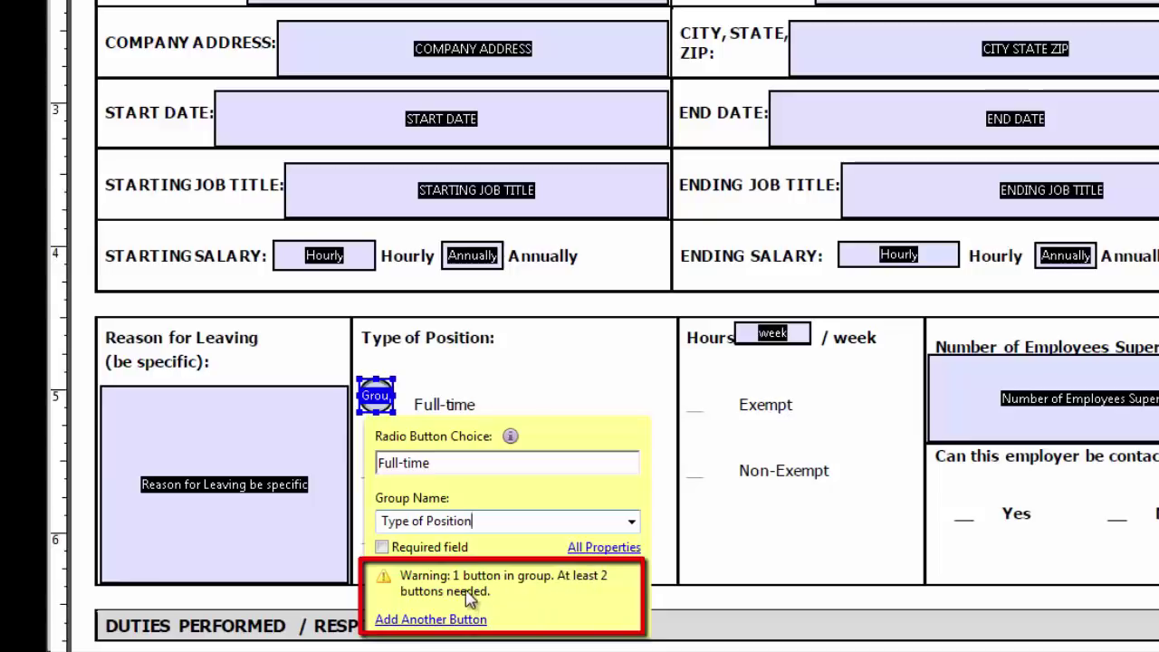
Step: Add a Part-time radio button beside Part-time in the Type of Position group
click(433, 621)
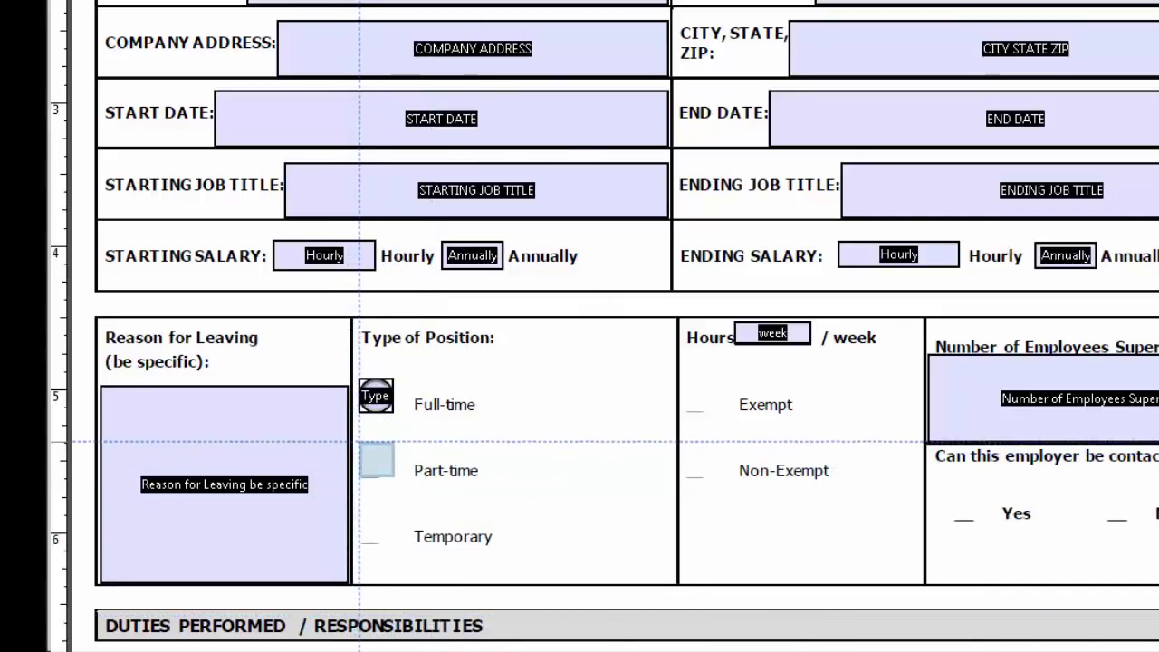
click(377, 459)
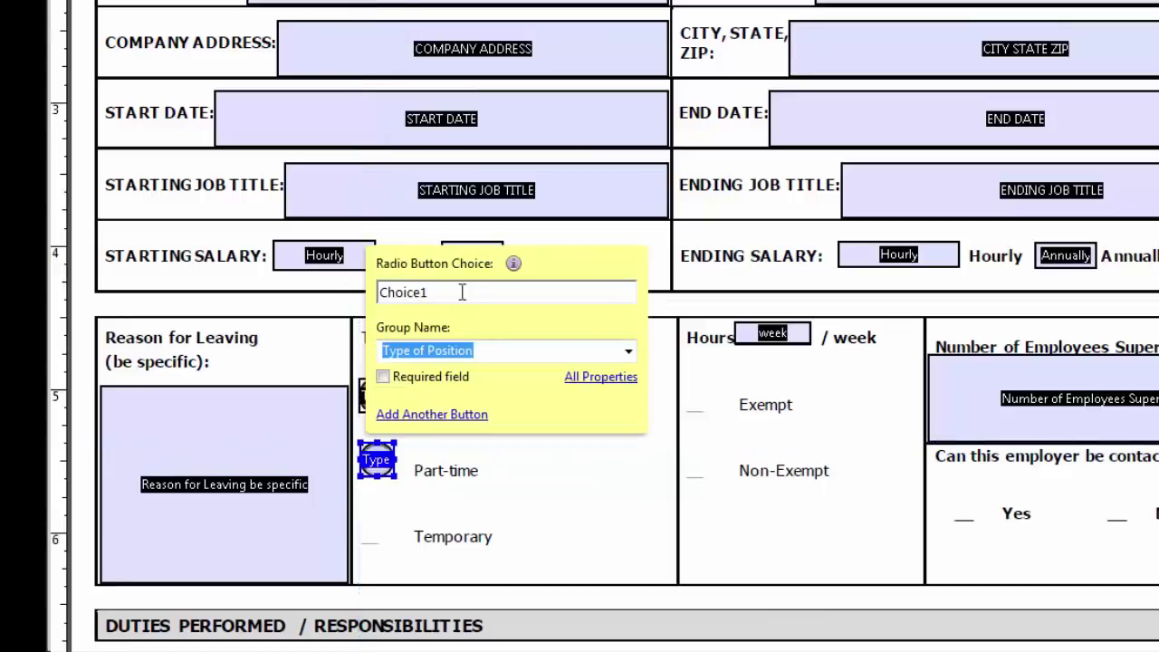
drag(460, 293, 207, 282)
text(Part-time)
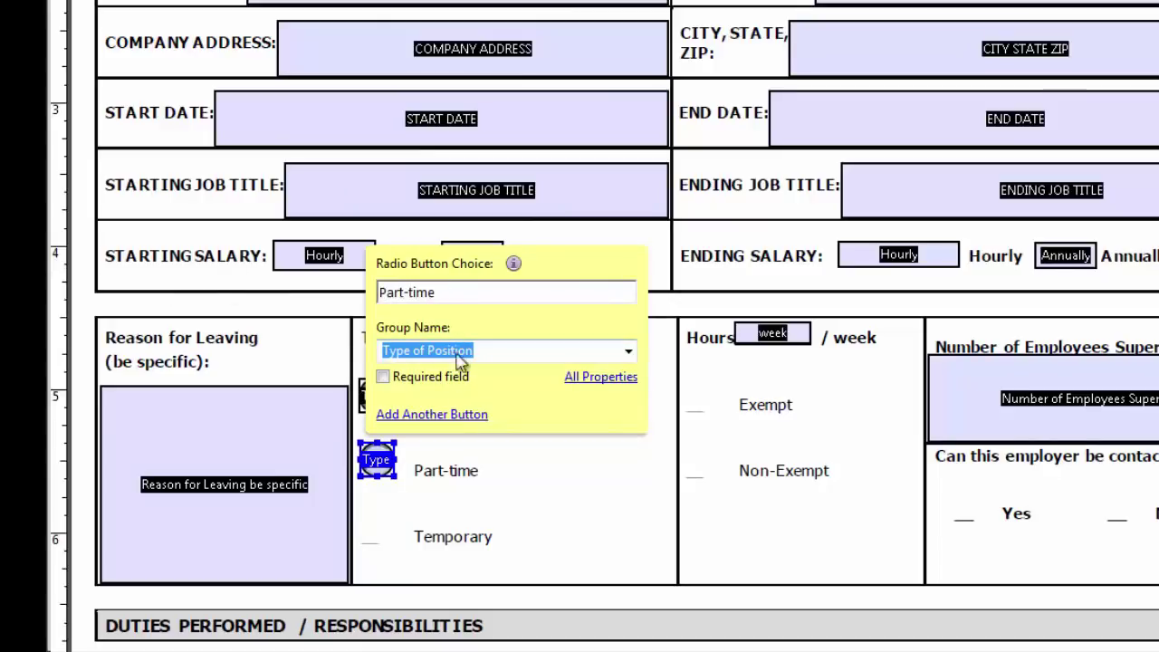
Step: Add a Temporary radio button beside Temporary in the same group
click(457, 418)
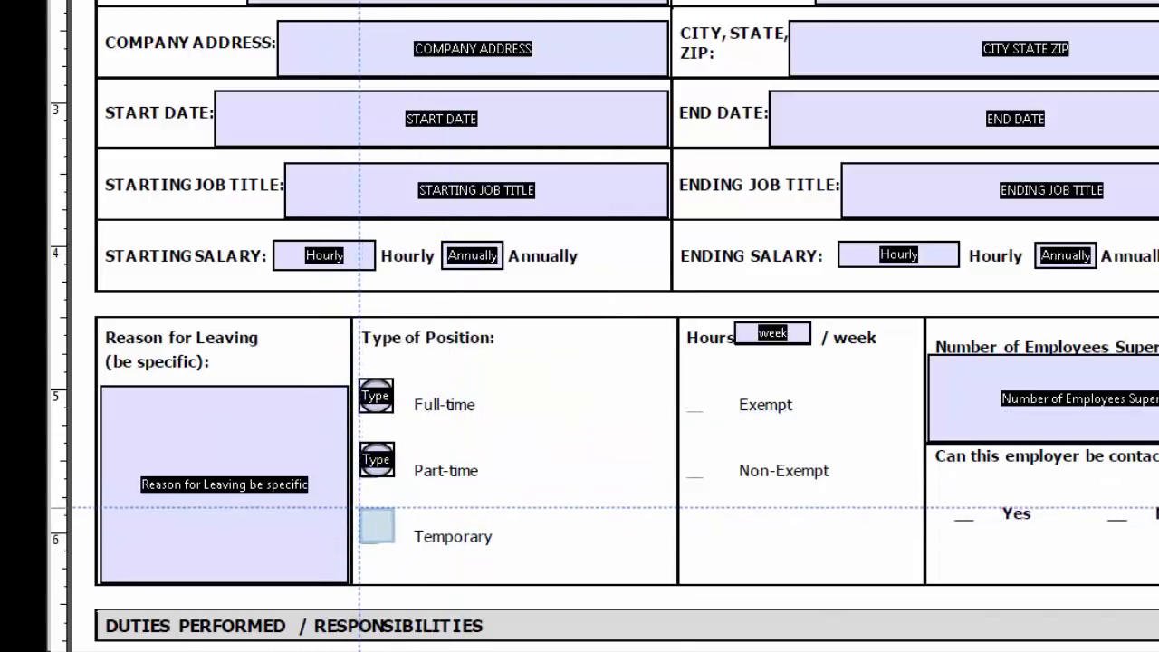
click(361, 508)
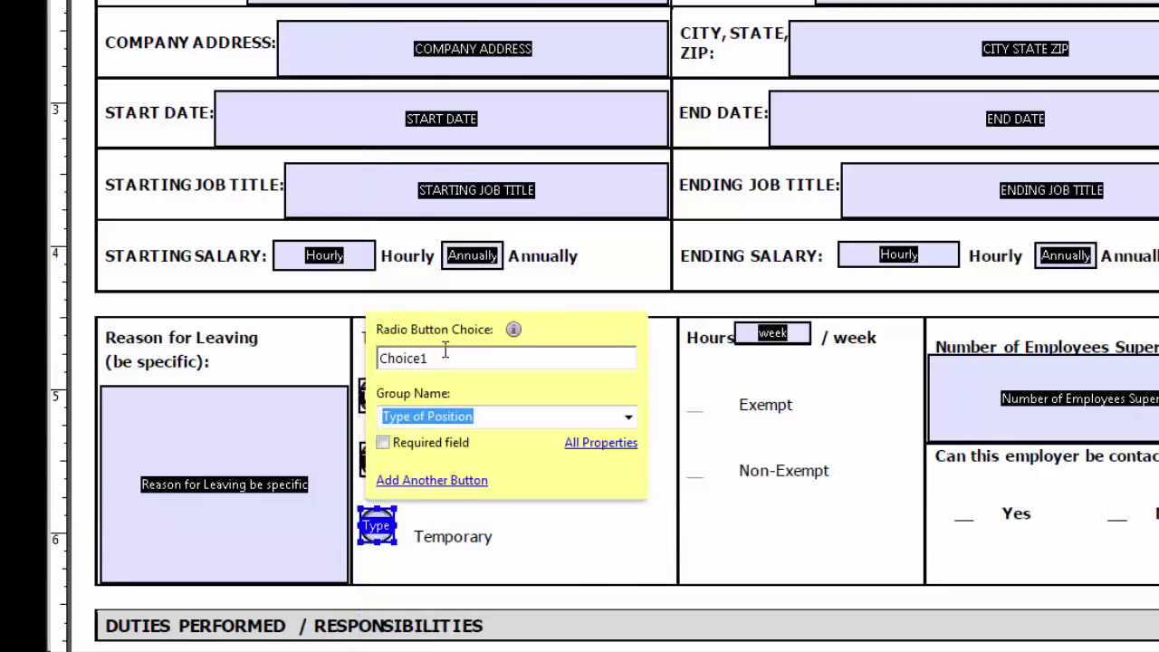
double_click(443, 355)
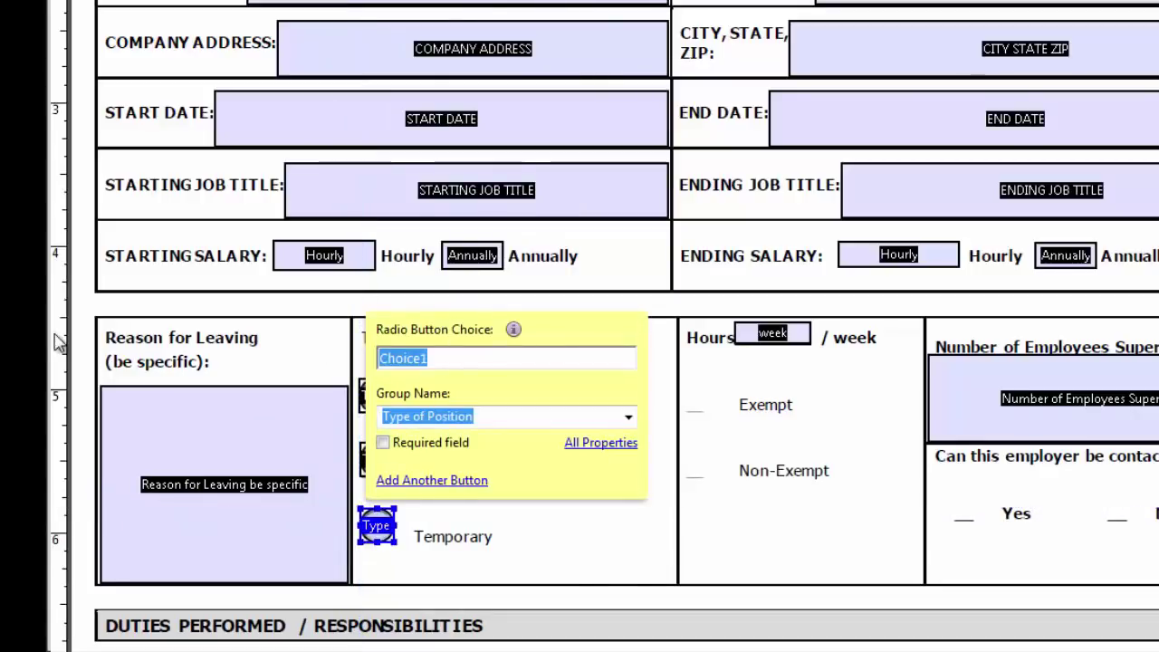
text(Temporary)
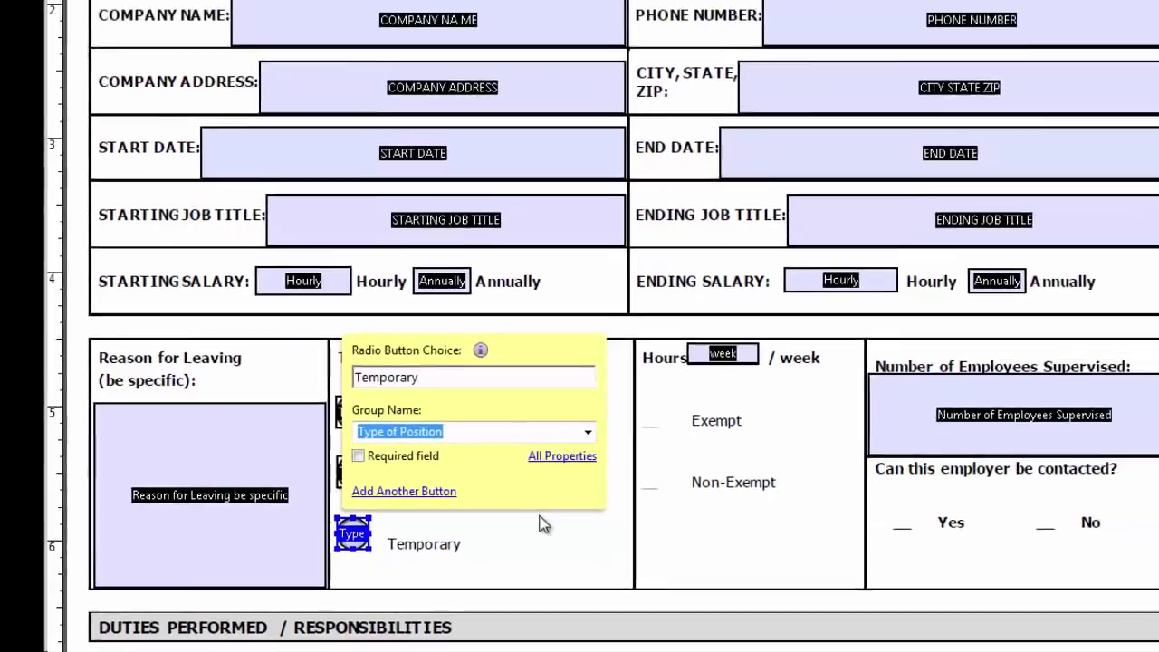
click(459, 549)
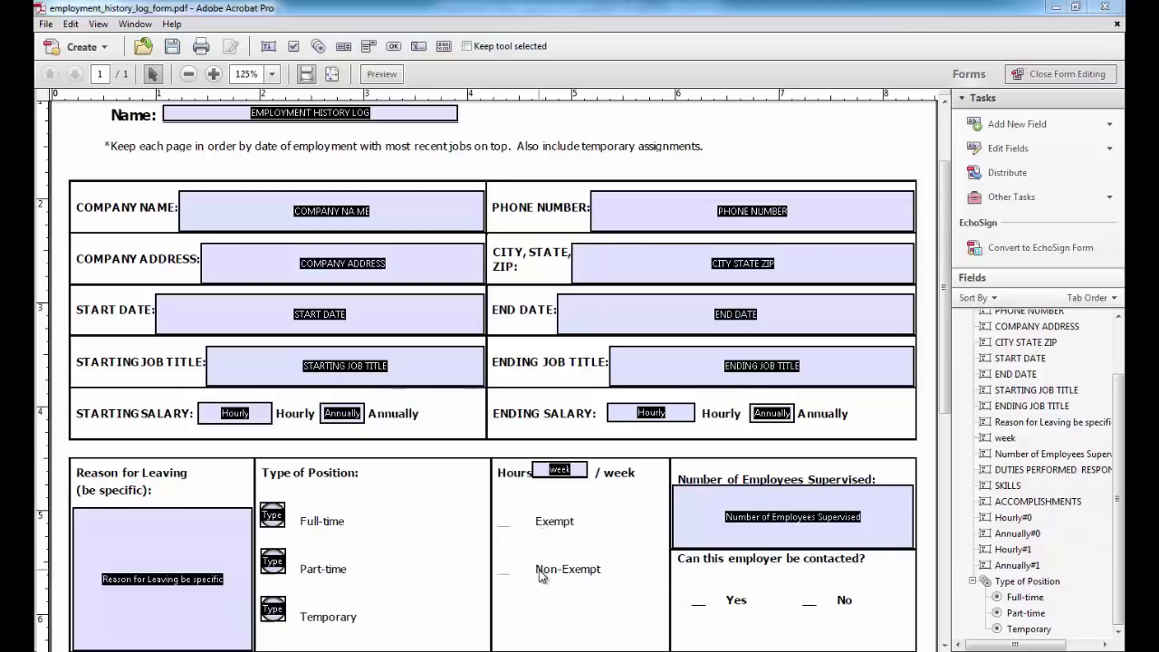
Step: Add an Exempt radio button beside Exempt and set its group name
click(1017, 124)
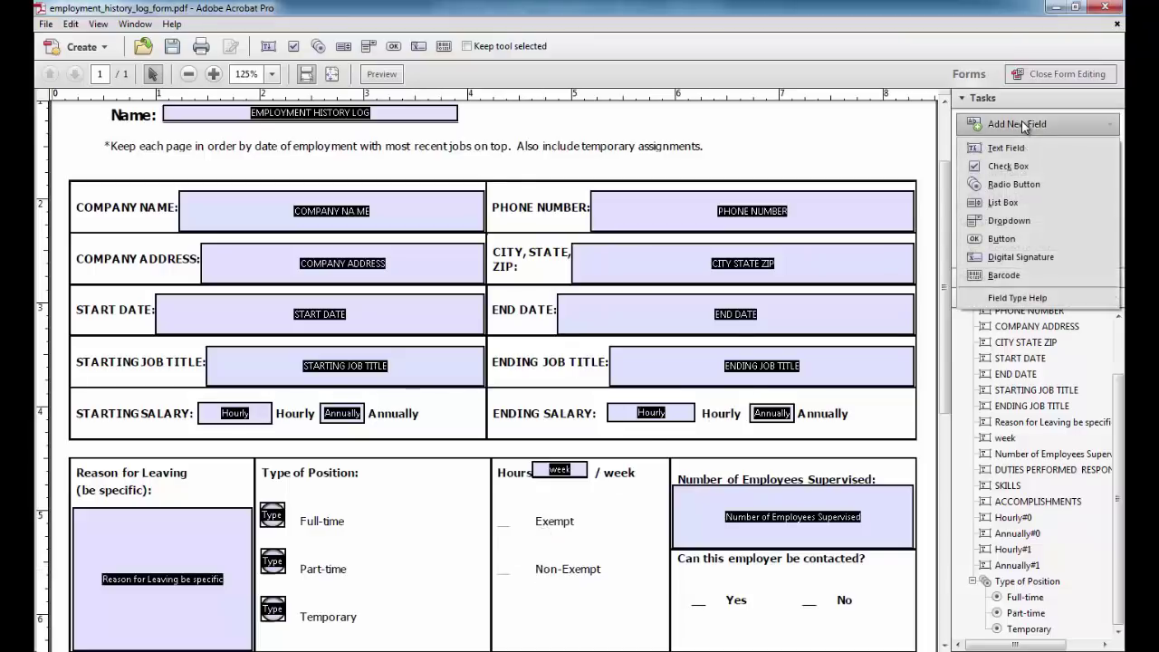
click(998, 187)
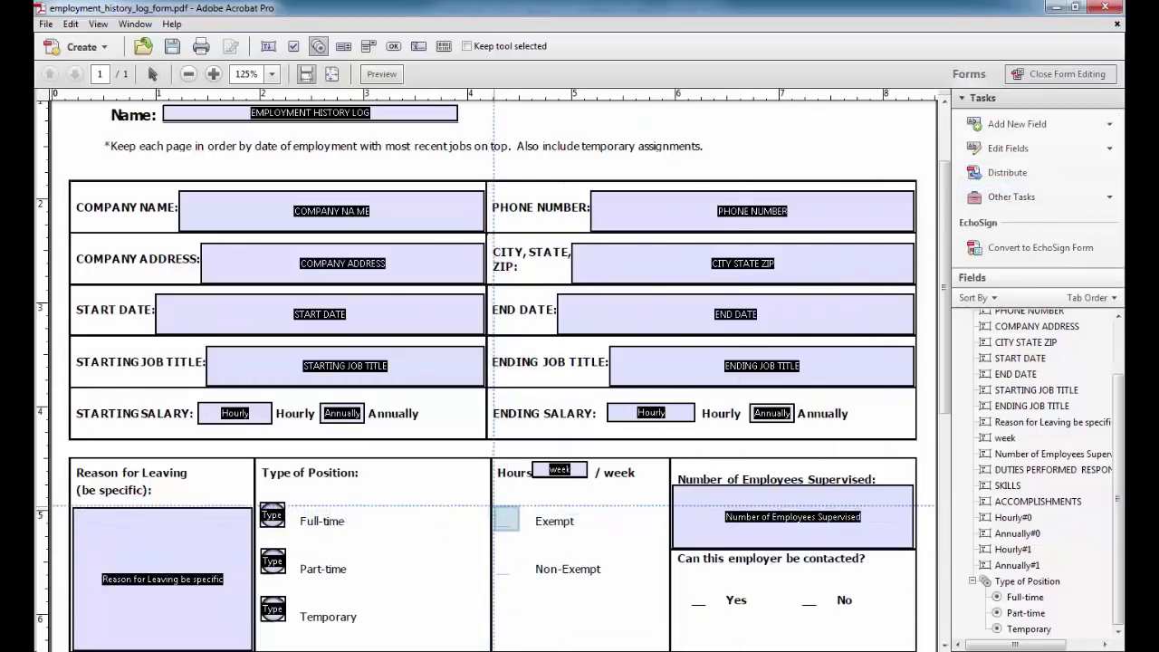
click(507, 517)
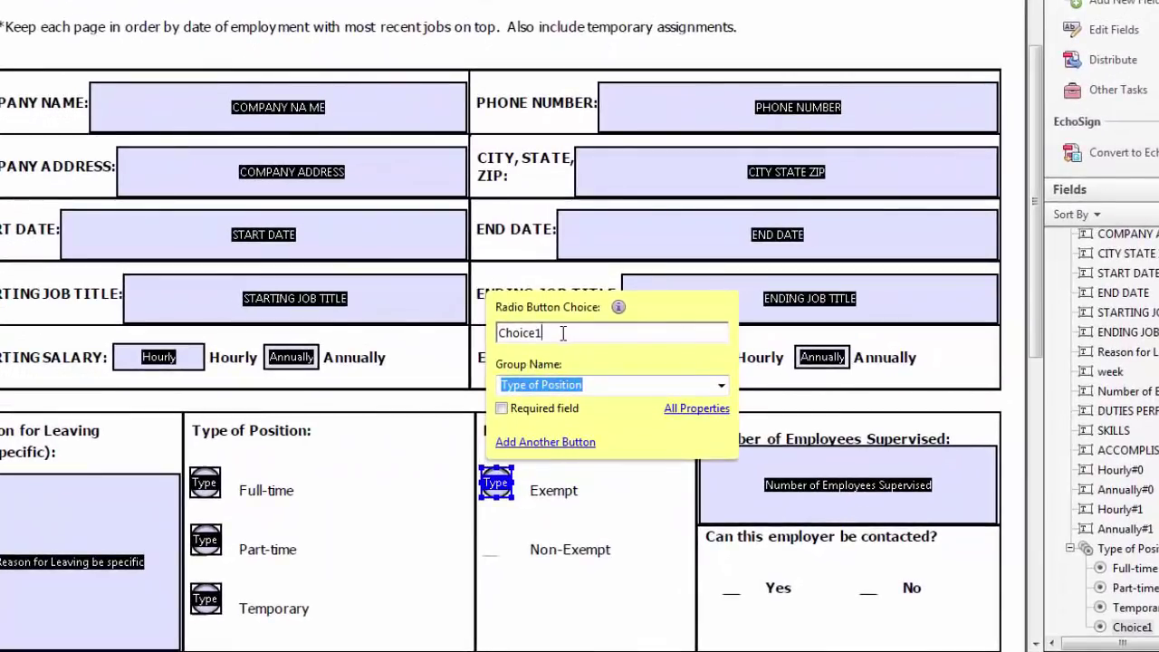
double_click(562, 332)
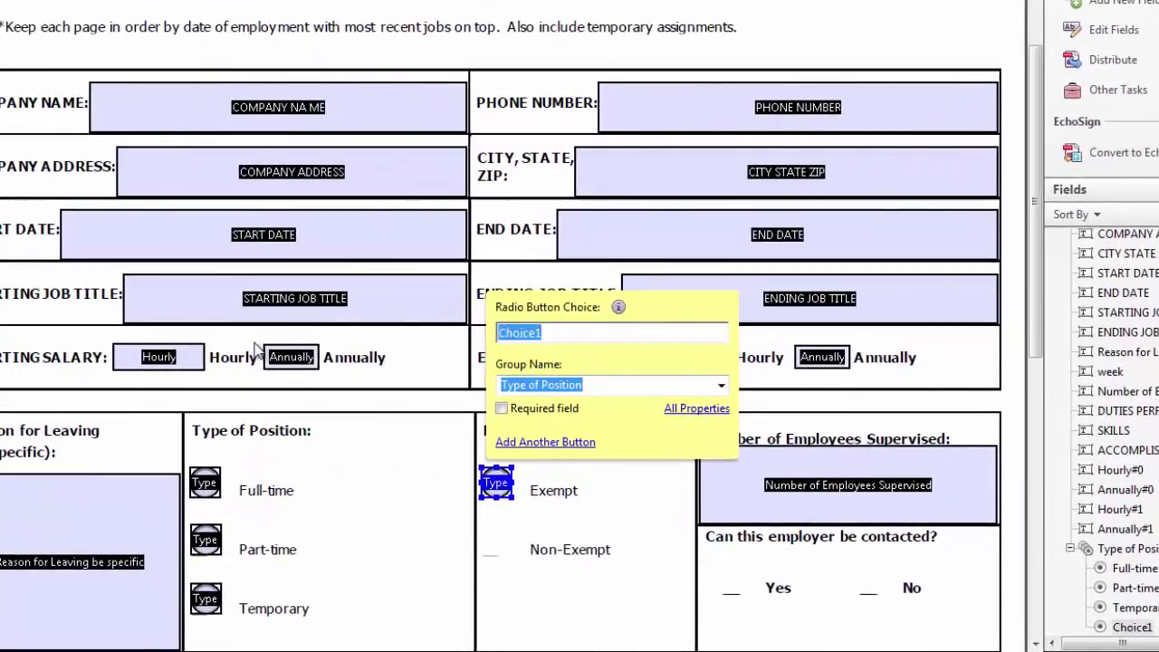
text(Exempt)
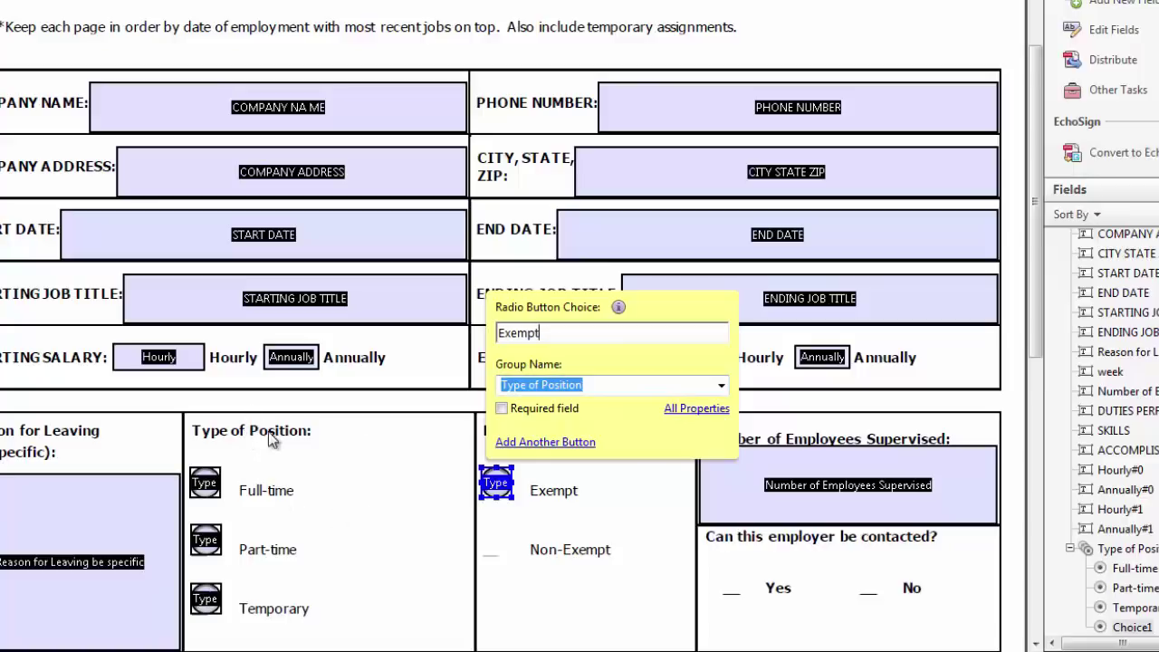
click(603, 388)
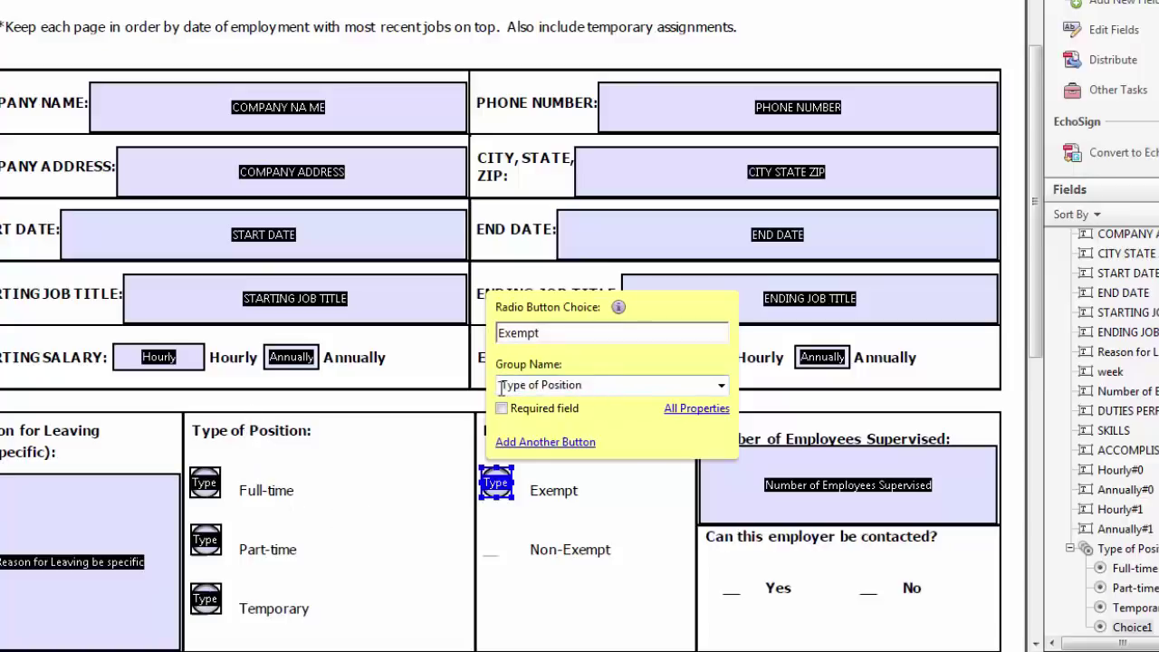
drag(501, 387, 659, 391)
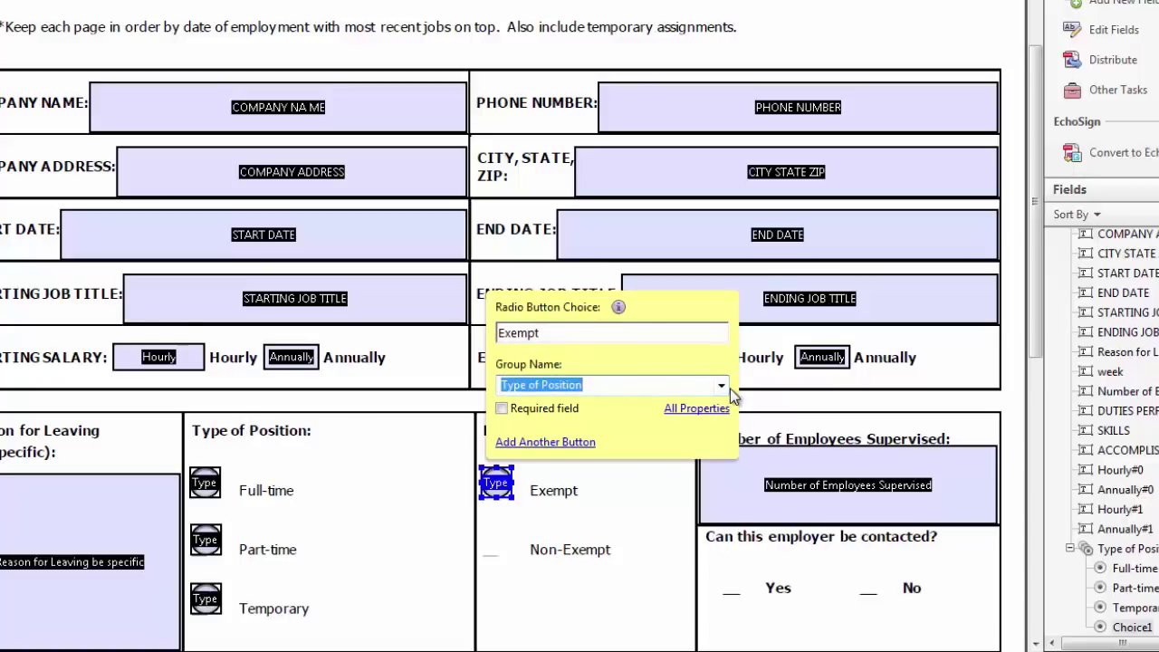
text(Exempt/Non-Exempt)
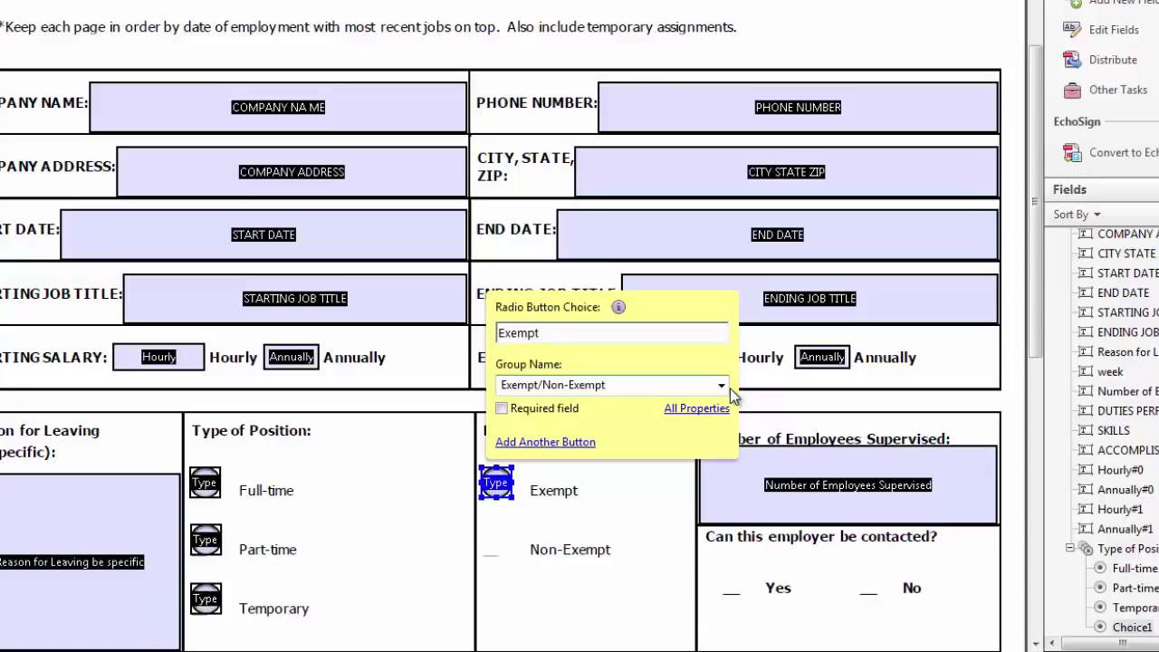
Step: Add a Non-exempt radio button beside Non-Exempt in the same group
click(518, 444)
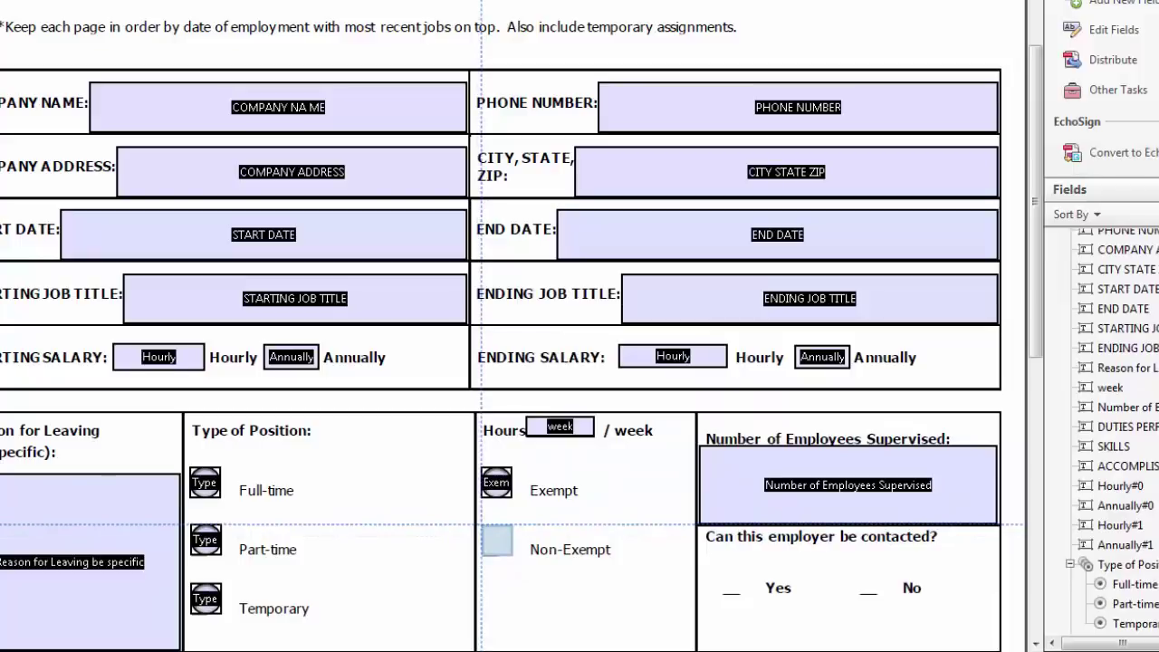
click(497, 540)
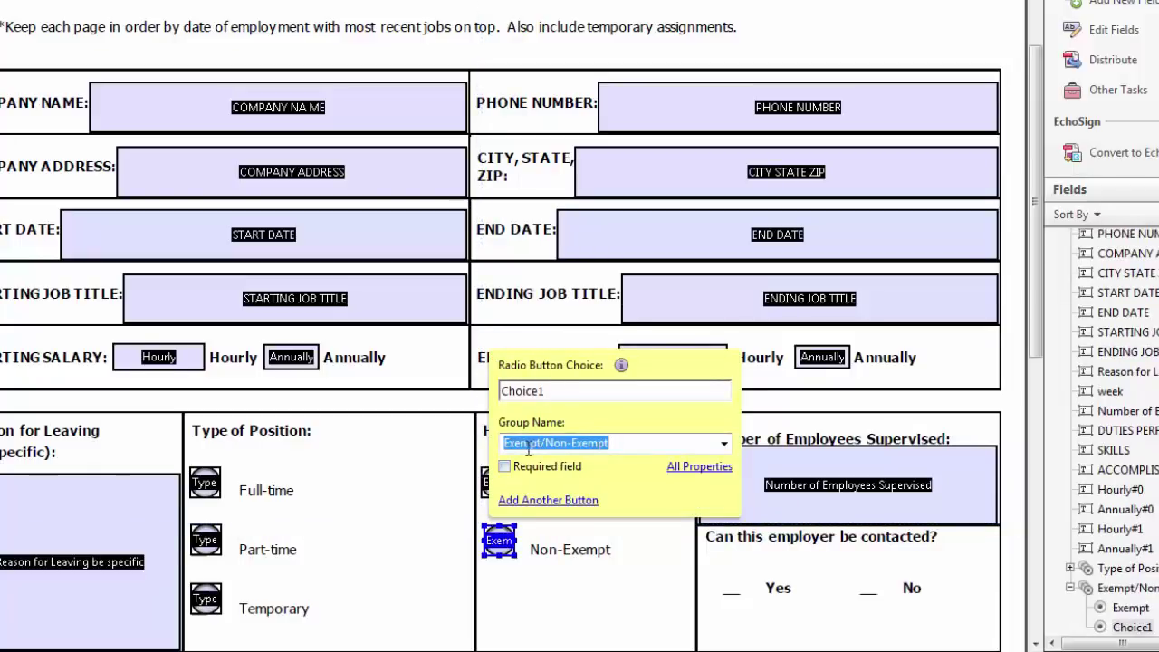
drag(559, 391, 483, 401)
text(Non-)
text(exempt)
Step: Left-align the Exempt and Non-Exempt radio buttons, using Non-Exempt as the reference
click(552, 610)
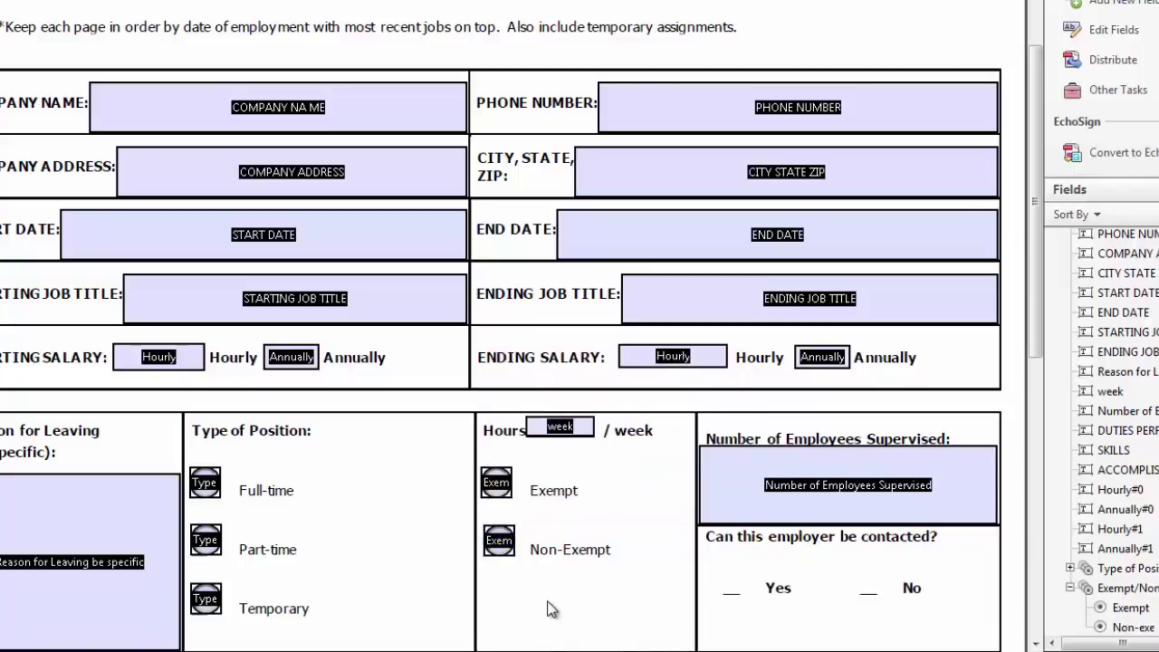
click(507, 482)
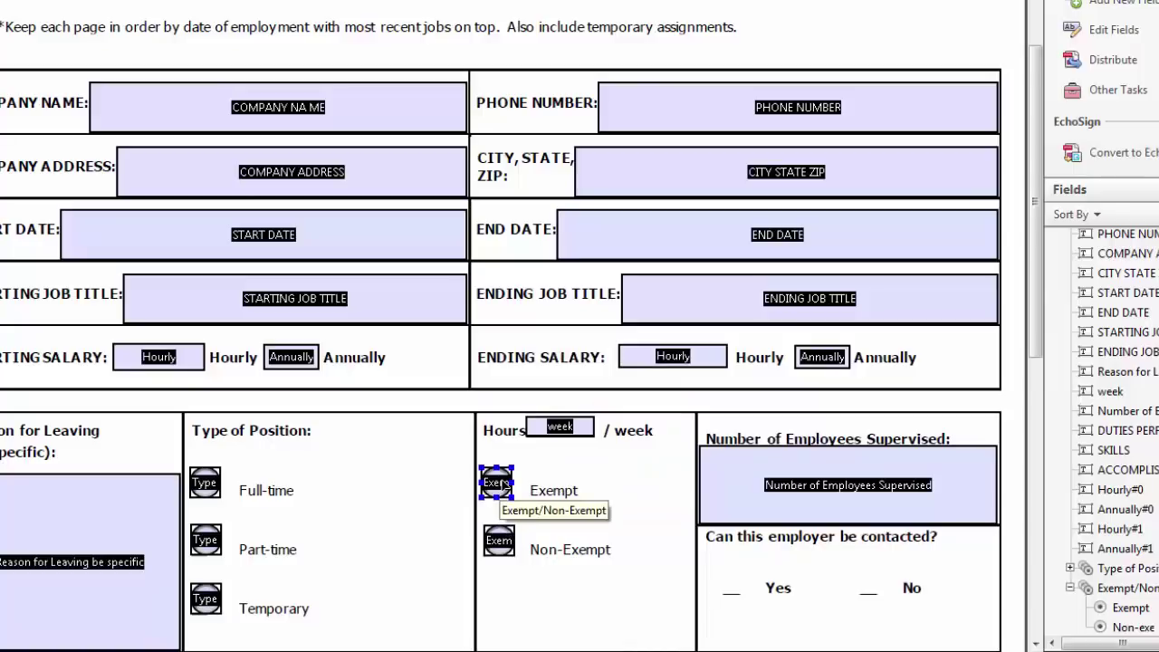
shift+click(501, 543)
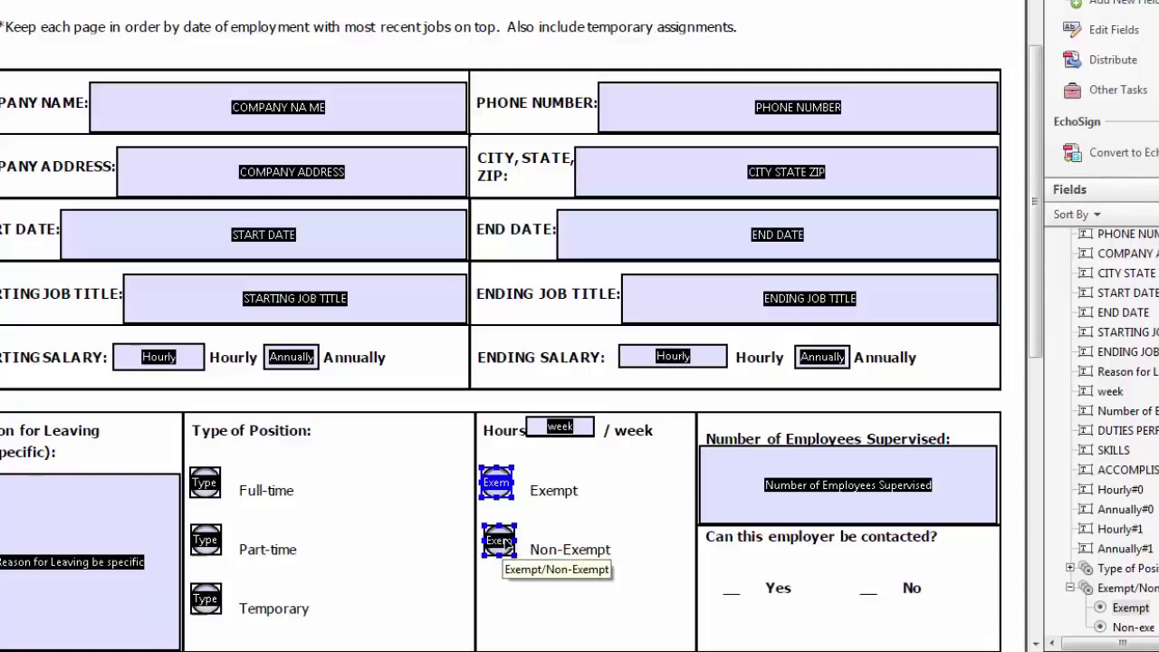
click(502, 541)
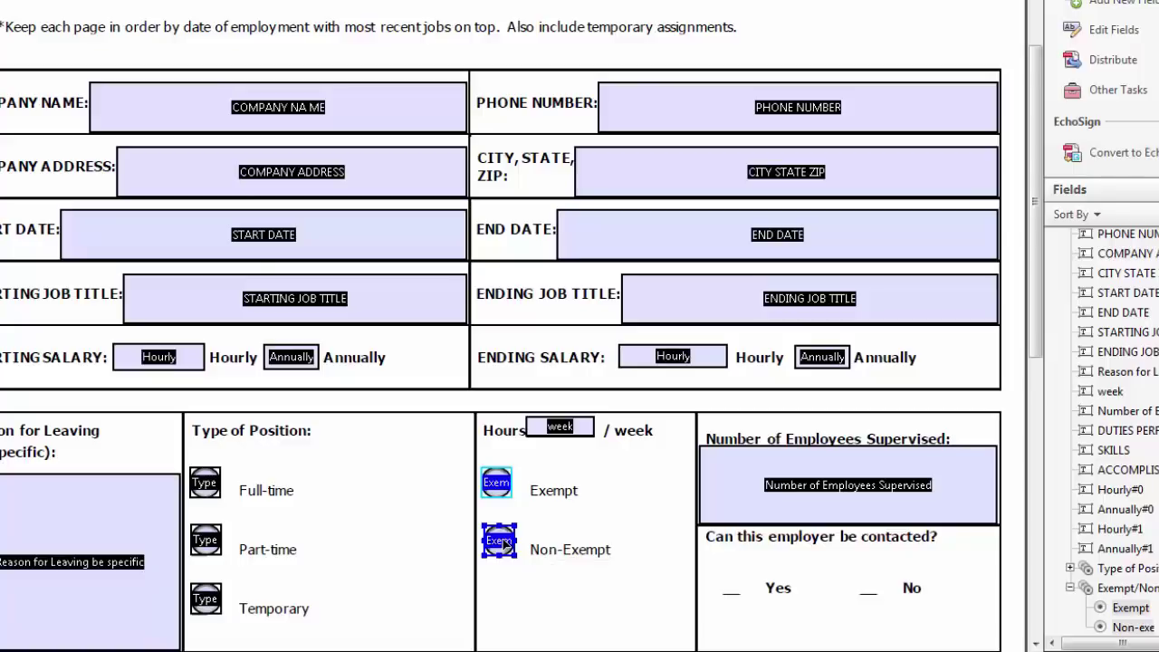
right_click(504, 541)
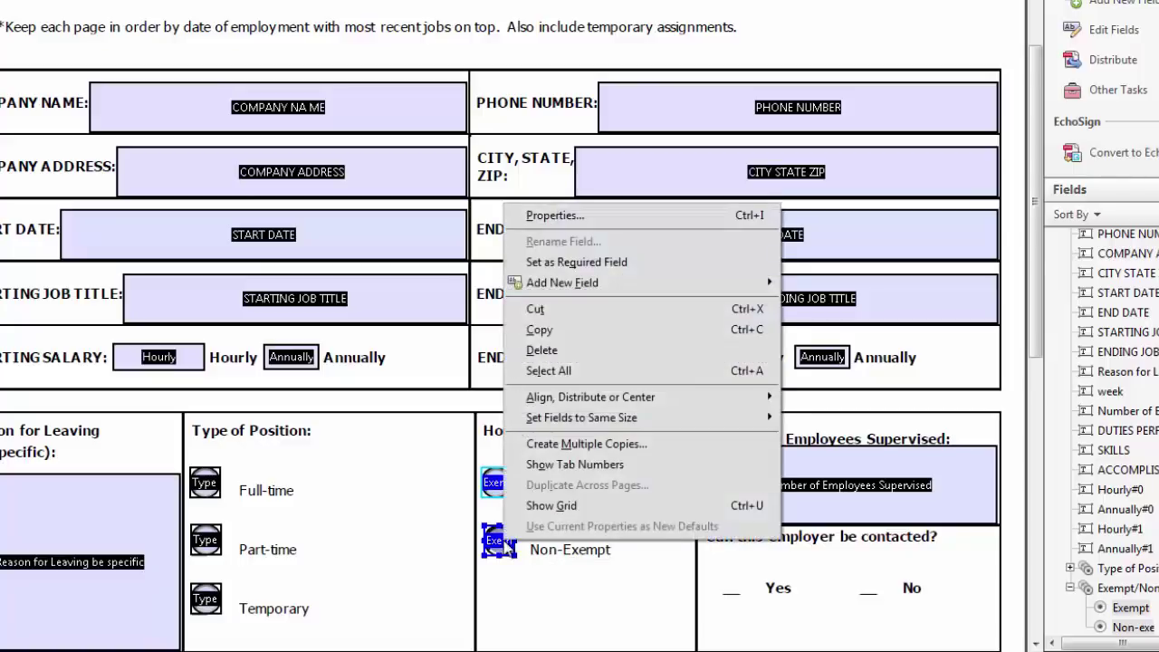
mouse_move(590, 397)
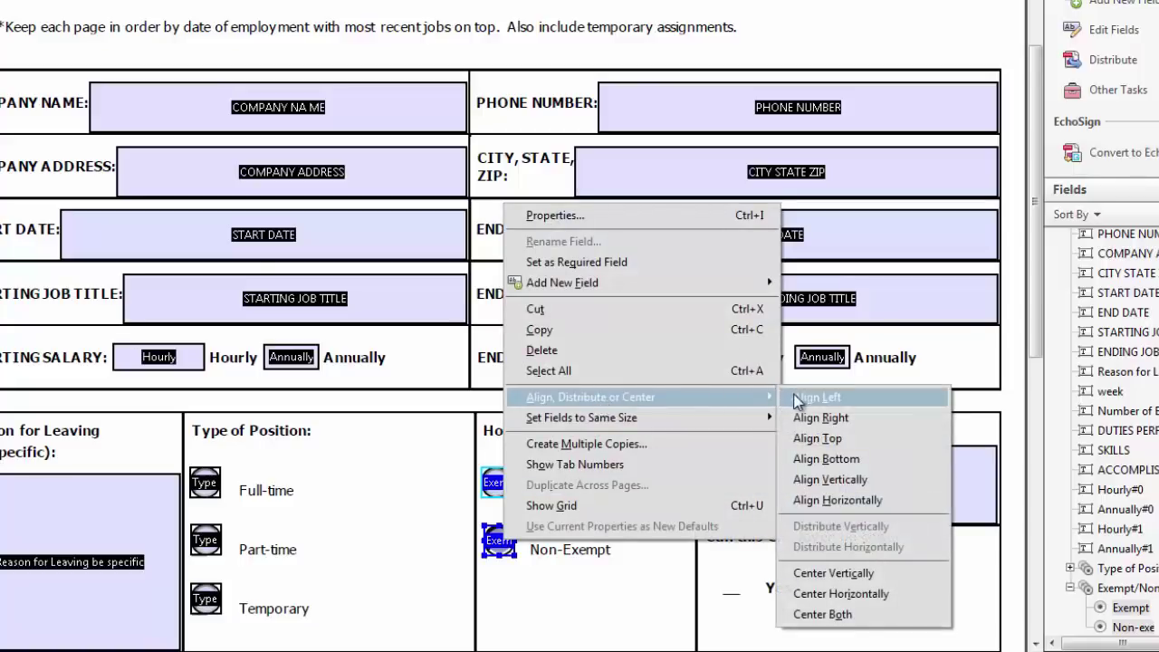
click(801, 399)
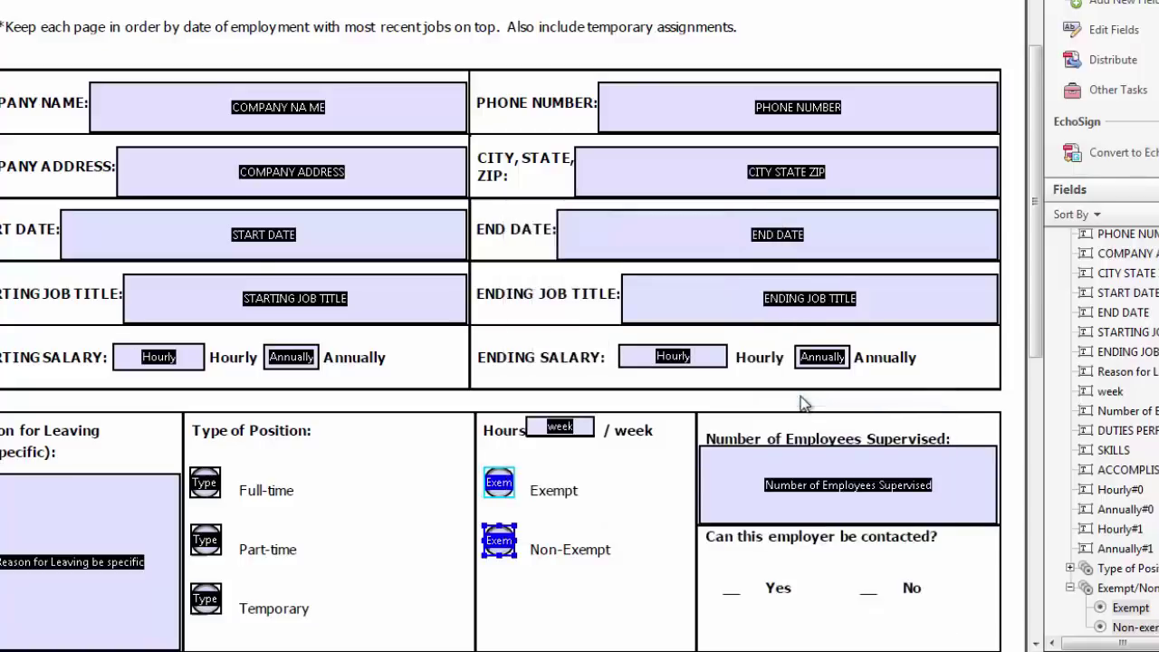
click(531, 604)
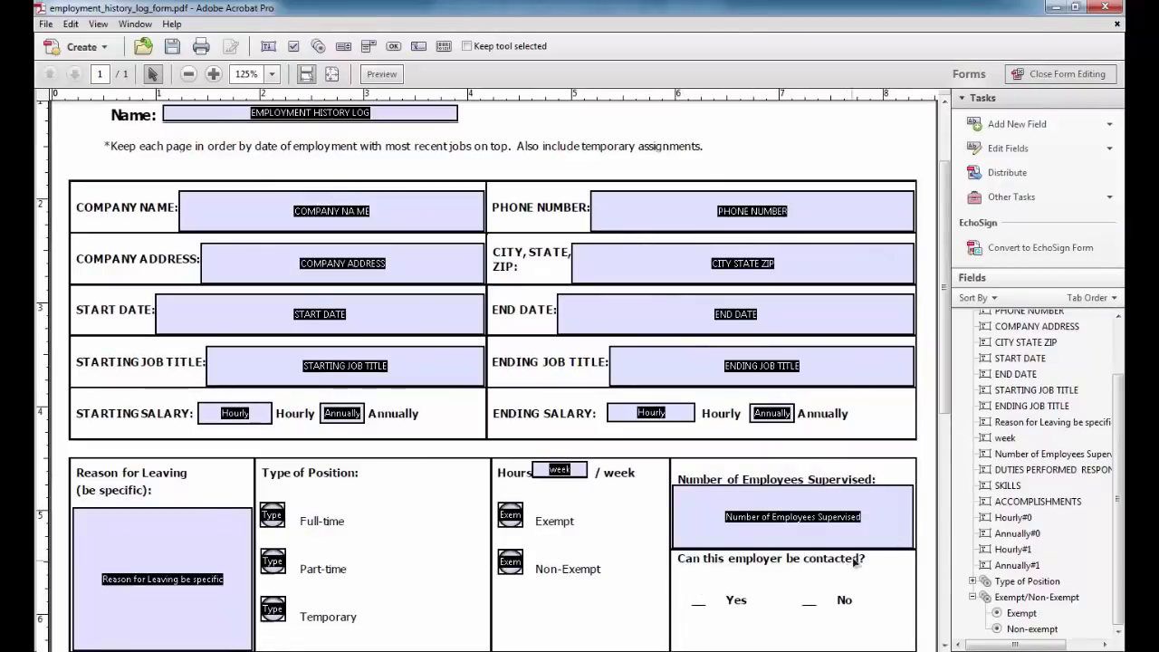
Step: Add a Yes radio button beside Yes in a group named Employer contact?
click(1040, 125)
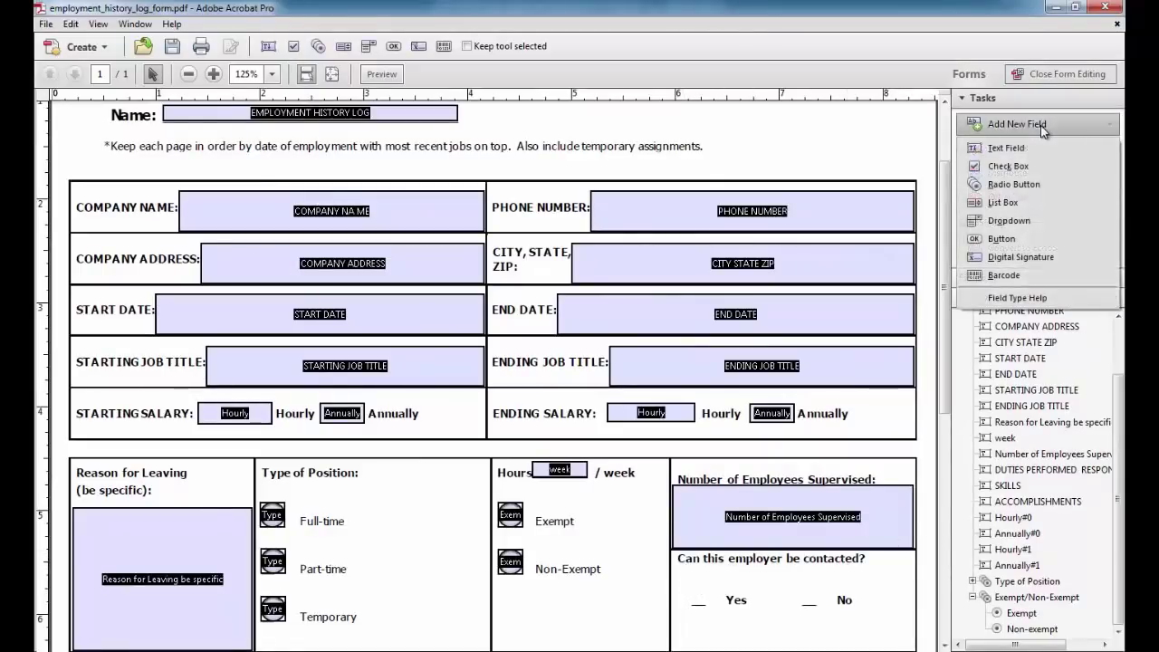
click(1013, 183)
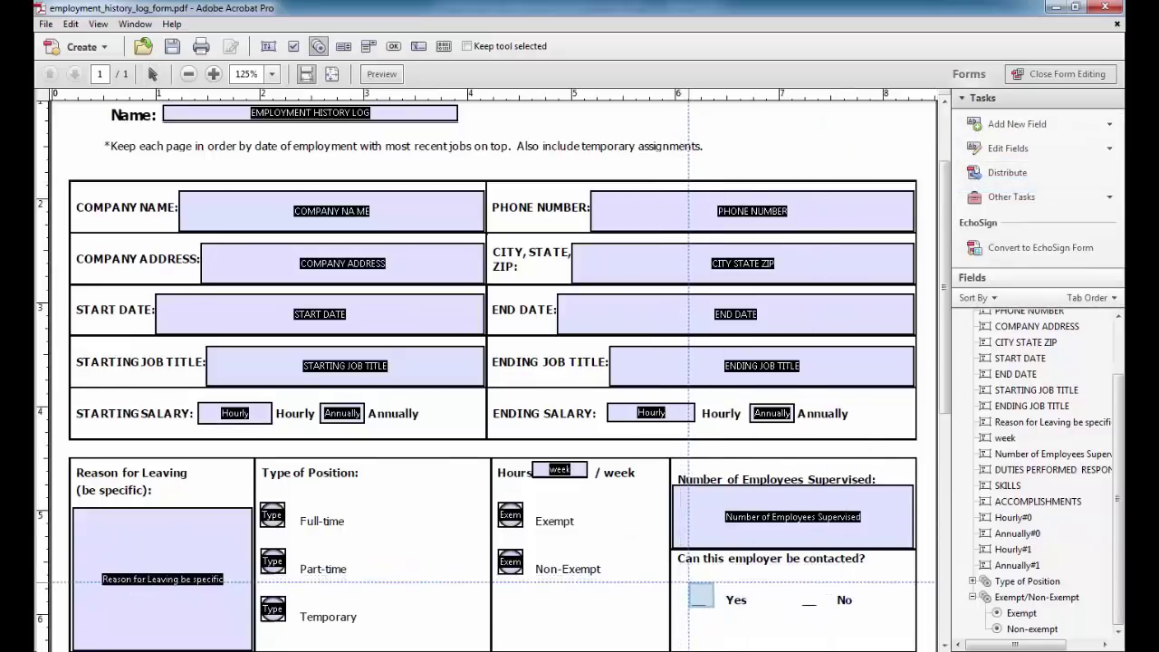
click(700, 595)
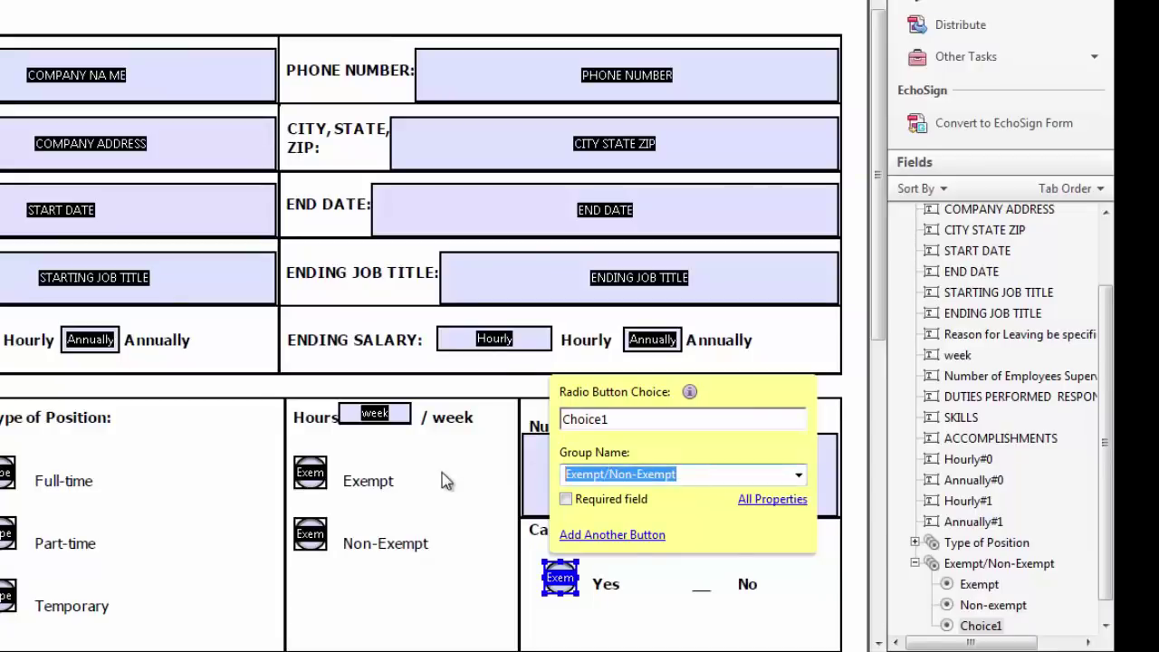
text(Emp)
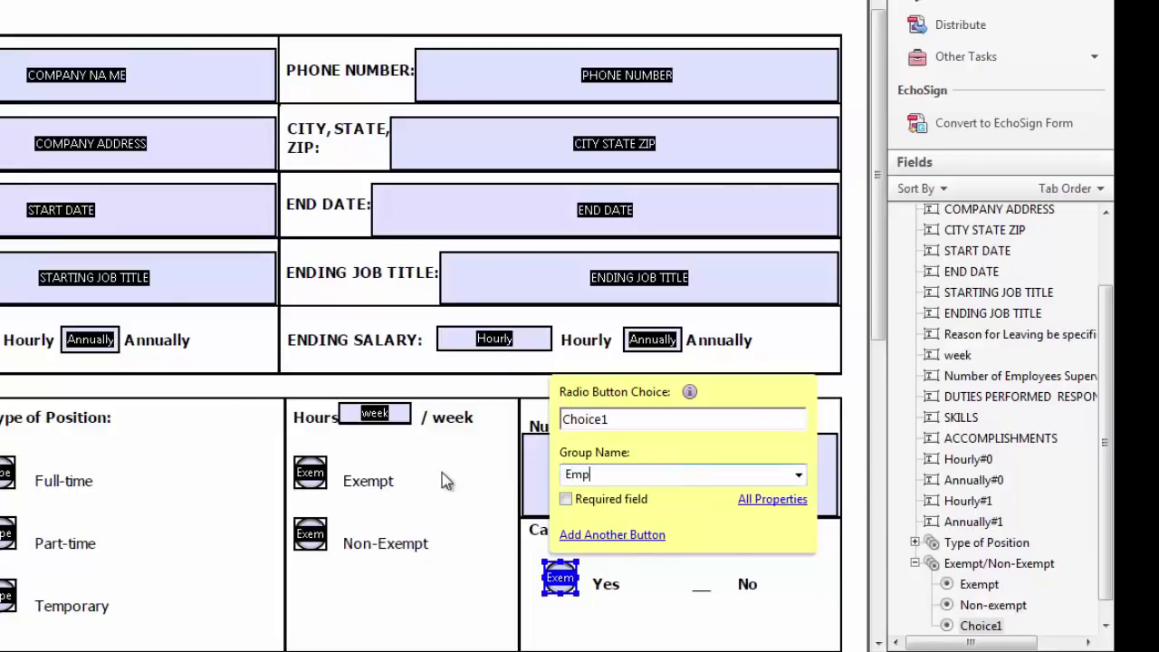
text(loyer contact?)
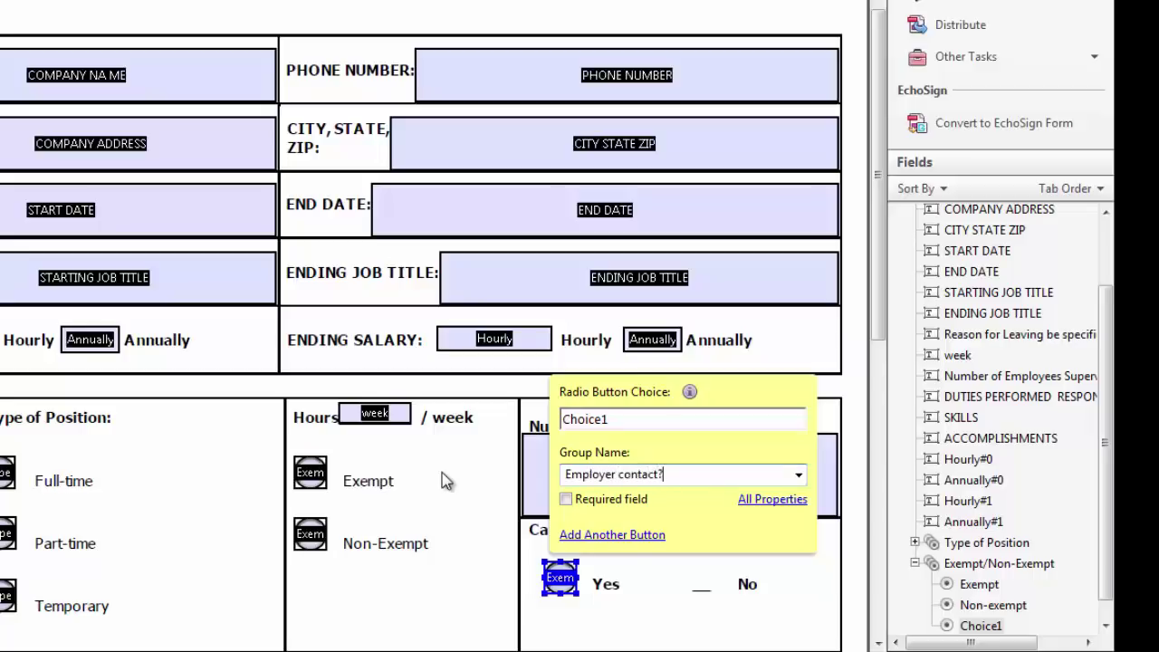
click(687, 422)
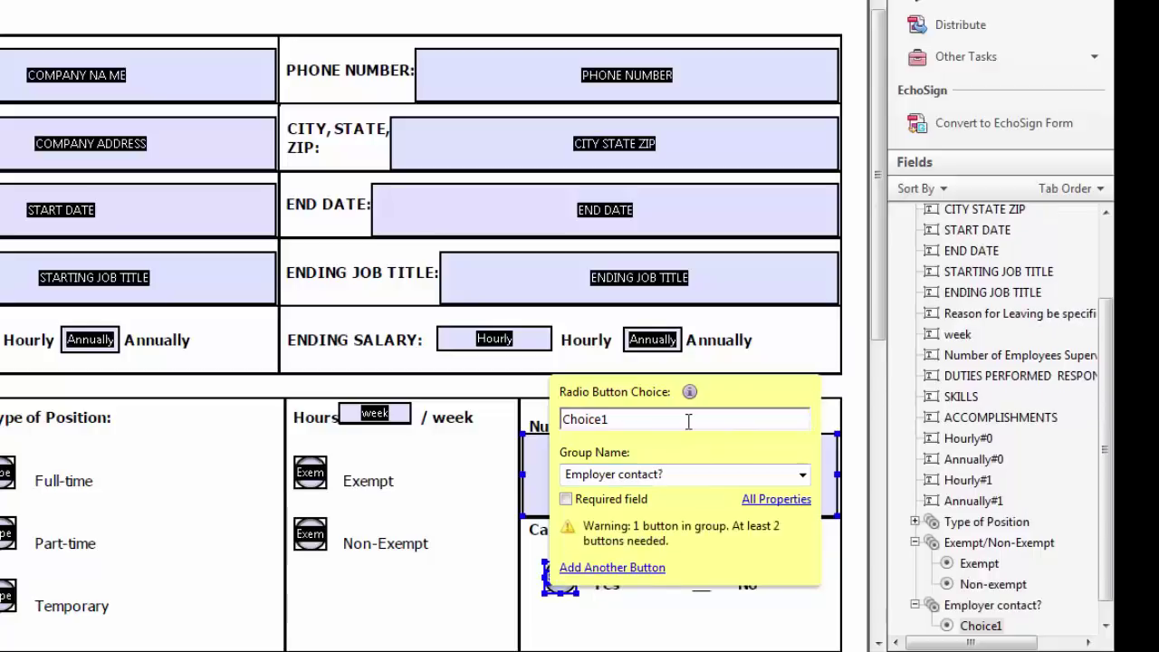
double_click(662, 417)
text(Yes)
Step: Add a No radio button beside No in the Employer contact? group
click(632, 568)
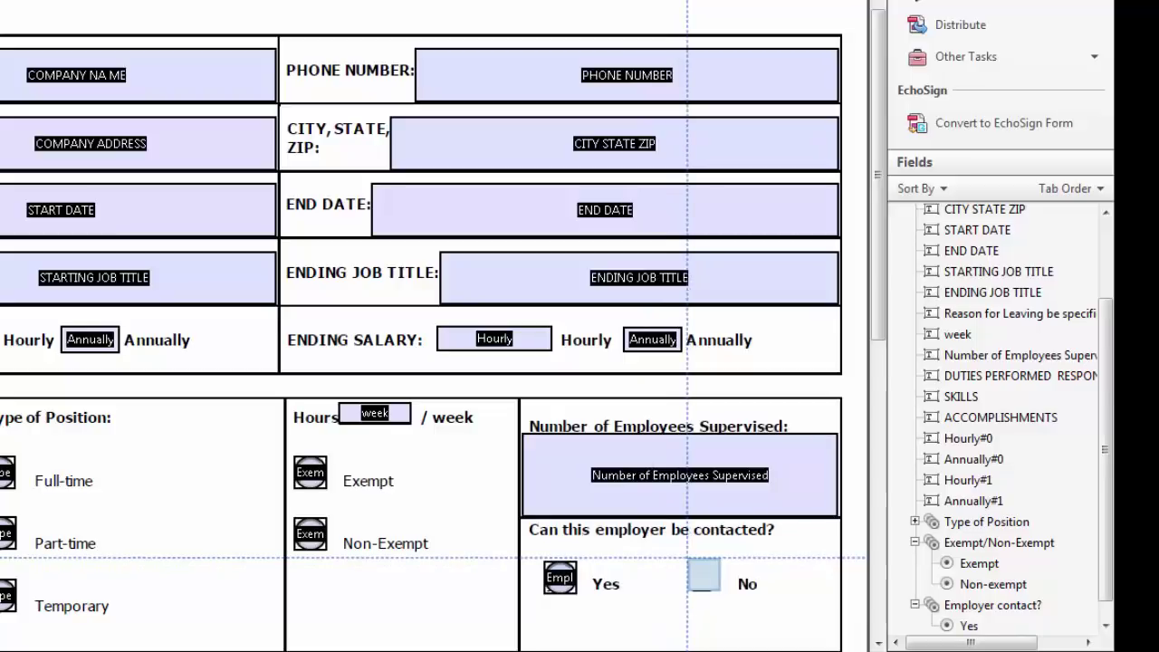
click(687, 557)
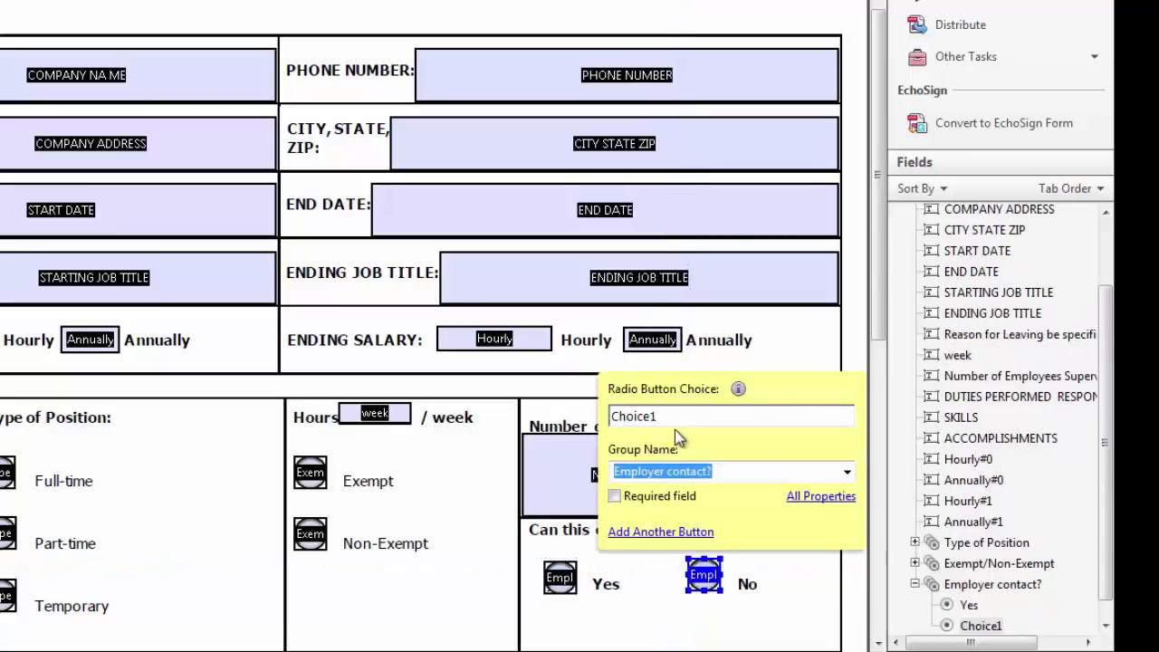
drag(677, 413, 474, 414)
text(No)
key(Return)
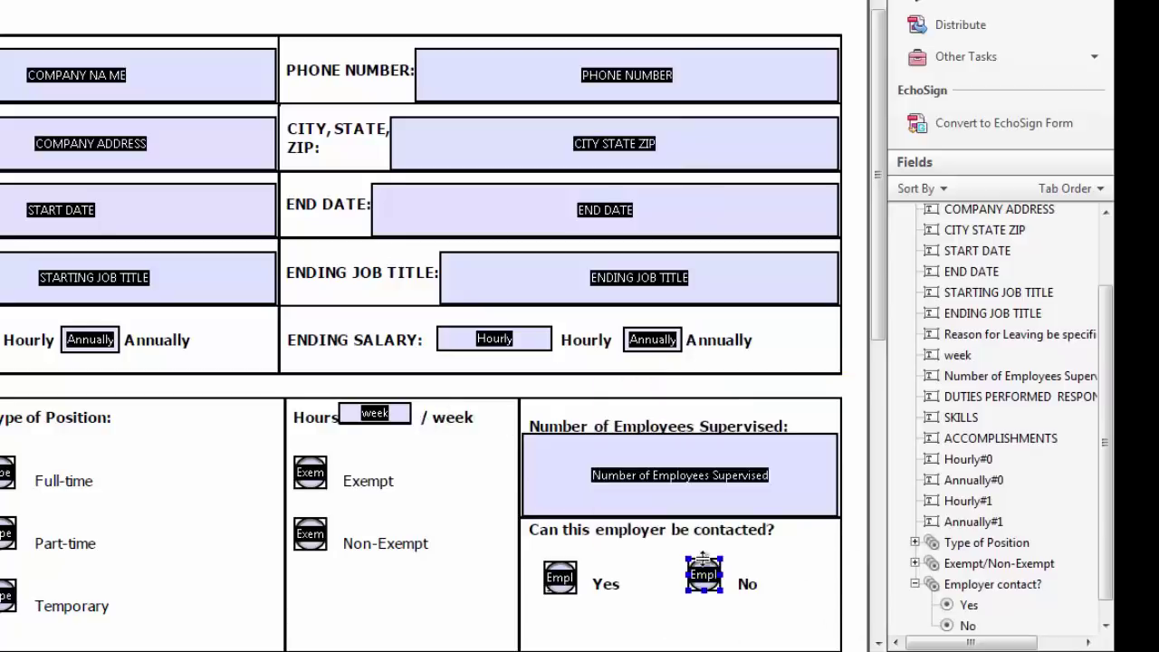
Step: Top-align the Employer contact? Yes and No radio buttons
click(723, 610)
click(704, 576)
shift+click(559, 576)
right_click(562, 578)
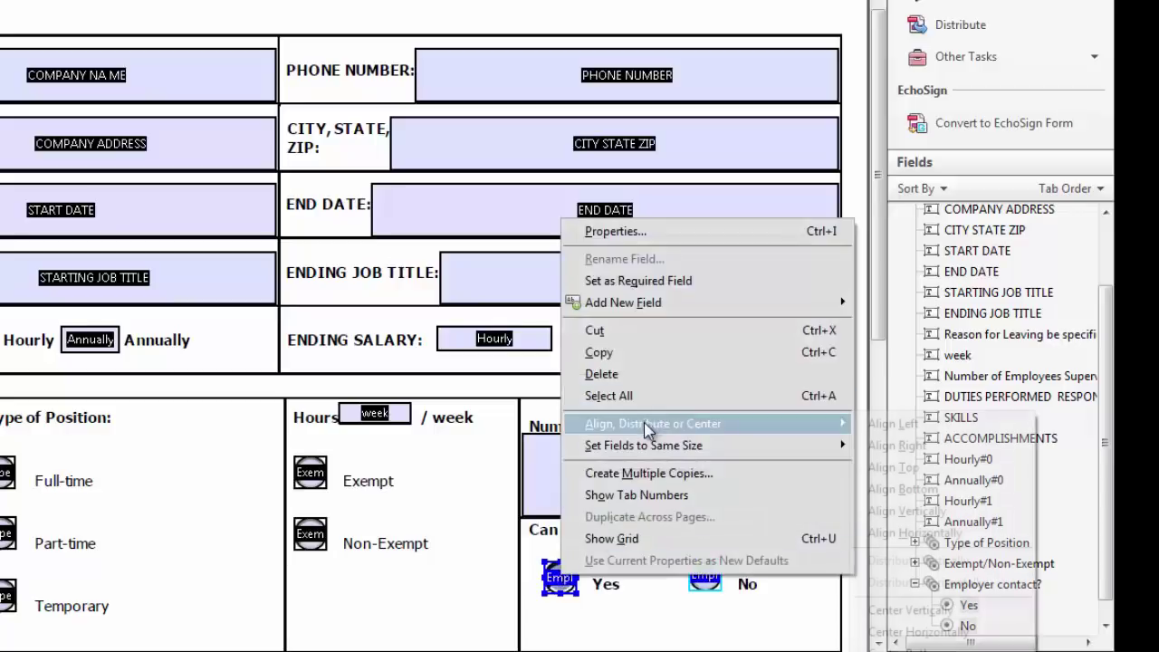
mouse_move(653, 423)
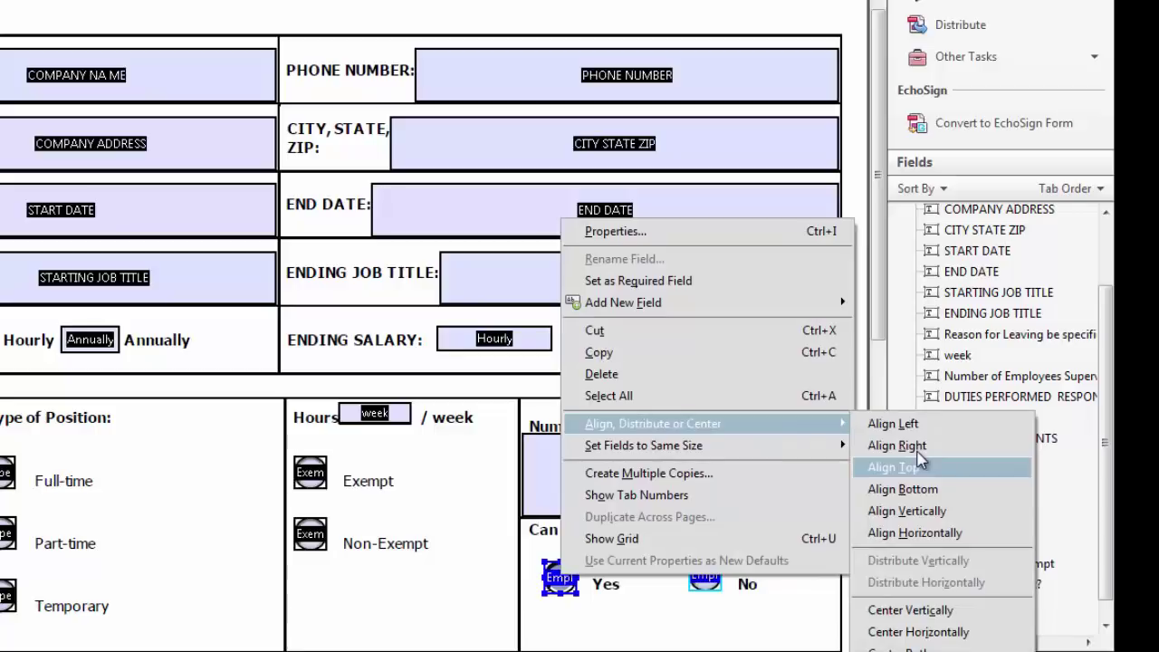
click(919, 465)
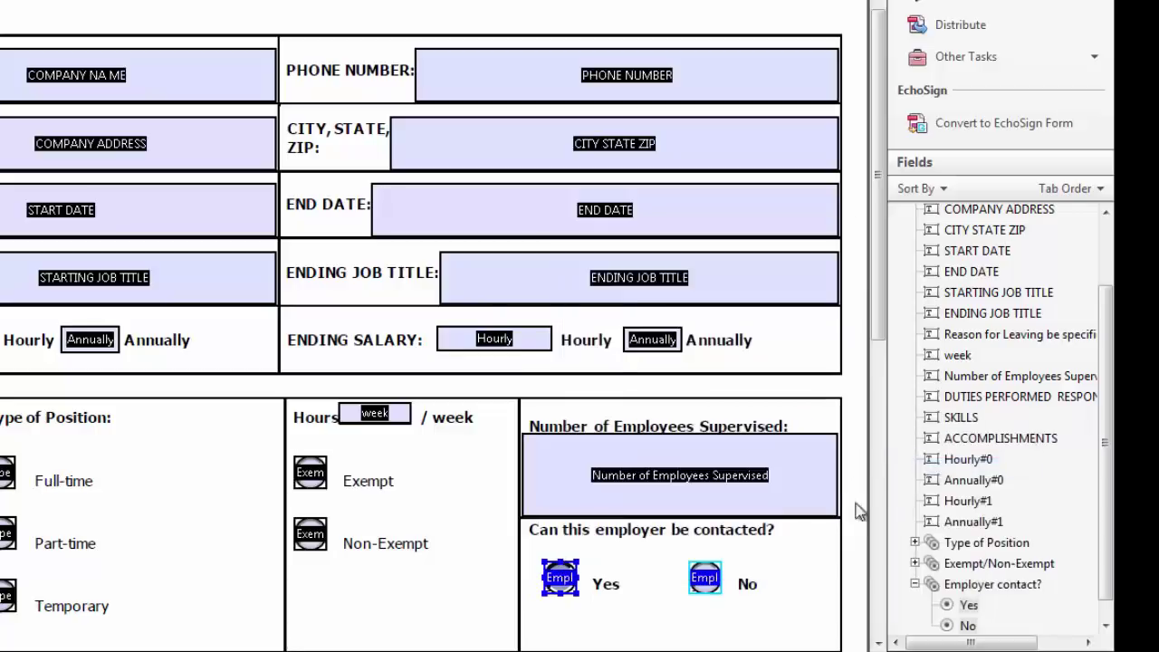
click(628, 626)
click(562, 572)
click(667, 634)
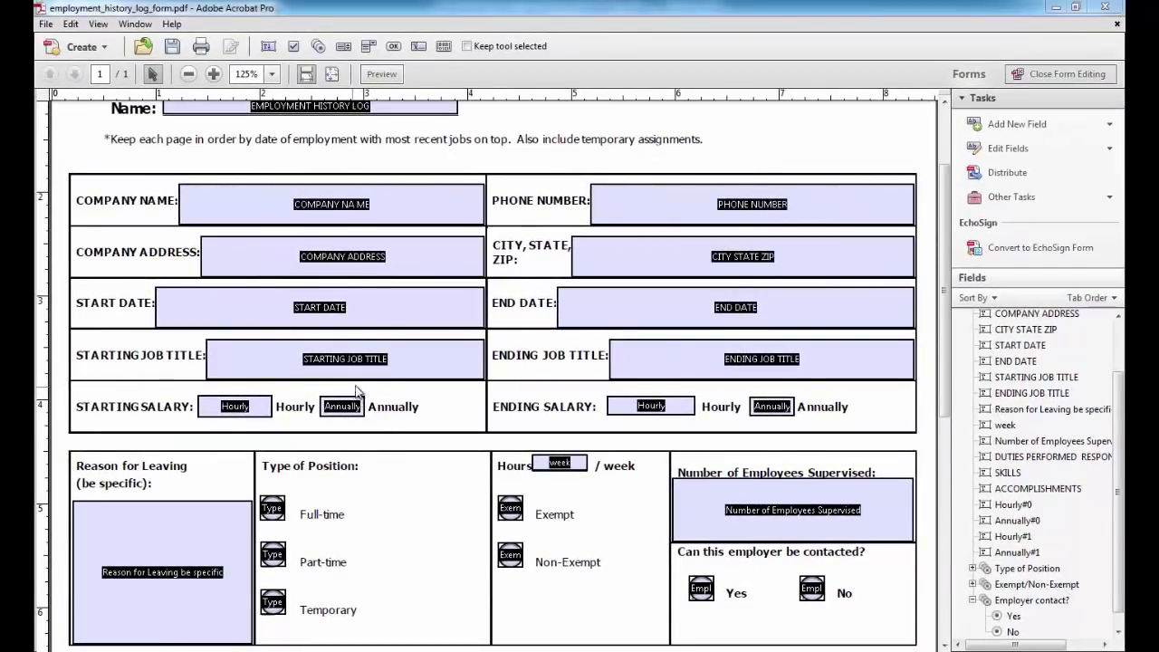
Step: Rename the EMPLOYMENT HISTORY LOG field beside the Name: label to Name
drag(946, 264, 953, 204)
click(297, 228)
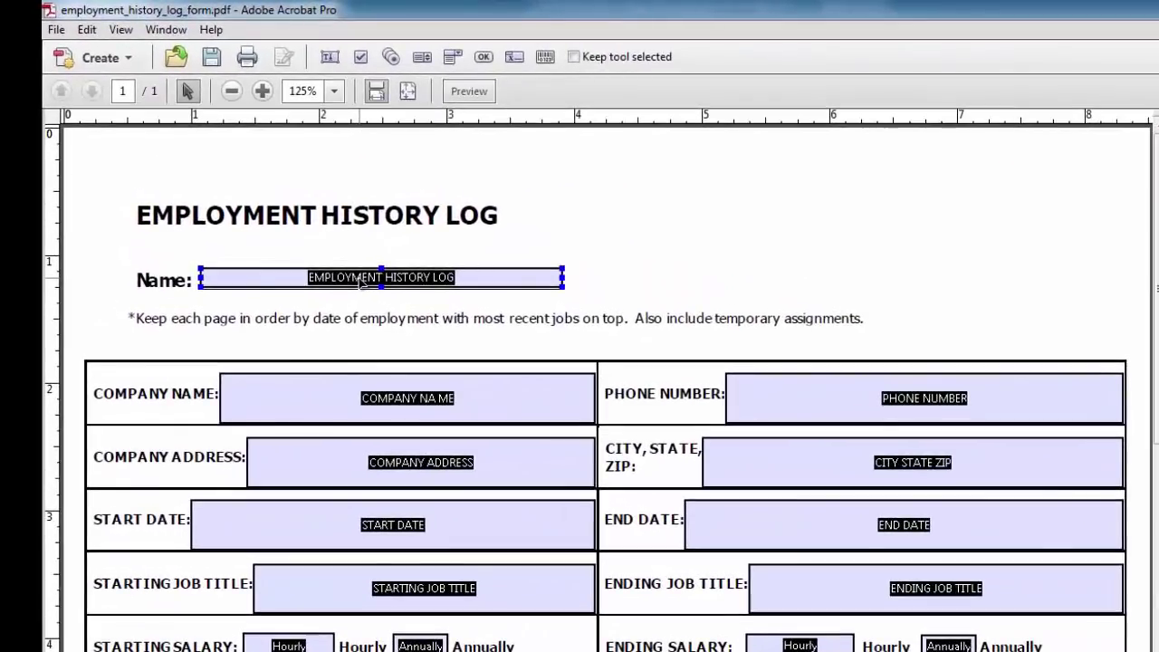
click(361, 254)
click(262, 279)
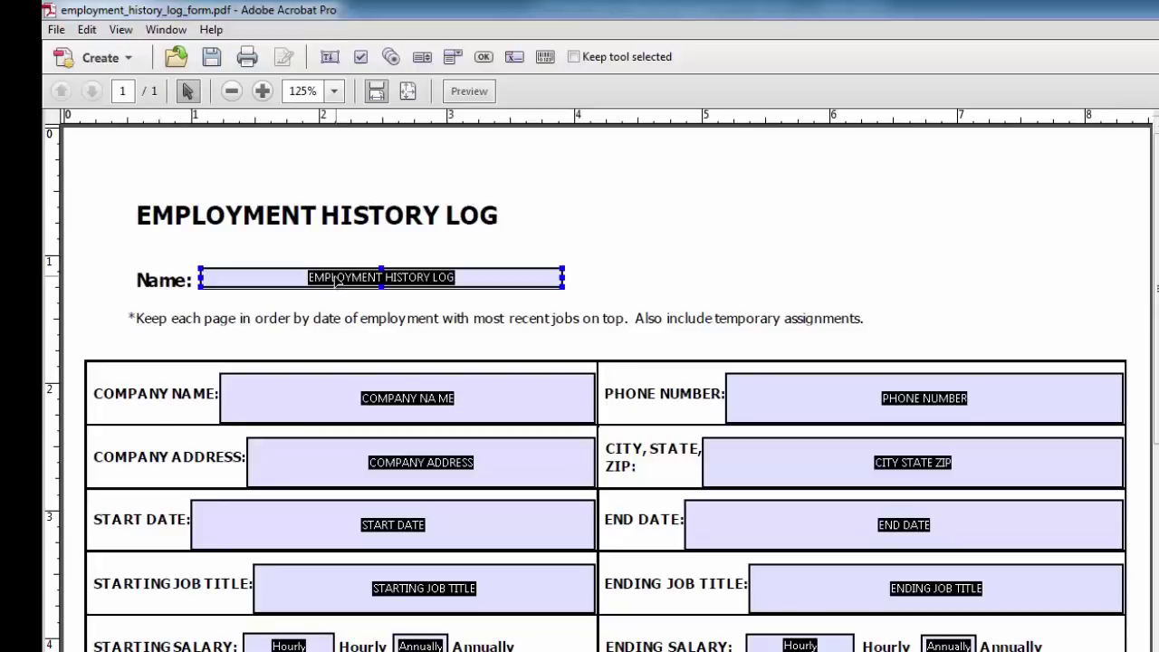
right_click(337, 281)
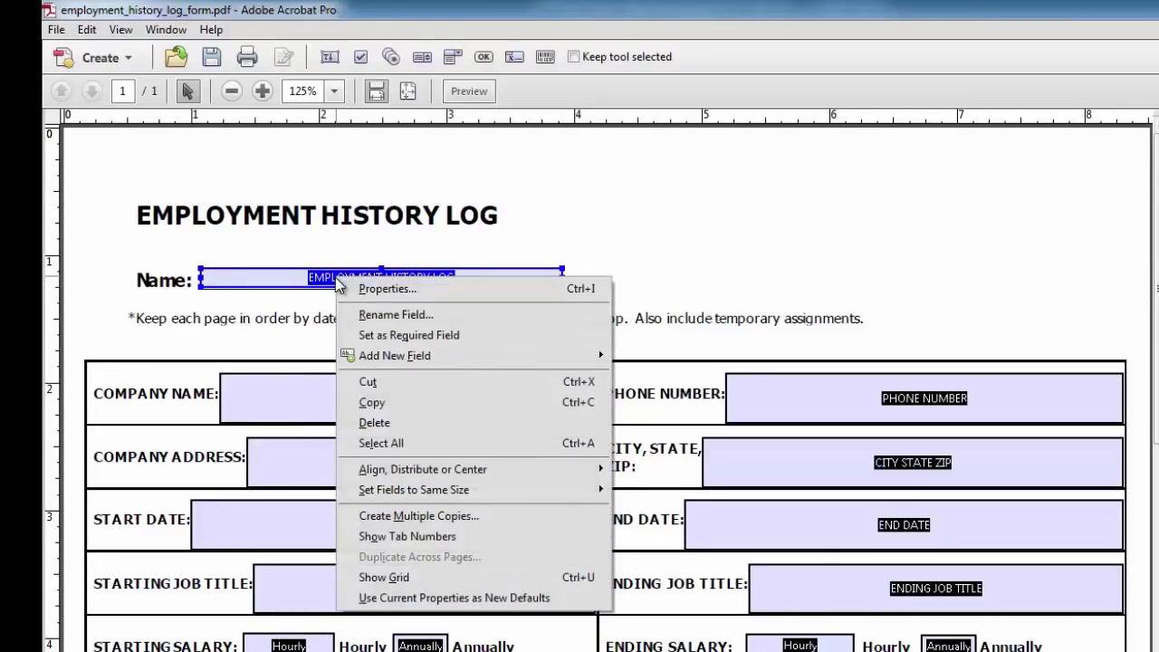
click(389, 315)
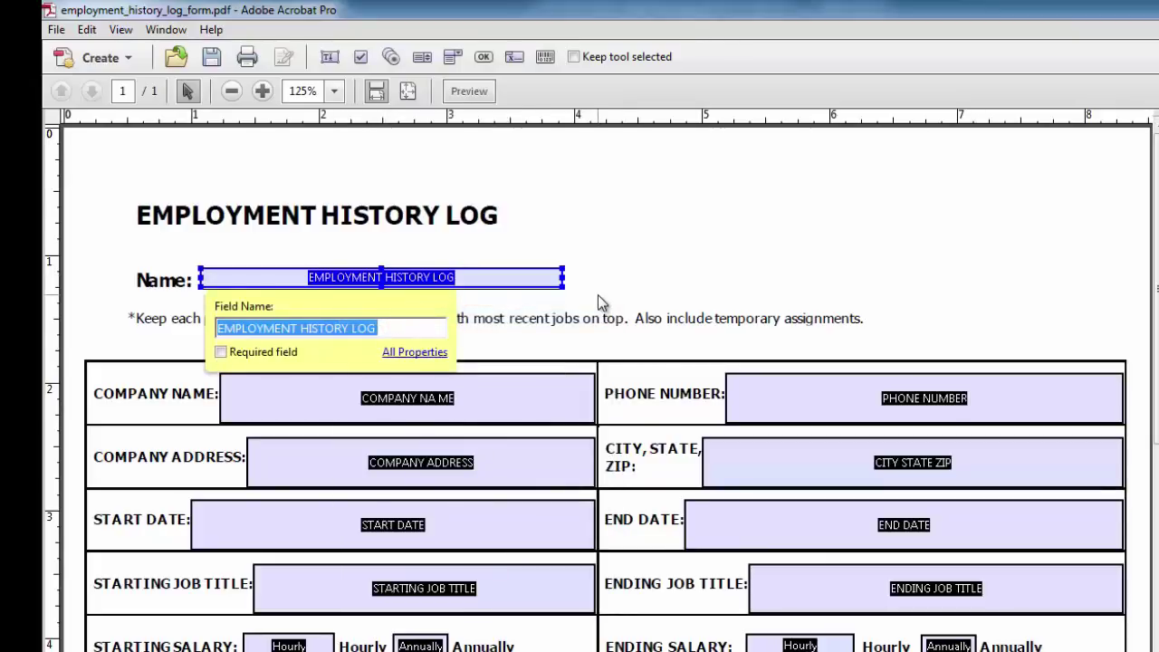
text(Name)
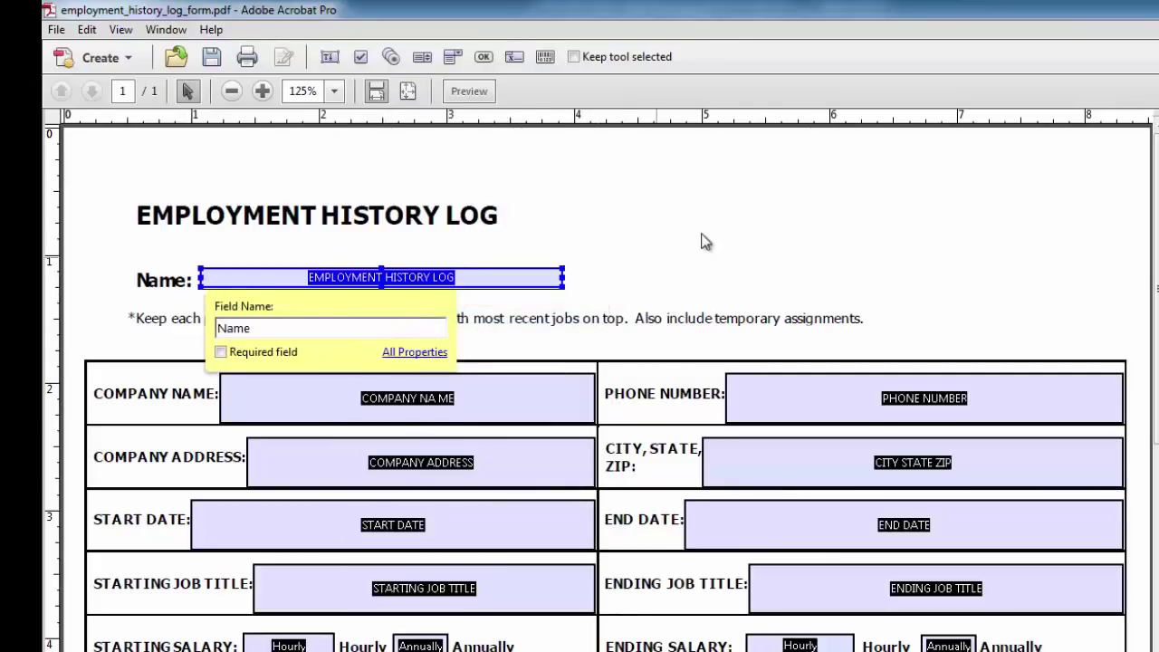
click(702, 240)
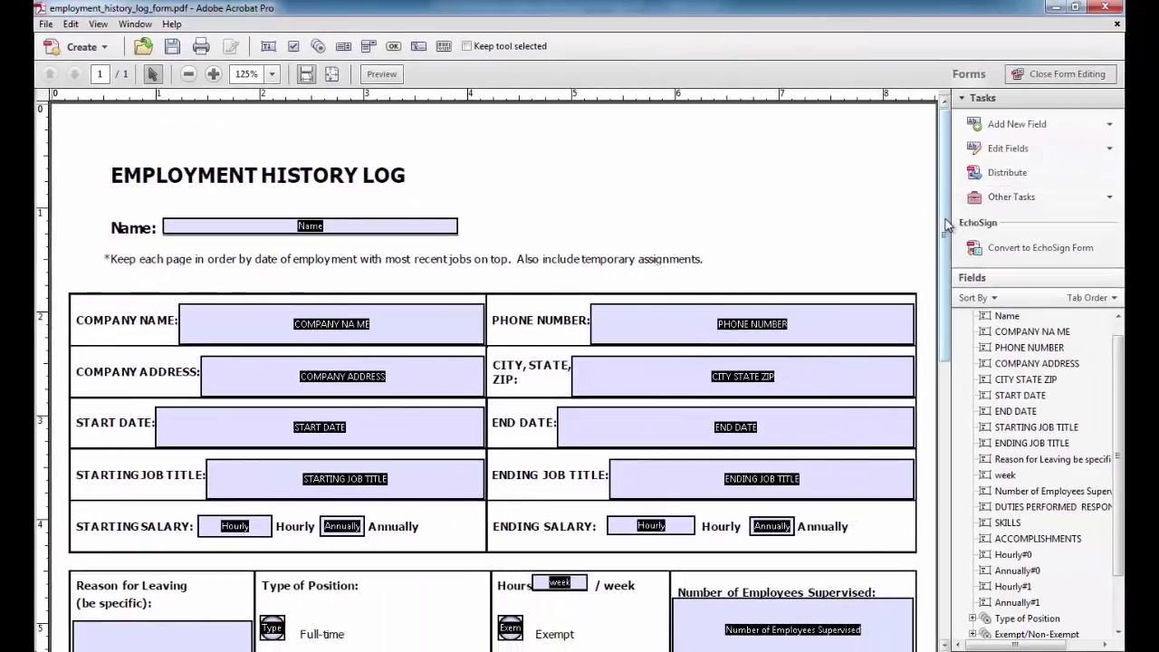
mouse_move(945, 227)
mouse_down()
mouse_move(949, 416)
mouse_move(946, 208)
mouse_up()
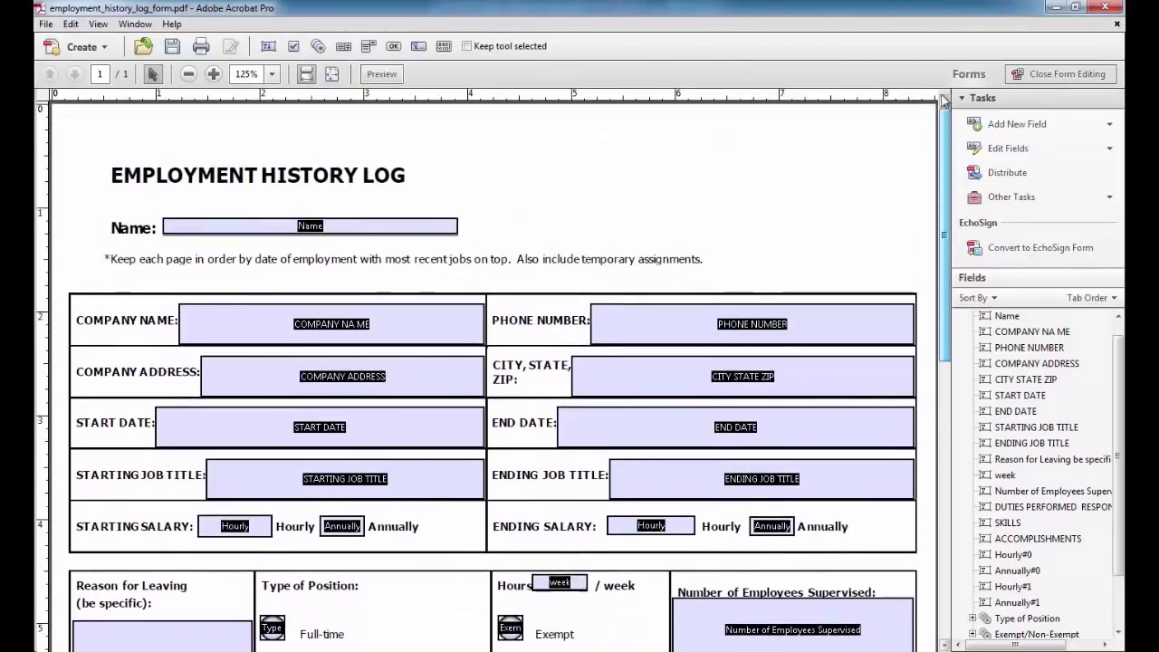
Step: Test-fill a sample name, GW as Company Name, and a sample phone number
click(1059, 74)
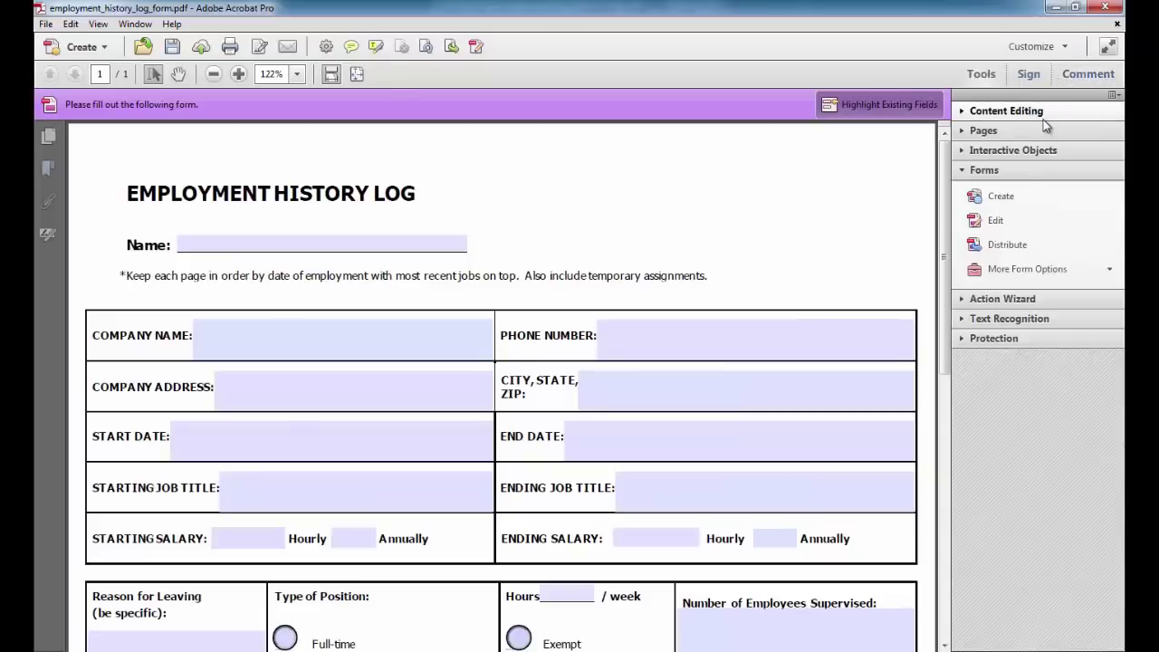
click(386, 250)
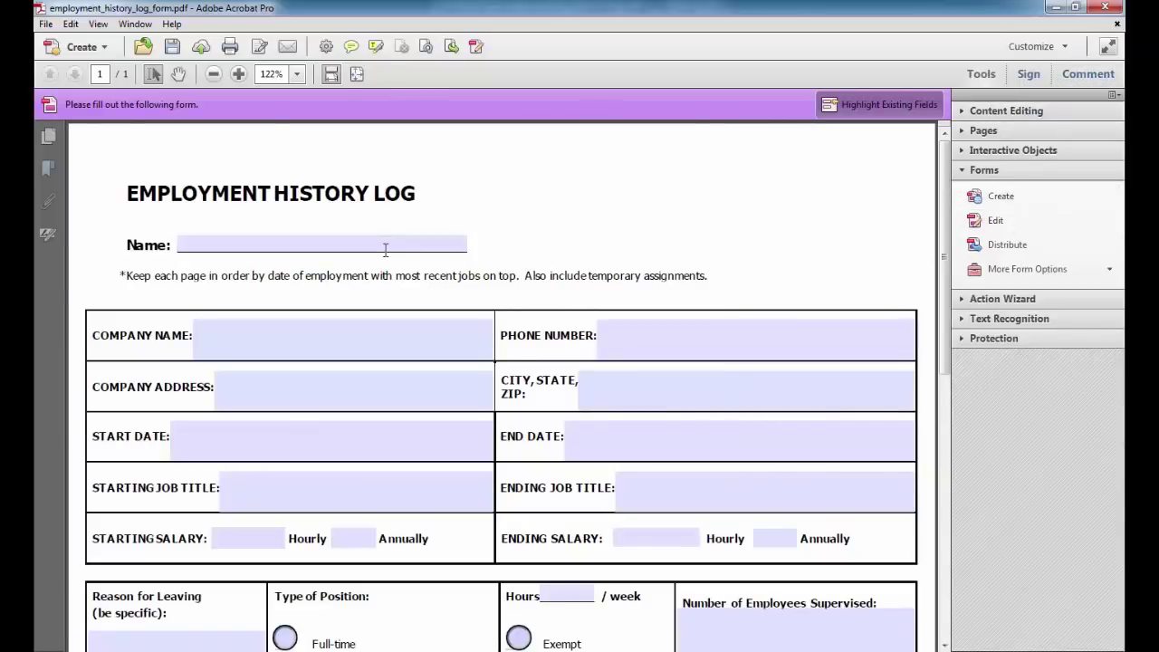
click(409, 238)
text(Catherine)
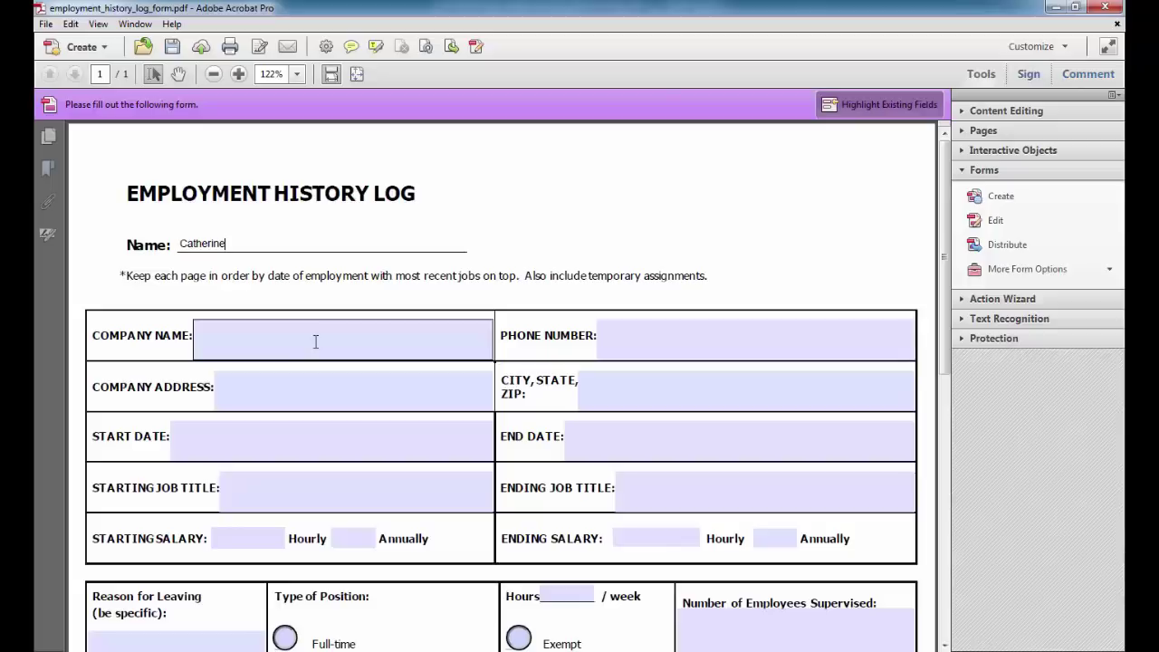
click(312, 346)
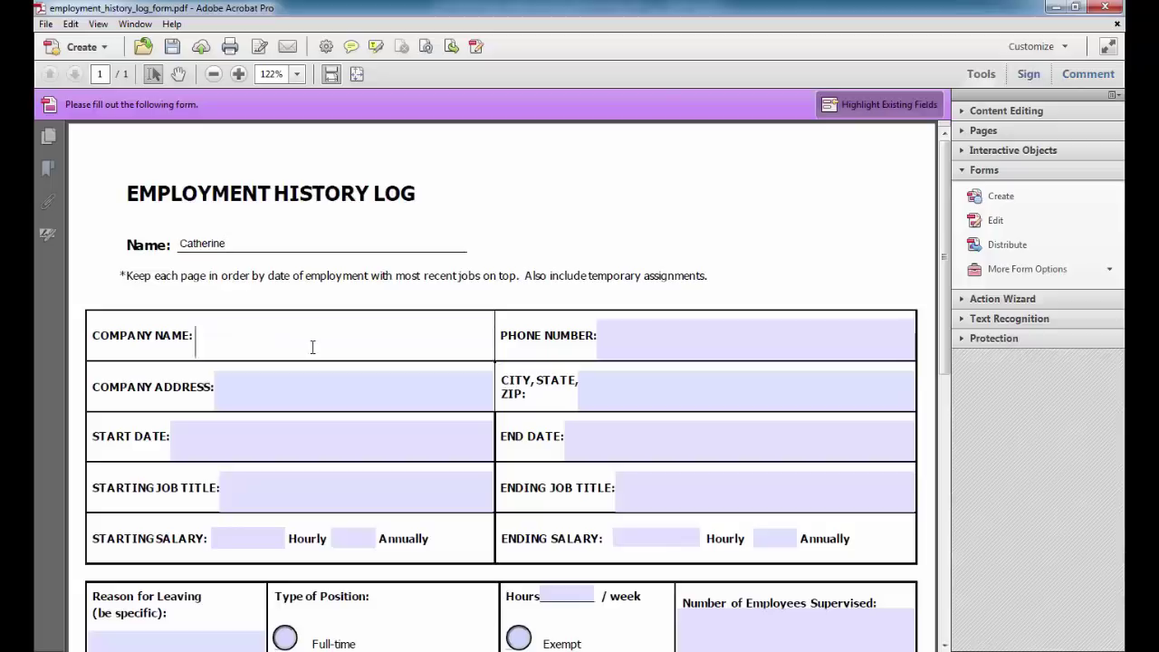
text(GW)
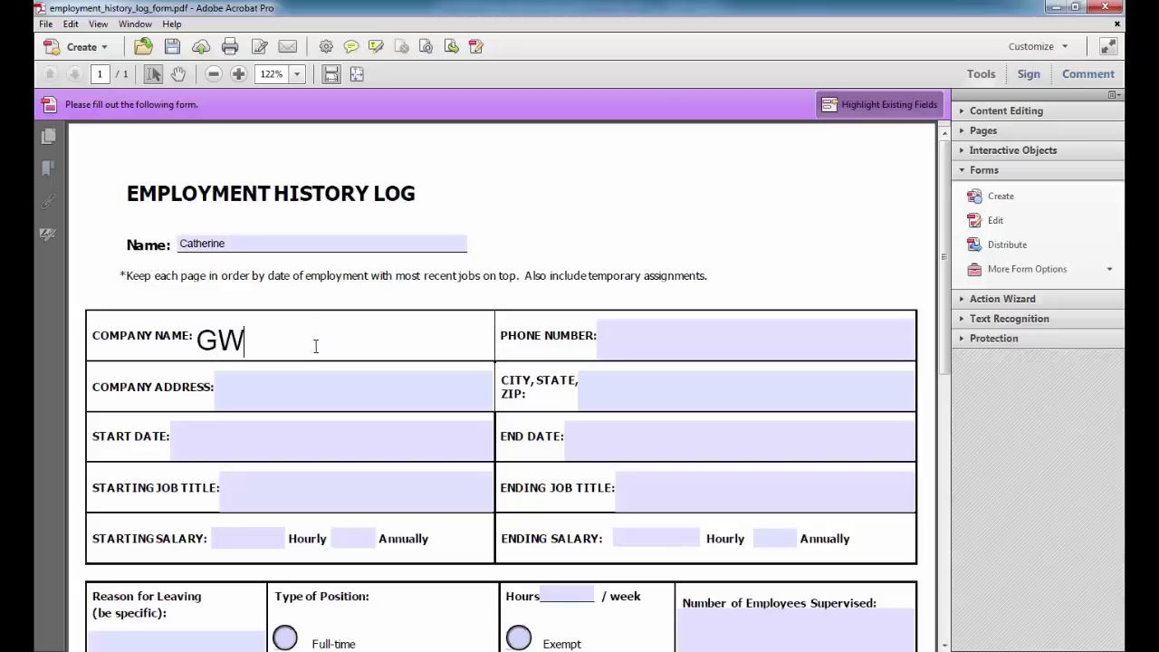
click(638, 335)
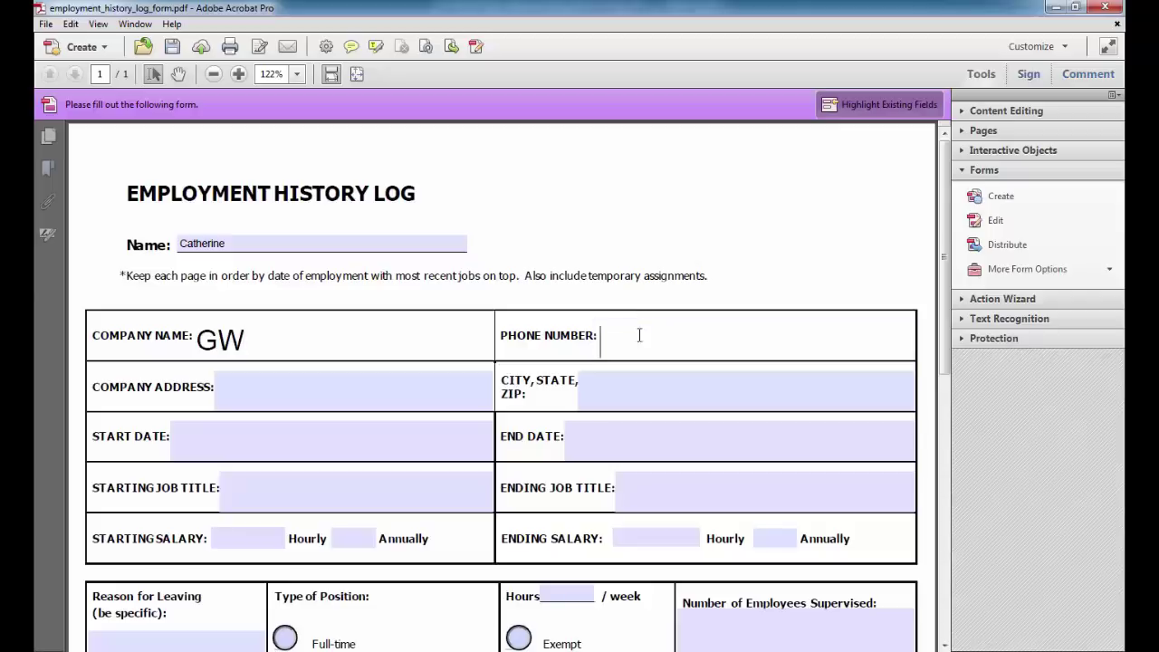
text(202)
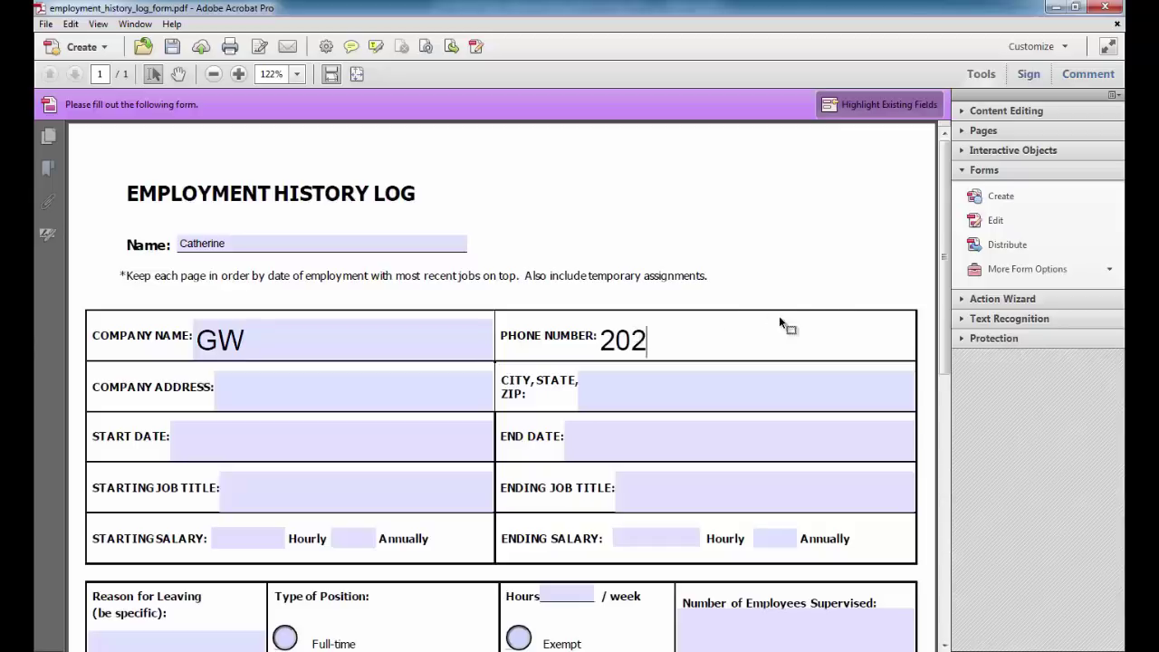
Step: Return to form editing, fit the whole page, and marquee-select all fields on the page
click(995, 220)
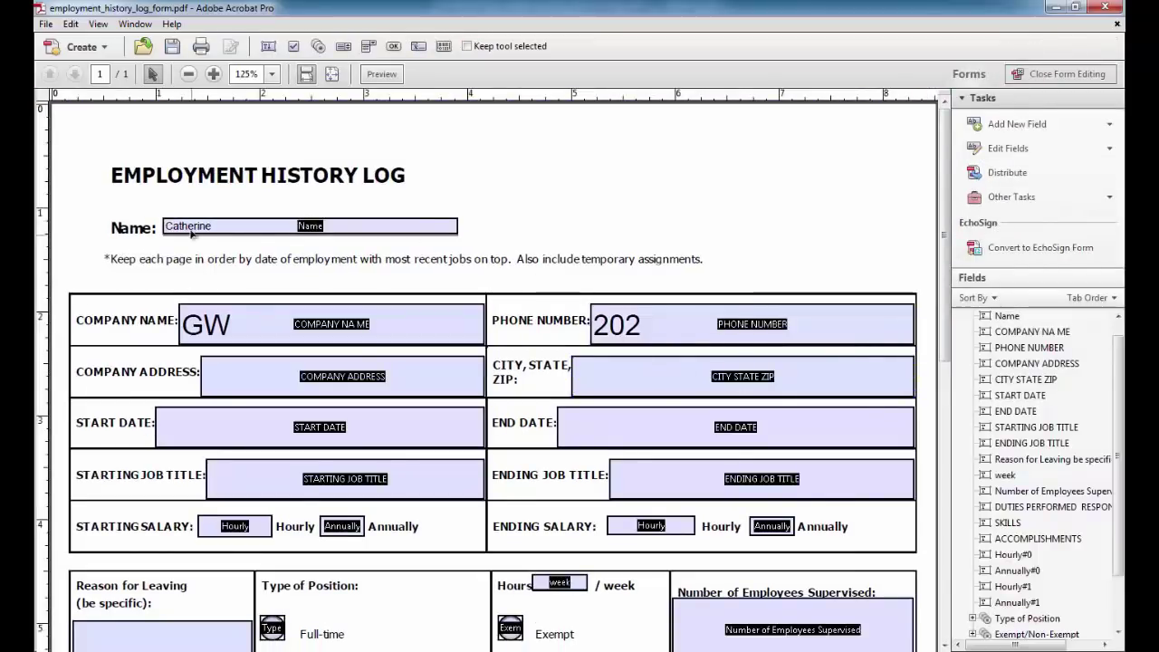
click(248, 339)
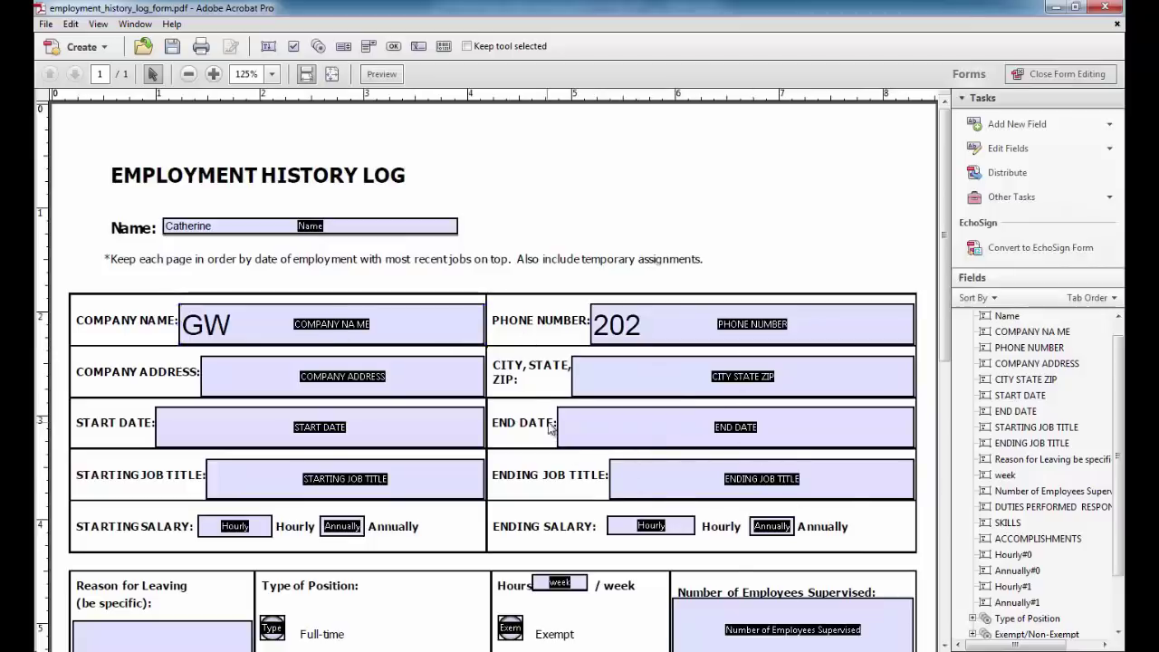
click(390, 223)
click(392, 315)
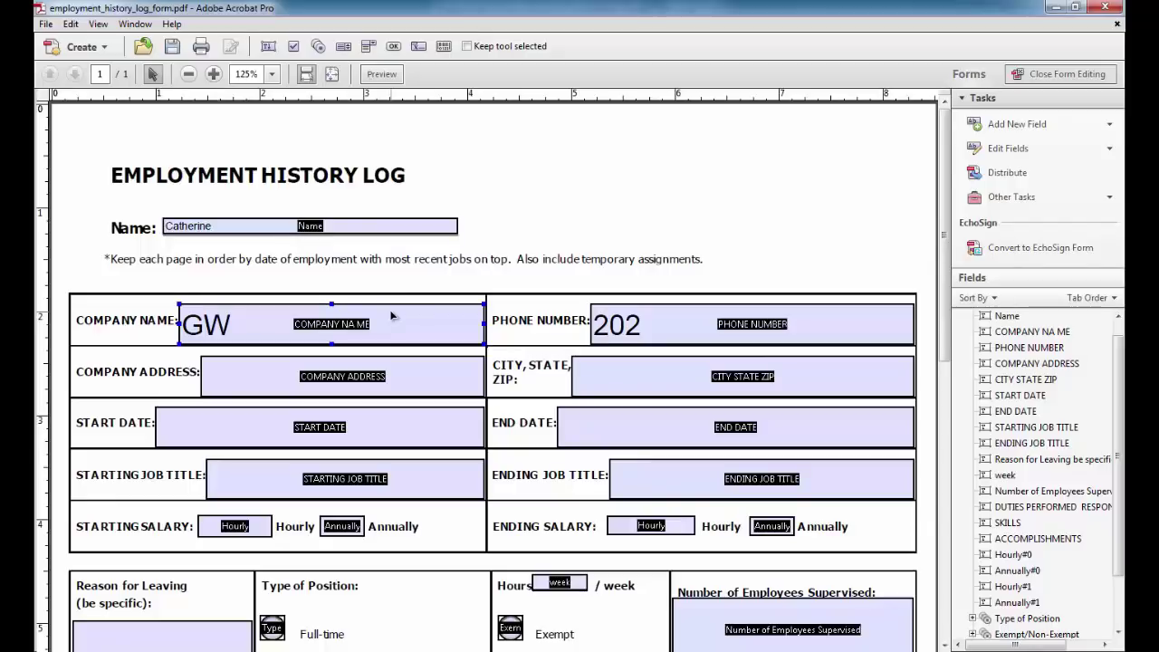
click(295, 254)
click(333, 76)
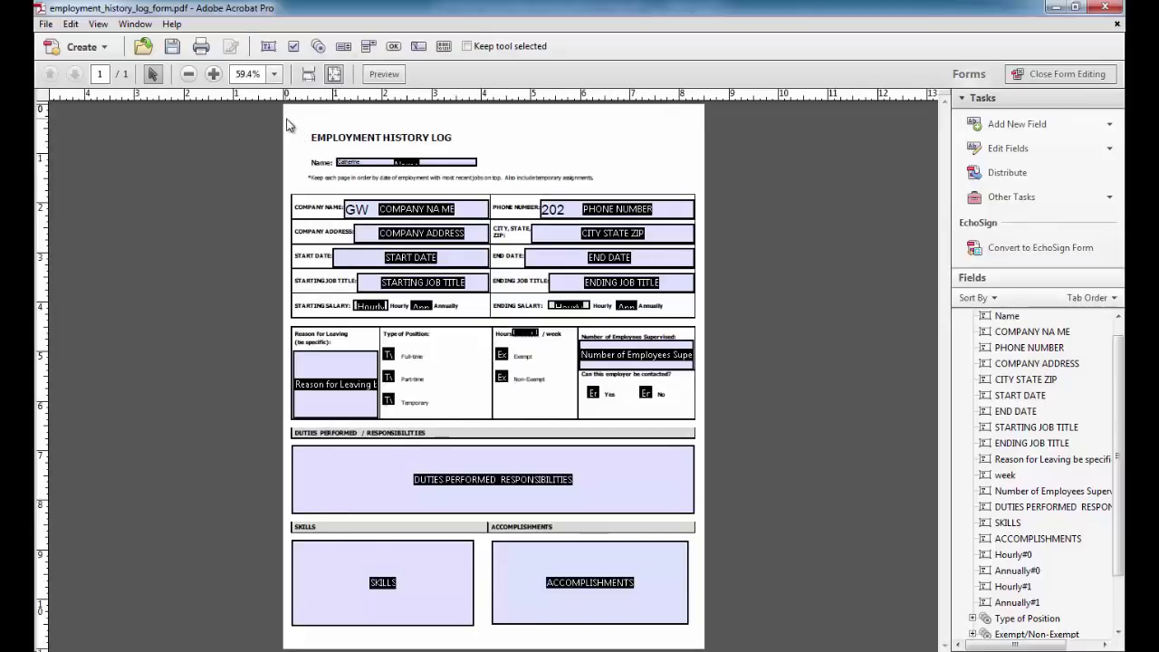
mouse_move(287, 120)
mouse_down()
mouse_move(430, 587)
mouse_move(702, 636)
mouse_up()
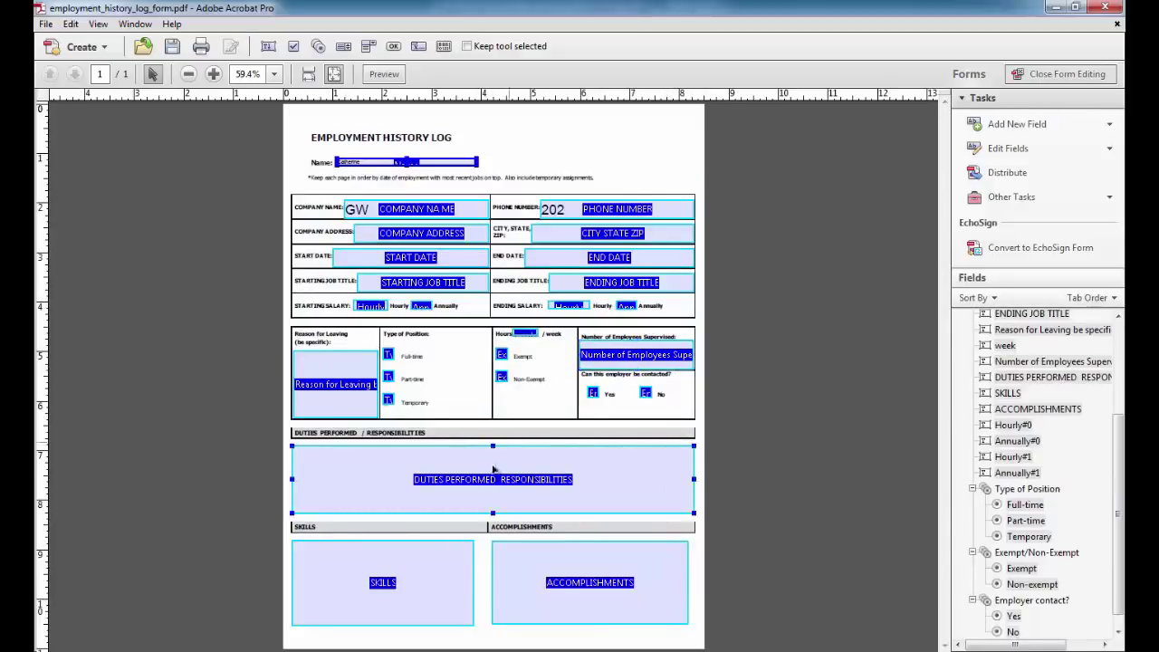
Step: Give all selected fields an 8 pt font size in their Appearance properties
right_click(327, 472)
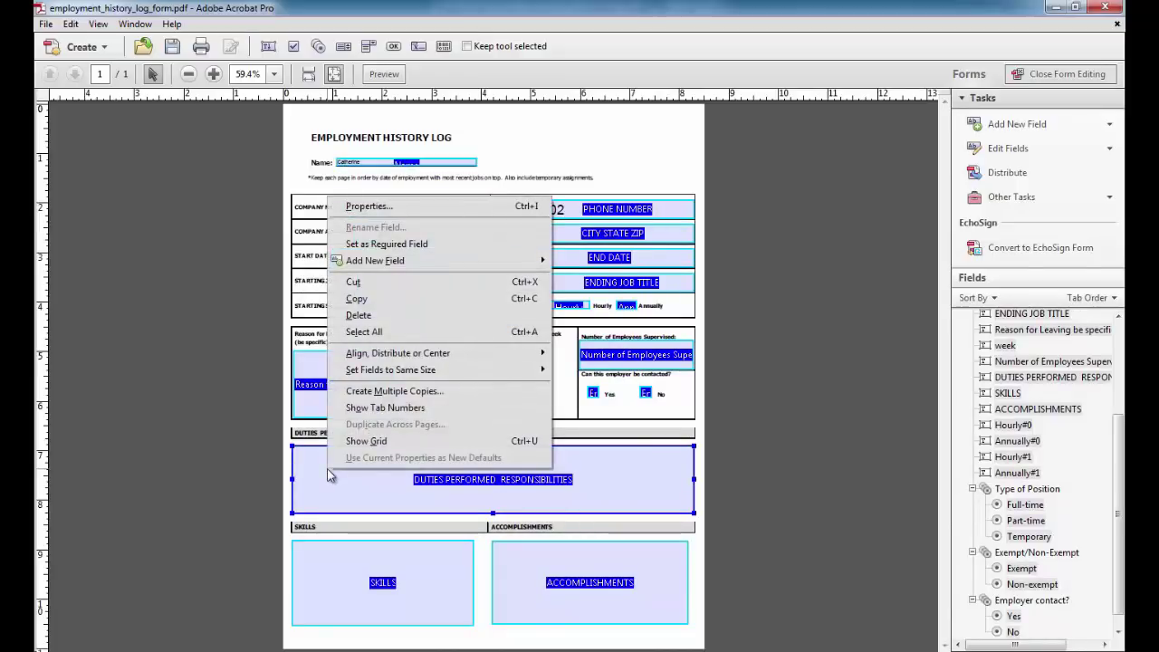
click(422, 205)
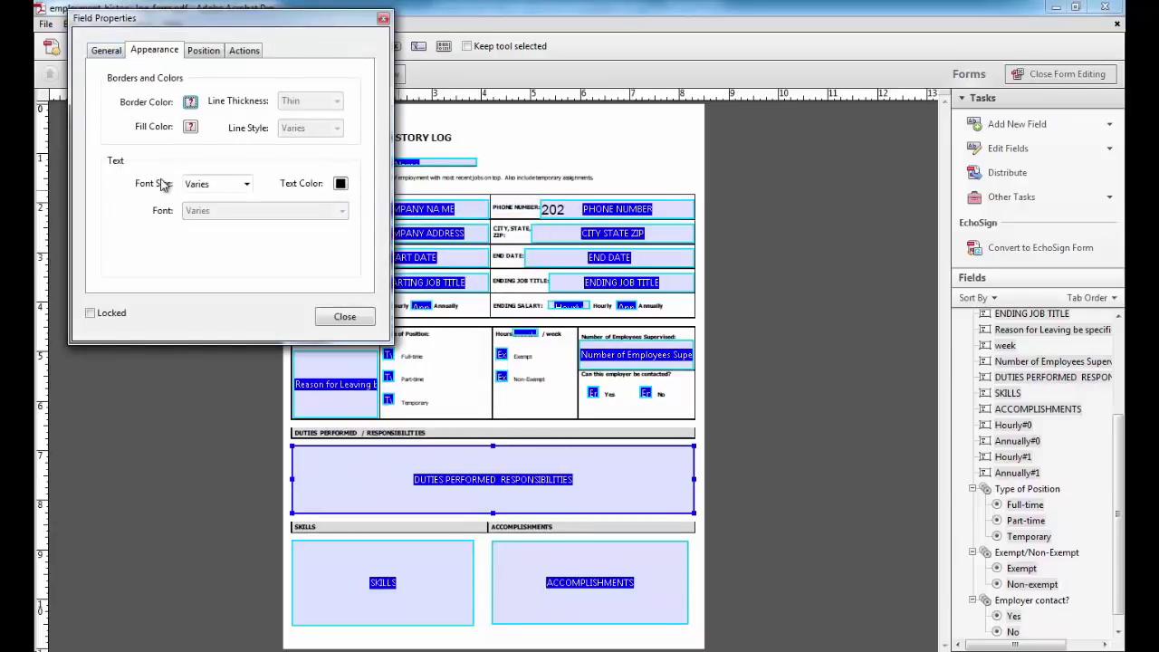
click(245, 184)
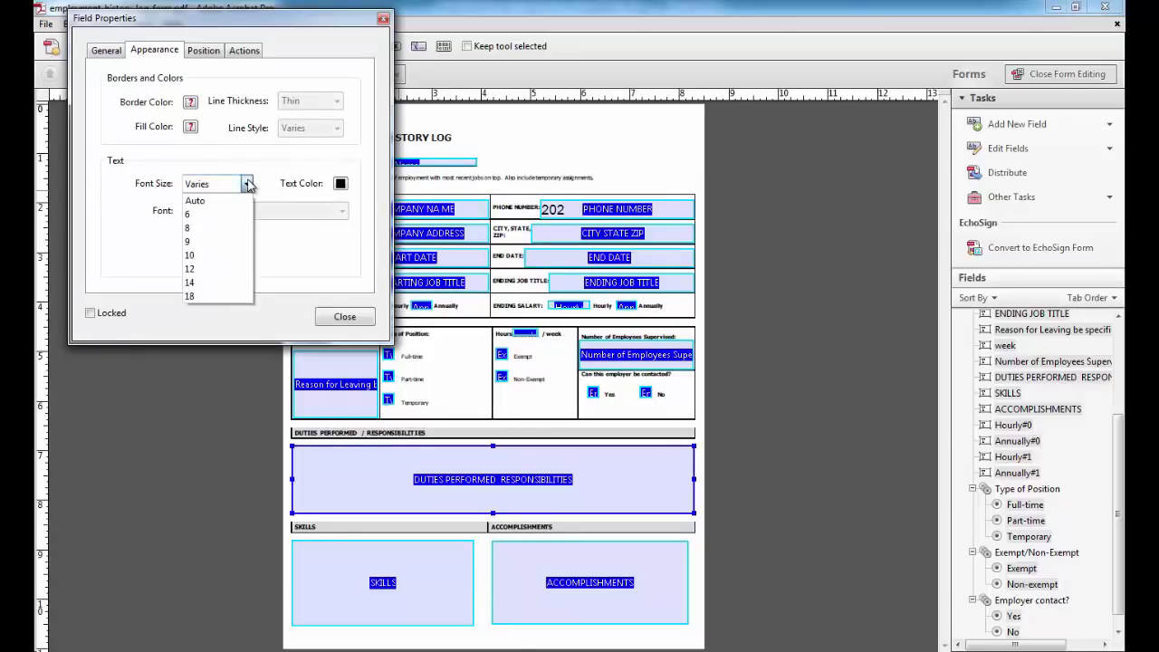
click(231, 228)
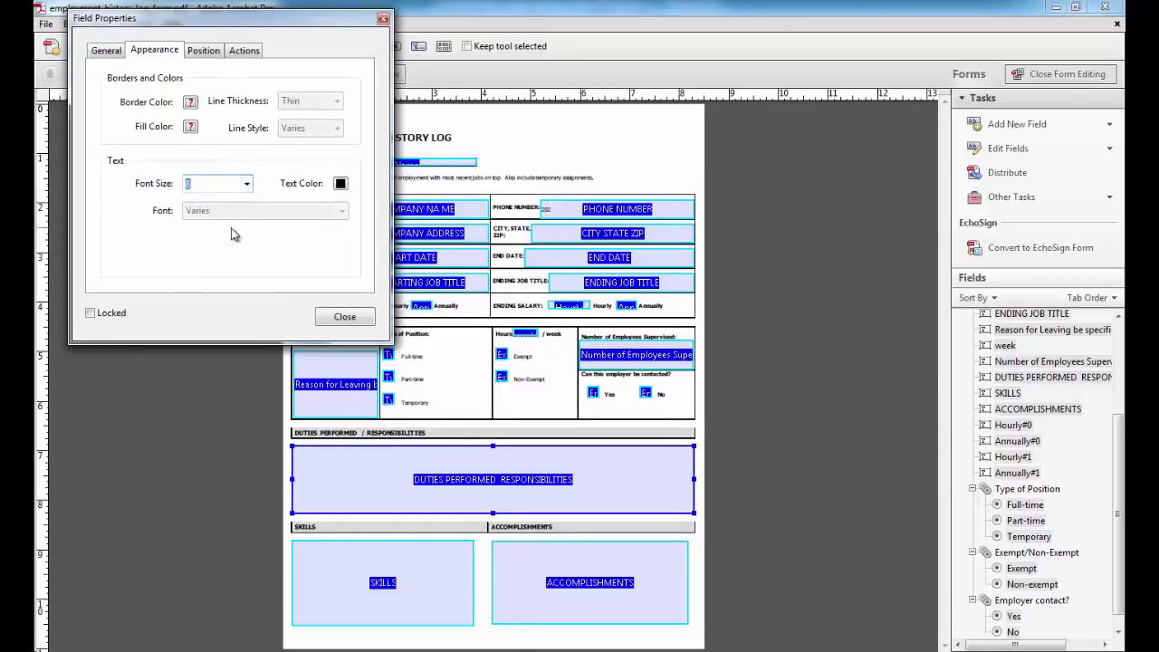
click(344, 319)
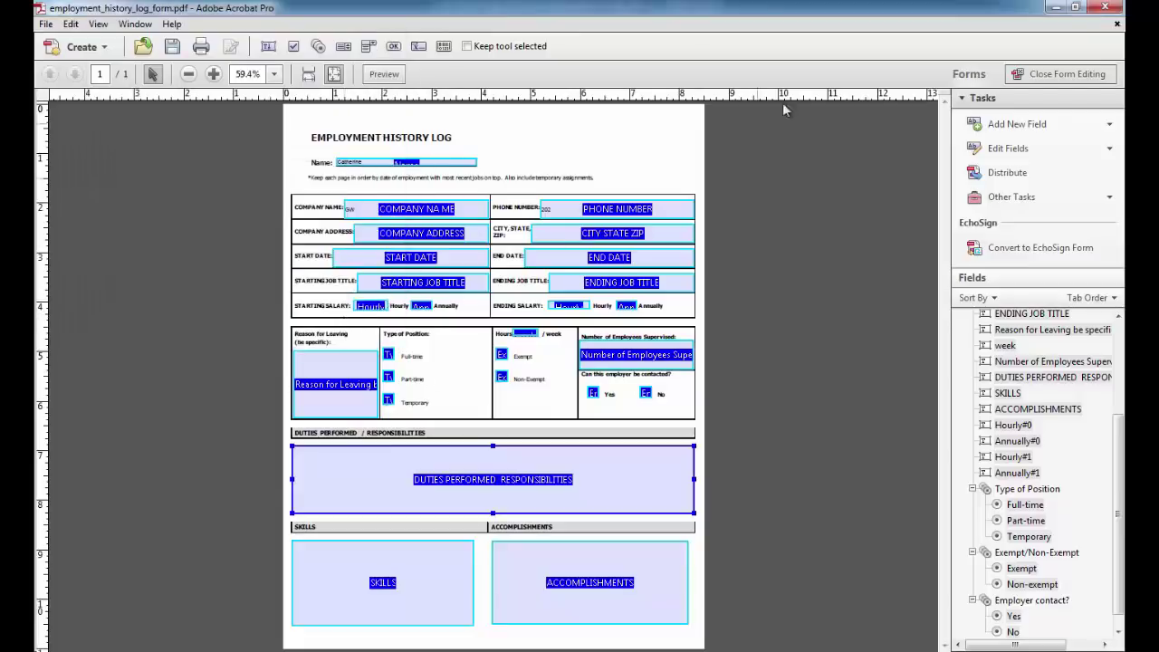
Step: Leave form editing at fit-width view and try the City, State, ZIP and End Date fields
click(1041, 80)
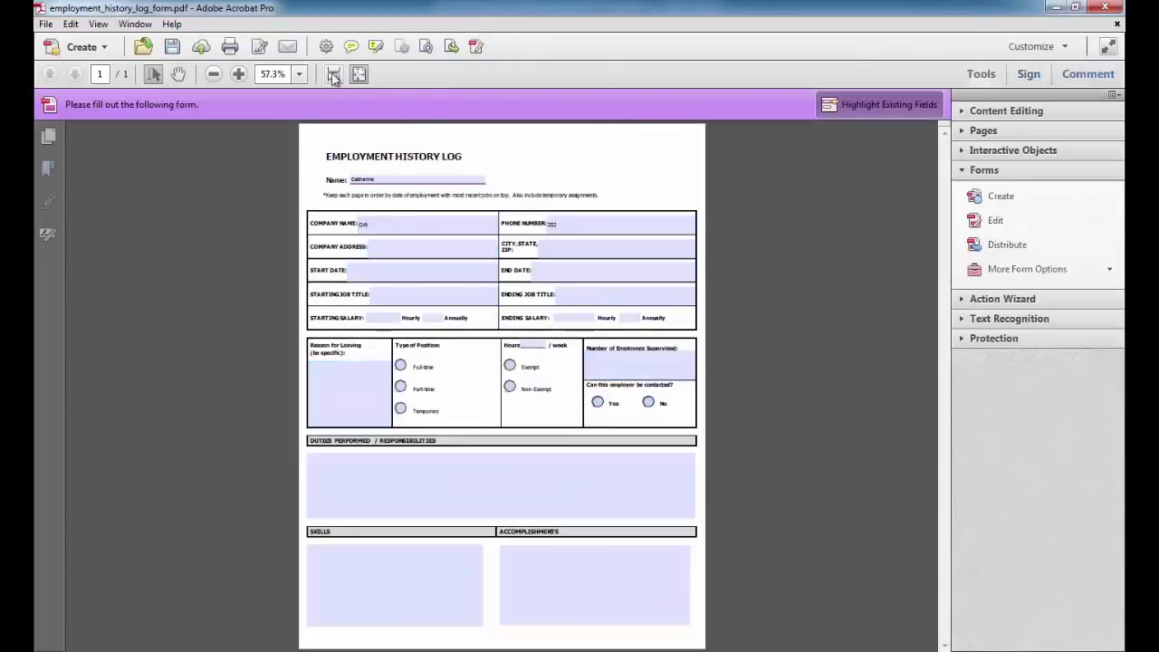
click(333, 76)
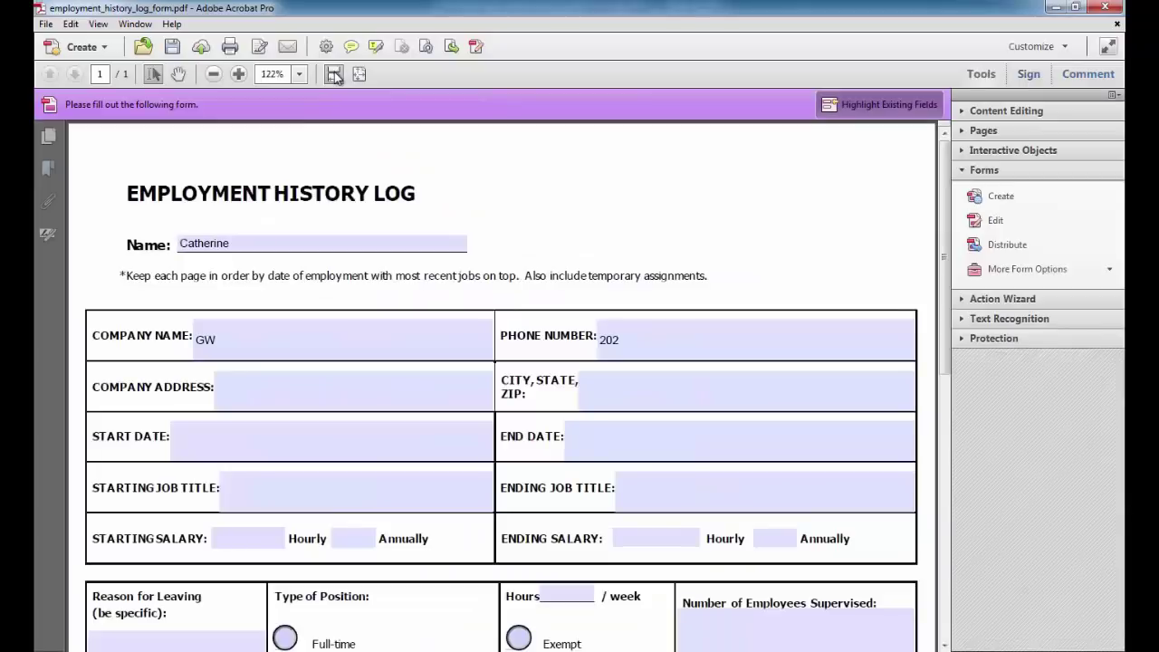
click(580, 402)
click(613, 448)
click(613, 444)
text(2)
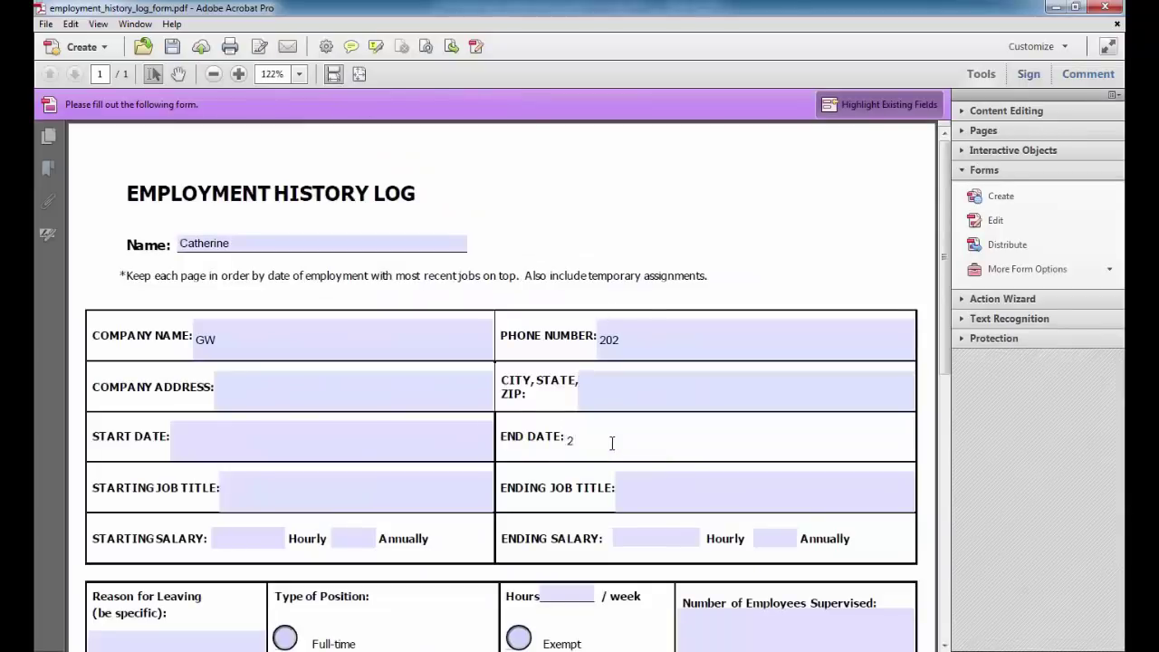
scroll(612, 443, down, 1)
scroll(612, 443, down, 5)
scroll(612, 442, down, 5)
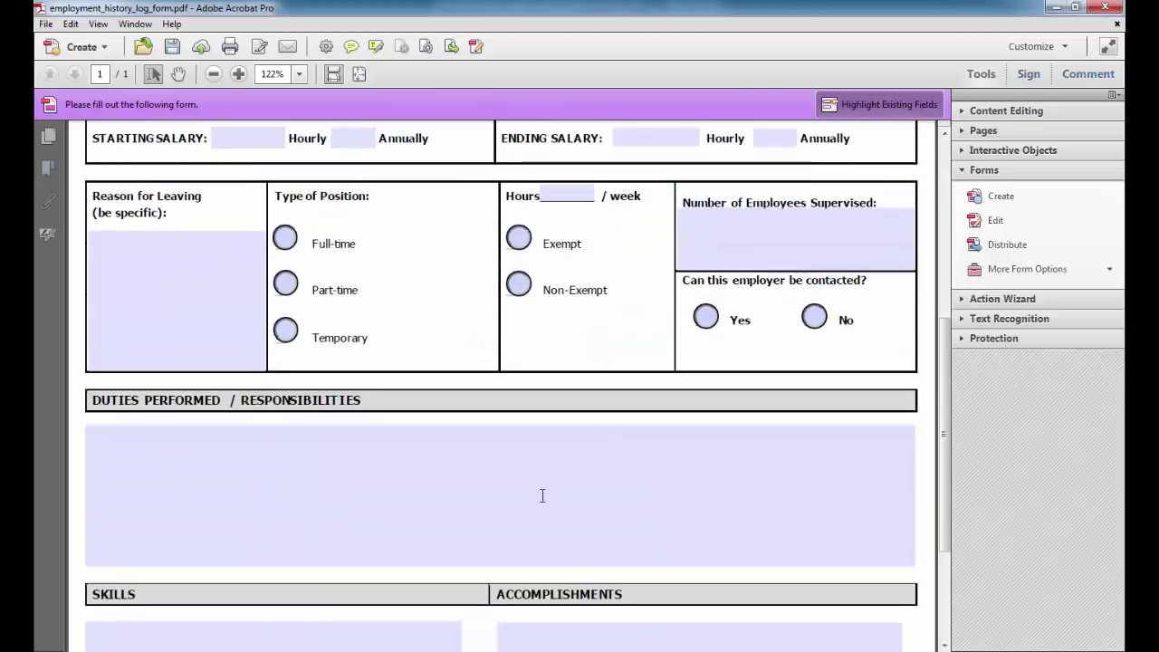
Step: Fill the Reason for Leaving and Duties Performed fields with sample gibberish text
click(149, 265)
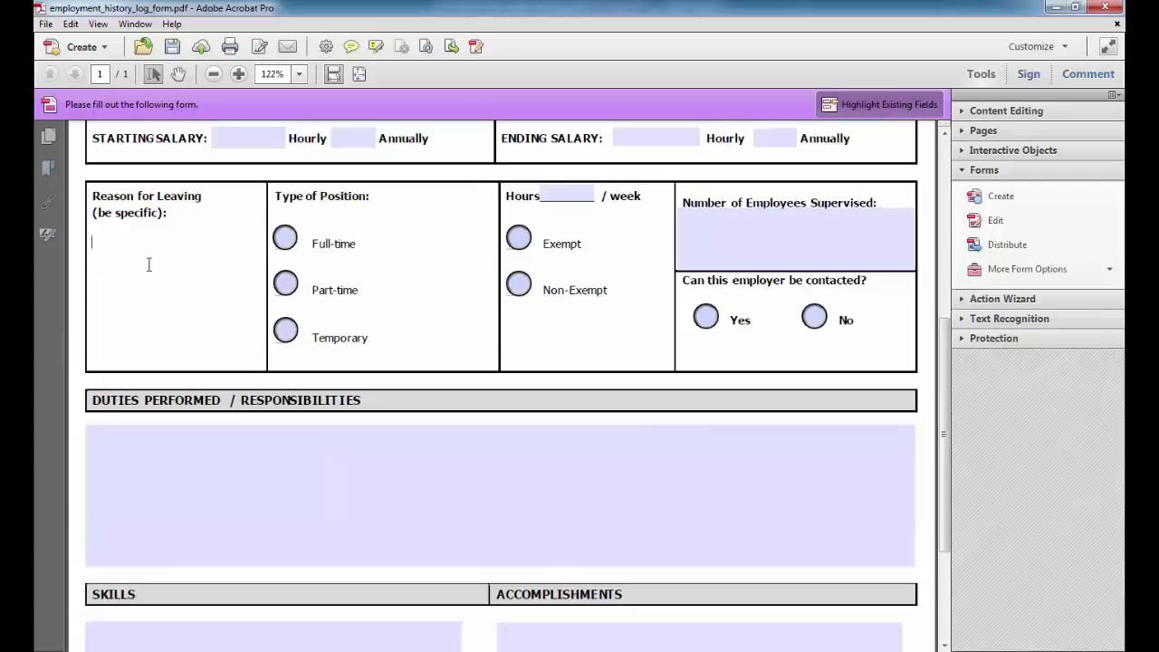
text(asdlfkj a;sldkfj sldkfj asldkfj asldkfj ;asdlkfj ;asdlfkj ;sdlkfj s)
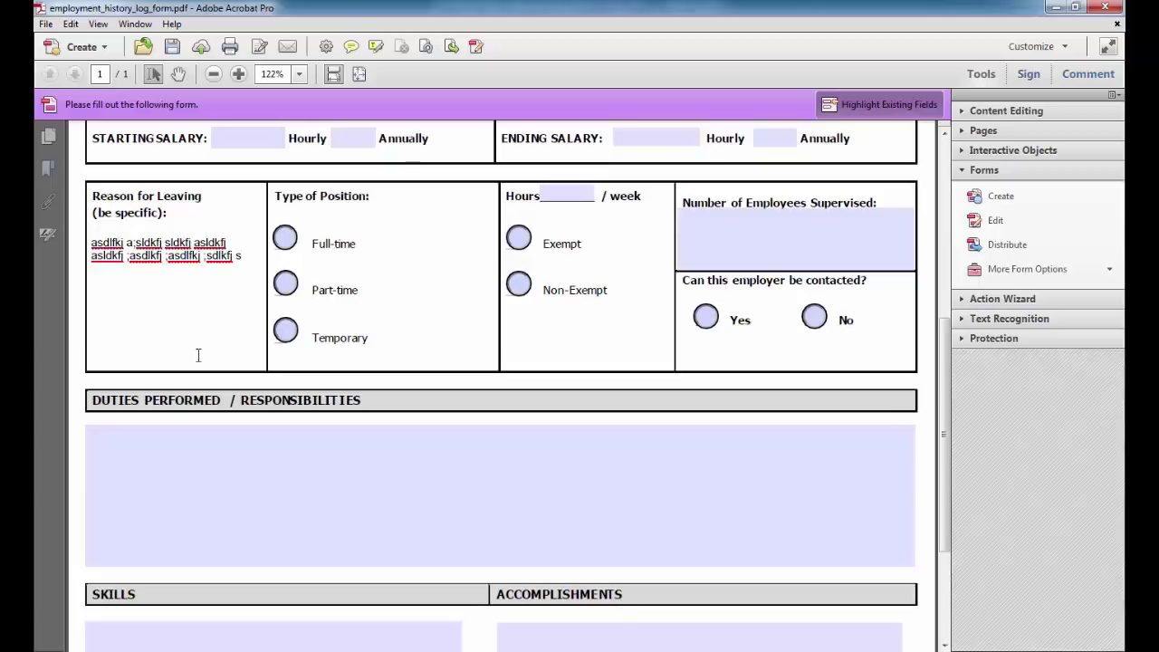
click(177, 465)
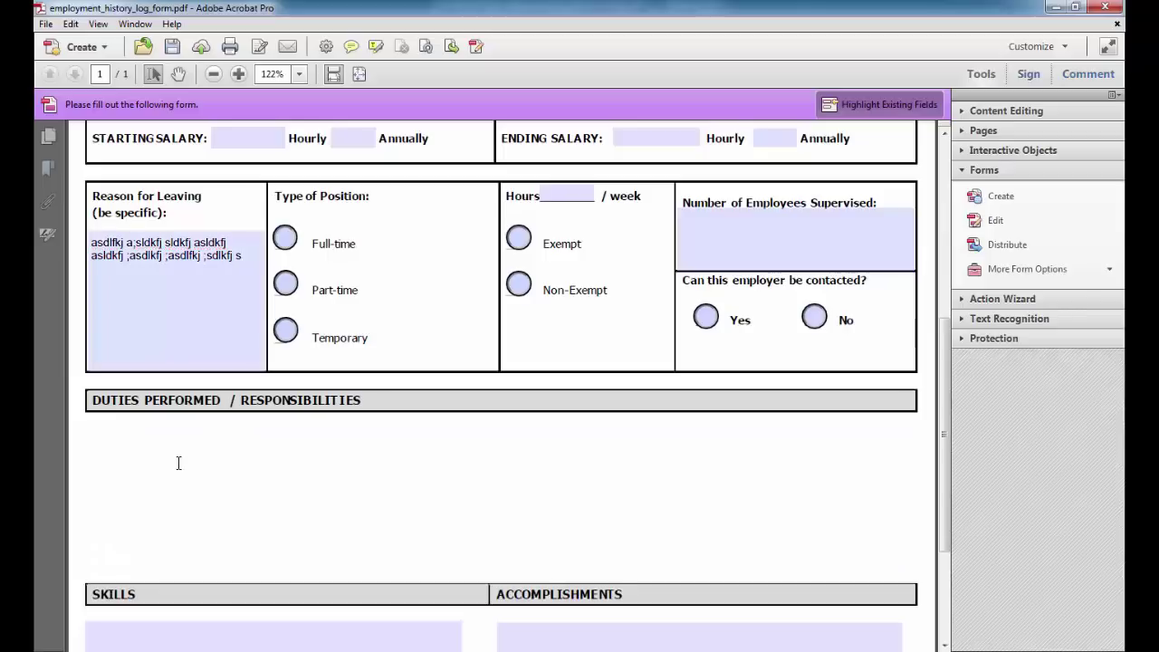
text(;alsdkjf alksdjf ;alksdfj ;aklsdfj a;kldsfj jas;dfkj ;asdfkj a;sdlkfj)
key(Tab)
key(shift+Tab)
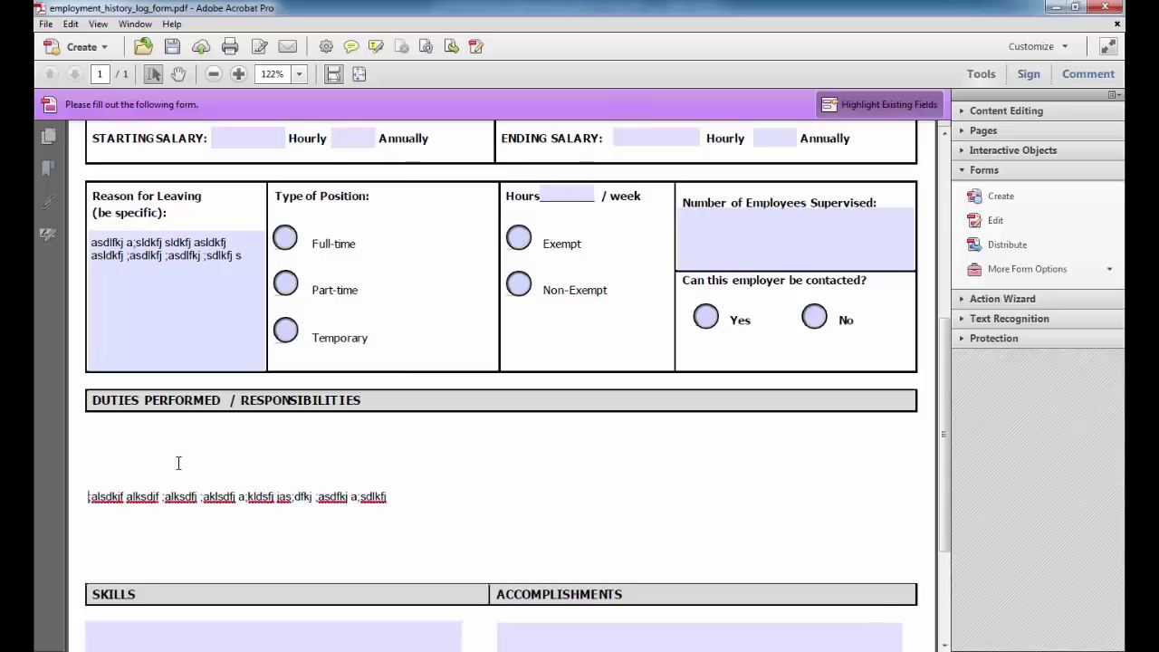
text(askldjfa;skdjf;asdfjk ;askdlfj ;sadklif ;asdlkfj;)
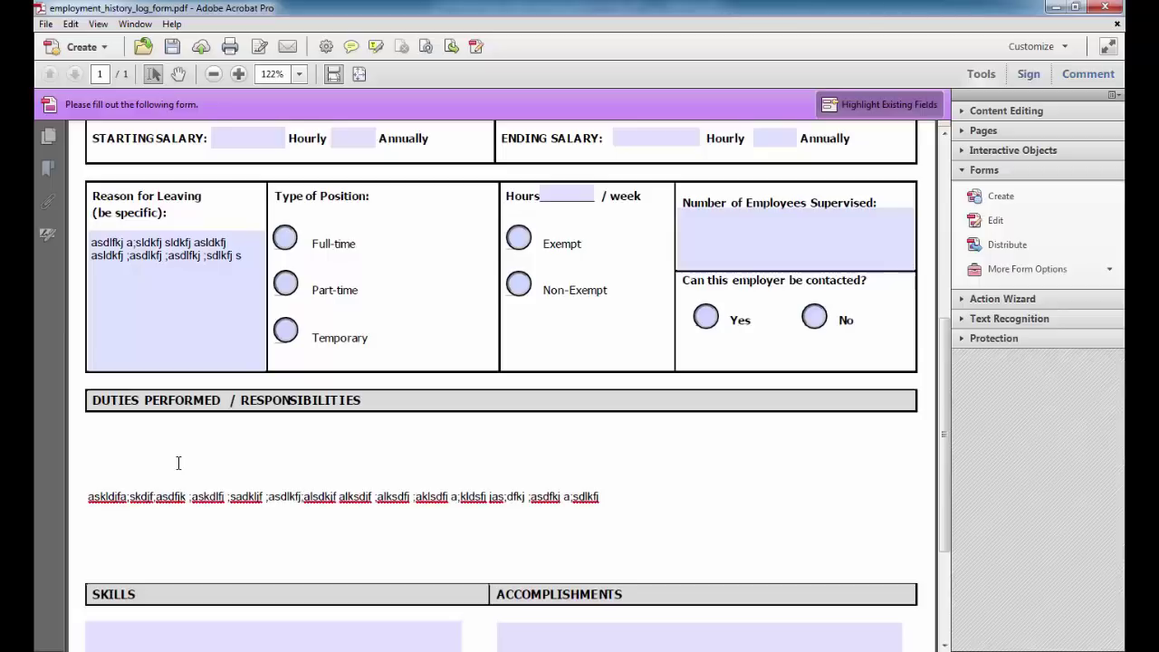
Step: Enter 'dsfa sdf asdf sdf' in Skills and 'asdf asdf sd' in Accomplishments
scroll(165, 457, down, 3)
click(165, 544)
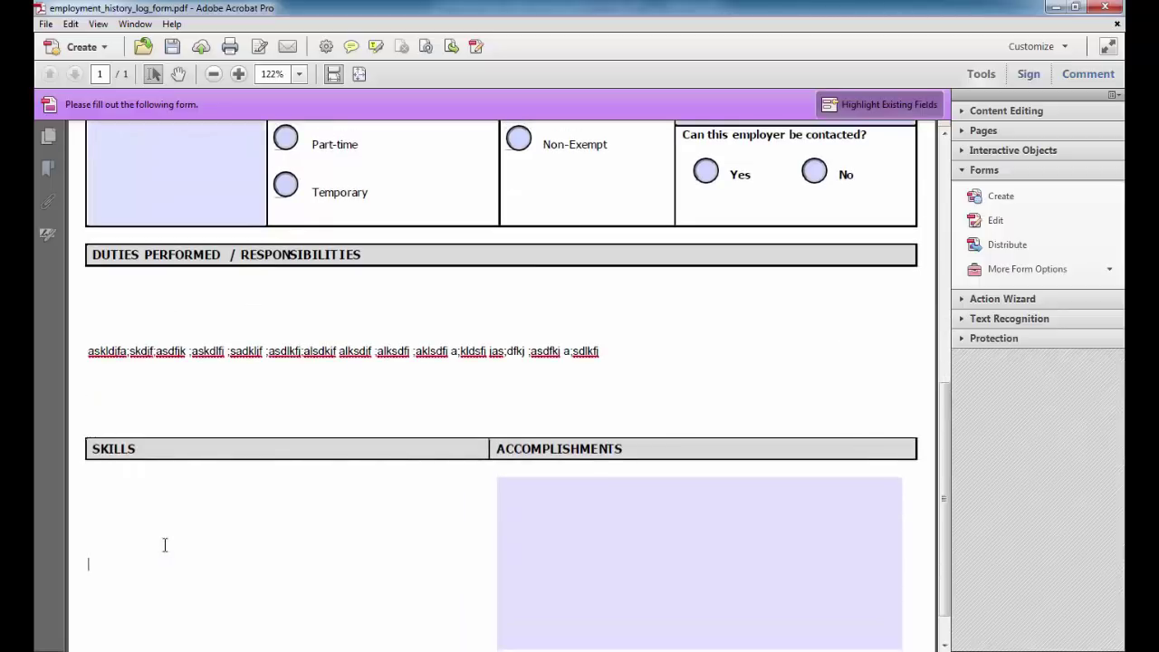
text(adsfa sdf asdf sdf)
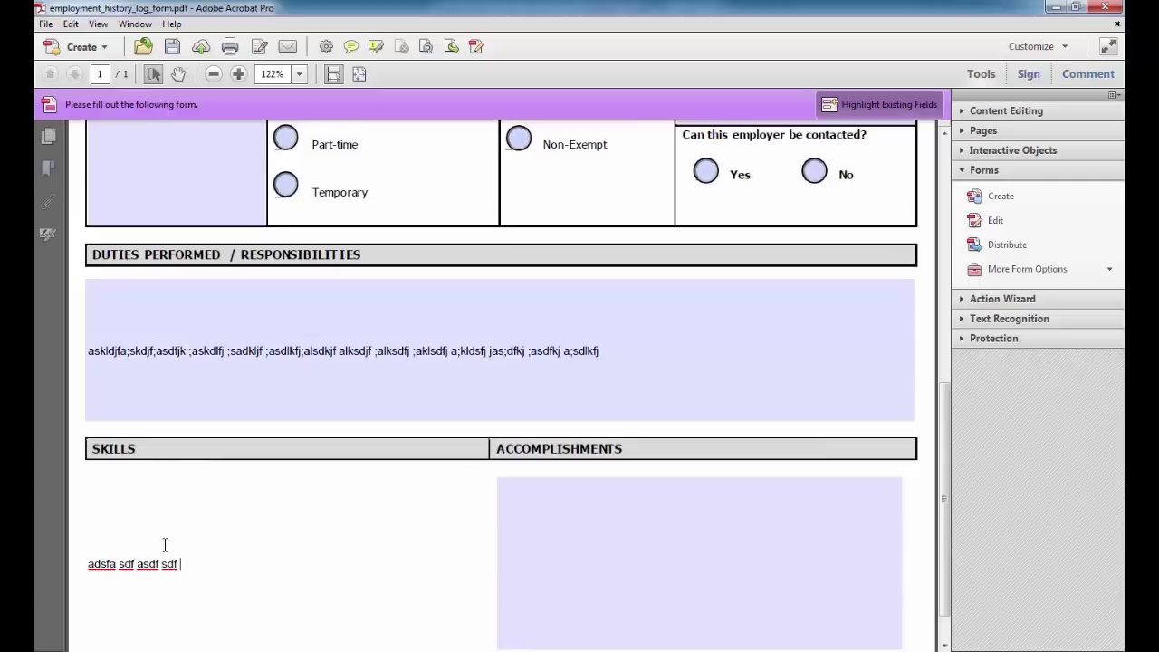
key(Return)
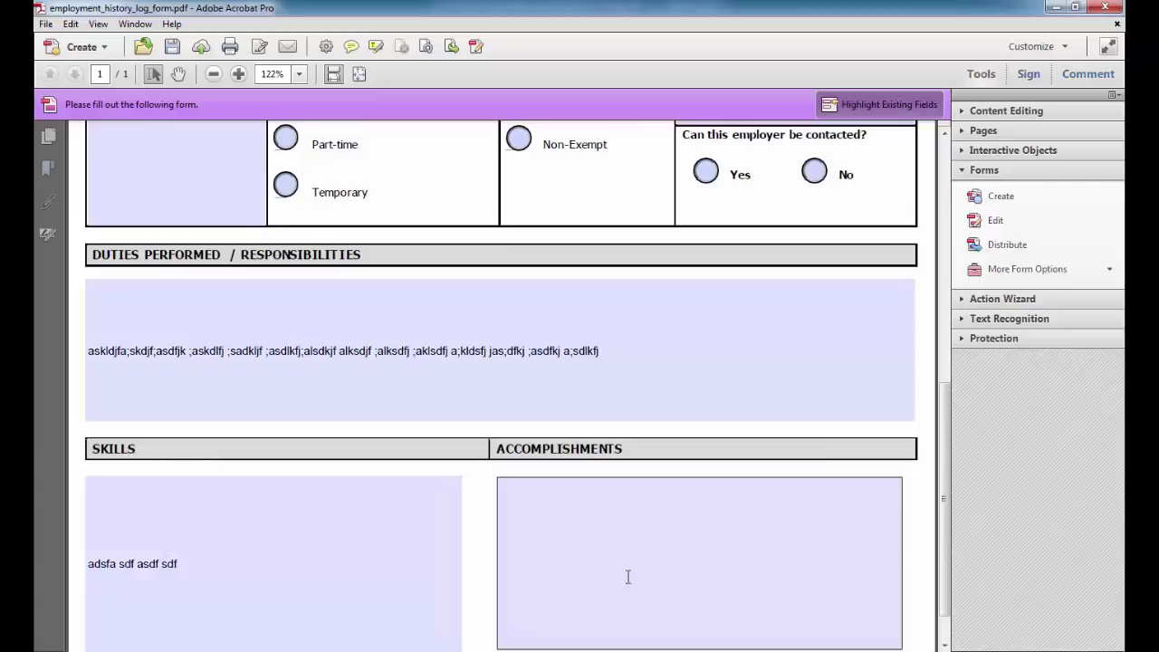
click(626, 576)
text(asdf asdf sd)
key(Return)
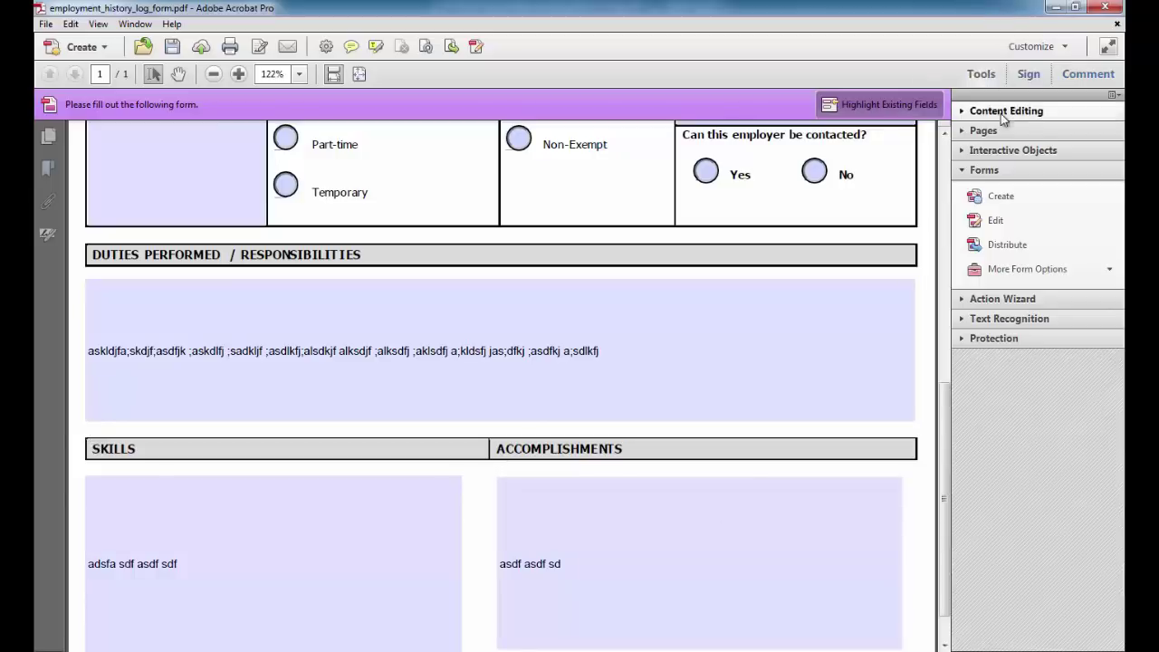
Step: Back in form editing, select the Duties Performed, Skills and Accomplishments fields together
click(996, 221)
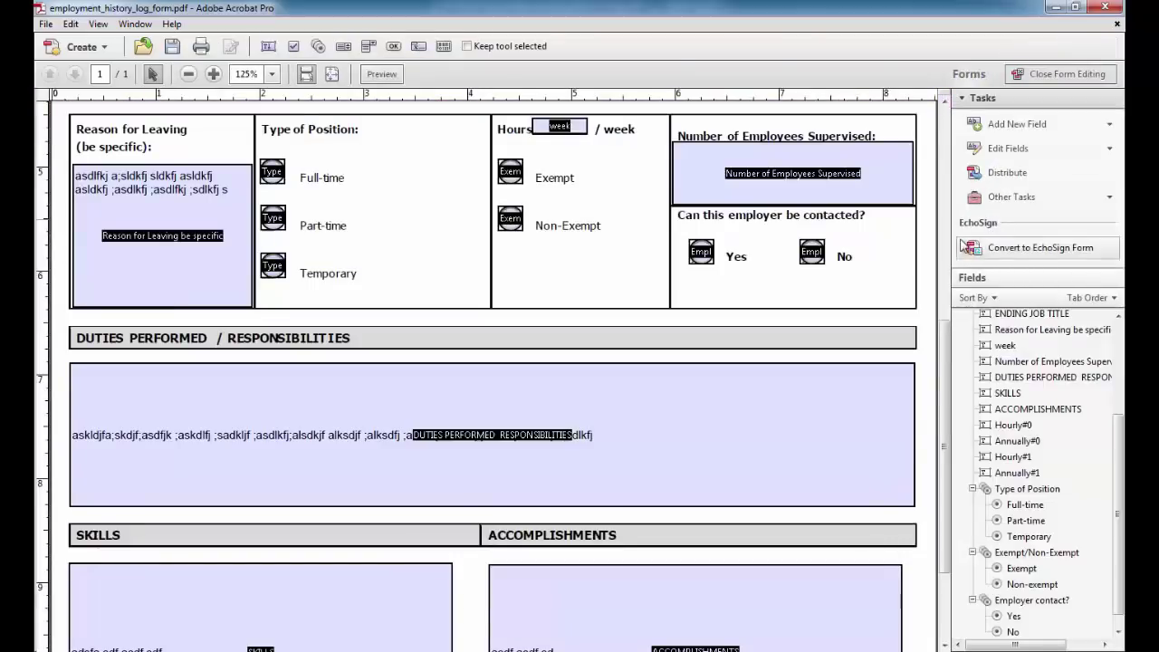
drag(942, 337, 941, 395)
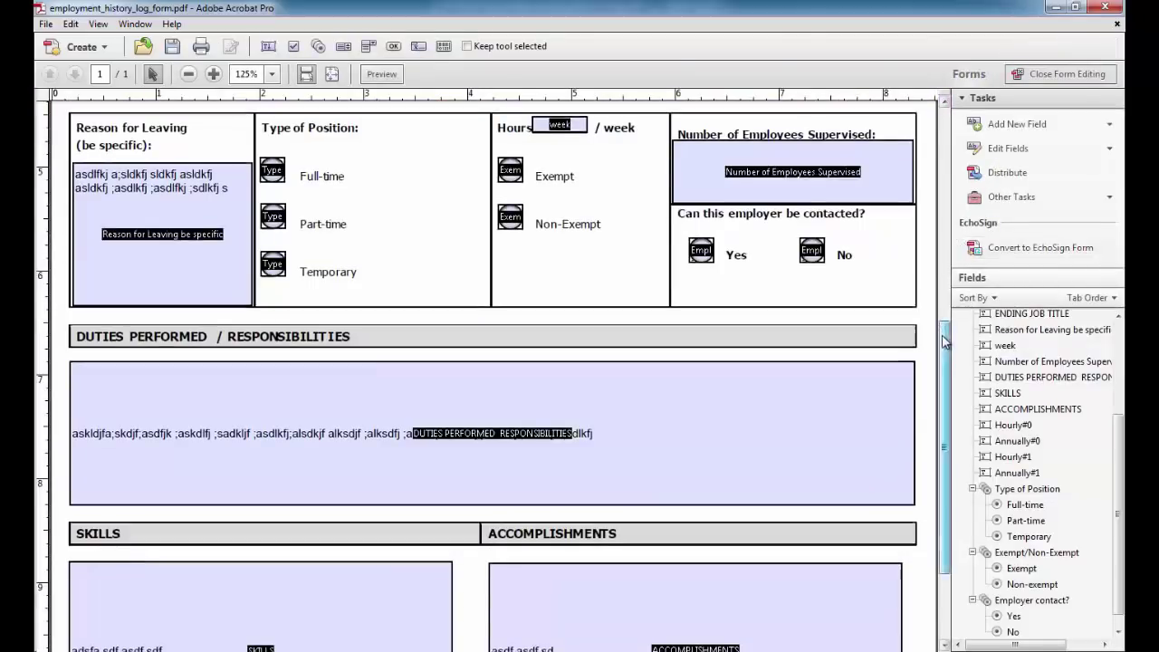
click(165, 265)
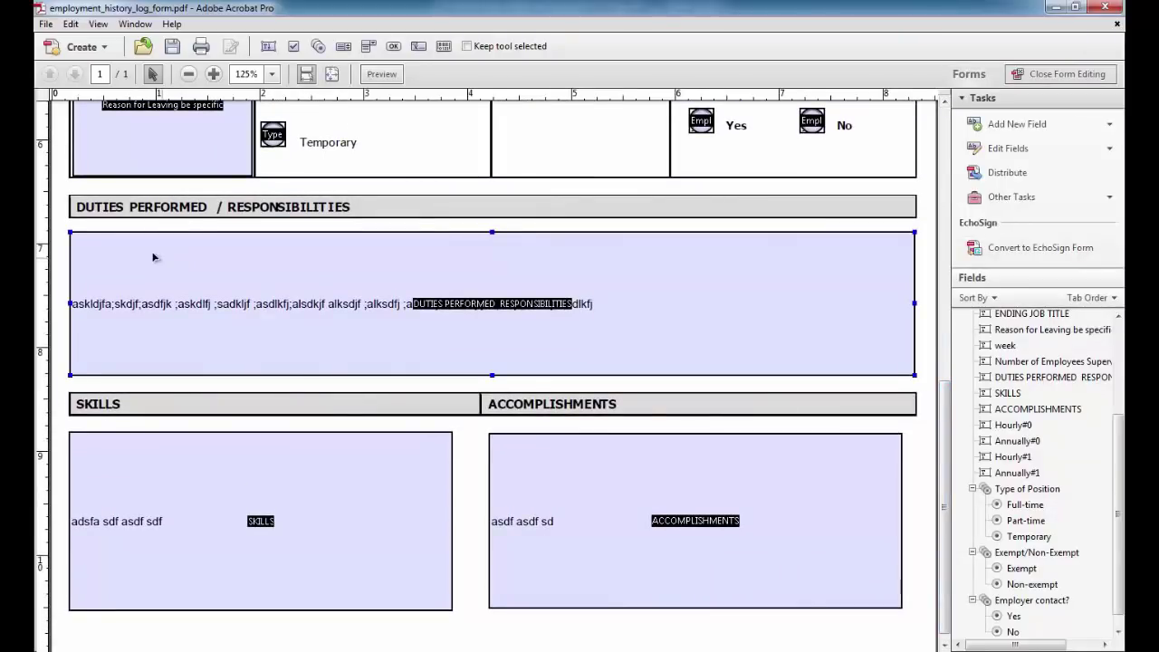
click(131, 265)
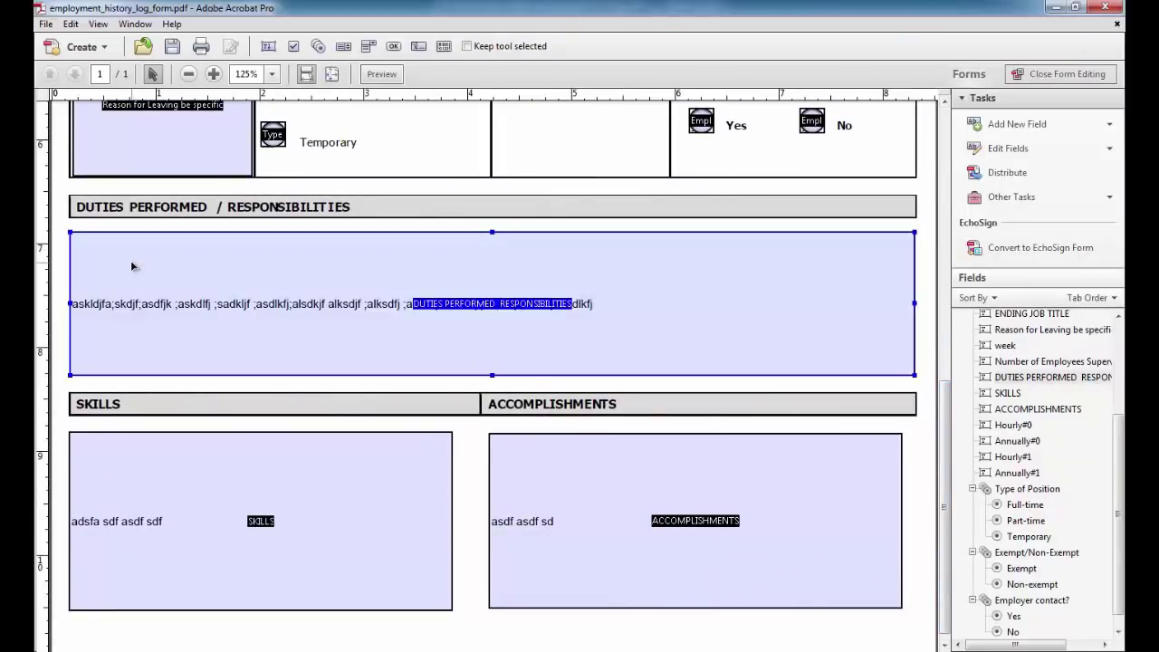
click(370, 474)
shift+click(544, 472)
key(ctrl+a)
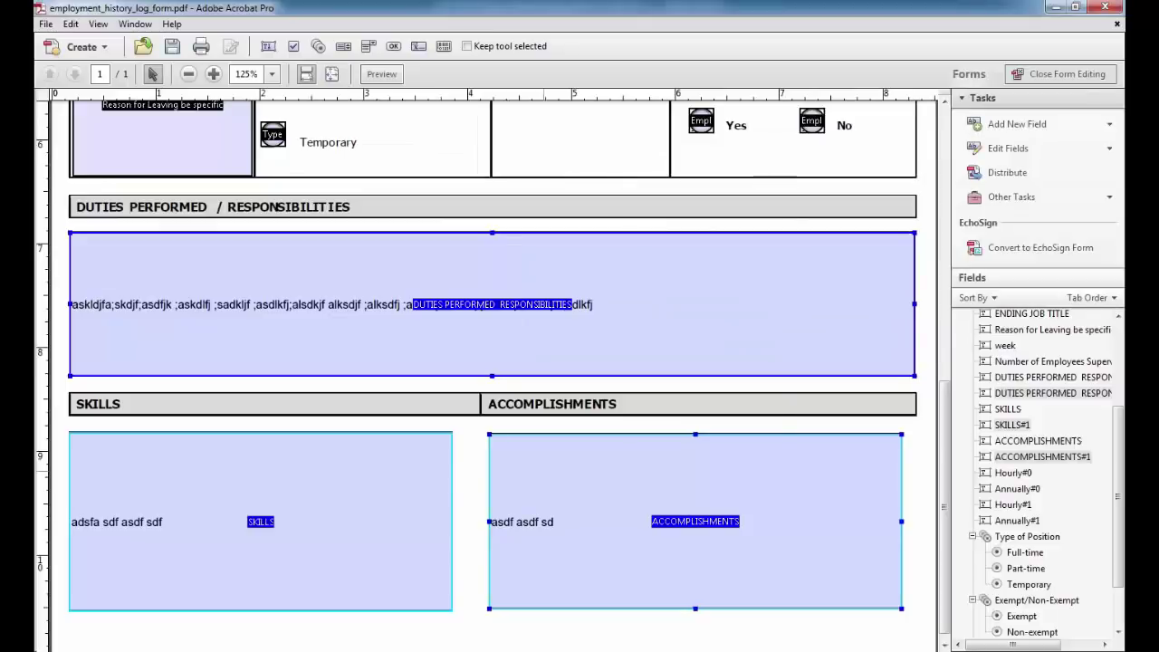
Step: Enable Multi-line in the Options properties of the three selected text fields
right_click(561, 465)
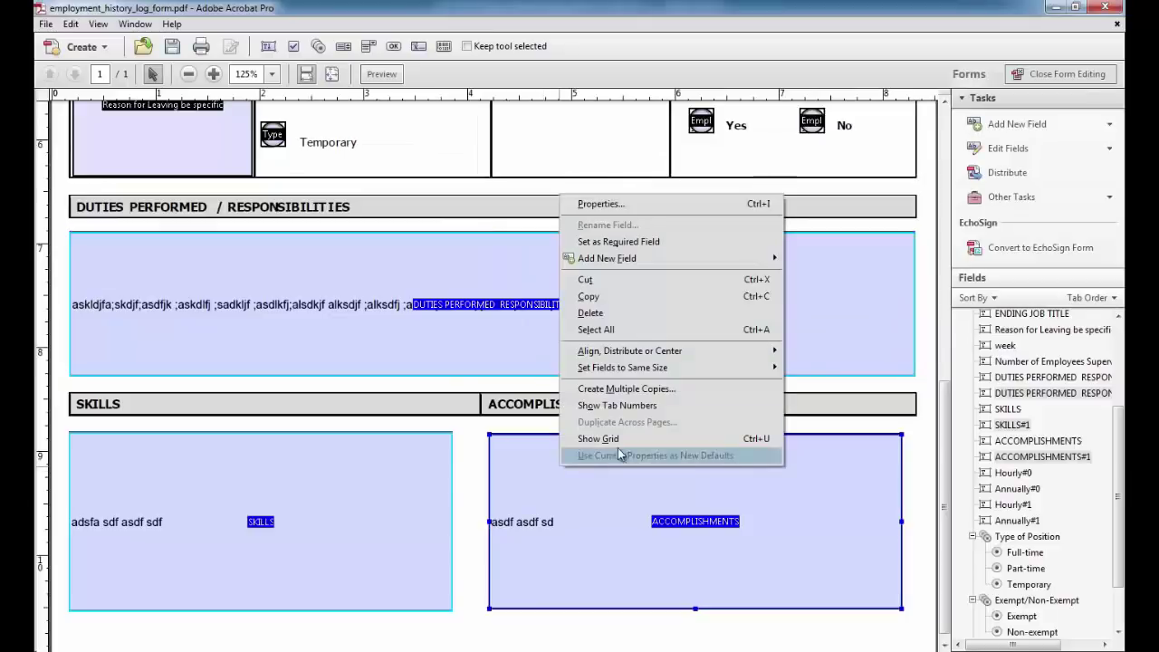
click(655, 208)
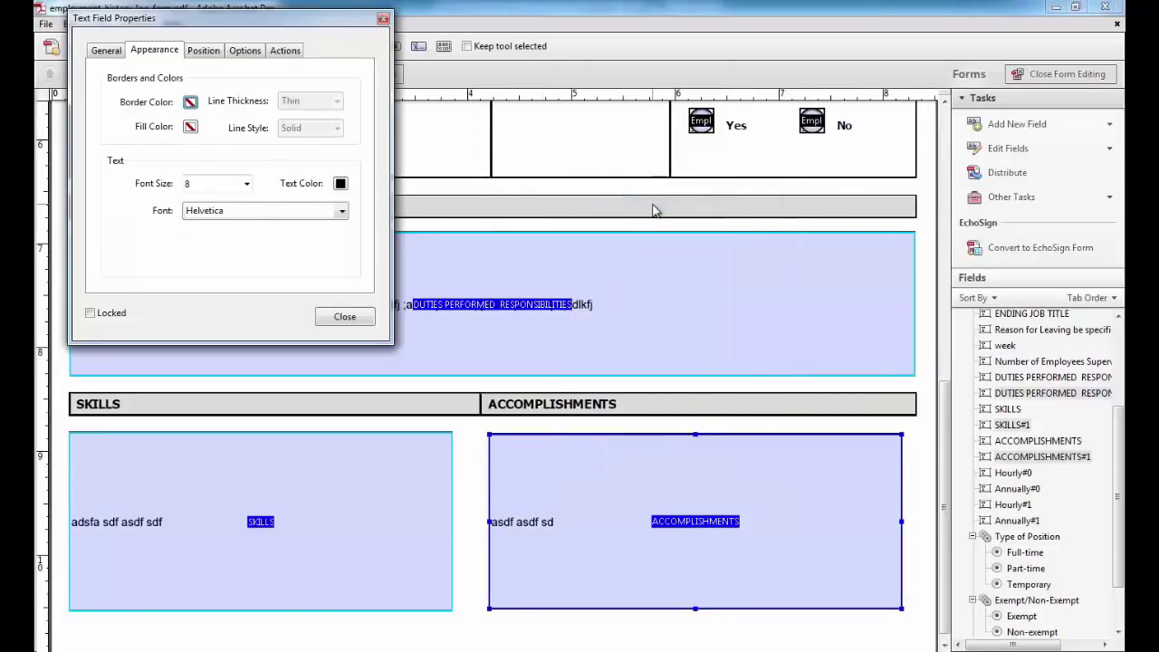
click(246, 50)
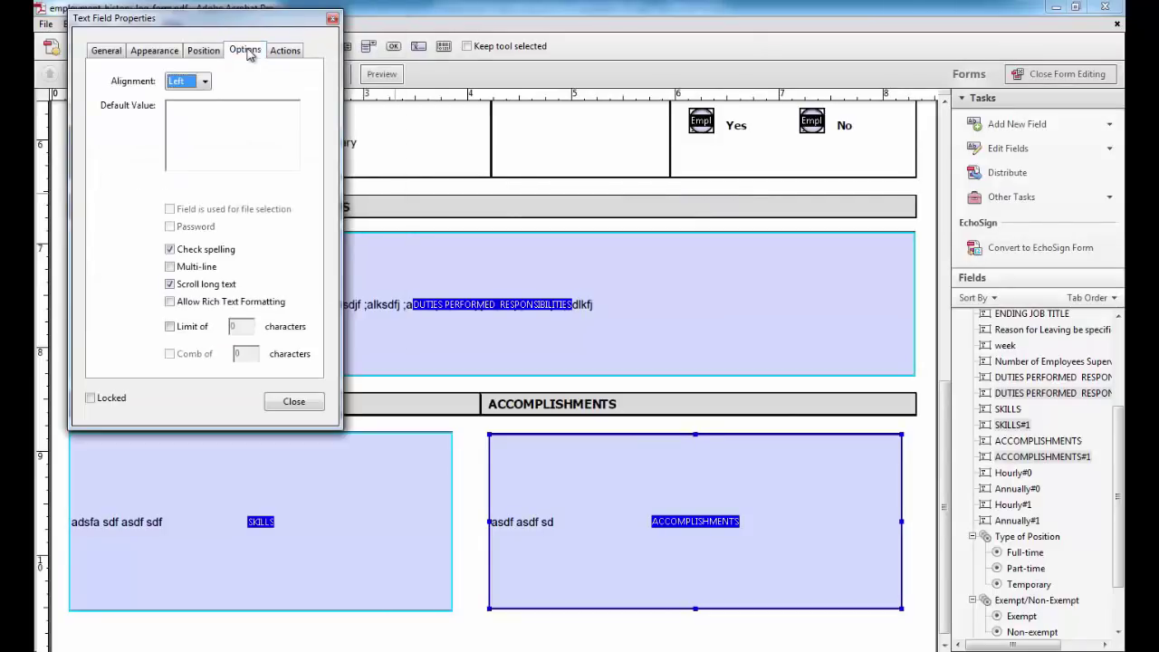
click(170, 267)
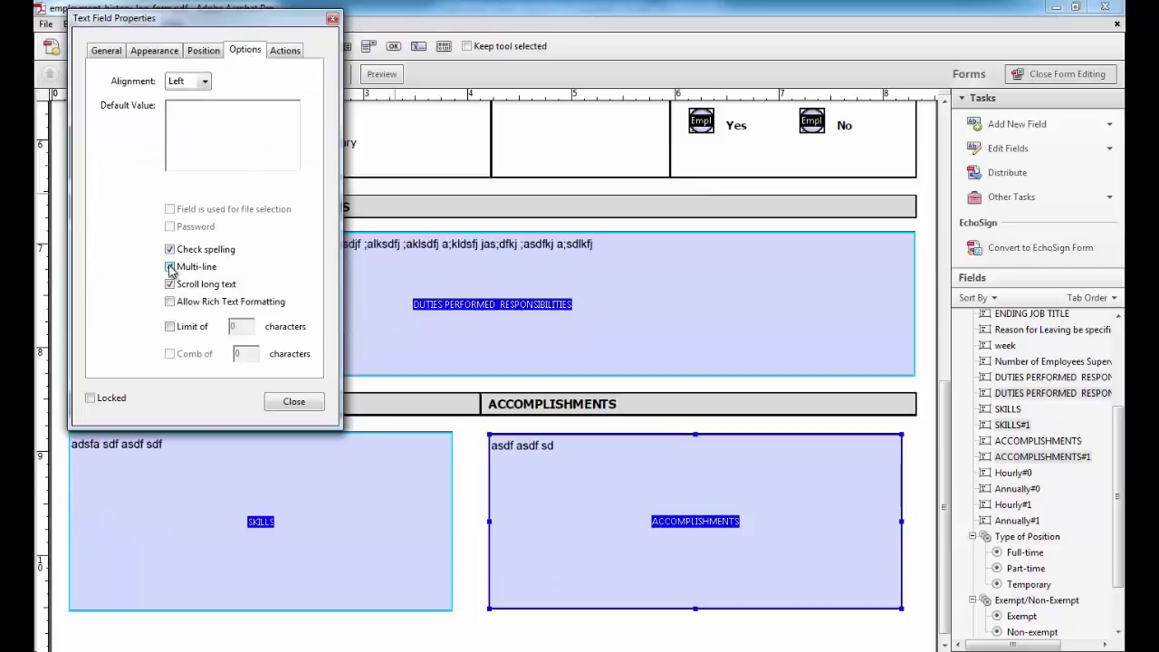
click(293, 401)
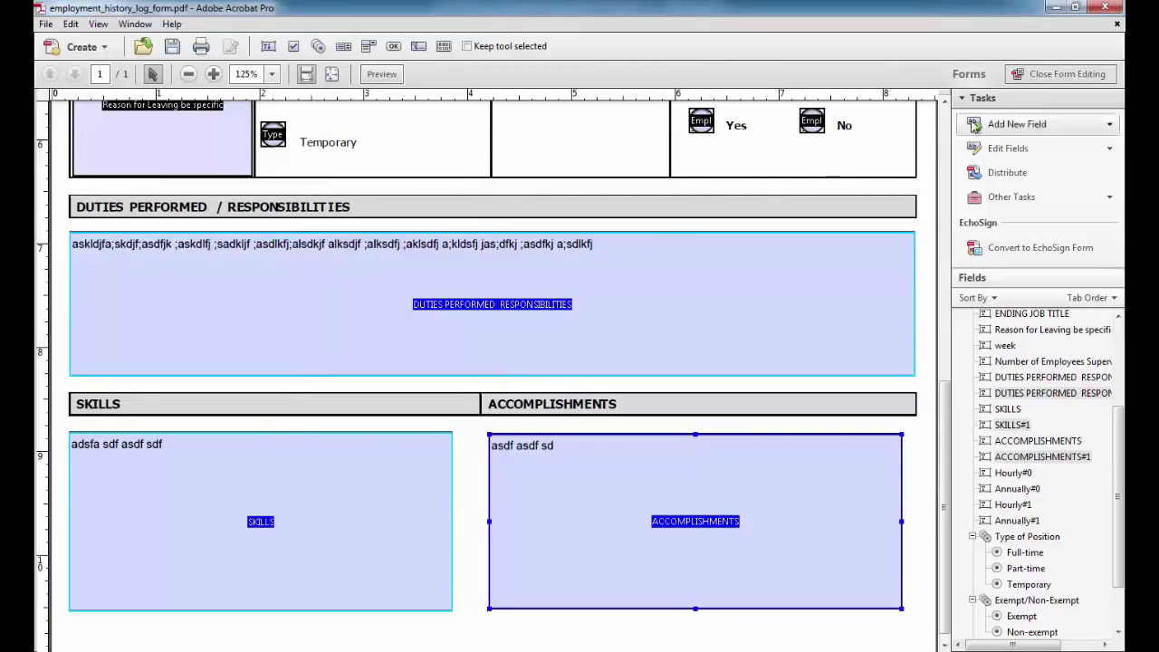
Step: Leave form editing and type several lines of sample text into the Duties field
click(1054, 74)
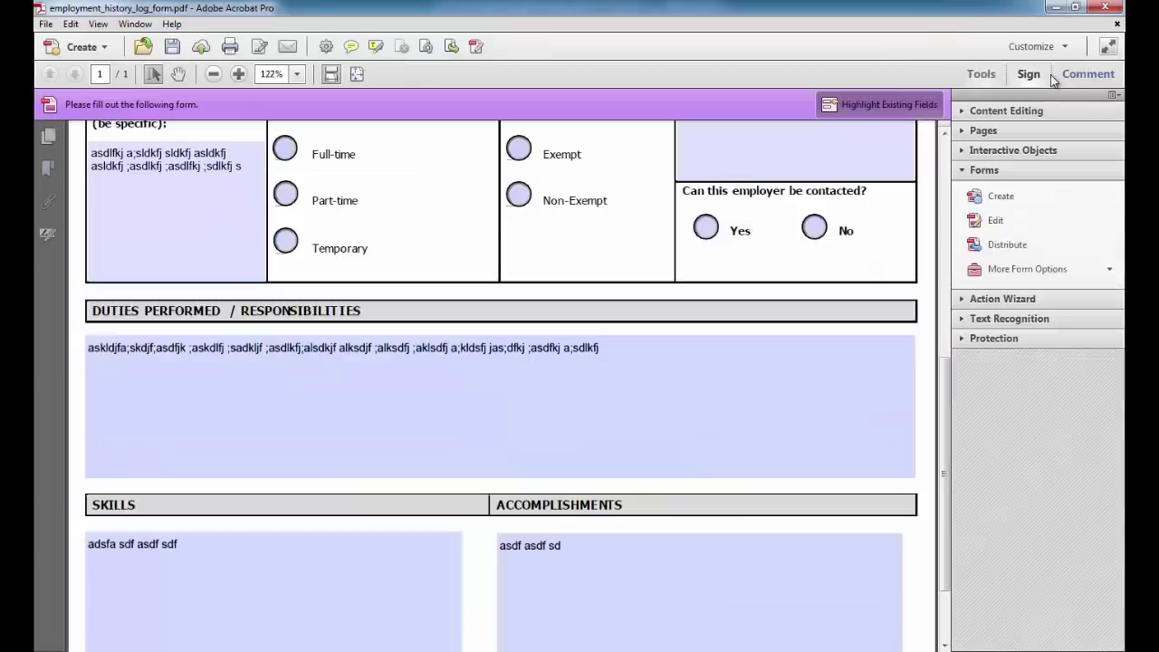
click(627, 360)
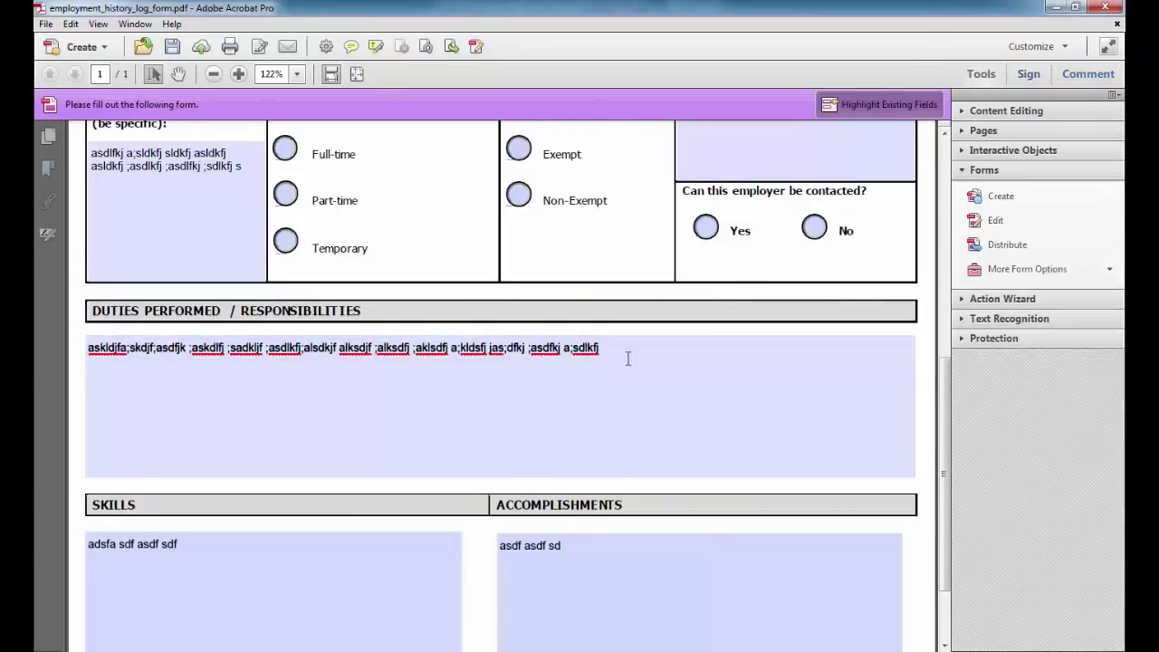
key(Return)
key(ctrl+v)
text(a;sldjf adklf)
key(Return)
text(alsdkjf)
key(Return)
text(sdlkfj)
Step: Enter 'lkfj asdfjk asdf' in Skills and 'asdf adsf dfas' in Accomplishments
click(570, 577)
click(346, 570)
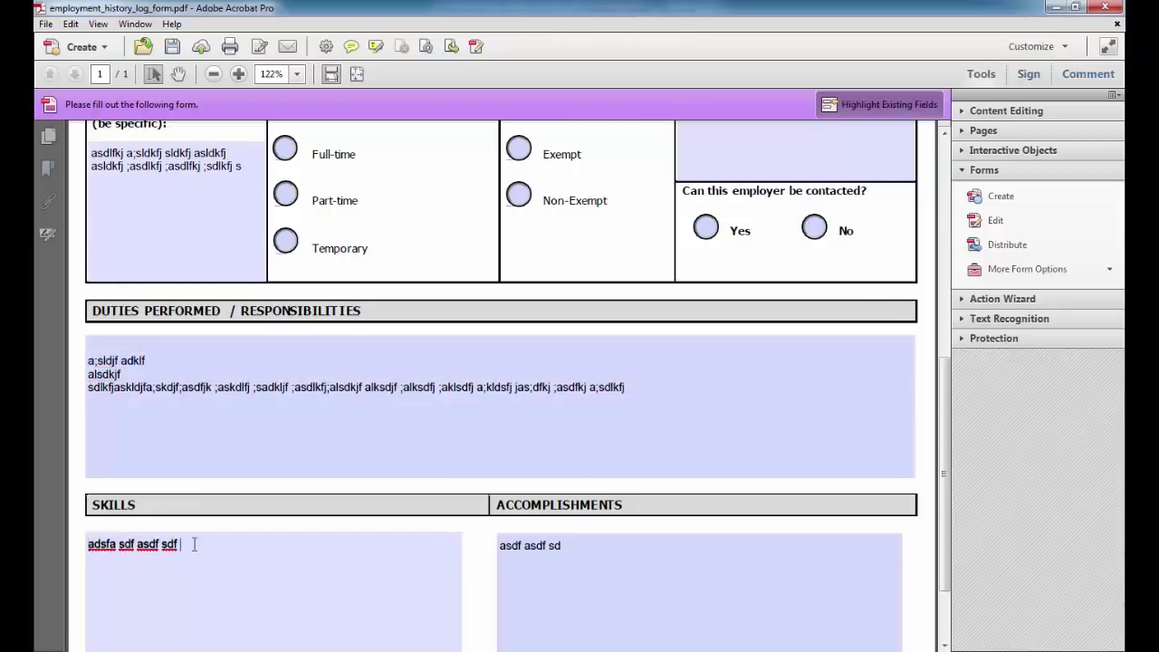
text(lkfj asdfjk )
text(asdf)
click(554, 549)
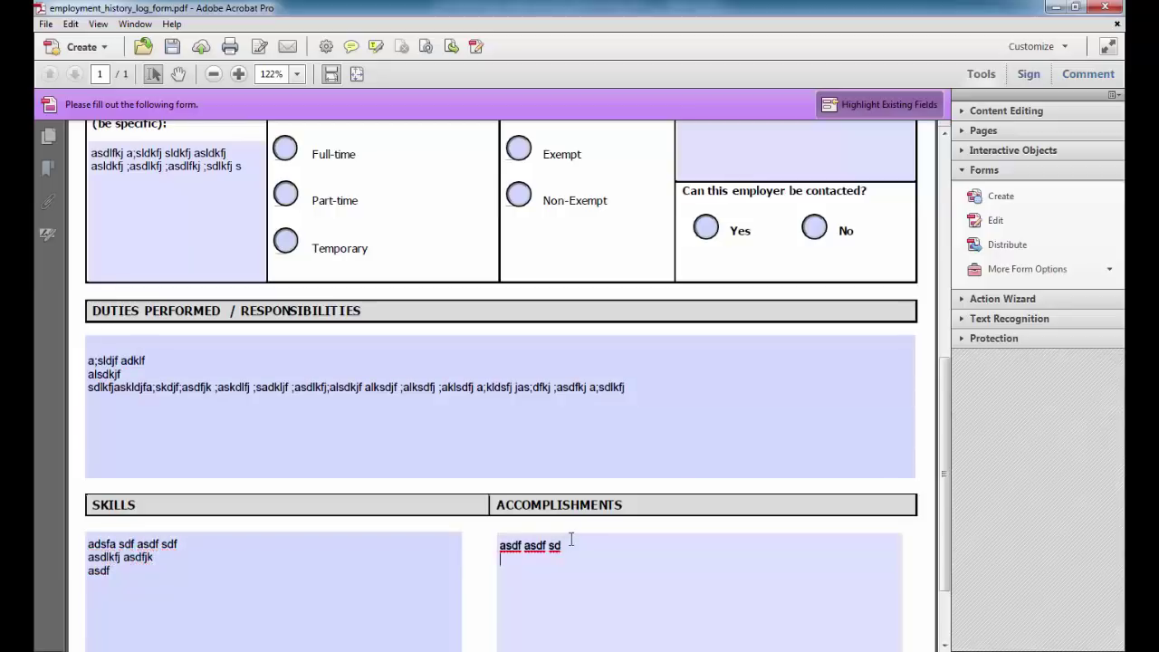
text(asdf adsf dfas)
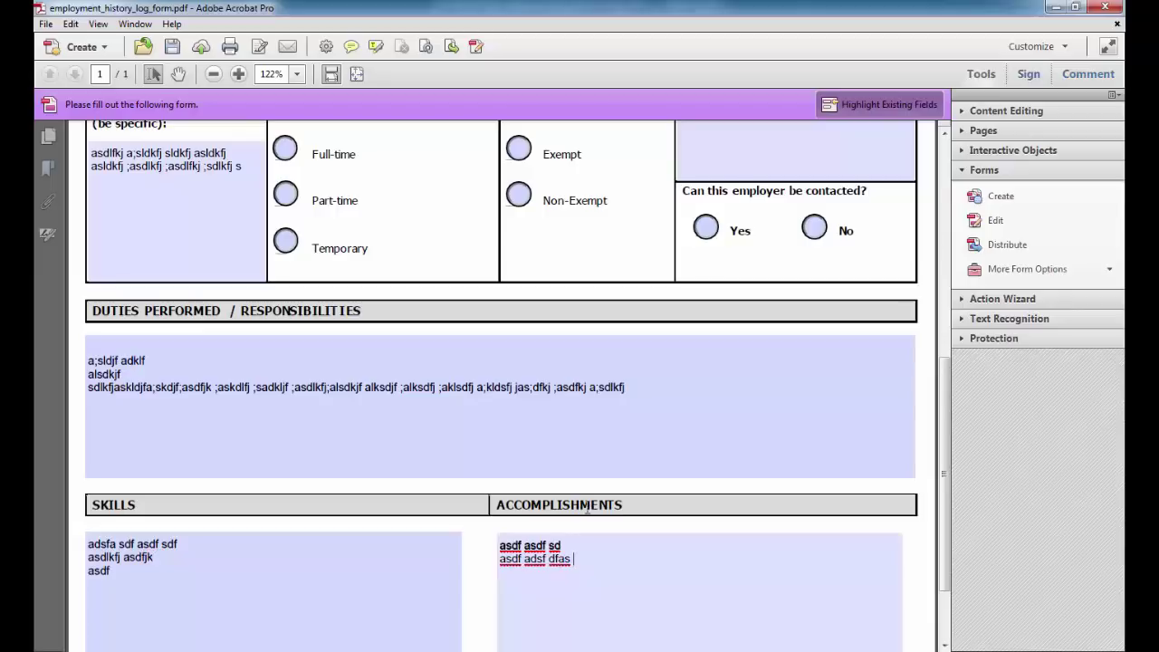
Step: Test the radio groups, switching Exempt to Non-Exempt and Yes to No
scroll(578, 483, up, 5)
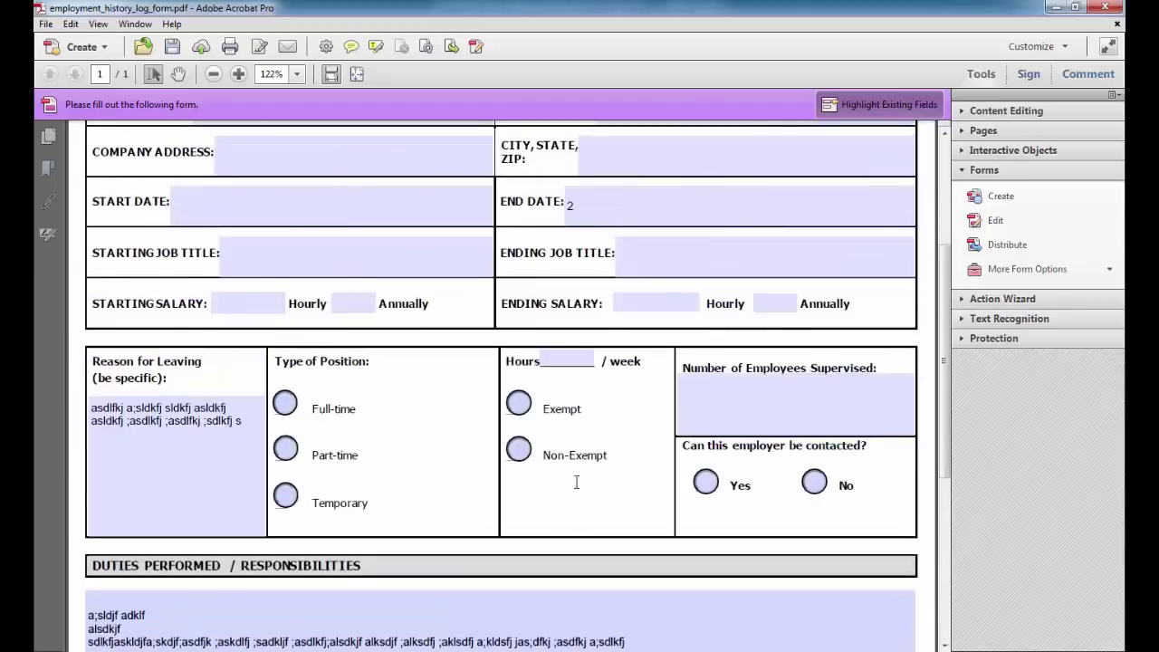
scroll(577, 489, up, 1)
scroll(578, 489, up, 4)
scroll(577, 482, down, 2)
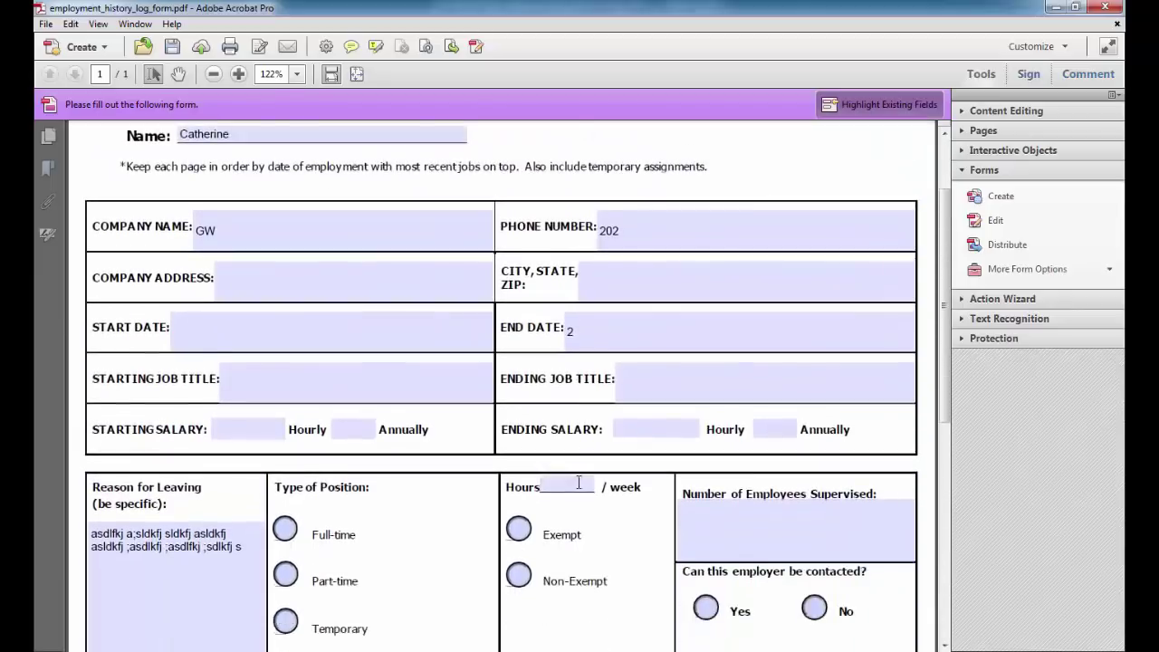
scroll(577, 482, down, 2)
click(518, 419)
click(518, 465)
click(705, 497)
click(814, 498)
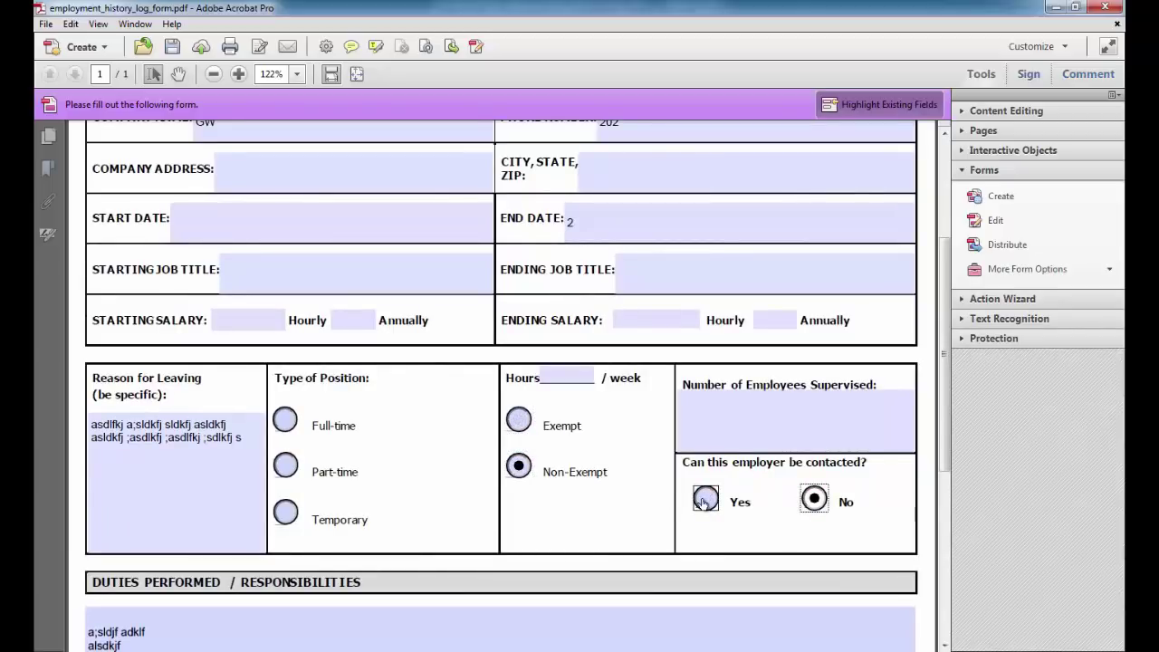
Step: Use Clear Form from More Form Options to blank every entry and radio choice
click(1021, 271)
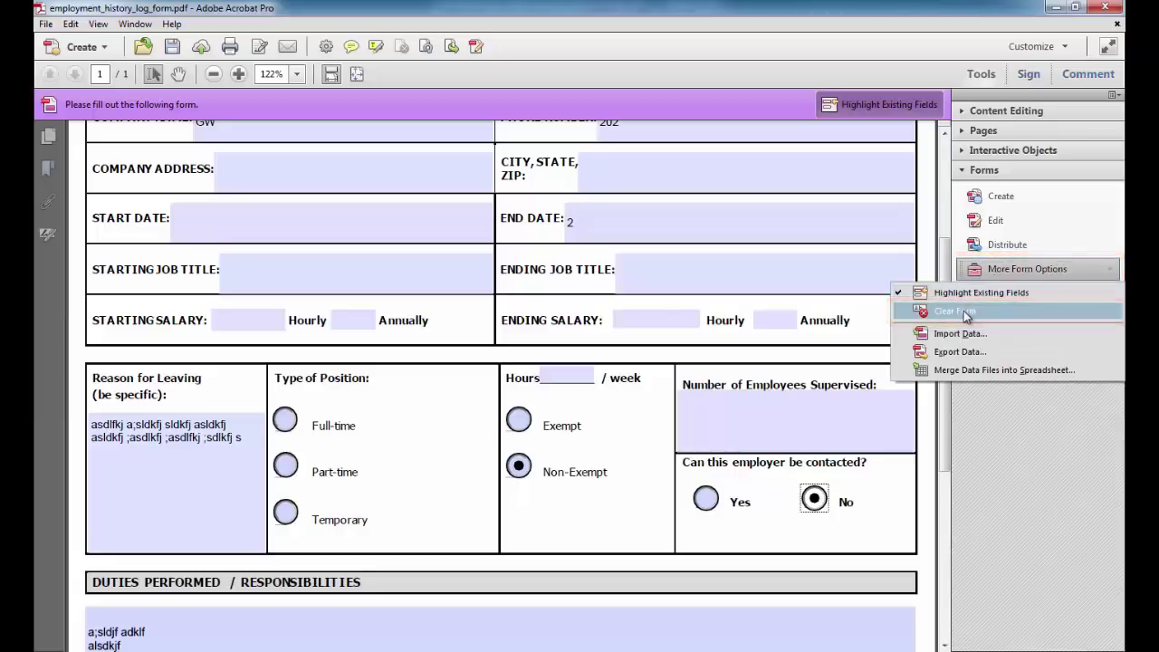
click(963, 310)
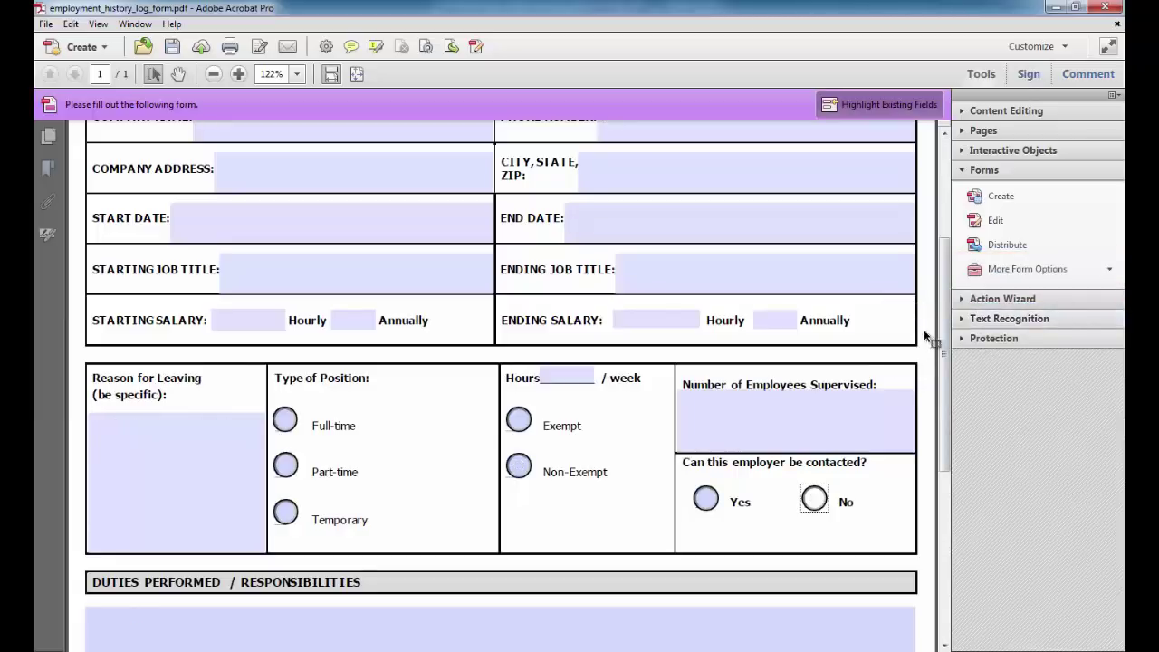
mouse_move(946, 340)
mouse_down()
mouse_move(935, 511)
mouse_move(1025, 231)
mouse_up()
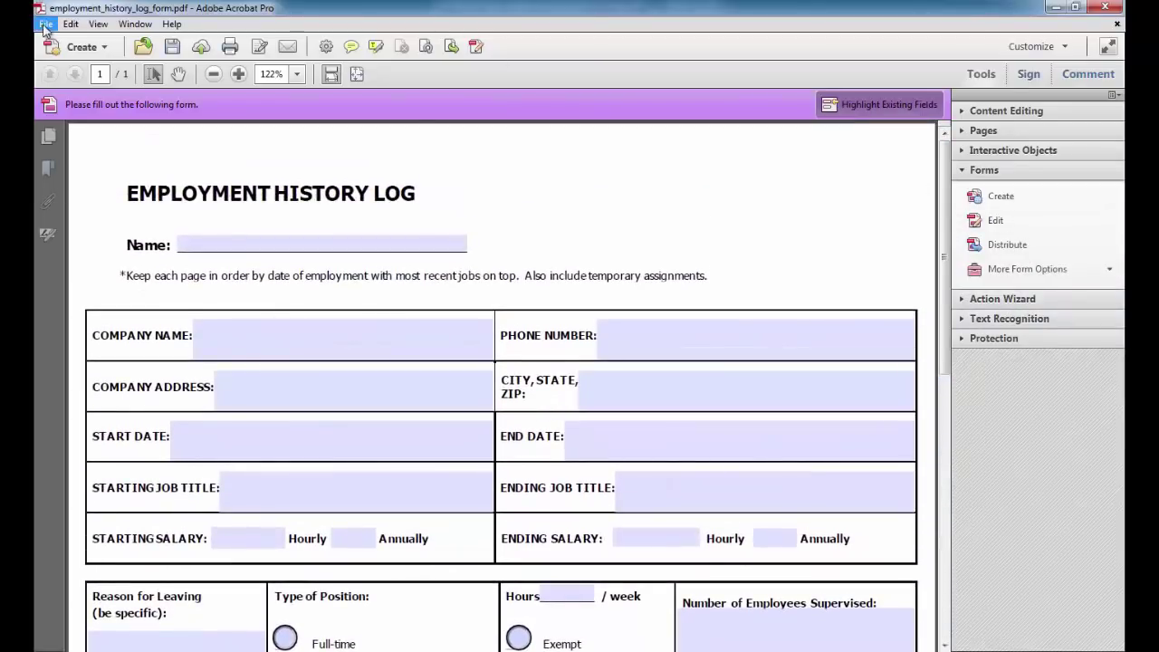
Step: Save the form as employment_history_log_form.pdf and exit Acrobat
click(45, 25)
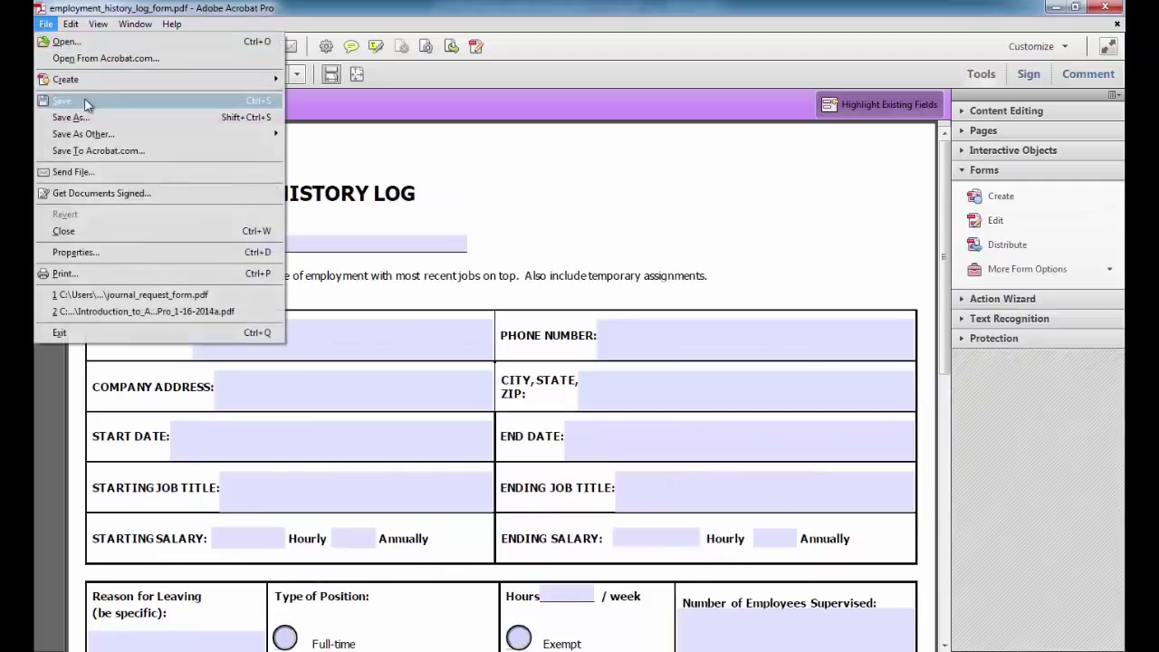
click(91, 117)
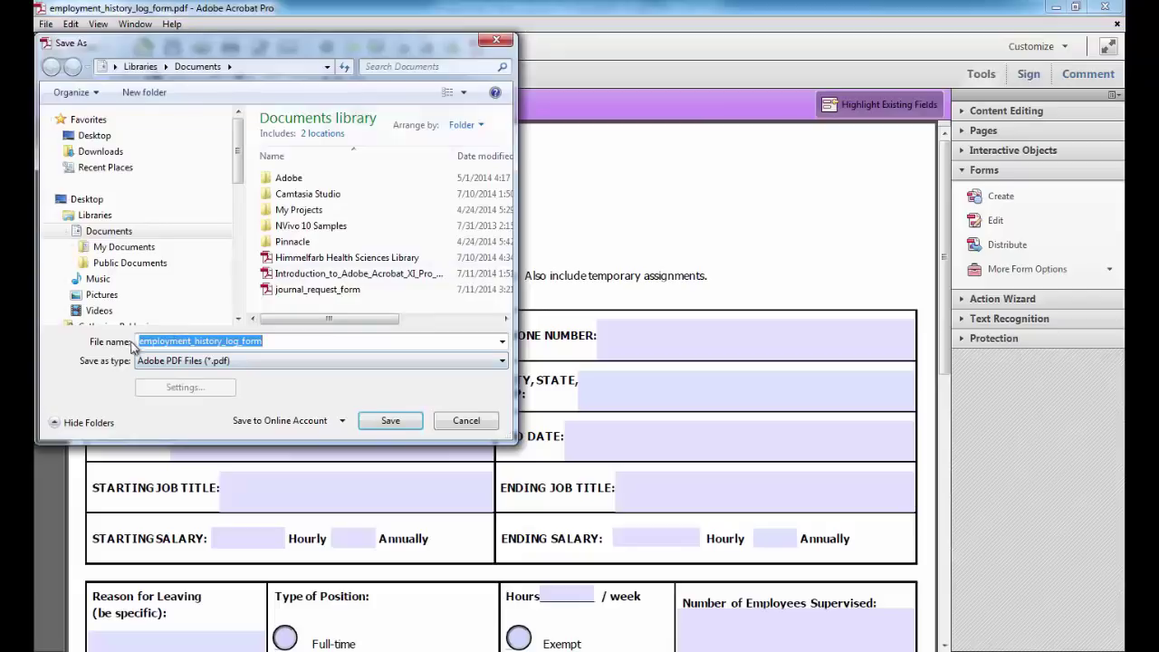
click(409, 423)
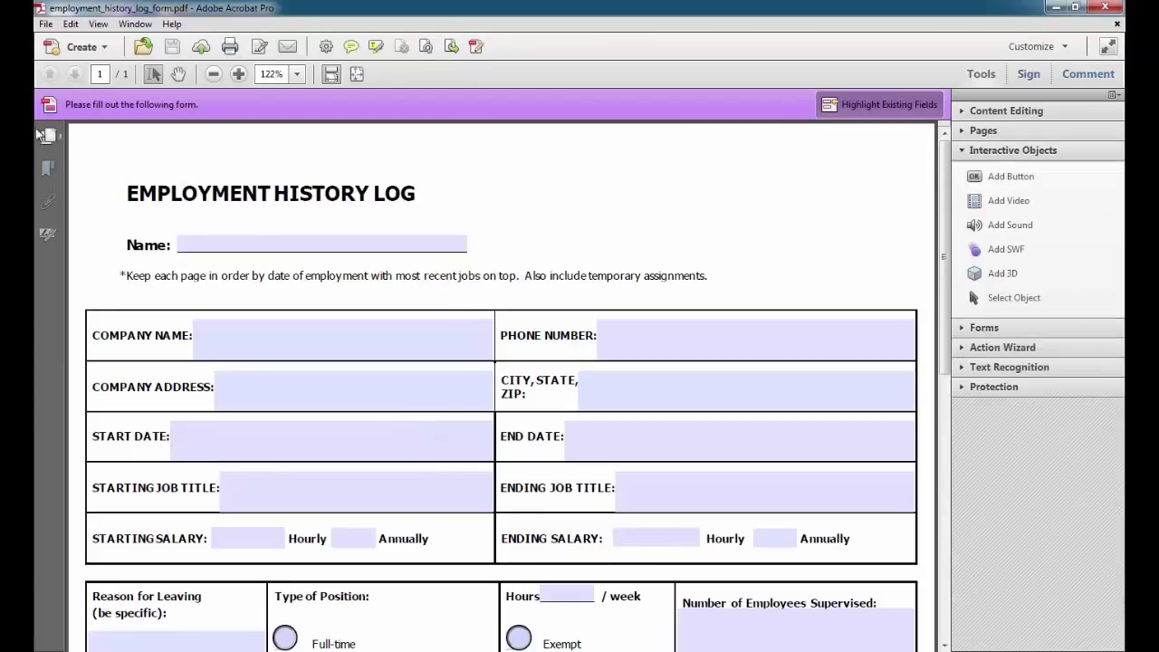
click(46, 25)
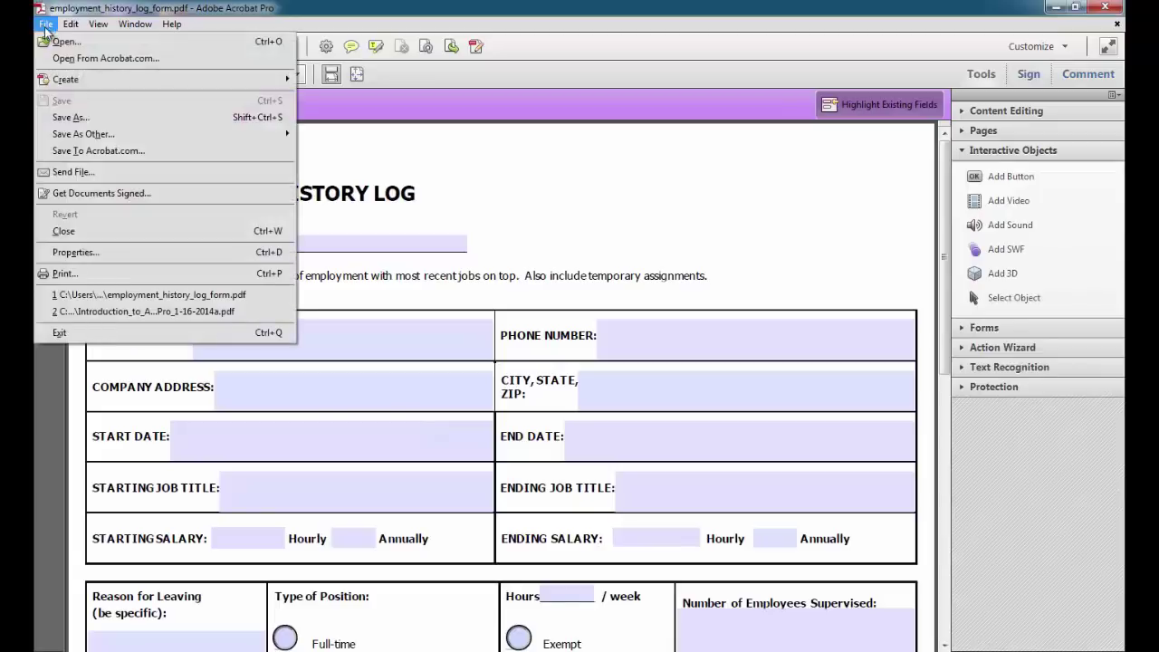
click(82, 332)
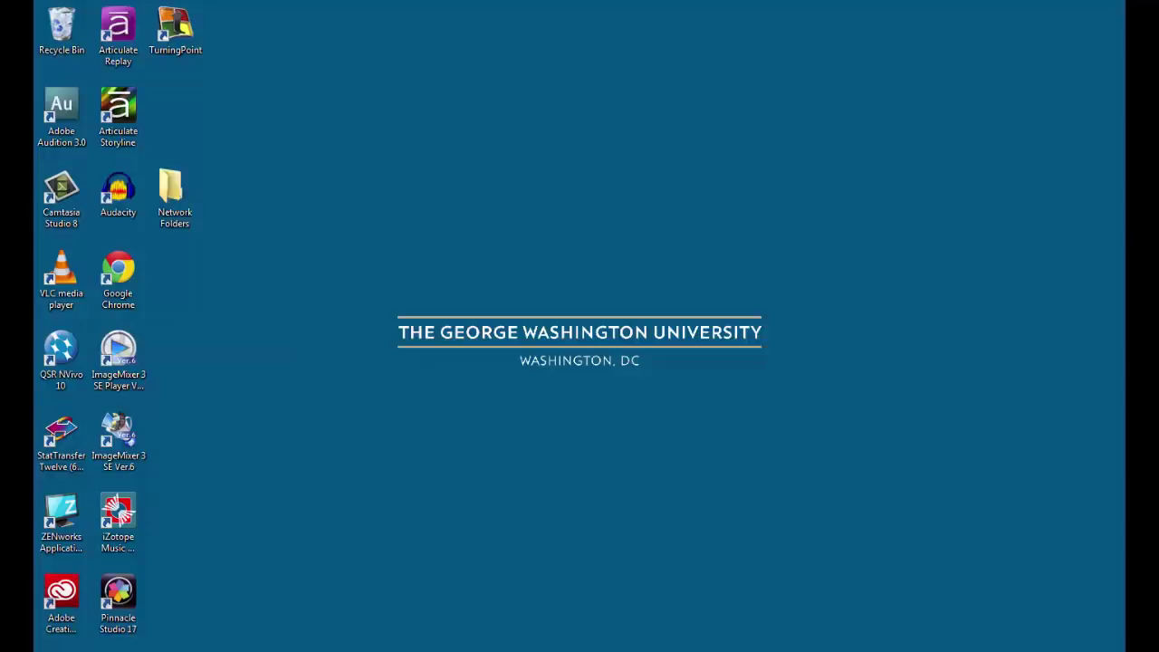